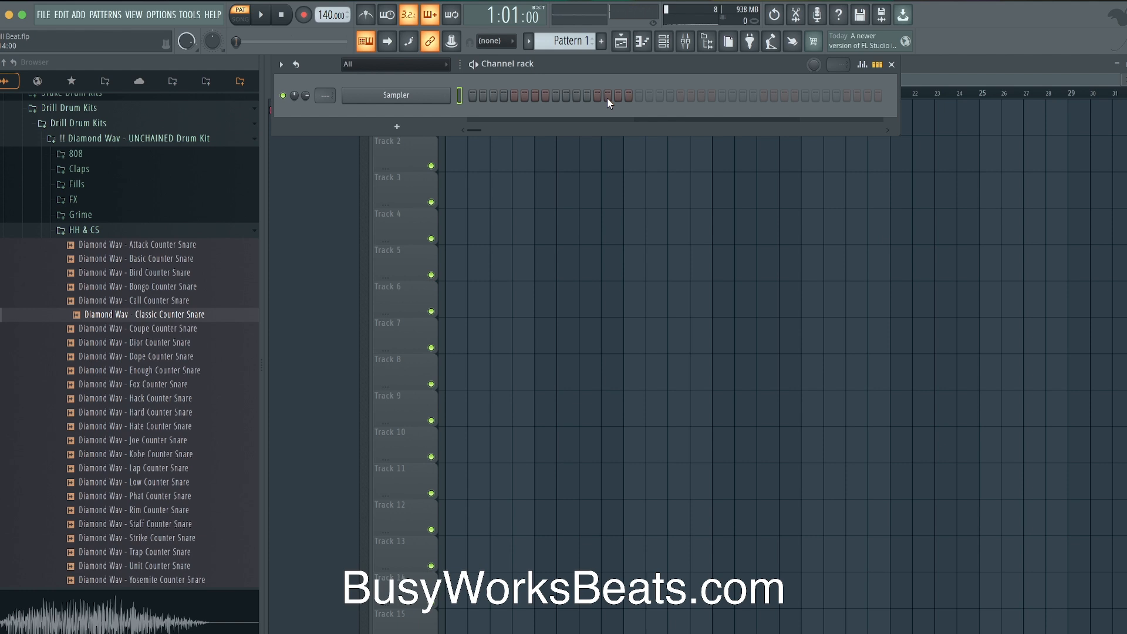
Step: Open the Diamond Wav - Classic Counter Snare sample in a new channel
left_click(166, 316)
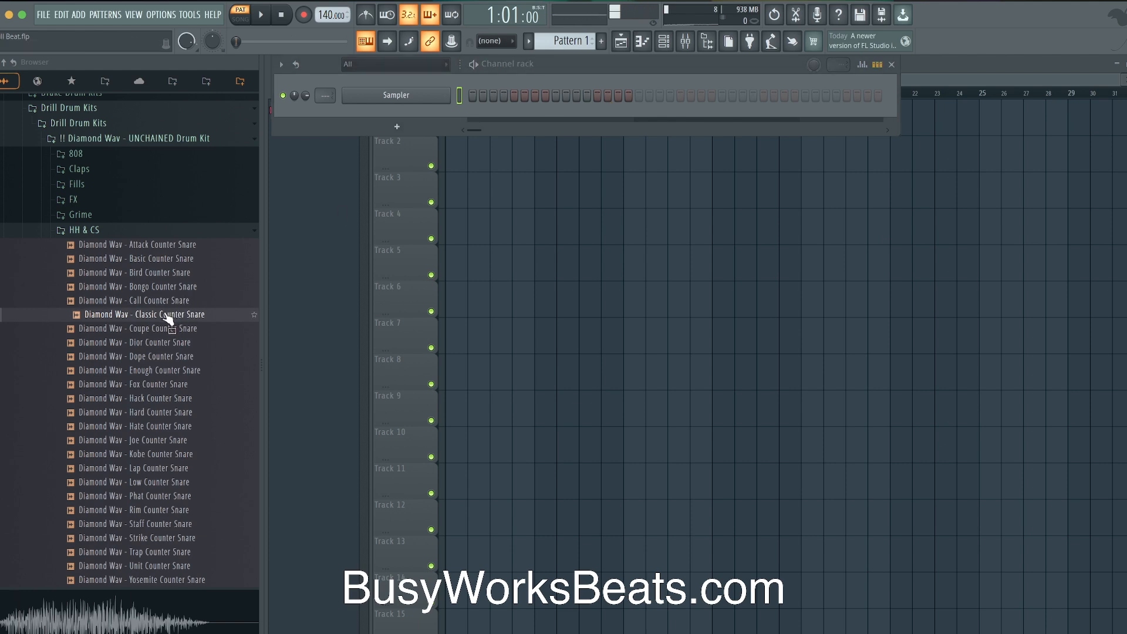
right_click(168, 320)
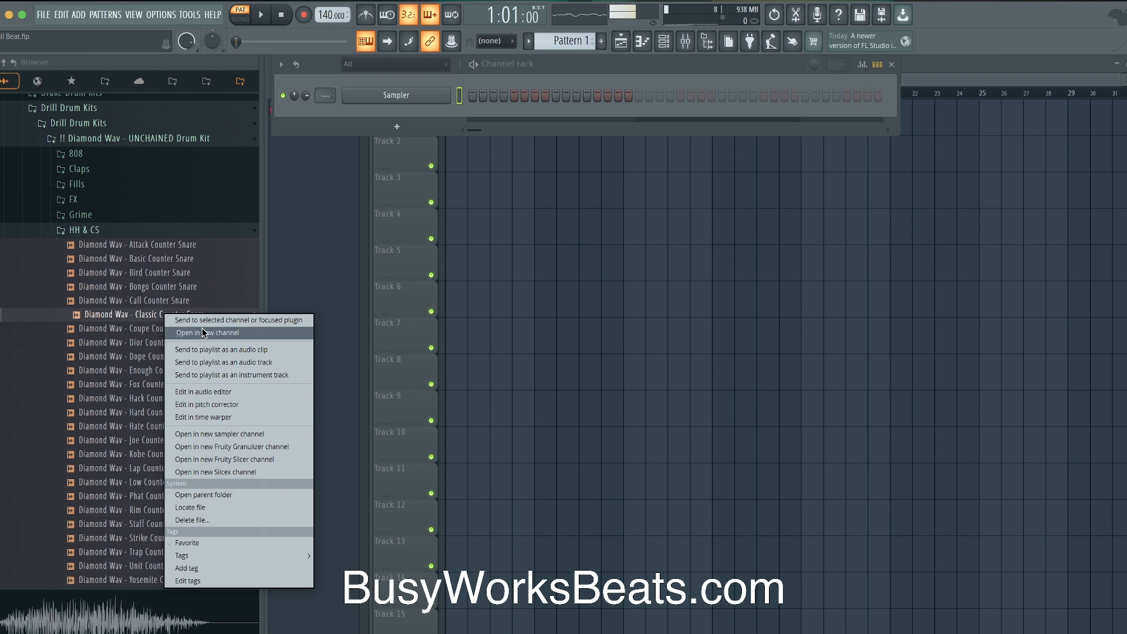
left_click(203, 333)
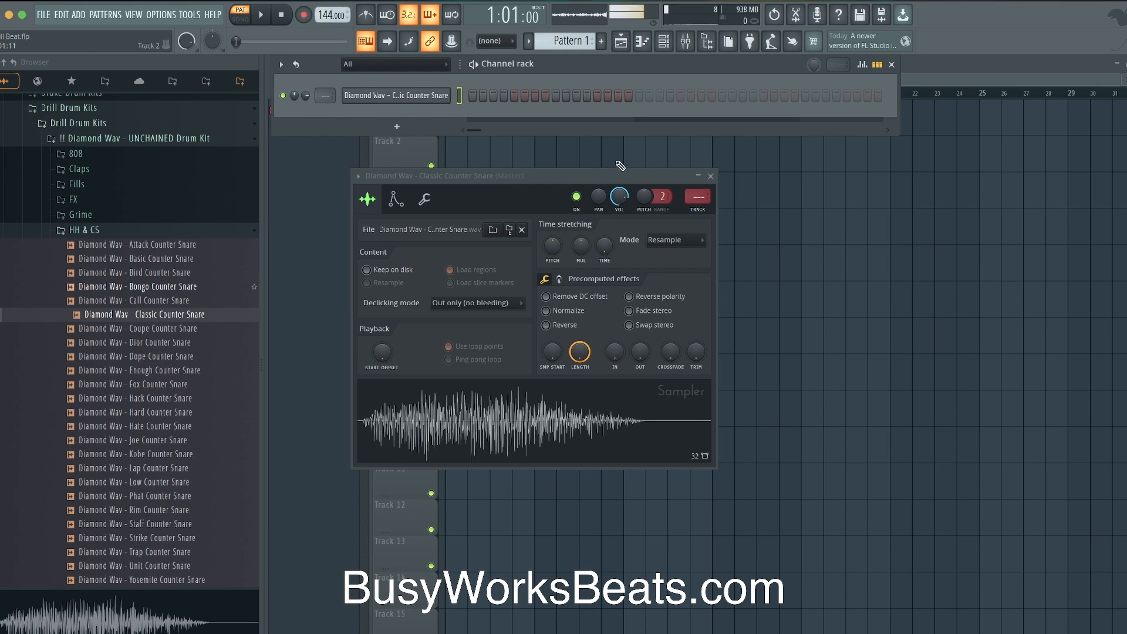
Step: Program the counter snare hits on steps 1, 4, 7, 9, 12 and 15 and play the pattern
left_click(504, 95)
left_click(535, 95)
left_click(555, 95)
left_click(587, 95)
left_click(618, 96)
key("space")
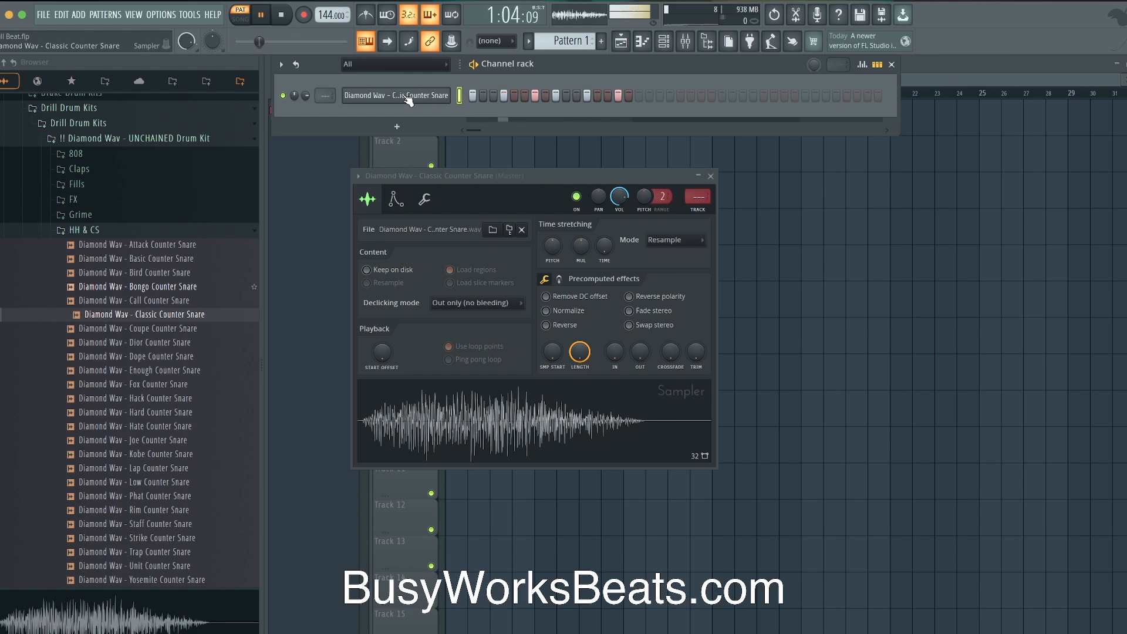
Step: Add a fade-out to the Classic Counter Snare sample and route its channel to mixer track 2
key("space")
scroll(640, 351, "up", 8)
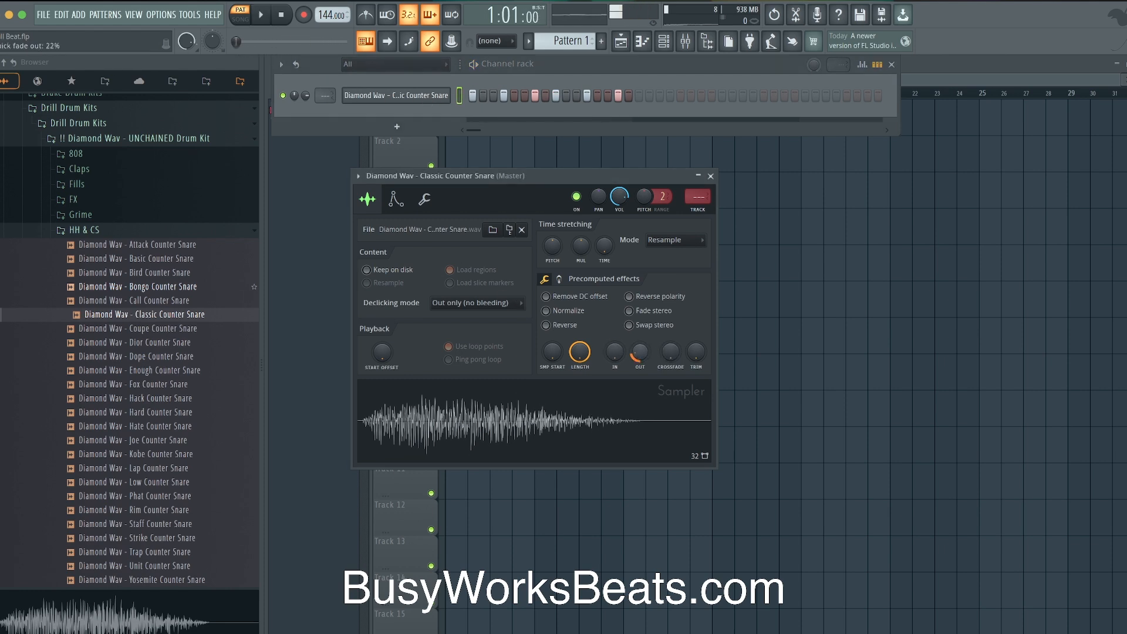
key("space")
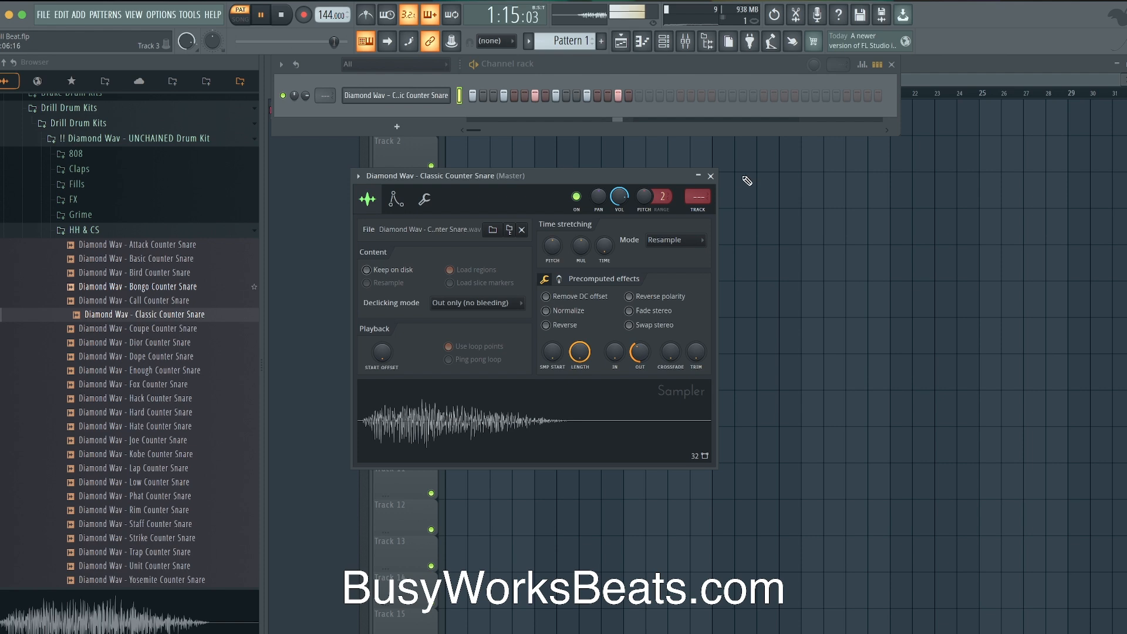
left_click(710, 176)
key("space")
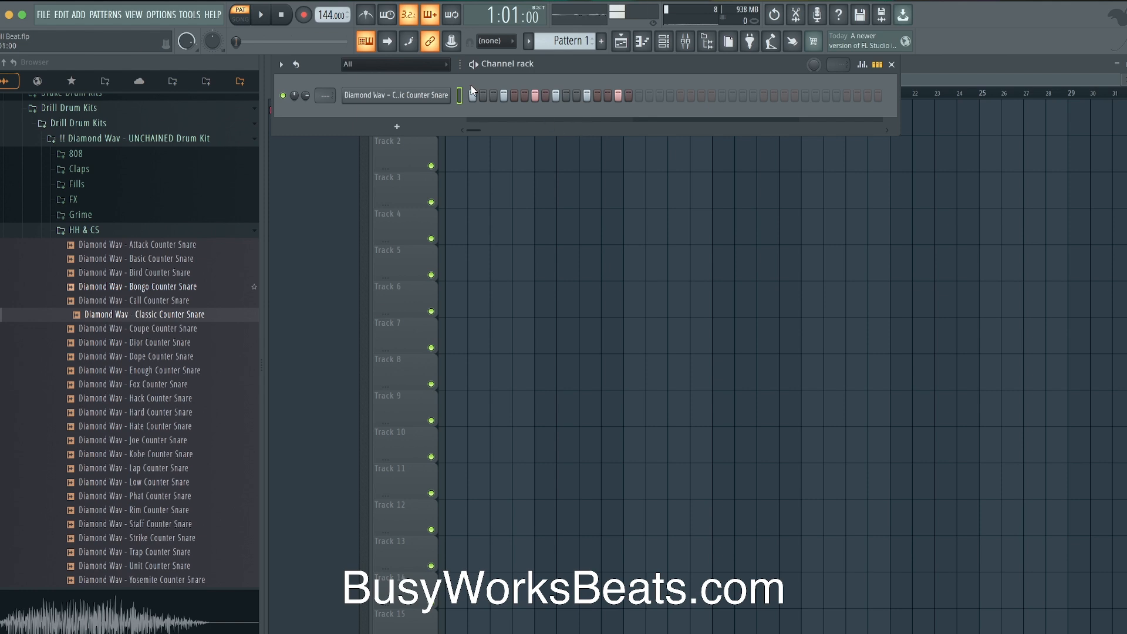
key("ctrl+l")
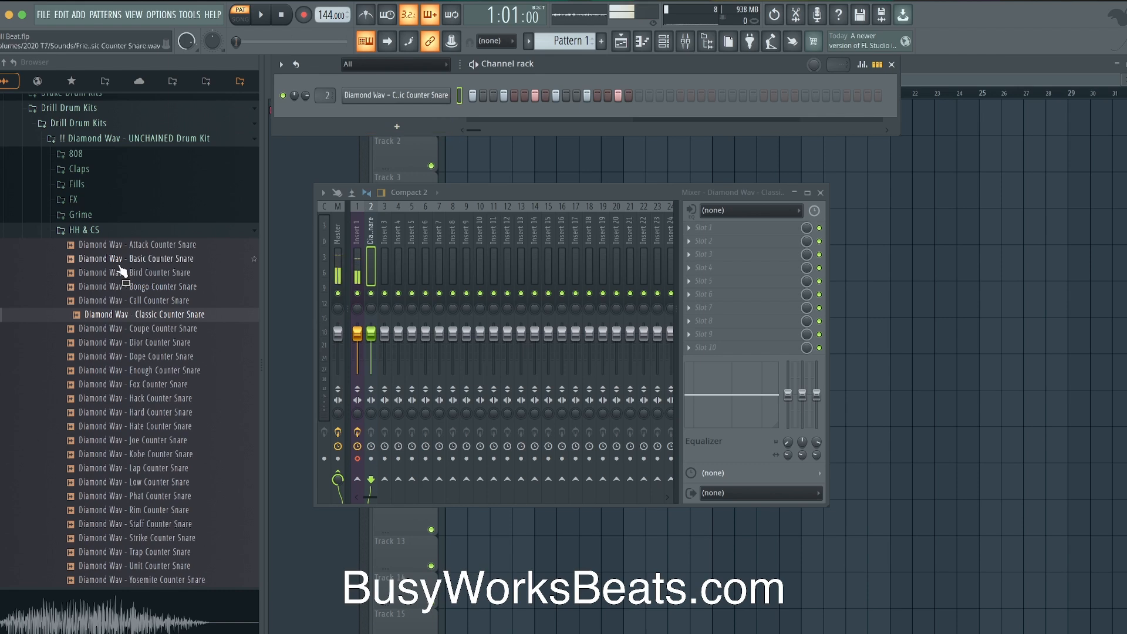
Step: Audition sounds in the kit's 808 folder and open Diamond Wav - AAA 808 in a new channel routed to mixer track 3
left_click(115, 229)
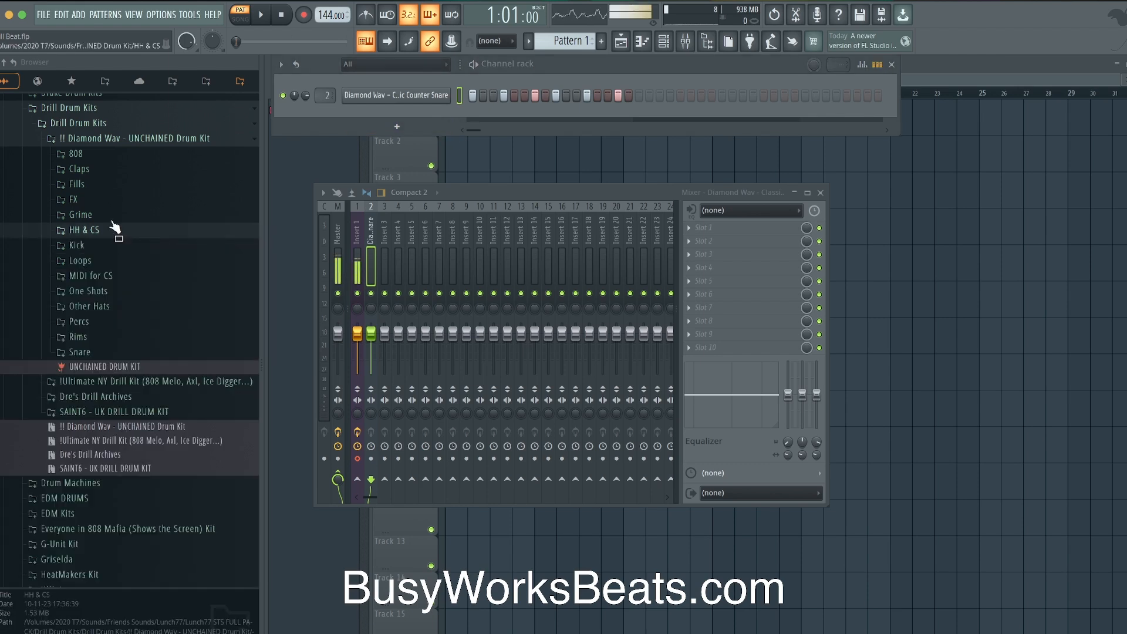
left_click(107, 157)
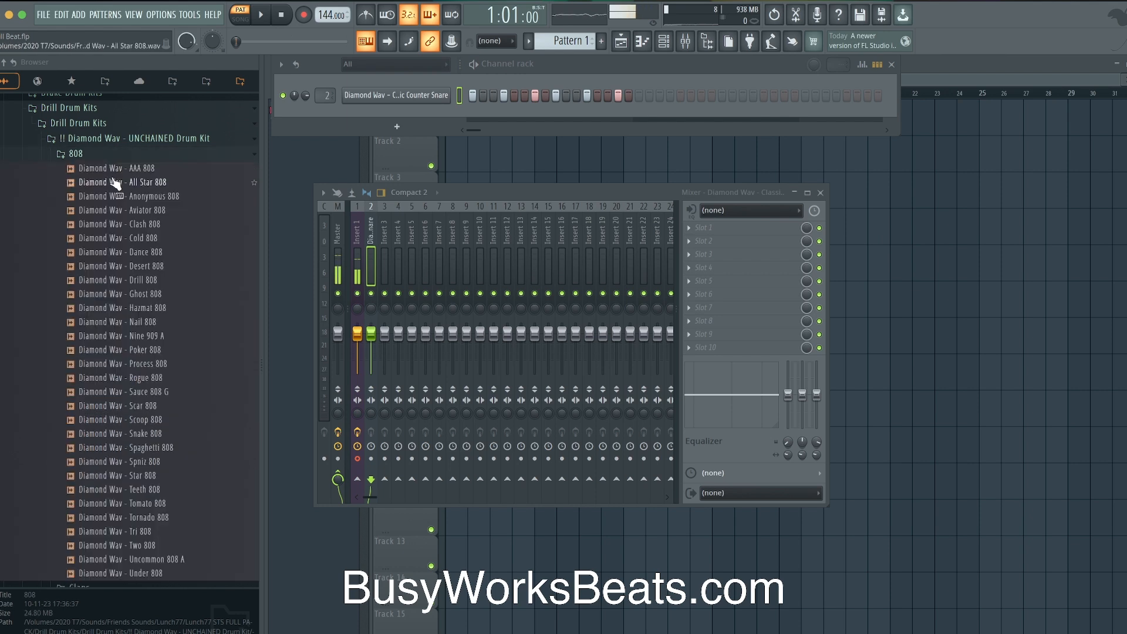
left_click(133, 170)
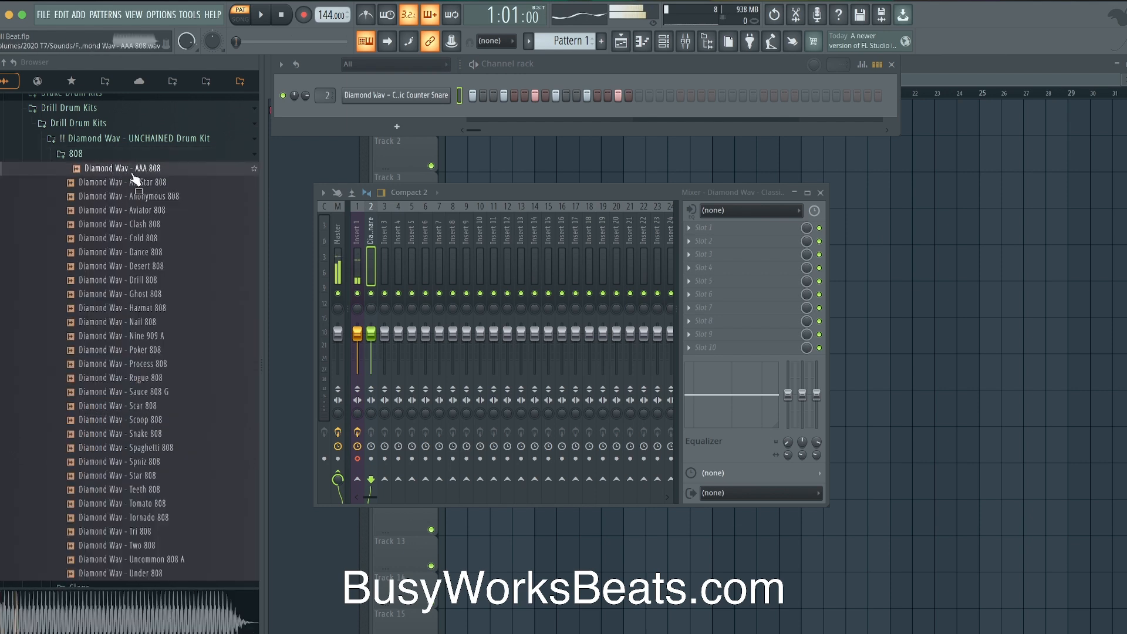
left_click(135, 183)
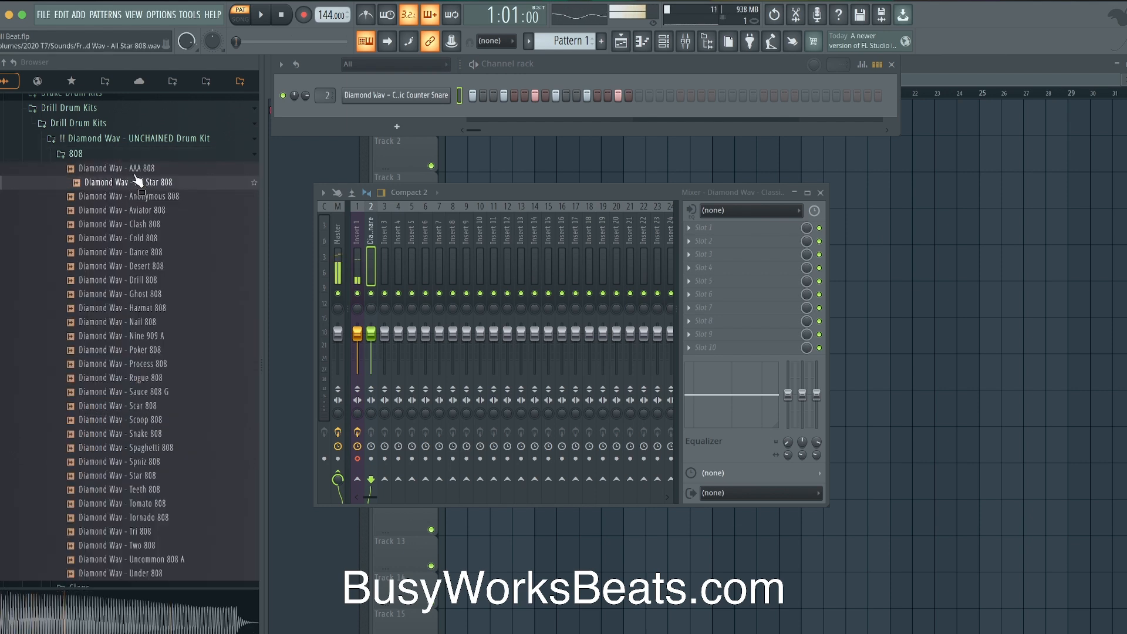
left_click(135, 170)
right_click(136, 174)
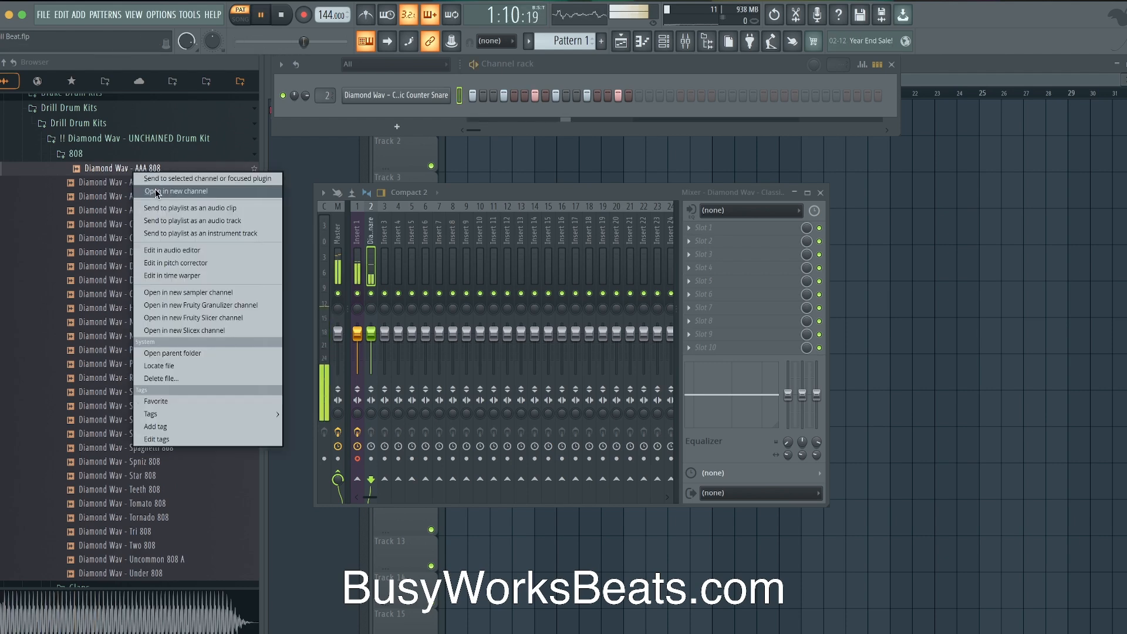
left_click(176, 190)
key("ctrl+l")
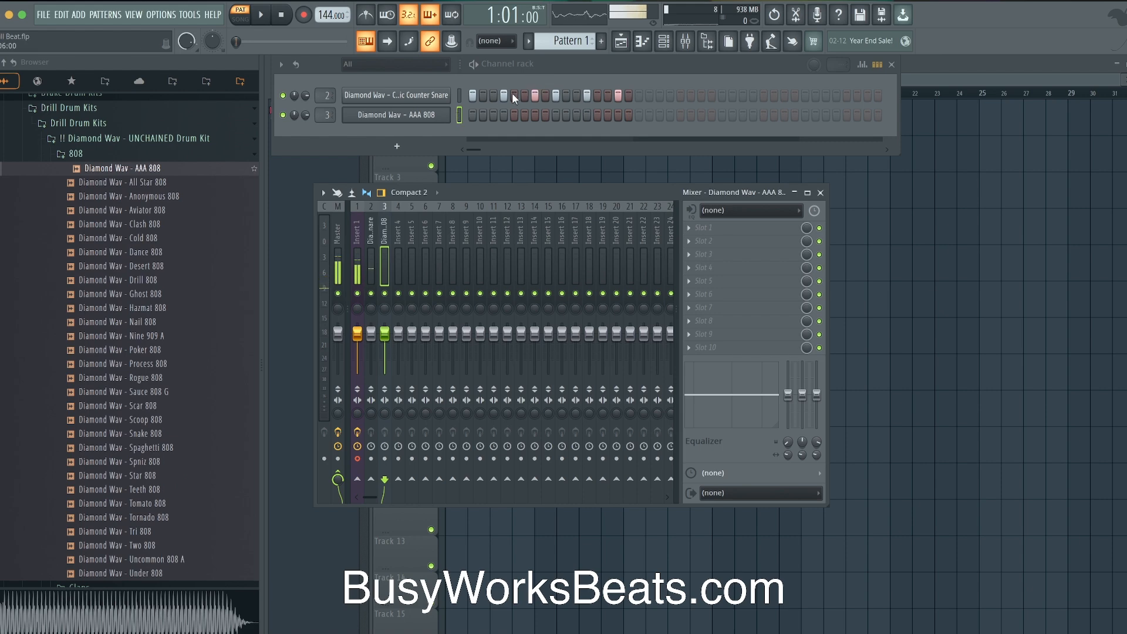
Step: Open the Snare folder of the Diamond Wav - UNCHAINED Drum Kit in the browser
left_click(134, 139)
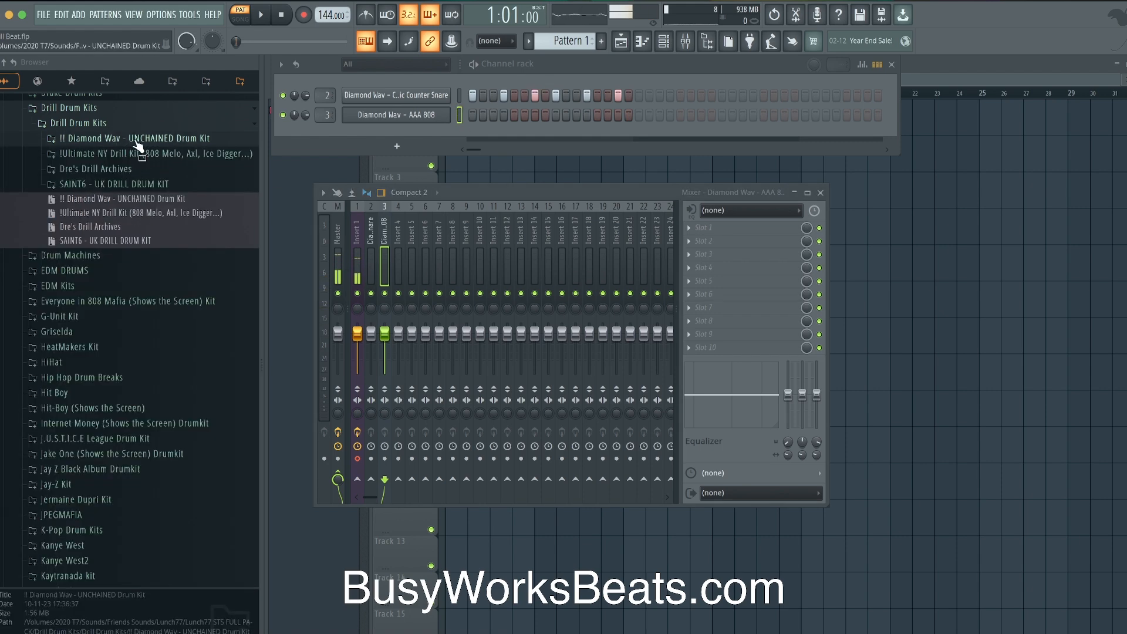
left_click(136, 140)
scroll(147, 247, "down", 6)
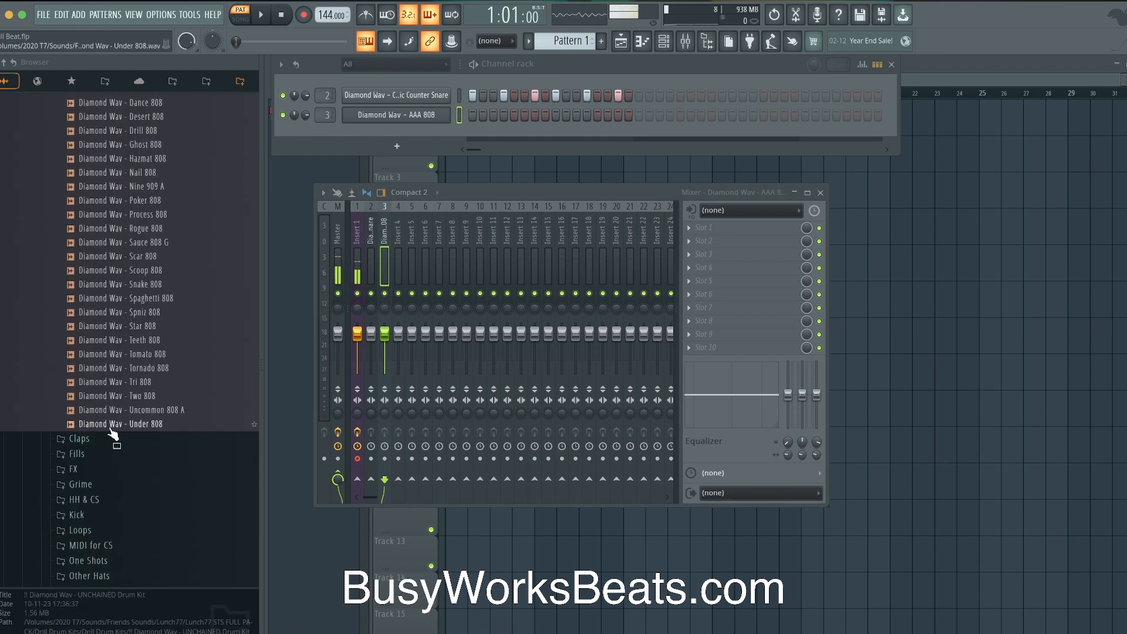
scroll(113, 433, "down", 5)
scroll(117, 493, "up", 3)
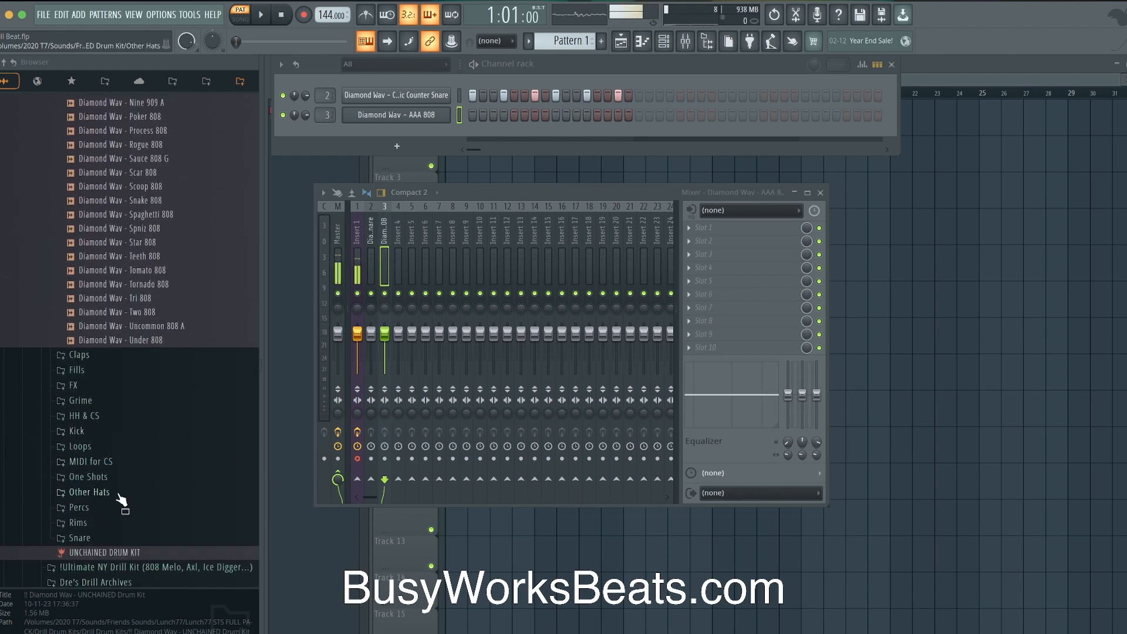
left_click(106, 537)
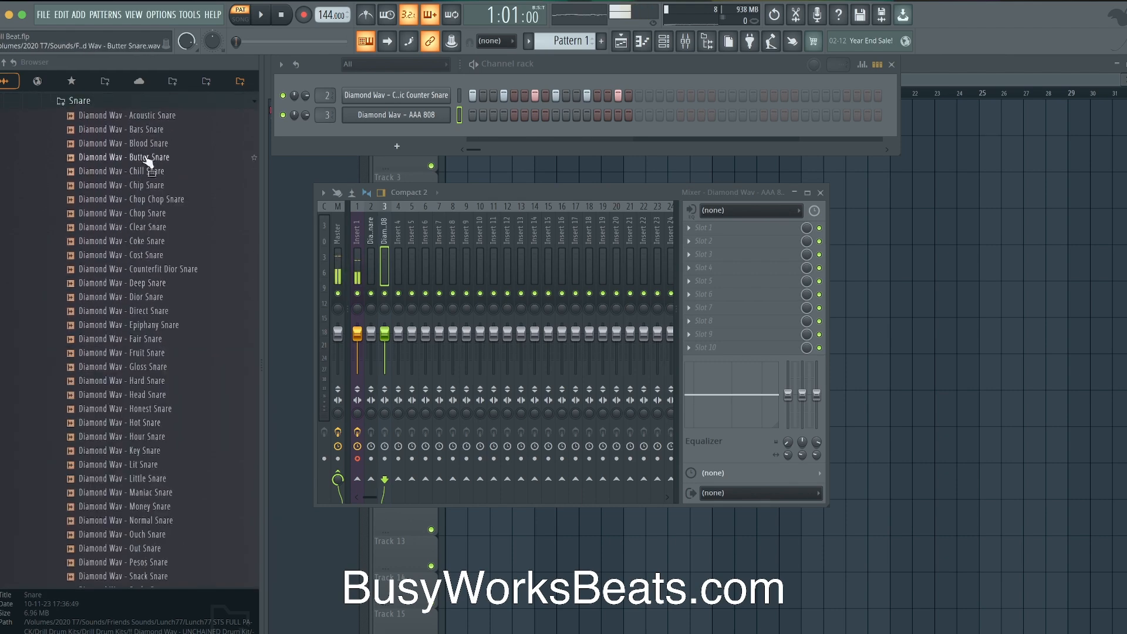
Step: Audition the first snares and open Diamond Wav - Acoustic Snare in a new channel routed to mixer track 4
left_click(158, 121)
left_click(157, 130)
left_click(155, 119)
key("space")
key("space")
right_click(155, 117)
left_click(177, 135)
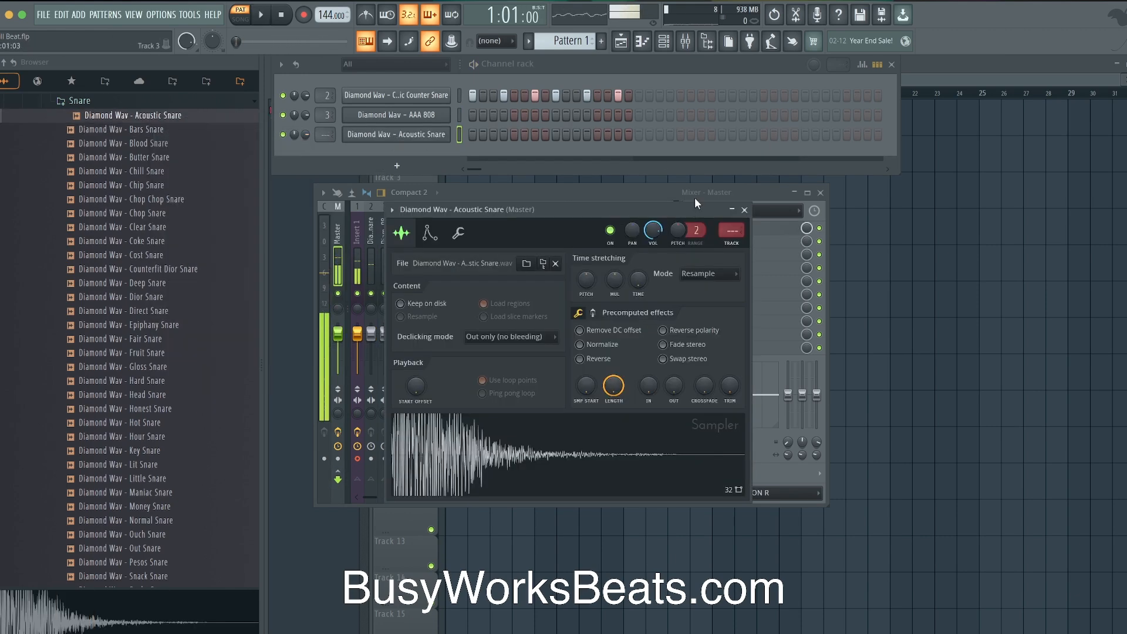
left_click(743, 209)
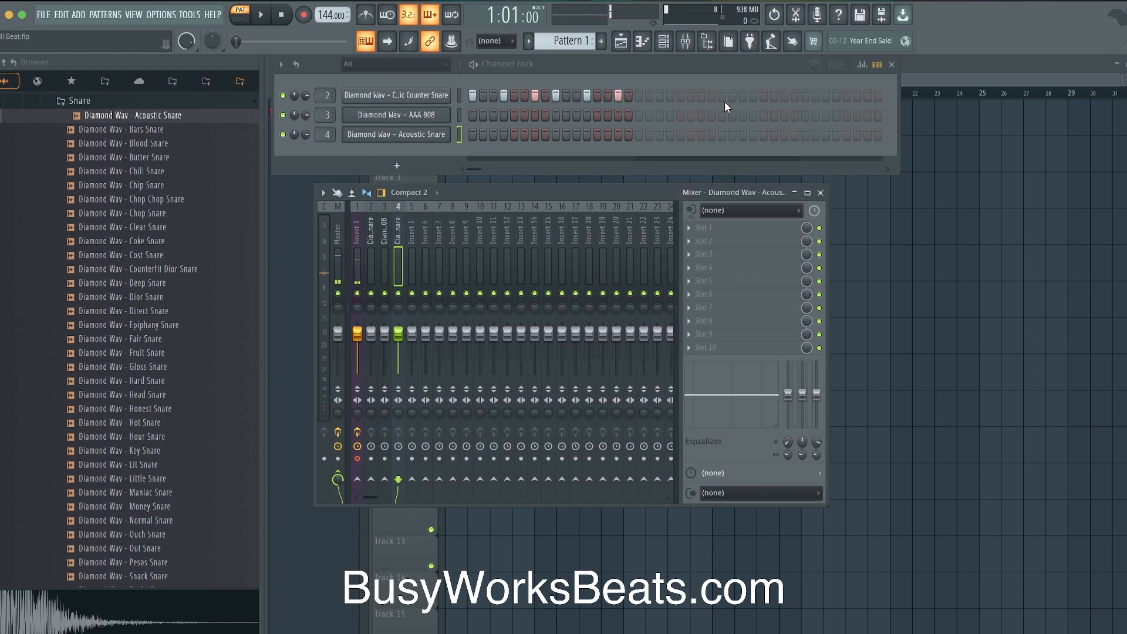
Step: Place Acoustic Snare hits on steps 9 and 25 while playing the pattern
key("space")
left_click(555, 134)
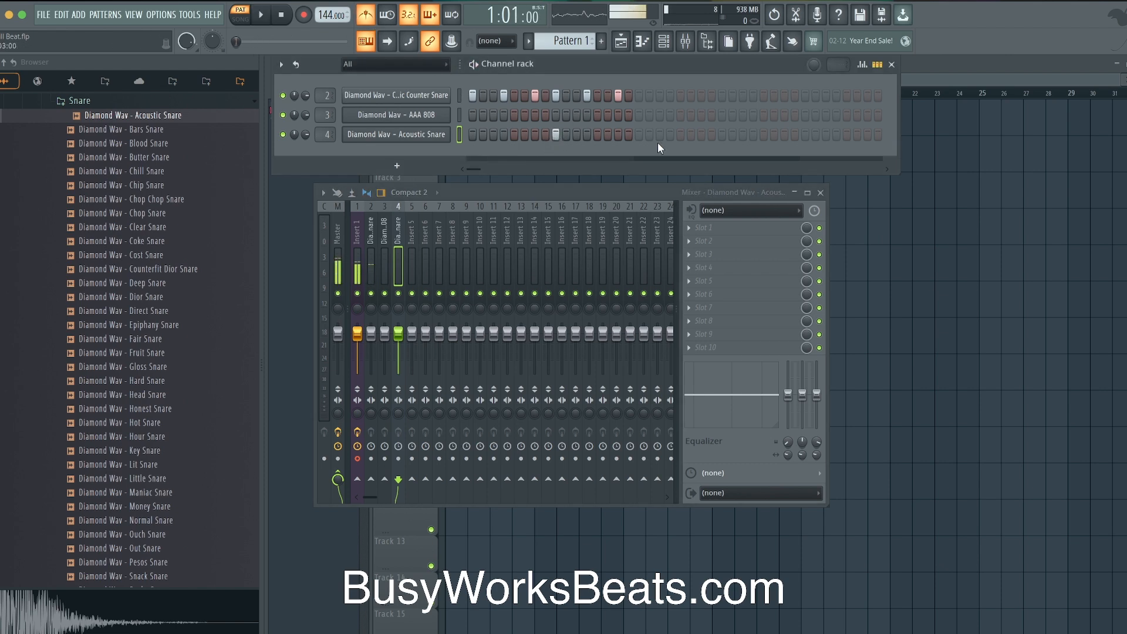
left_click(723, 134)
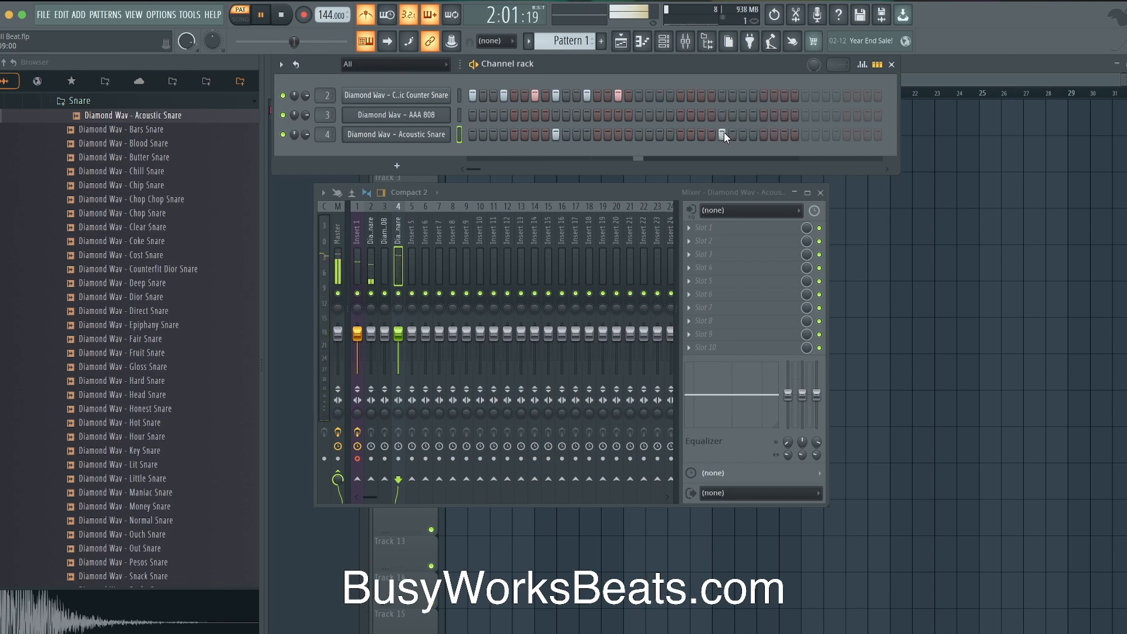
key("space")
Step: Extend the counter snare rhythm into the second bar with hits on steps 17, 20, 23, 25, 28 and 31
left_click(639, 95)
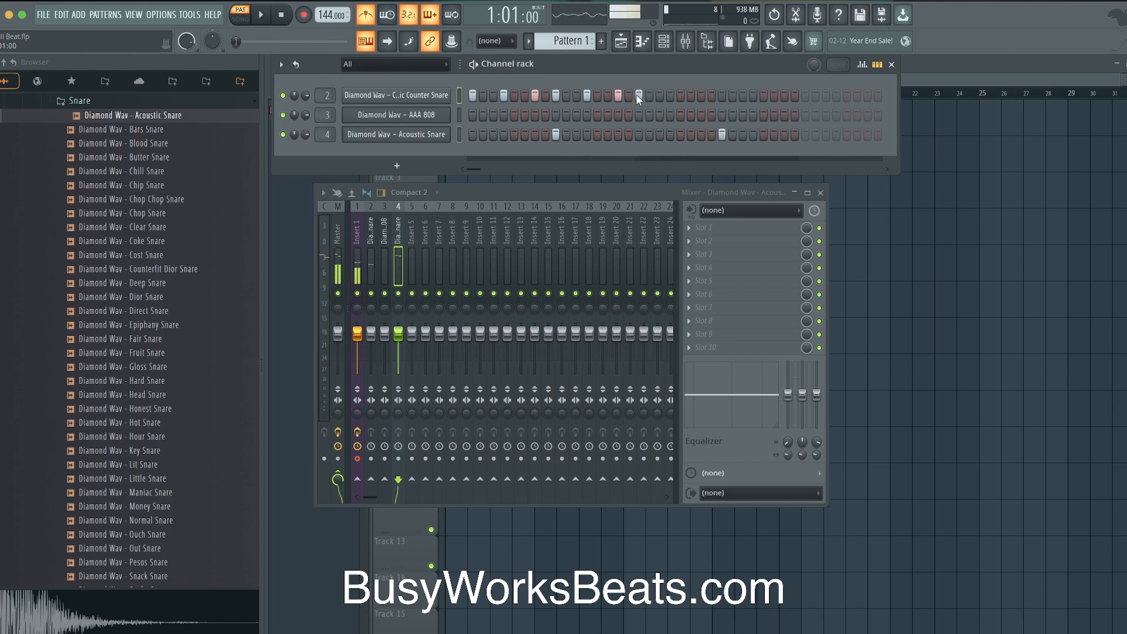
left_click(670, 95)
left_click(701, 95)
left_click(722, 95)
left_click(754, 95)
left_click(785, 95)
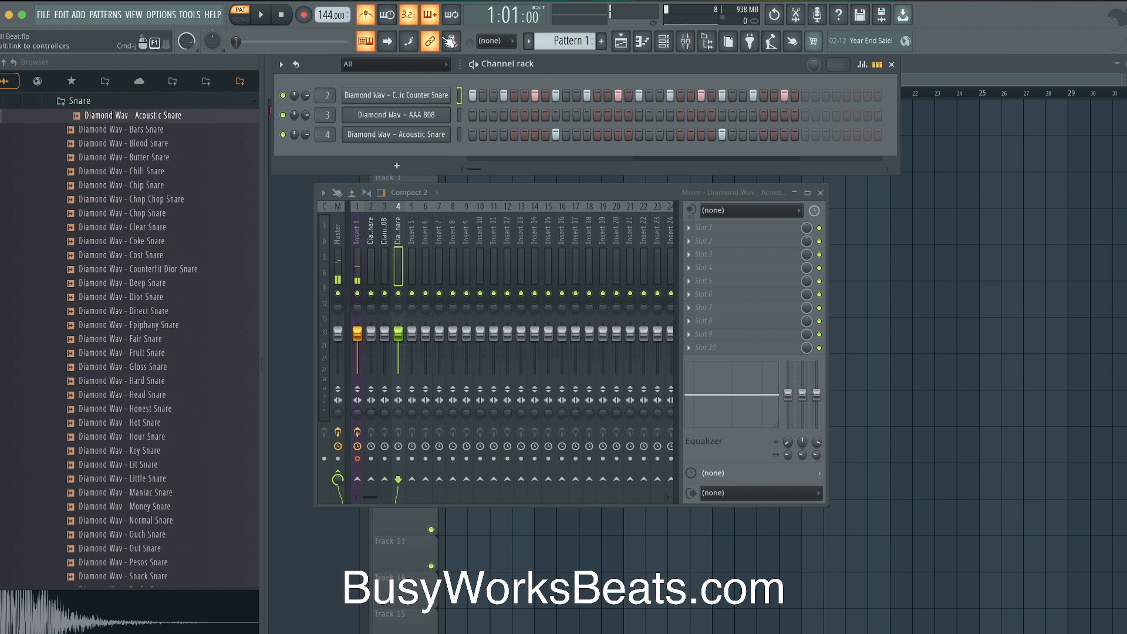
Step: Turn off the metronome and save the project, with a short playback of the pattern
left_click(365, 16)
key("super+s")
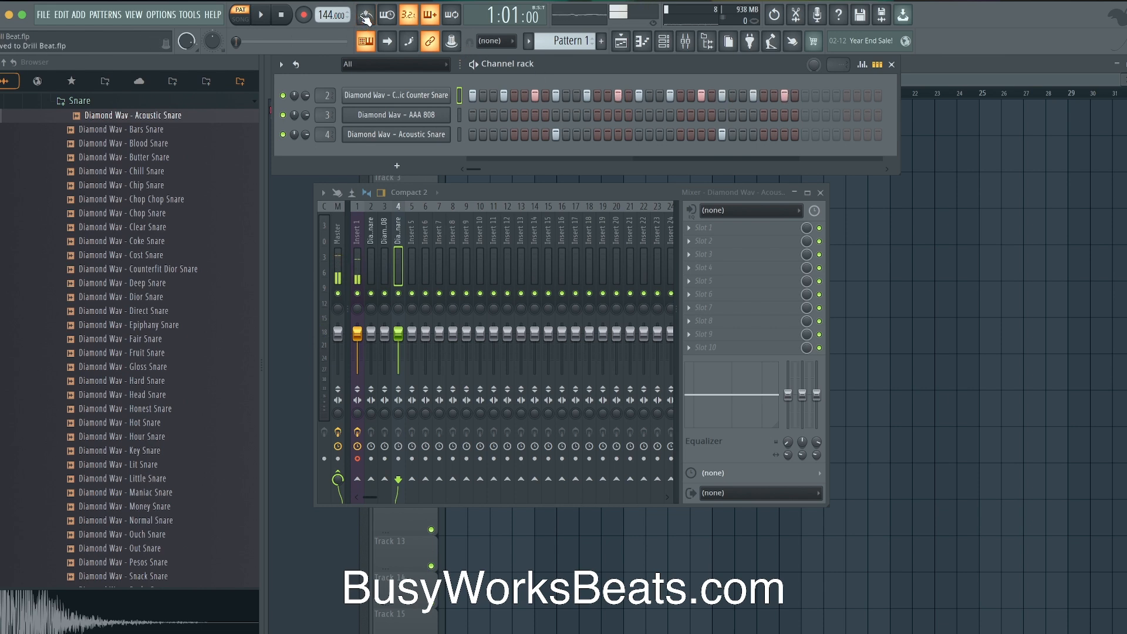
key("space")
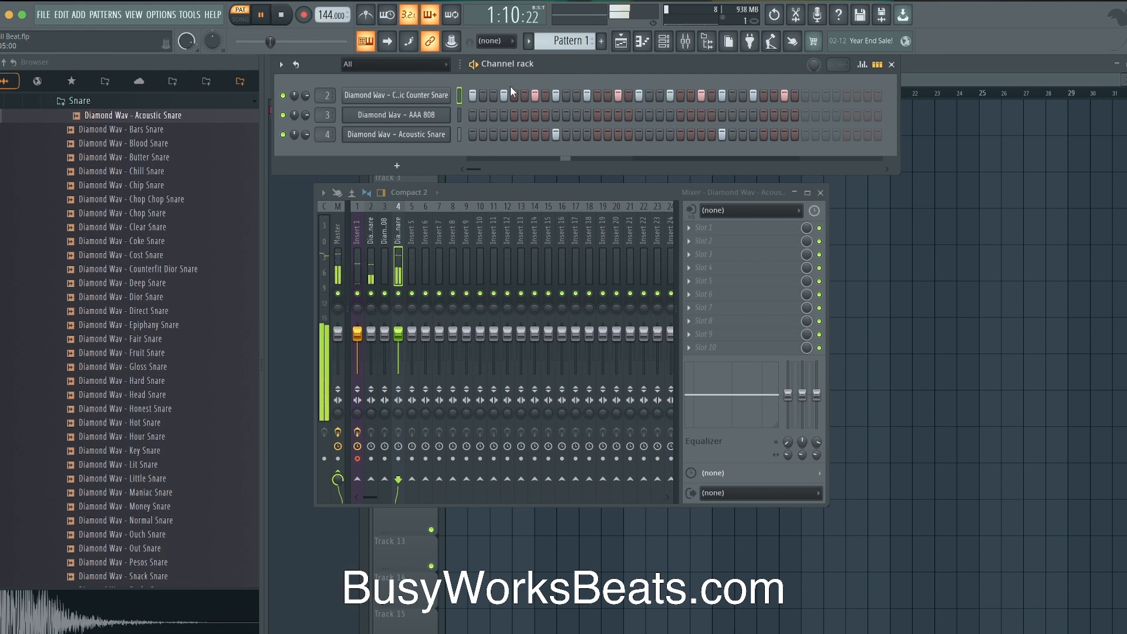
key("space")
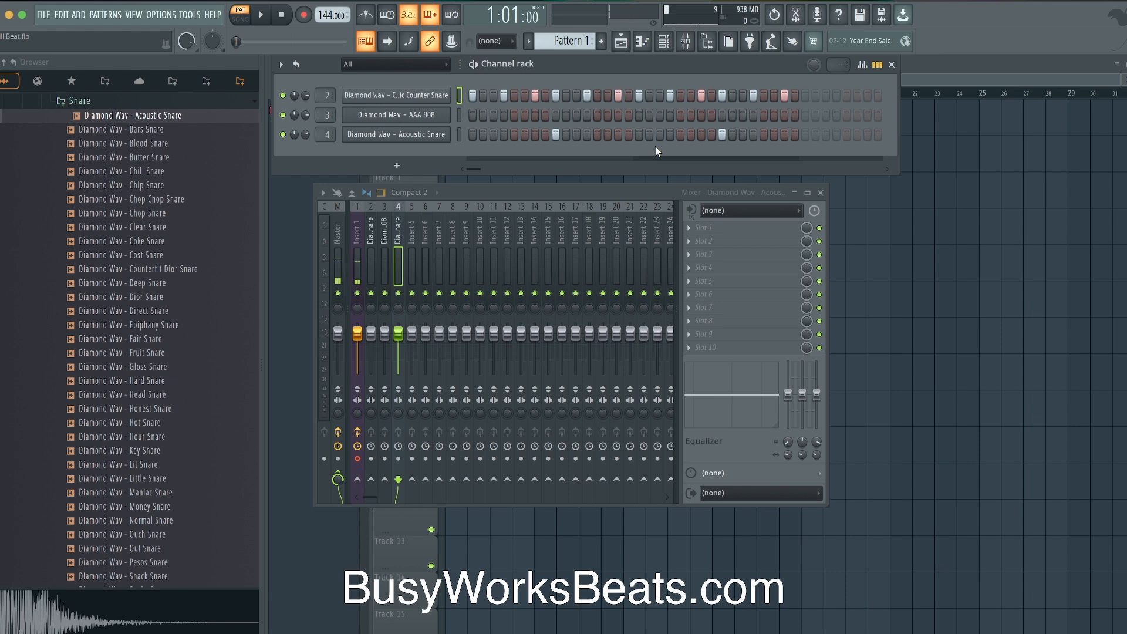
Step: Move the first Acoustic Snare hit from step 9 to step 15 and listen to the pattern
key("Up")
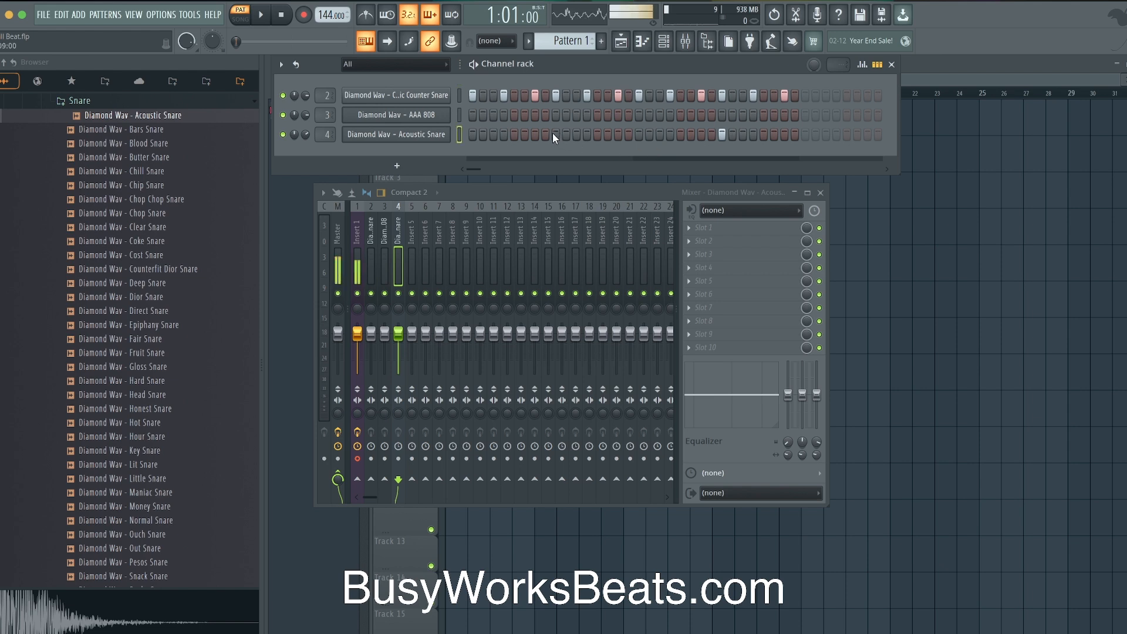
key("space")
left_click(617, 132)
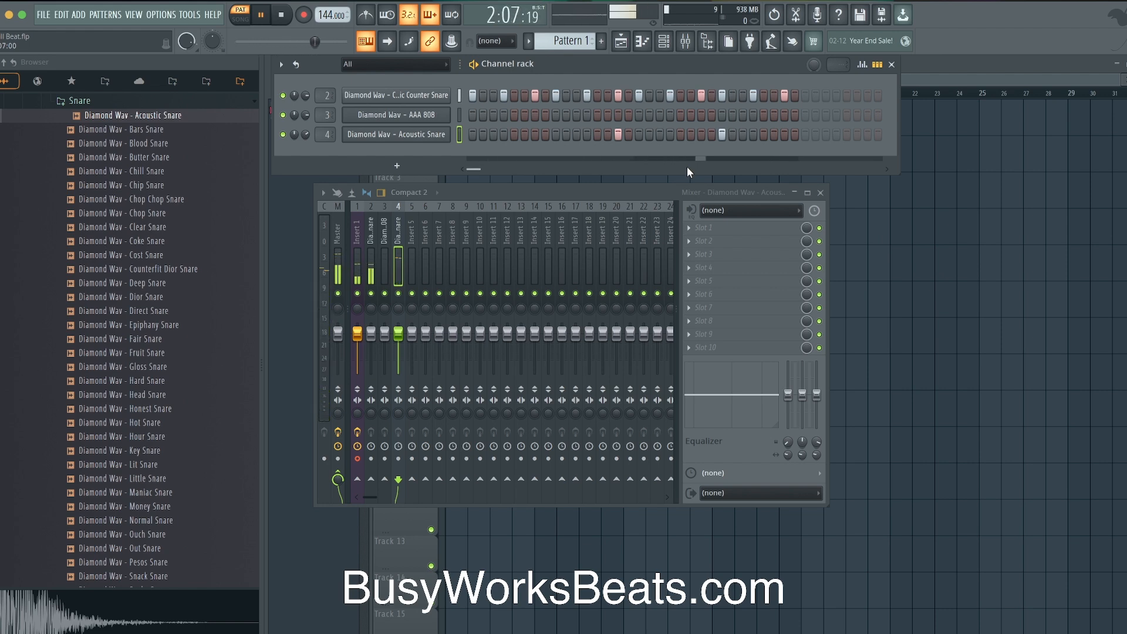
key("space")
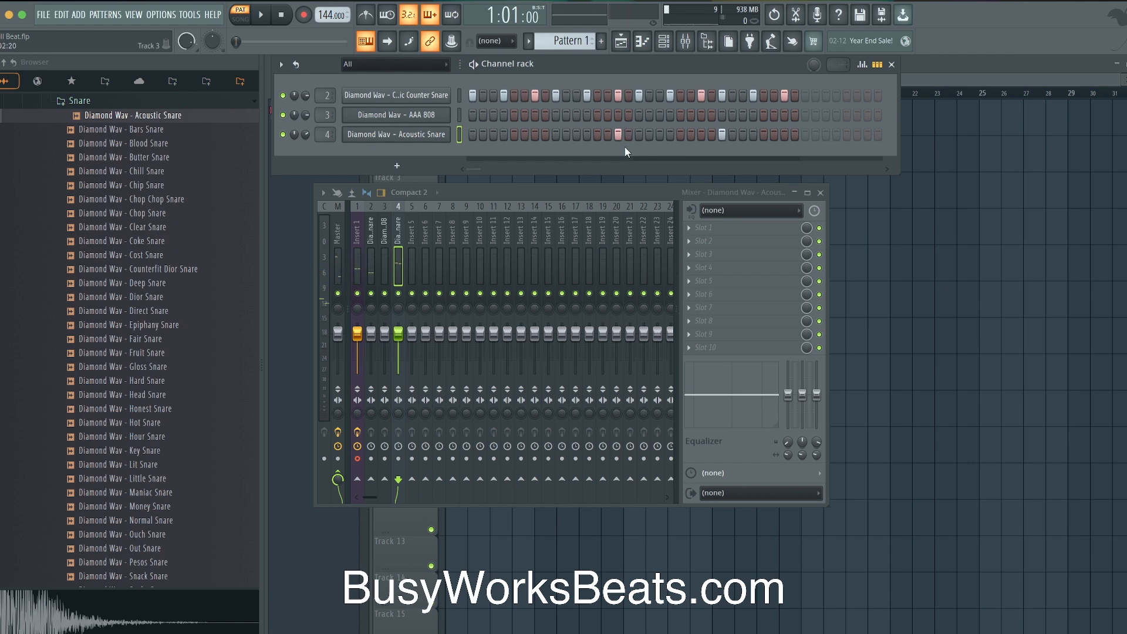
Step: Clone Pattern 1 and change the copy's Acoustic Snare hits to steps 9 and 21, checking them in playback
left_click(536, 47)
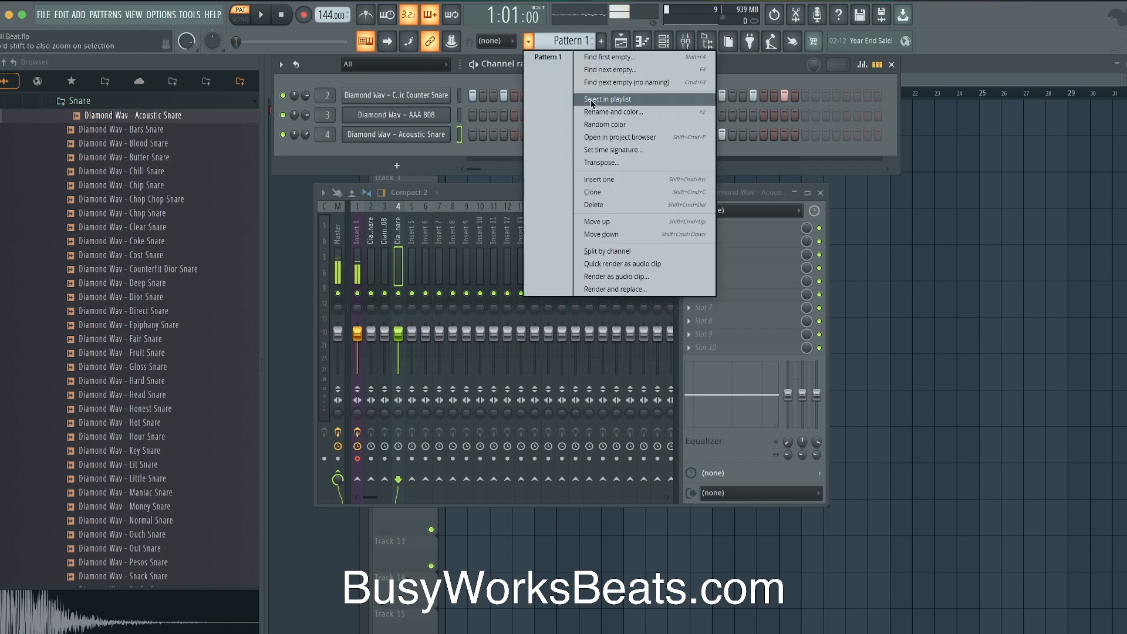
left_click(587, 180)
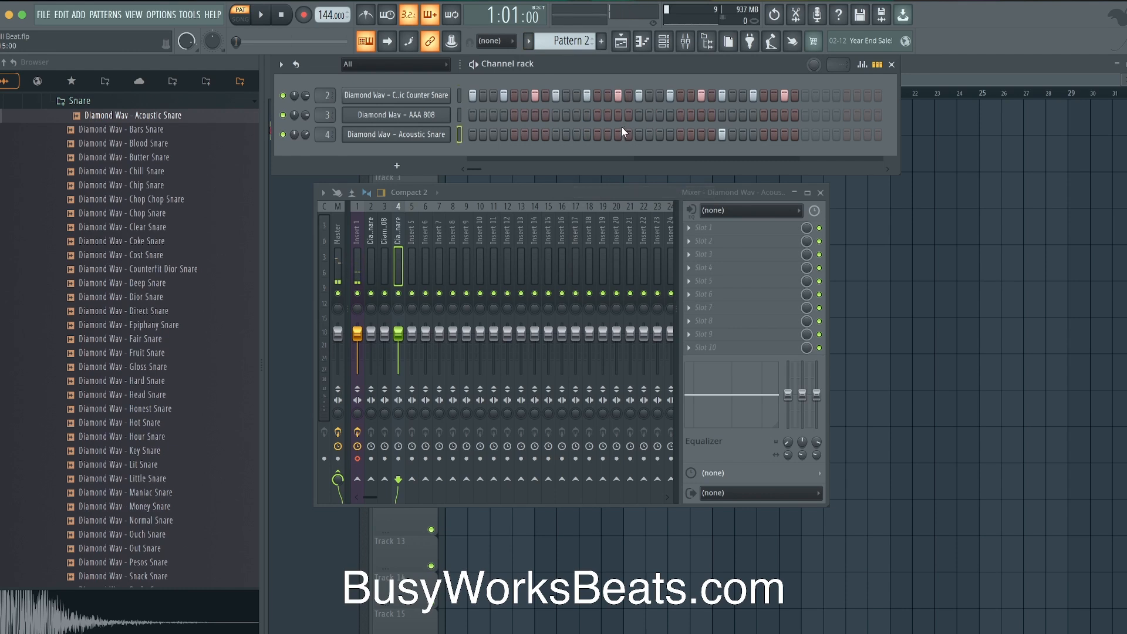
left_click(556, 134)
left_click(724, 133)
key("space")
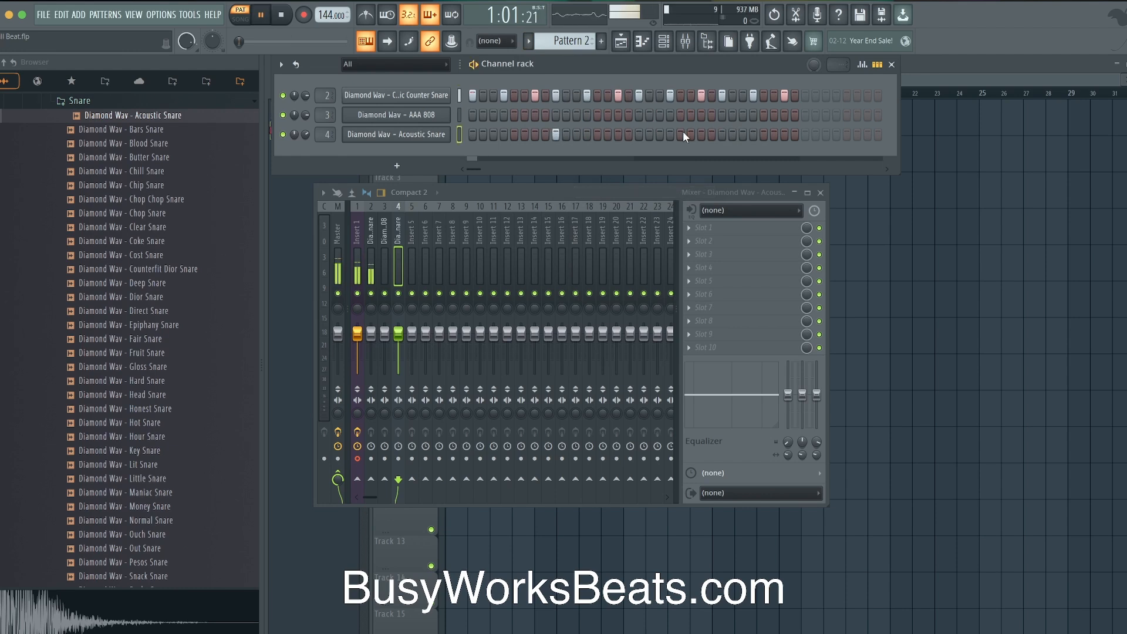
left_click(680, 134)
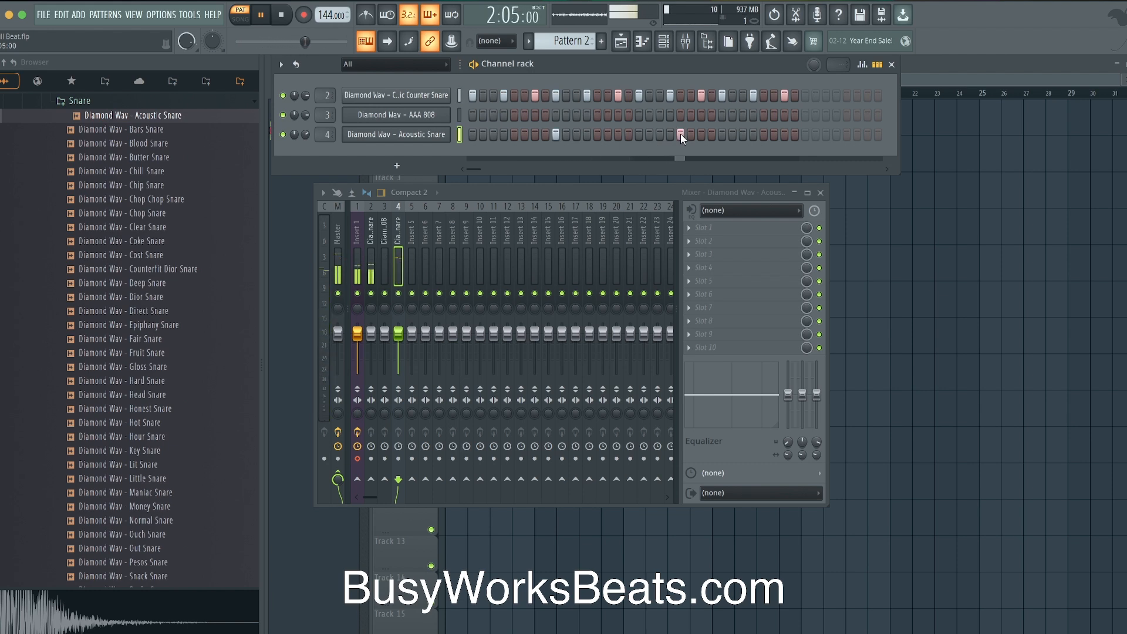
key("space")
Step: Clone Pattern 2, move the copy's second Acoustic Snare hit to step 25, and check the rhythm with the metronome on
left_click(528, 41)
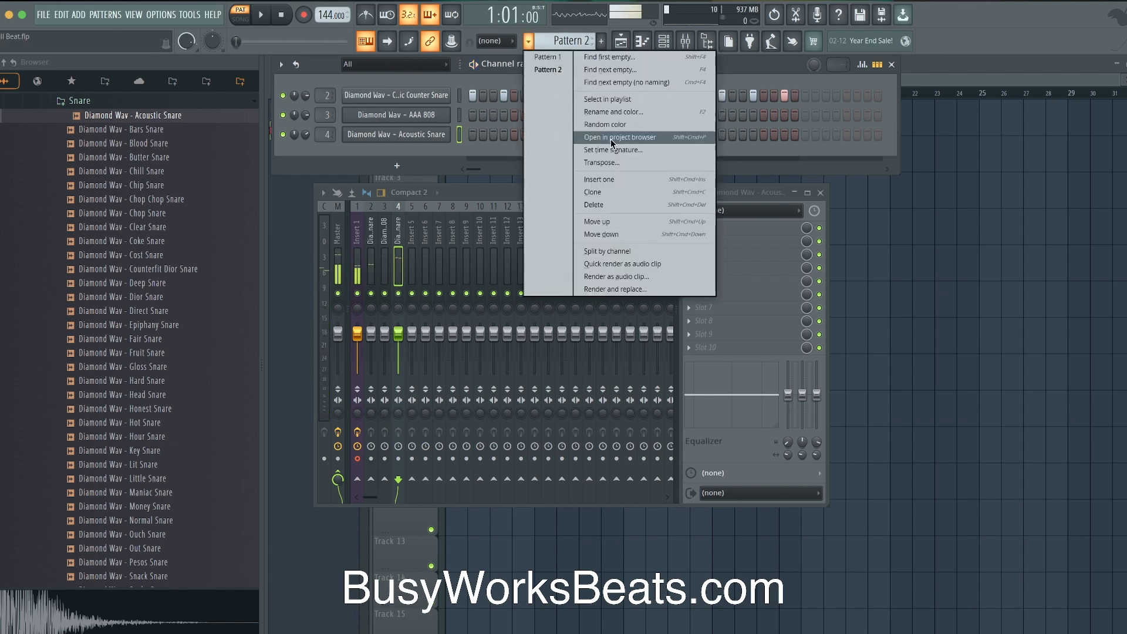
left_click(611, 191)
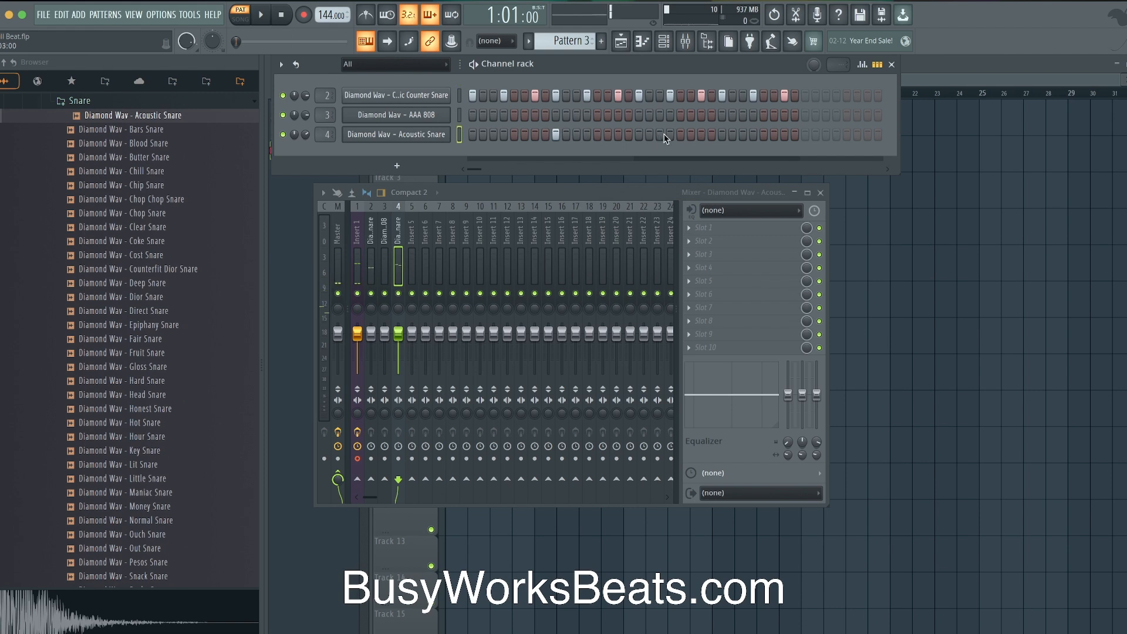
left_click(724, 135)
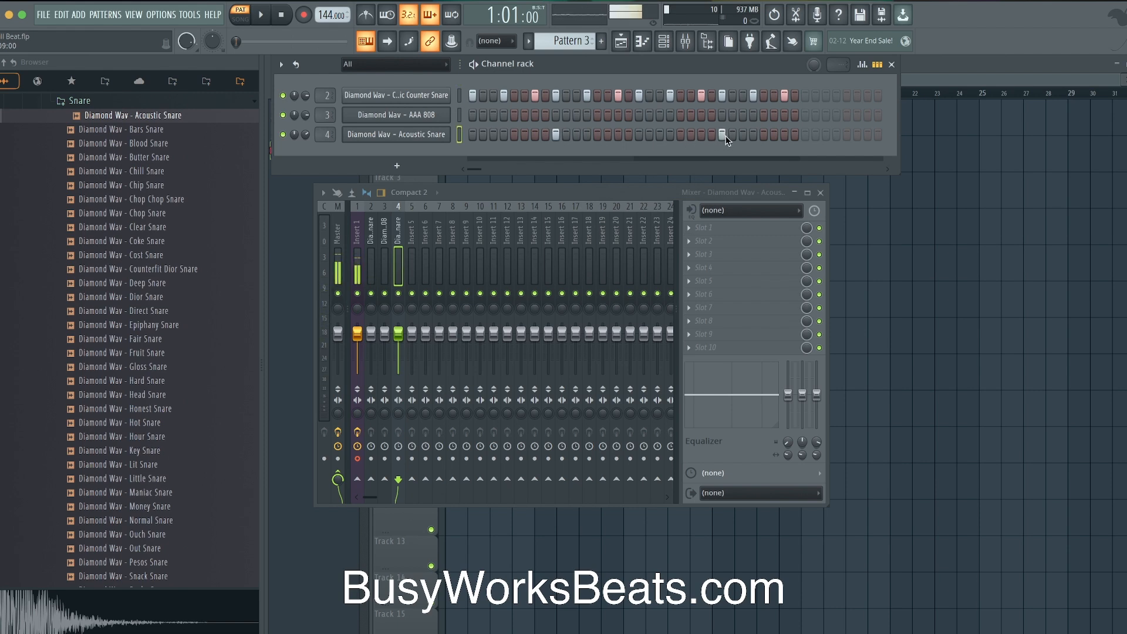
key("space")
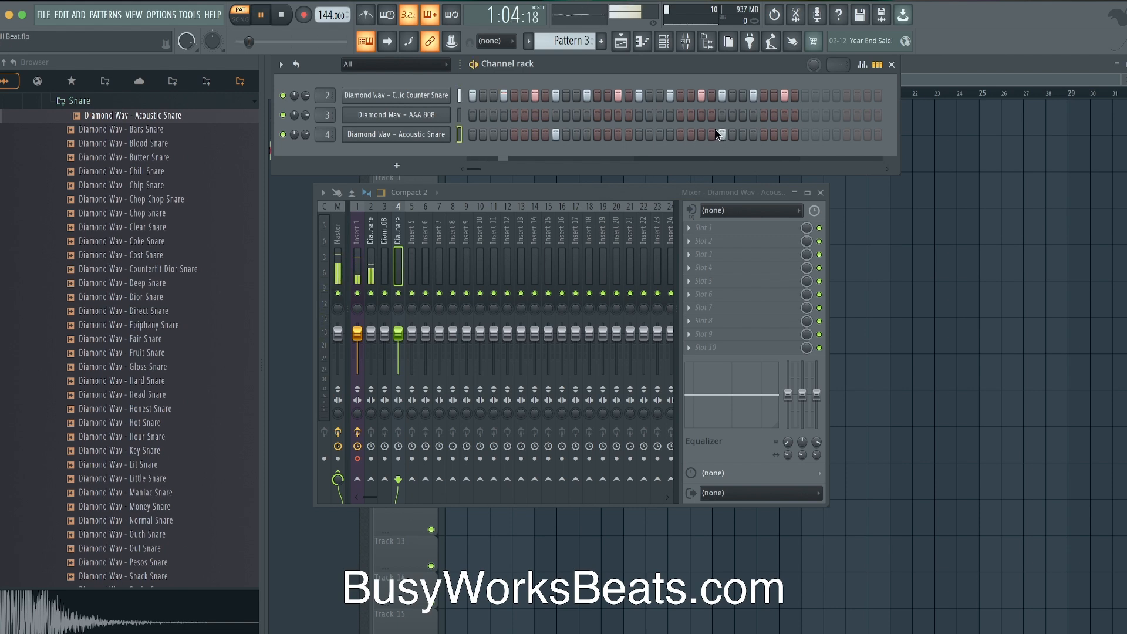
key("space")
left_click(366, 15)
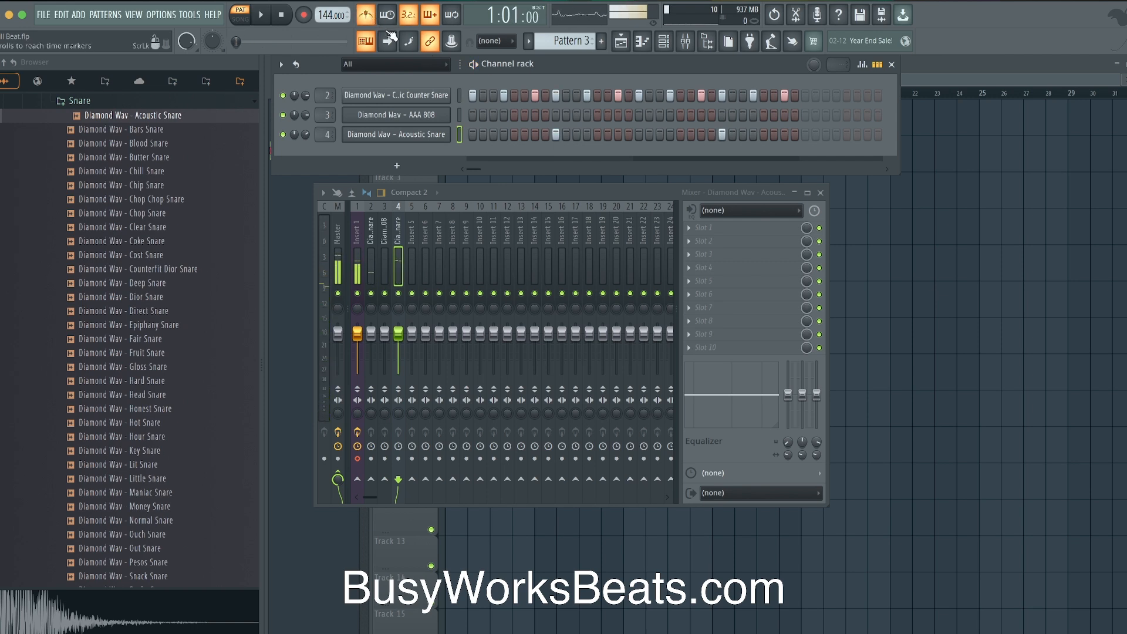
key("space")
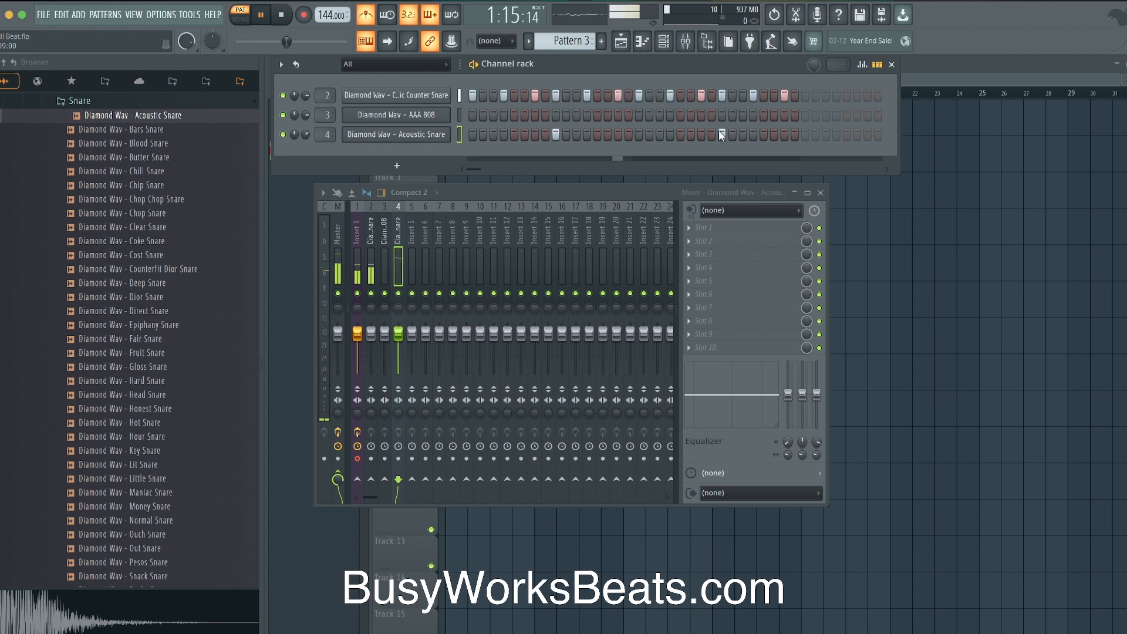
key("space")
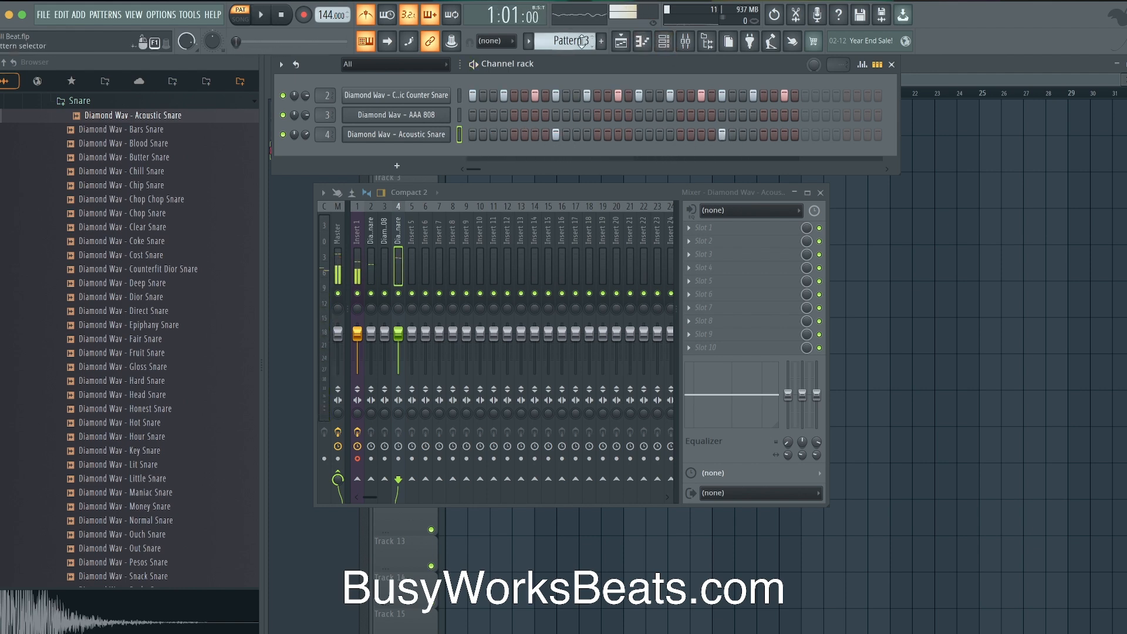
Step: Clone Pattern 3 and move the copy's second Acoustic Snare hit to step 29 while the pattern plays
left_click(579, 42)
left_click(612, 170)
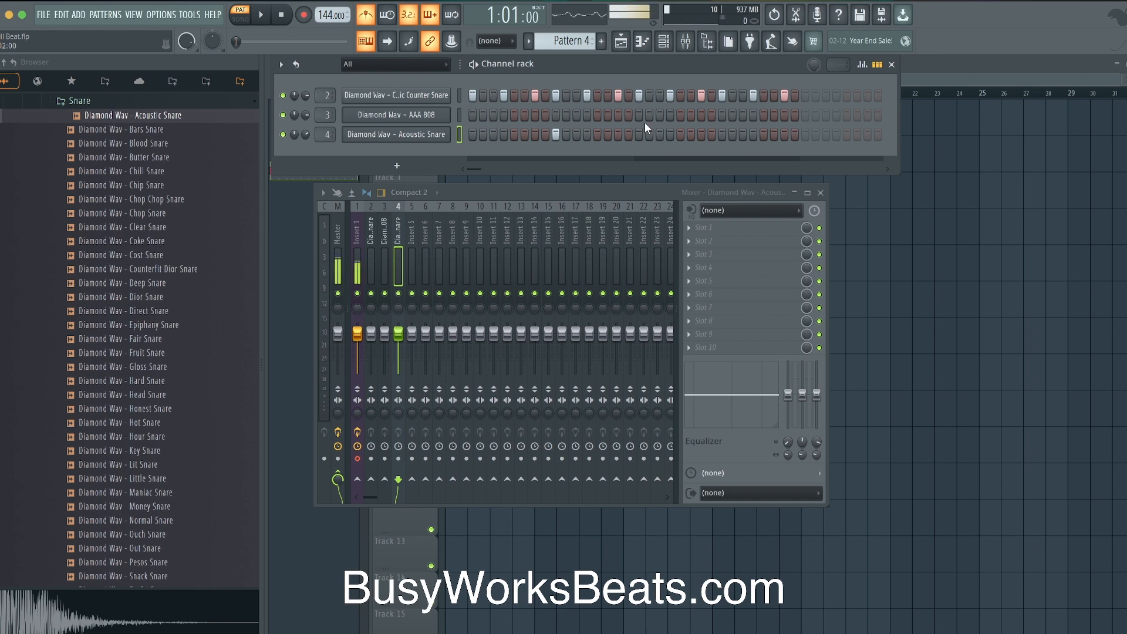
key("space")
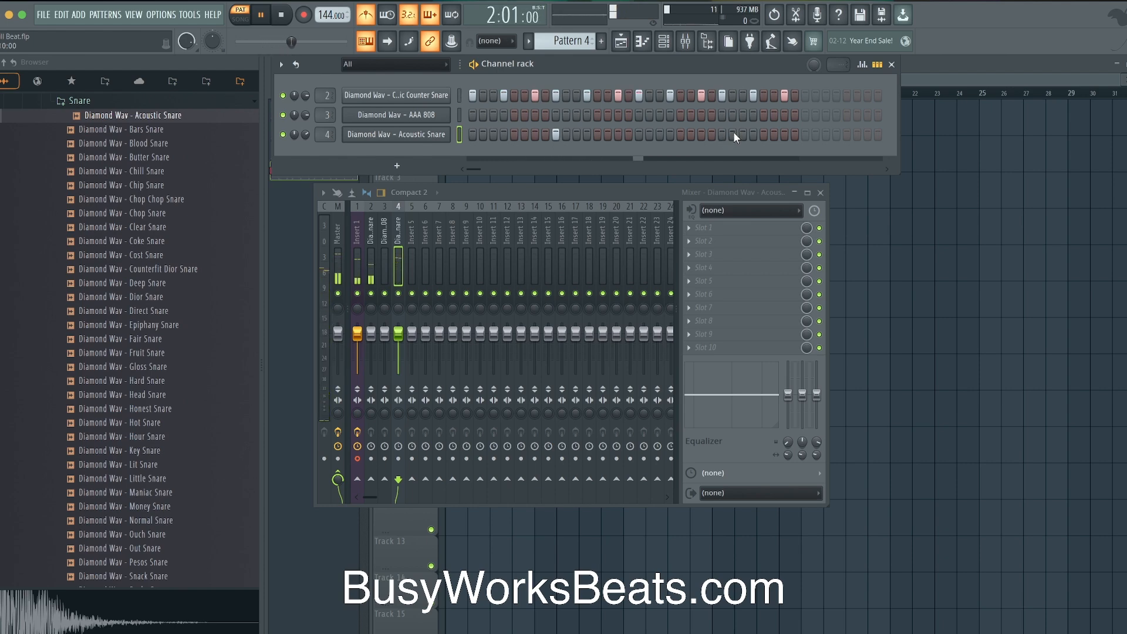
left_click(764, 135)
key("space")
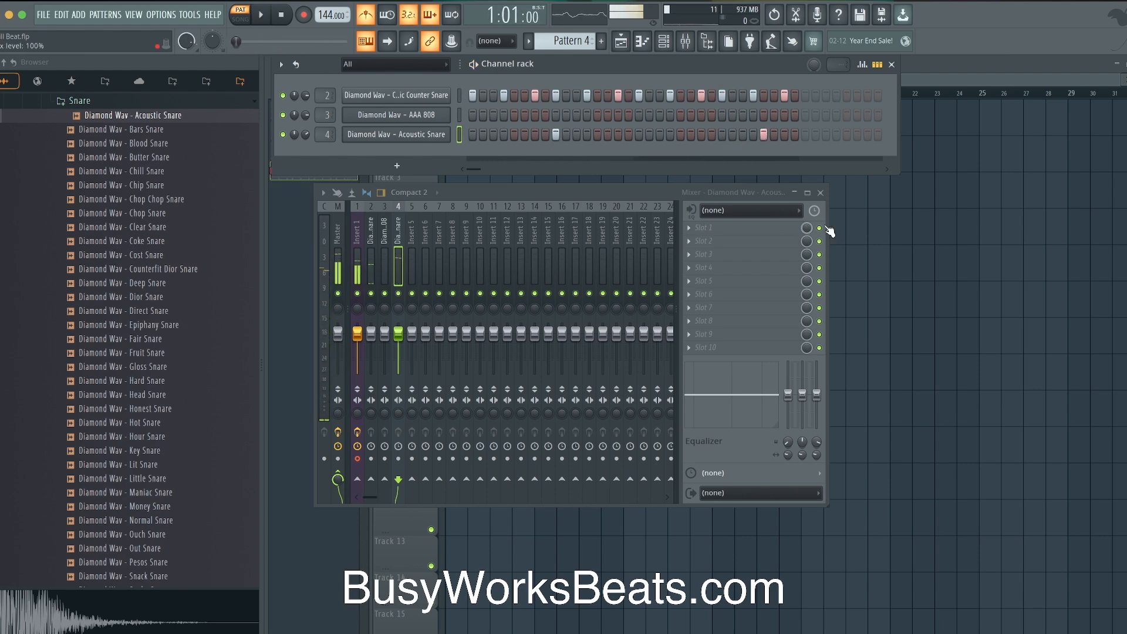
Step: Place Patterns 1, 2, 3 and 4 back to back on Track 1 of the playlist, starting at bar 1
key("F5")
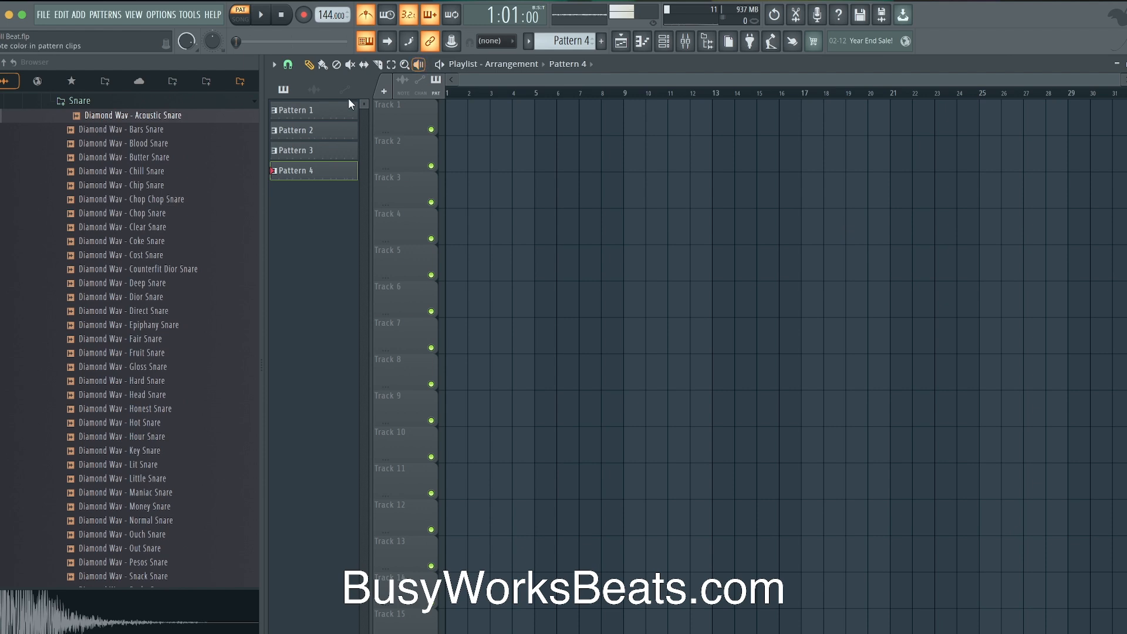
left_click_drag(314, 108, 453, 108)
left_click_drag(315, 125, 499, 119)
left_click_drag(317, 151, 543, 120)
left_click_drag(348, 173, 587, 117)
Step: Switch playback to song mode, turn off the metronome and play the arrangement
left_click(239, 22)
key("space")
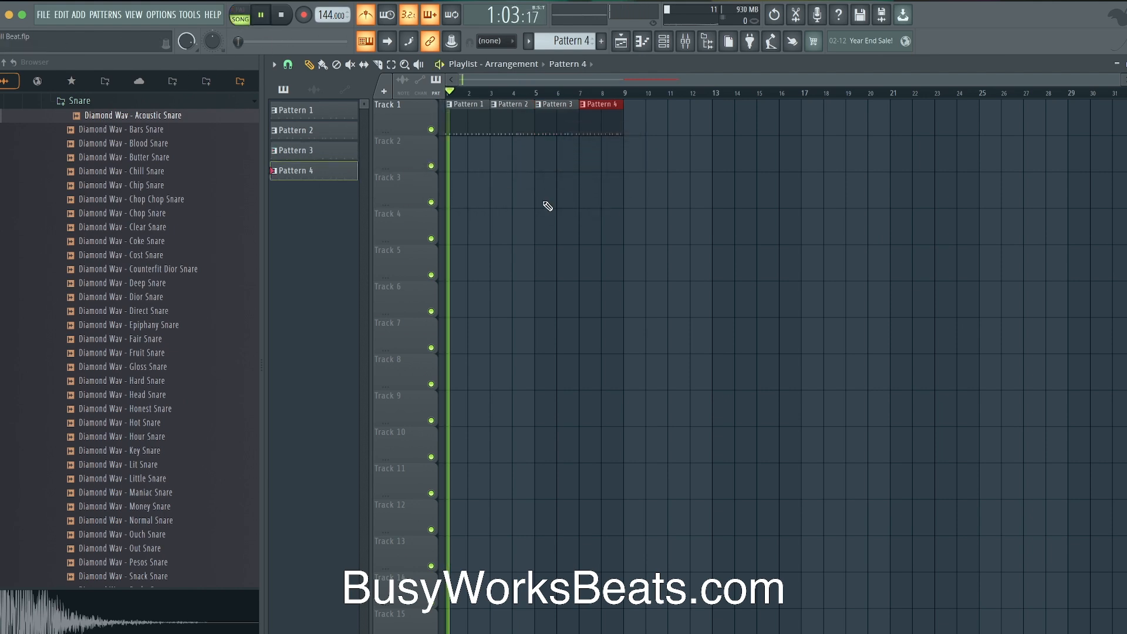
key("space")
left_click(366, 14)
key("space")
Step: Show the channel rack and go to the empty Pattern 5
left_click(668, 42)
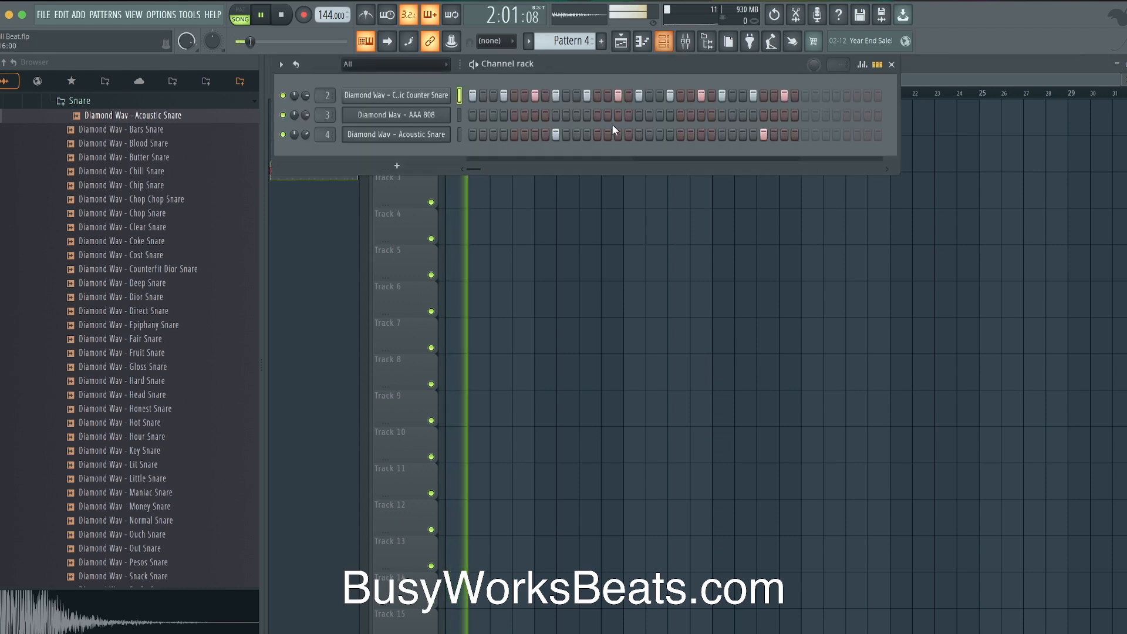
left_click(586, 186)
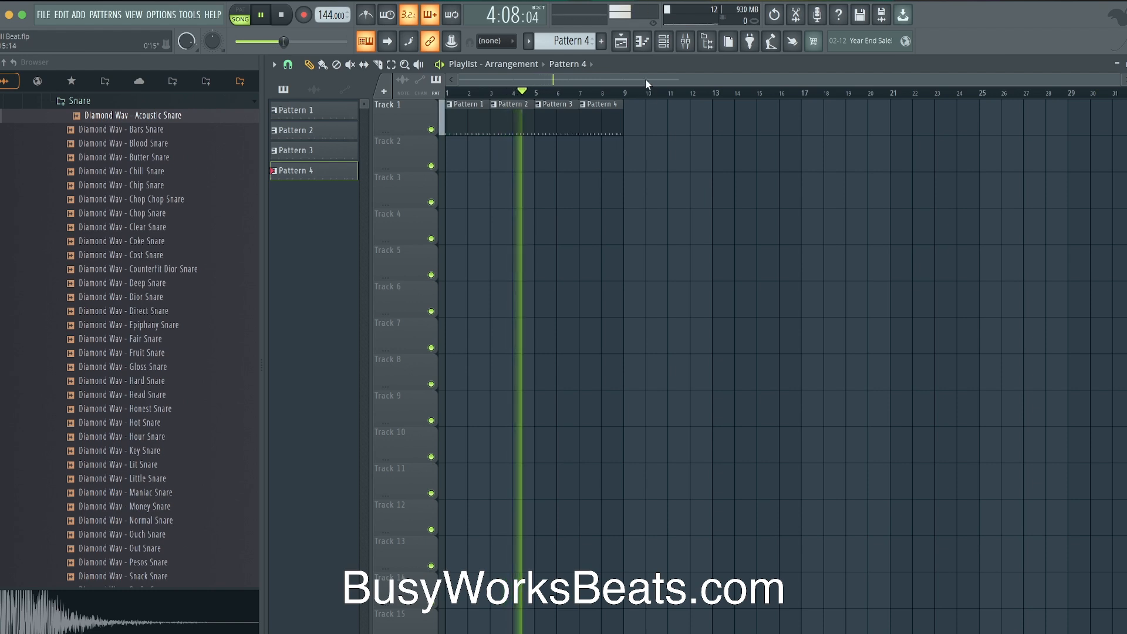
left_click(664, 42)
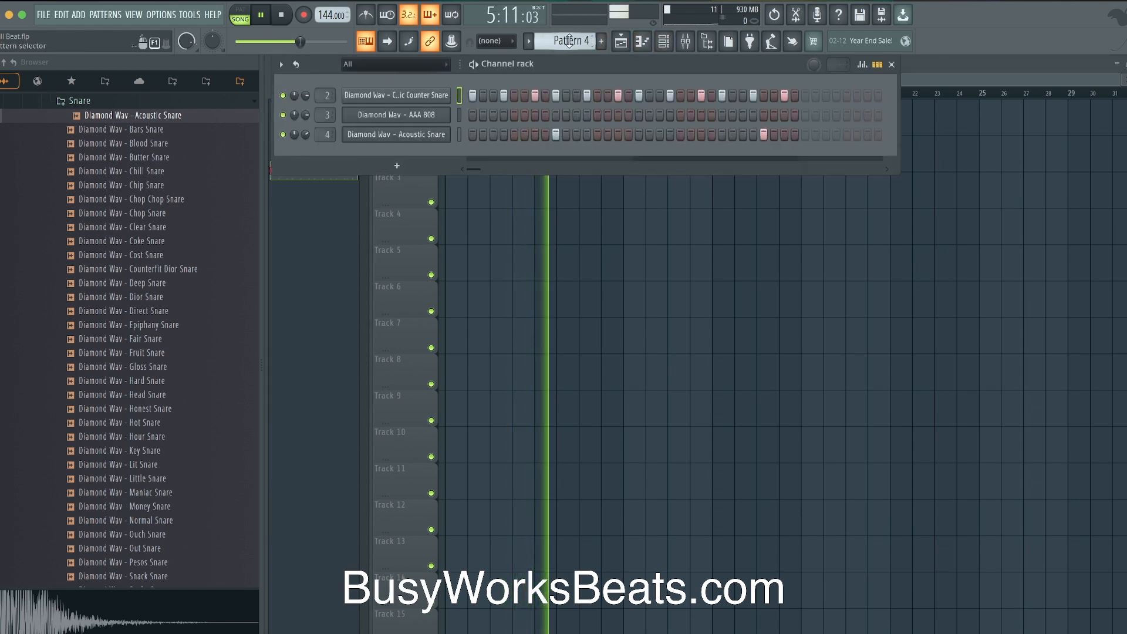
scroll(576, 40, "up", 1)
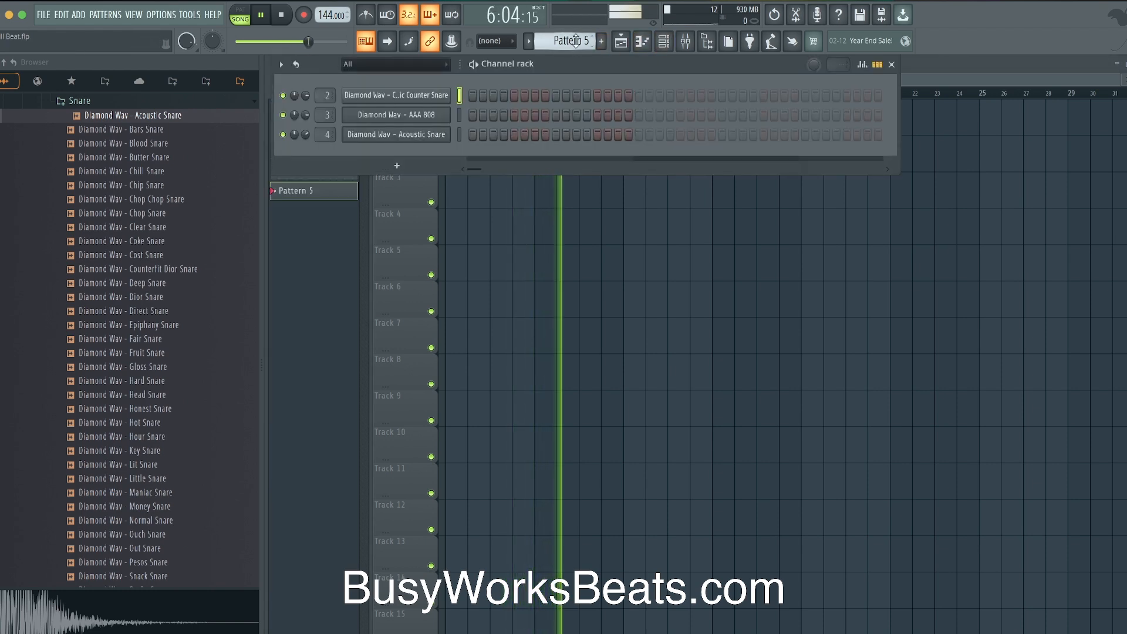
Step: Collapse the Snare sample folder and save the project
left_click(122, 115)
scroll(122, 115, "up", 5)
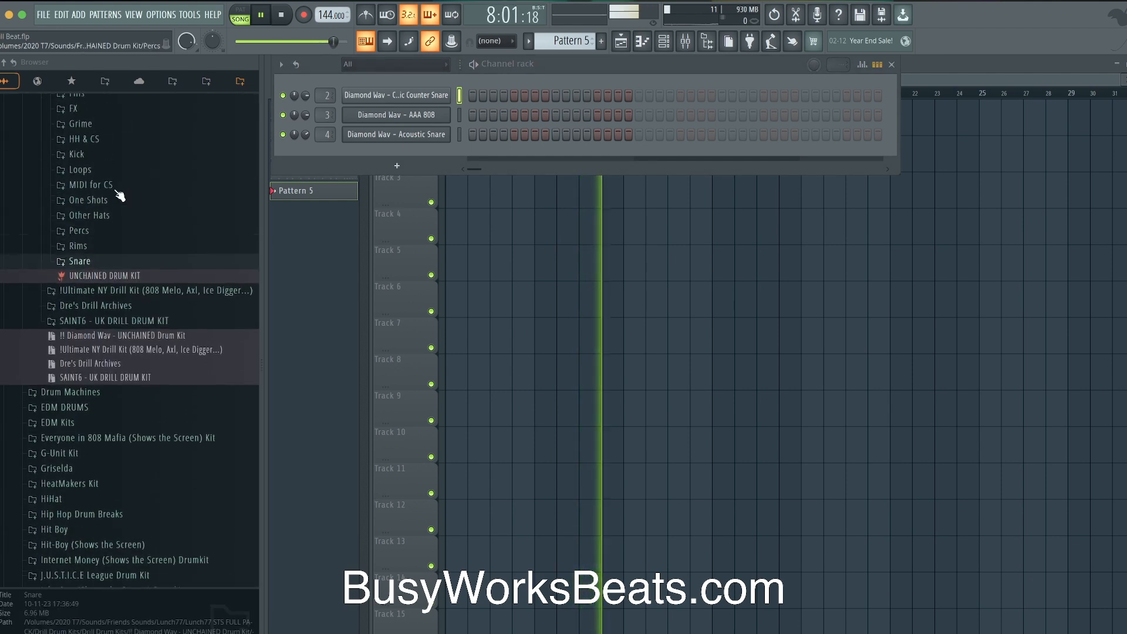
key("ctrl+s")
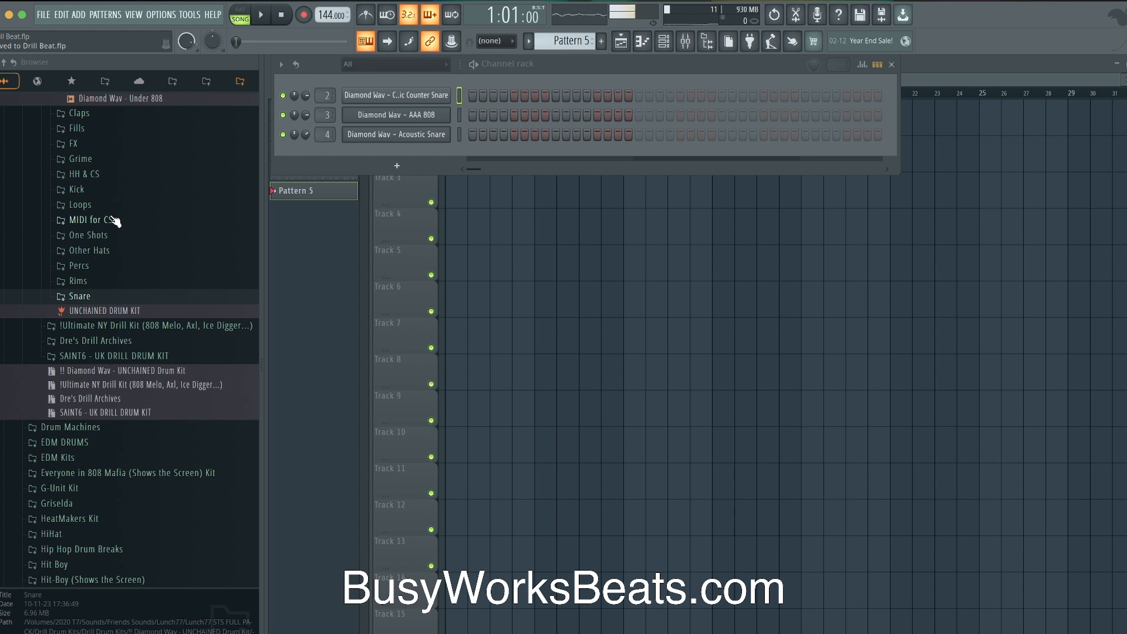
Step: Add the Break Perc sample from the Percs folder at bar 5 on Track 2 and lower its clip volume to -8.7 dB
left_click(104, 265)
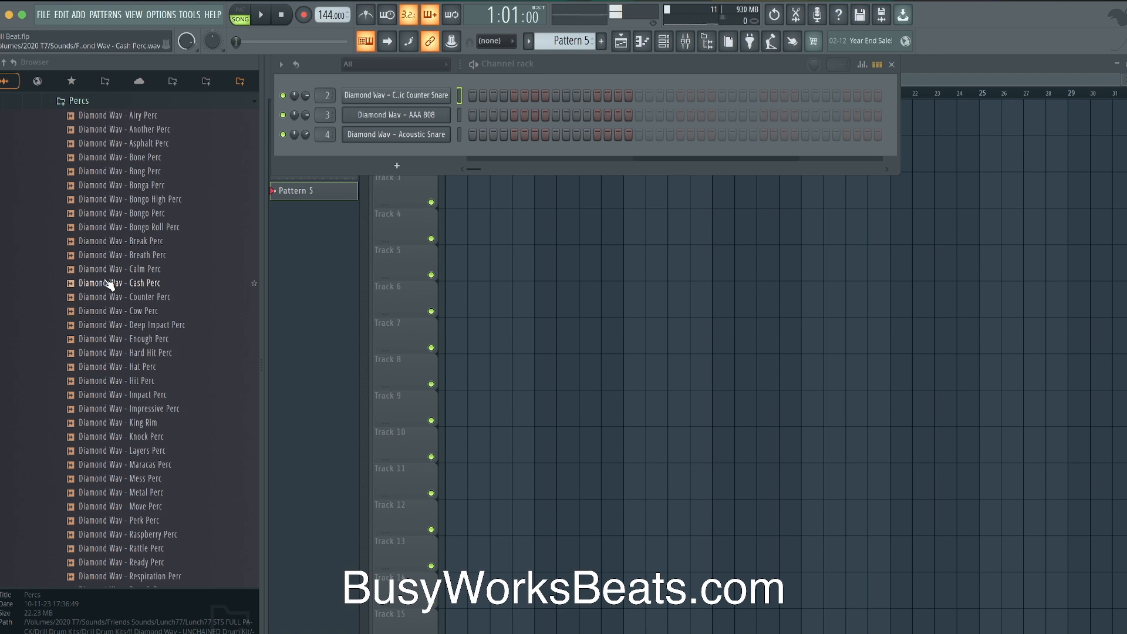
left_click(163, 241)
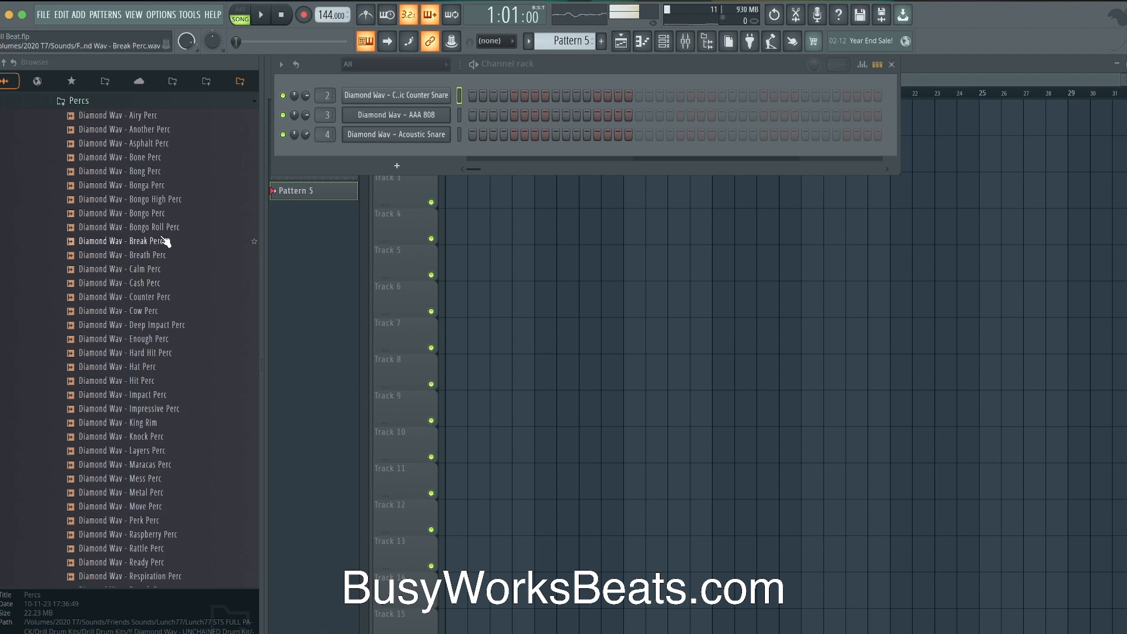
left_click_drag(164, 241, 533, 330)
right_click(531, 329)
left_click_drag(143, 242, 537, 154)
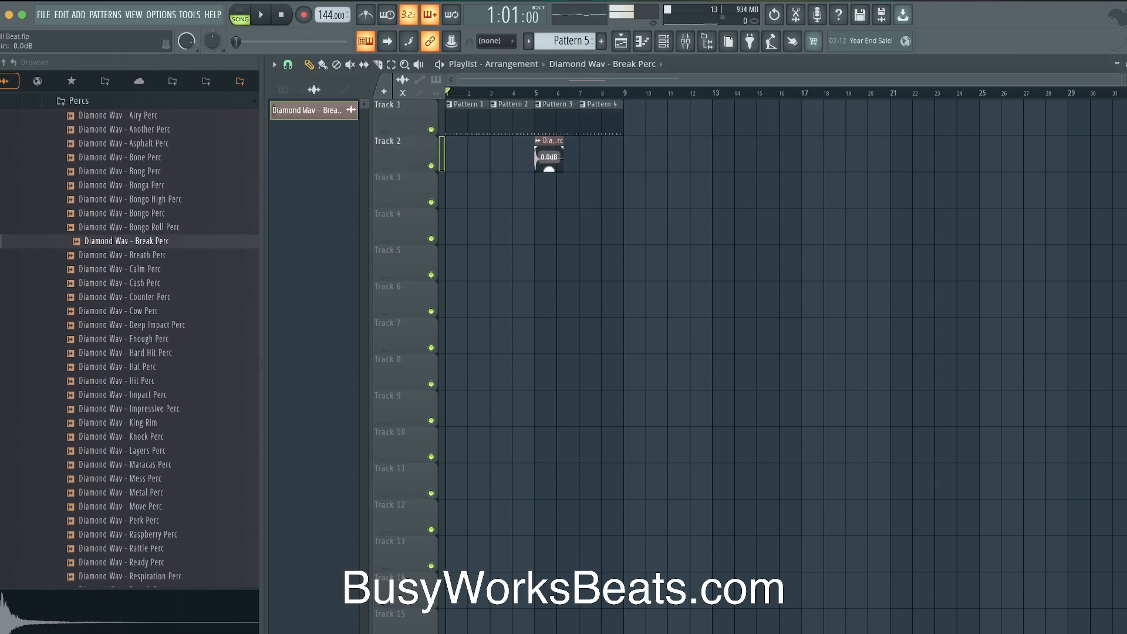
left_click(536, 94)
key("space")
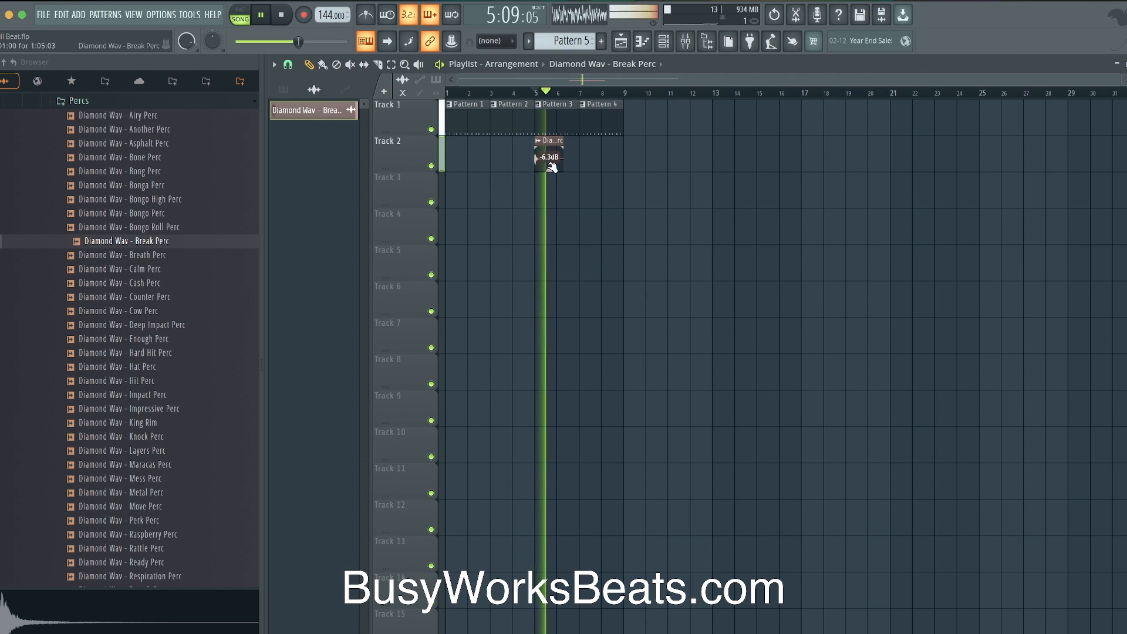
Step: Preview the Above Riser sample in the kit's FX folder and place it on Track 3 at bar 7
scroll(125, 247, "up", 4)
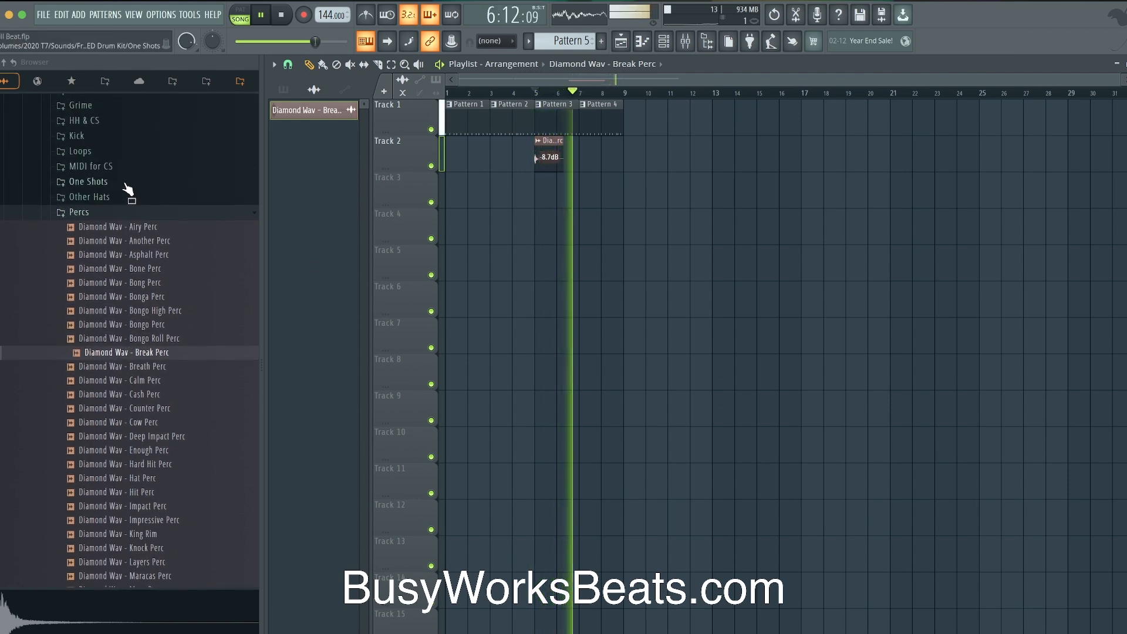
left_click(121, 217)
scroll(115, 211, "up", 3)
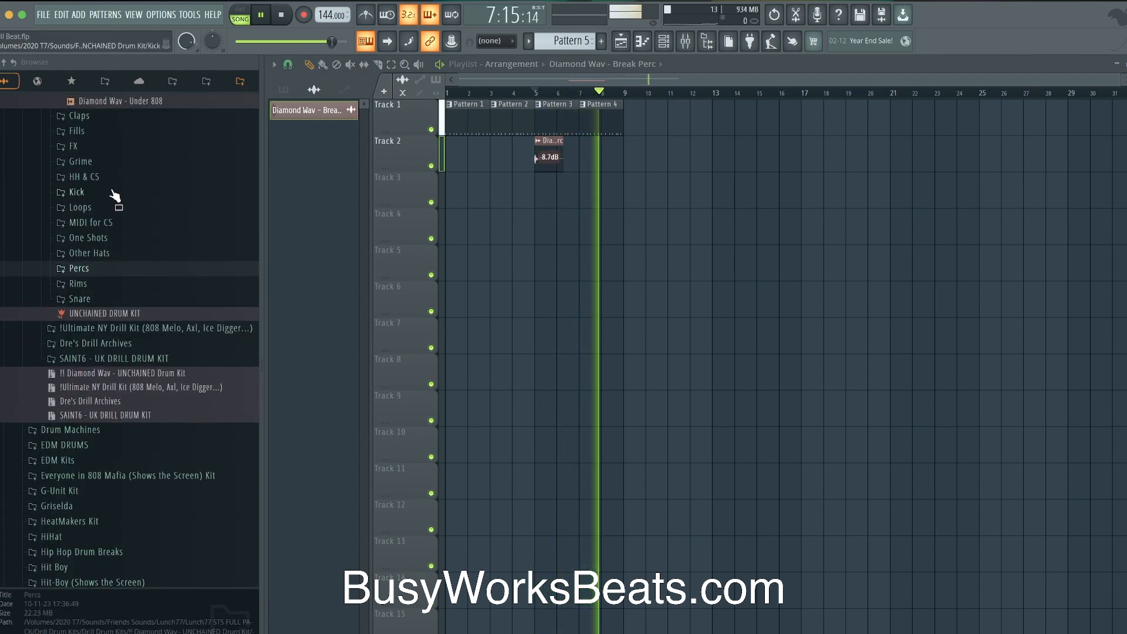
left_click(115, 149)
left_click(156, 116)
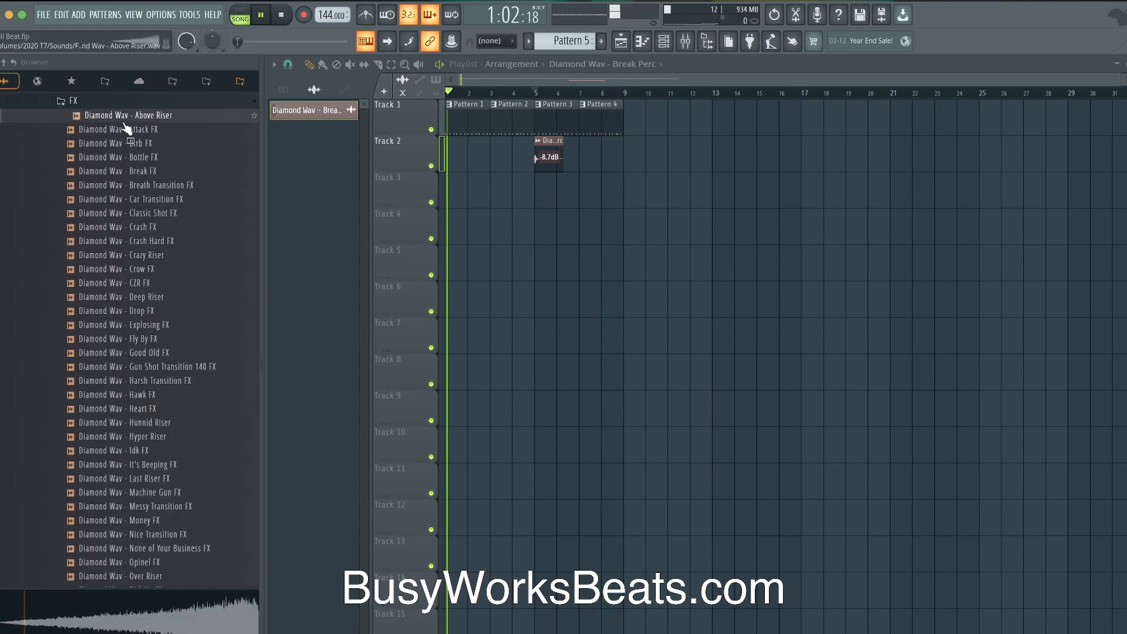
key("space")
left_click_drag(156, 116, 581, 189)
Step: Shift the Above Riser clip earlier on Track 3 so that it ends exactly at bar 9 with Pattern 4
scroll(636, 193, "up", 3)
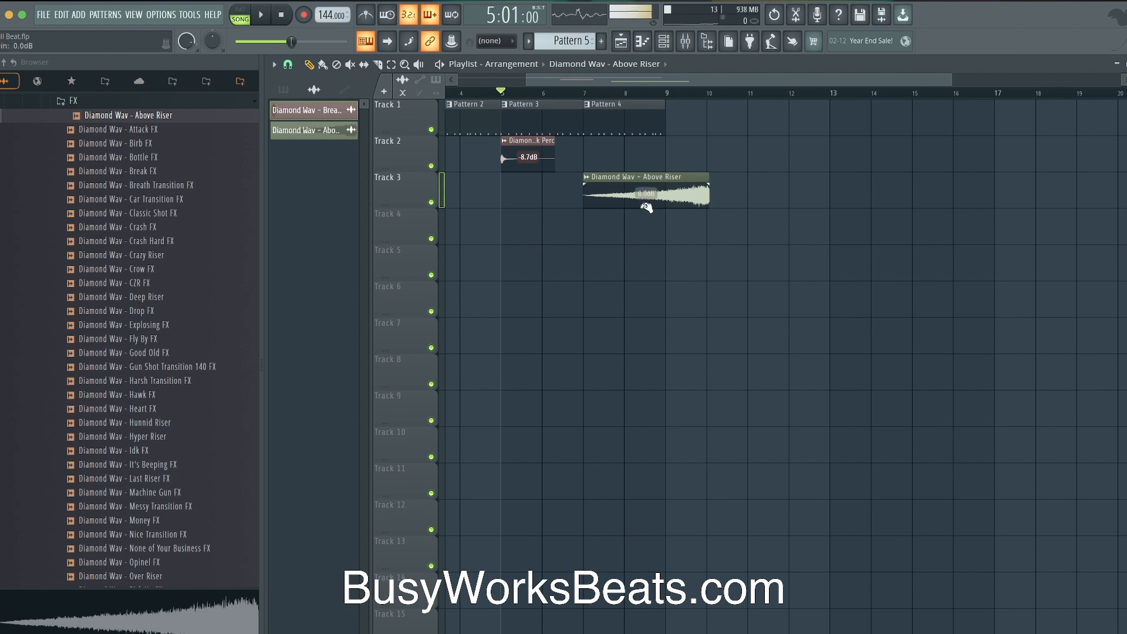
scroll(648, 211, "up", 3)
mouse_move(704, 179)
left_mouse_down()
mouse_move(662, 180)
mouse_move(746, 184)
mouse_move(710, 177)
left_mouse_up()
scroll(659, 181, "up", 3)
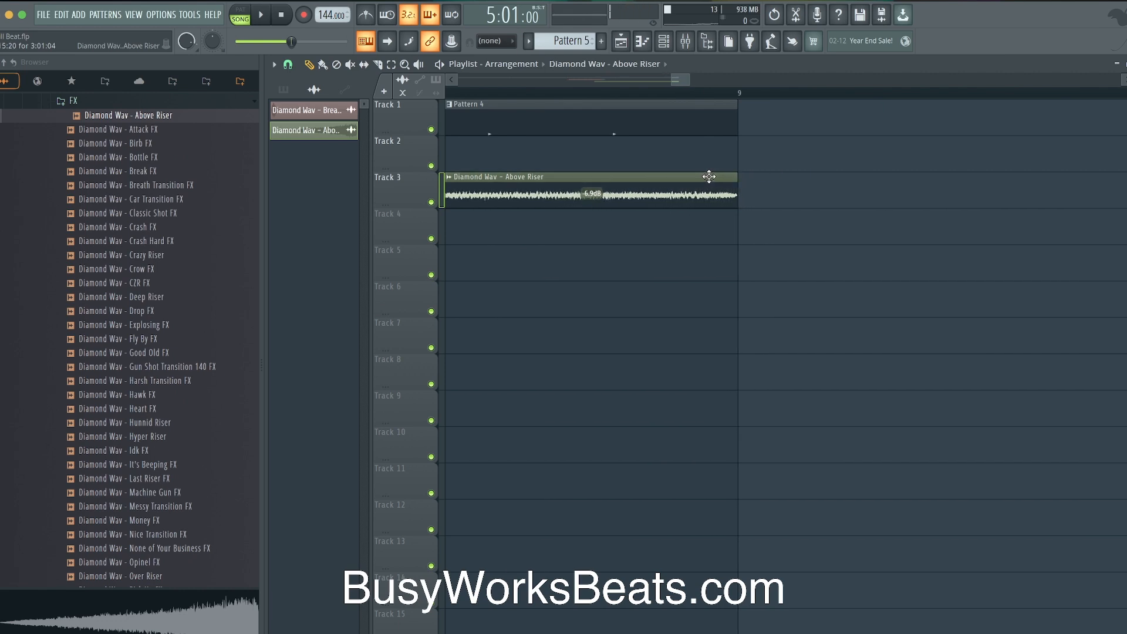
Step: Lower the Above Riser clip's volume to -25.7 dB and listen to the arrangement
scroll(708, 177, "down", 2)
scroll(614, 189, "down", 3)
scroll(555, 213, "down", 2)
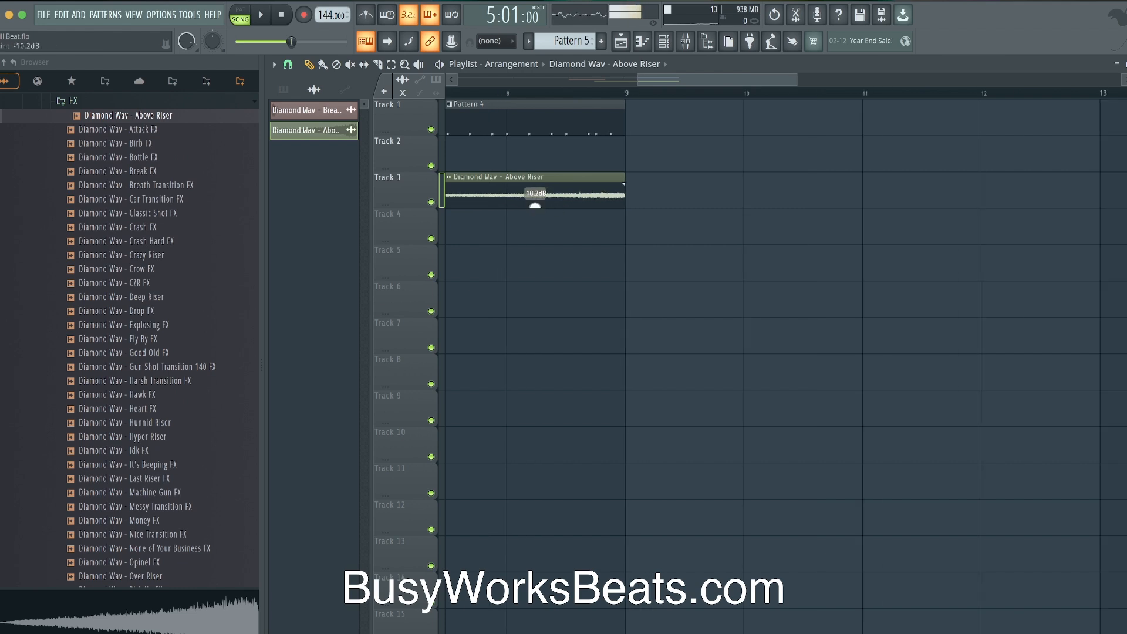
scroll(535, 206, "down", 5)
key("space")
left_click_drag(515, 202, 516, 210)
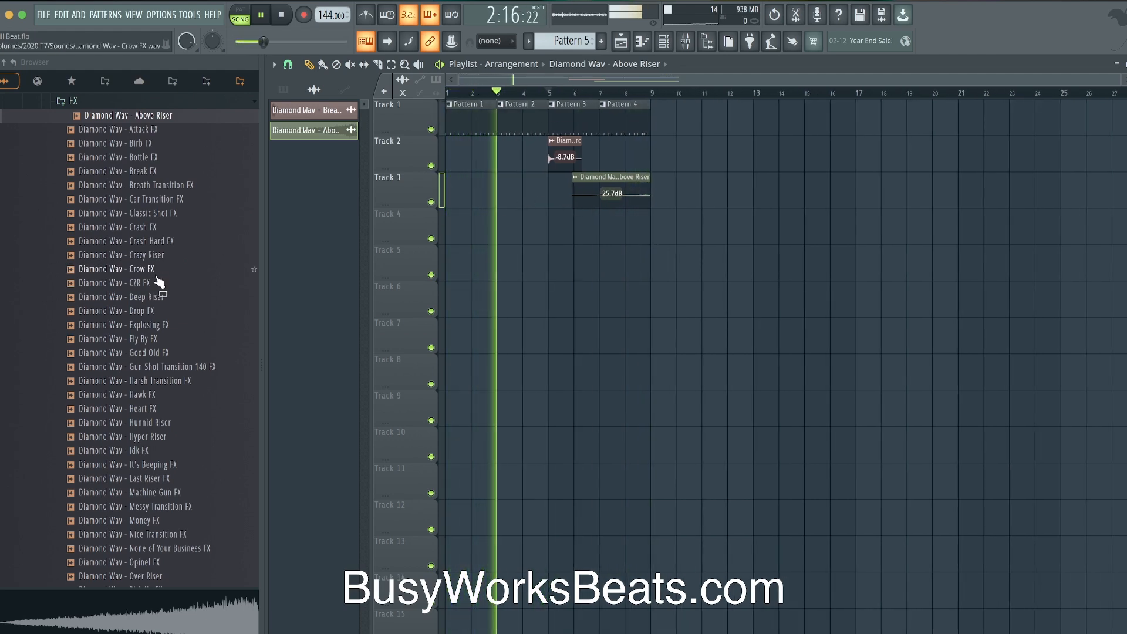
key("space")
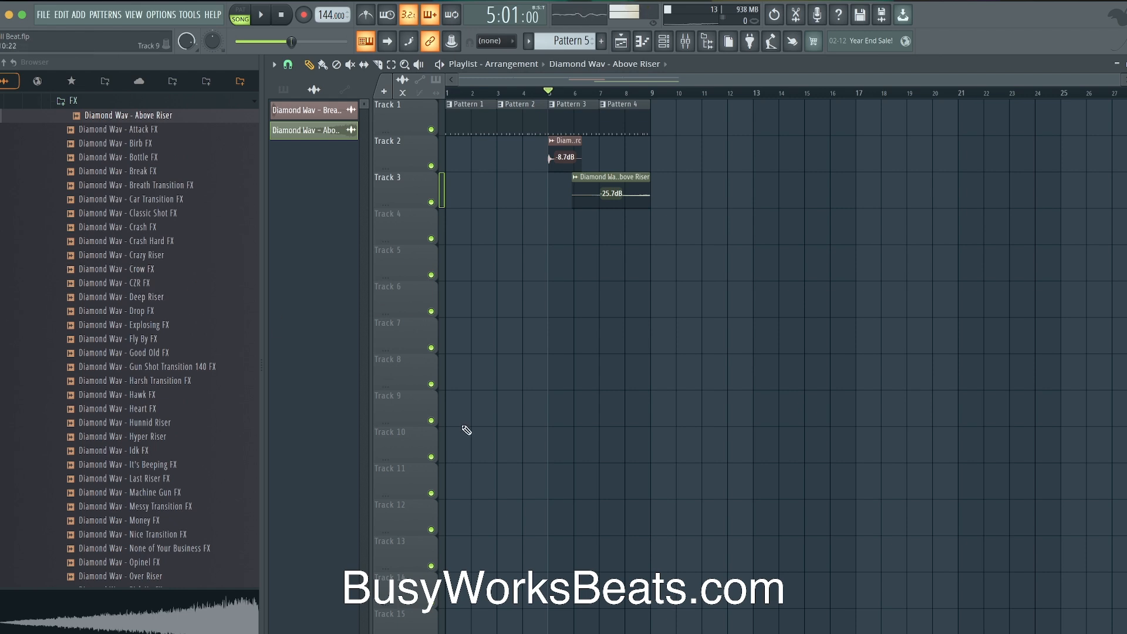
Step: Audition the CZR FX sample against the arrangement playing from bar 5
left_click_drag(253, 269, 251, 273)
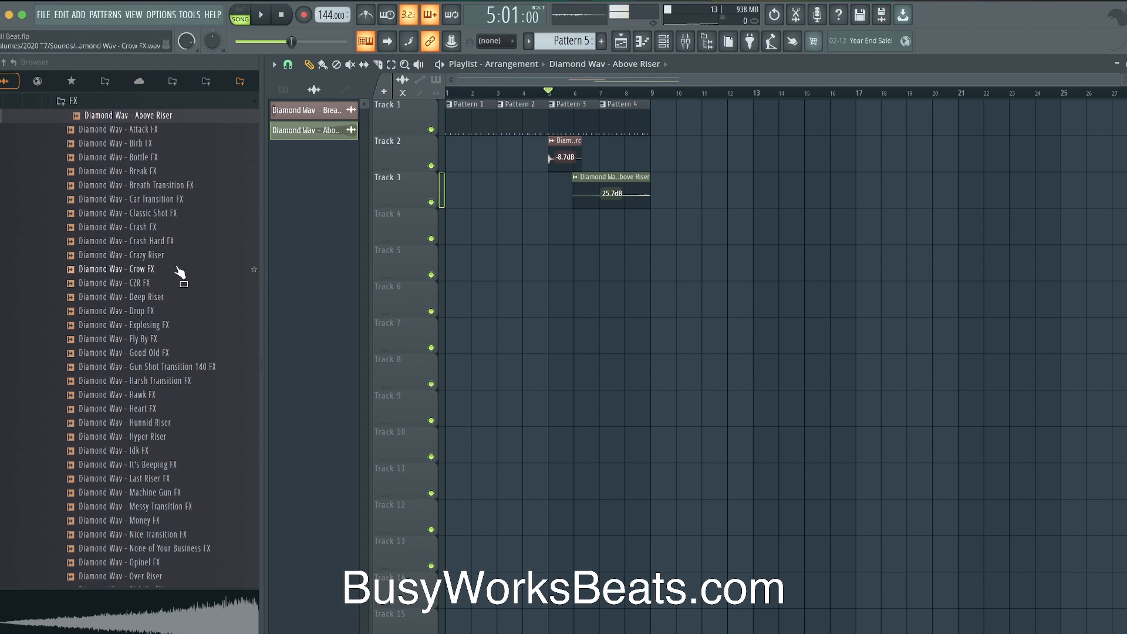
key("space")
left_click(167, 284)
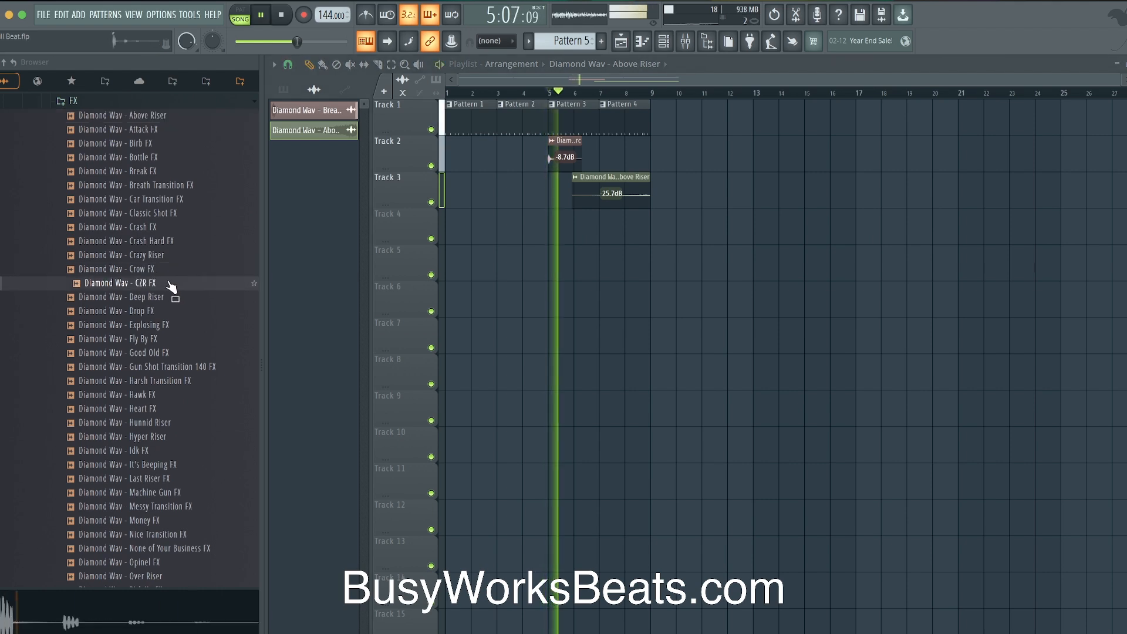
key("space")
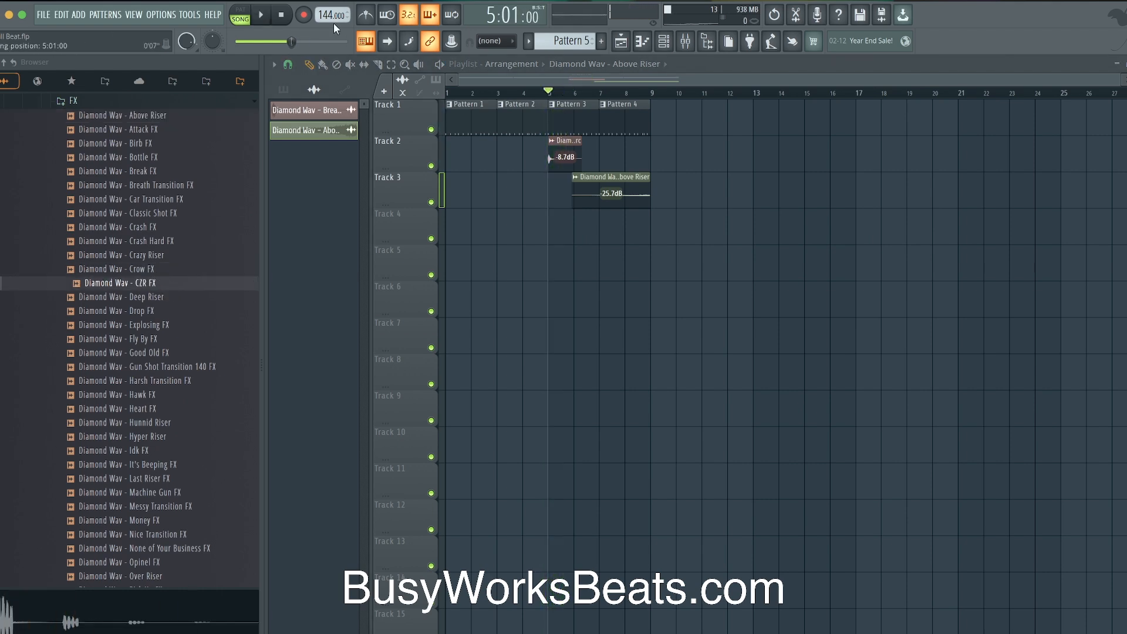
Step: Place the CZR FX sample at bar 1 on Track 4 and adjust the playlist's snap setting
left_click(282, 15)
left_click_drag(167, 282, 456, 232)
scroll(461, 233, "up", 3)
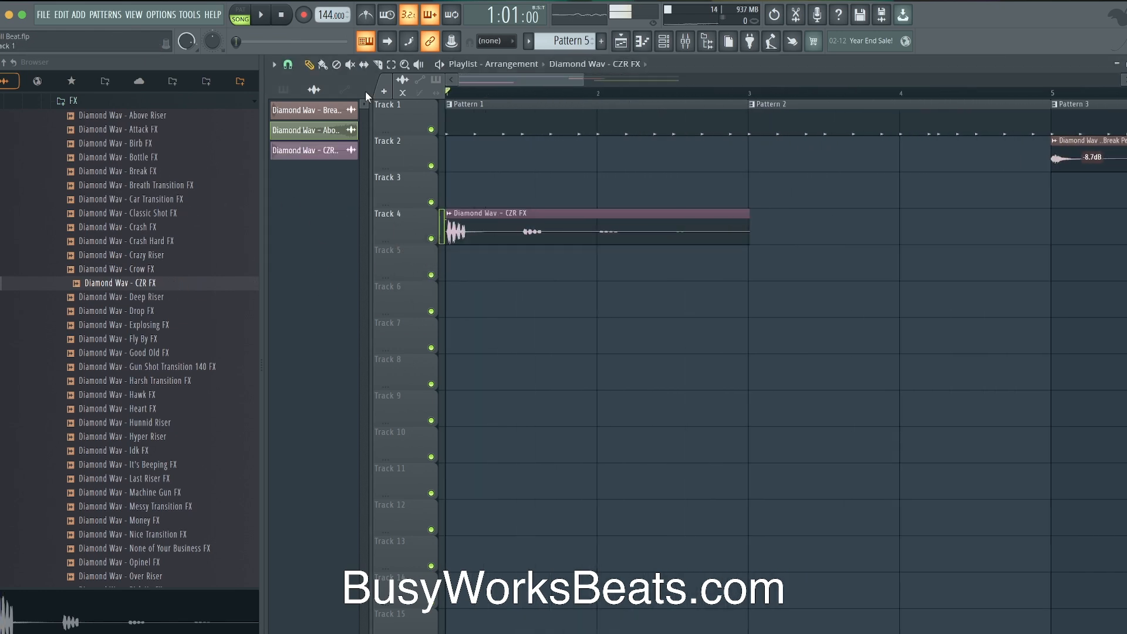
left_click(288, 65)
left_click(302, 235)
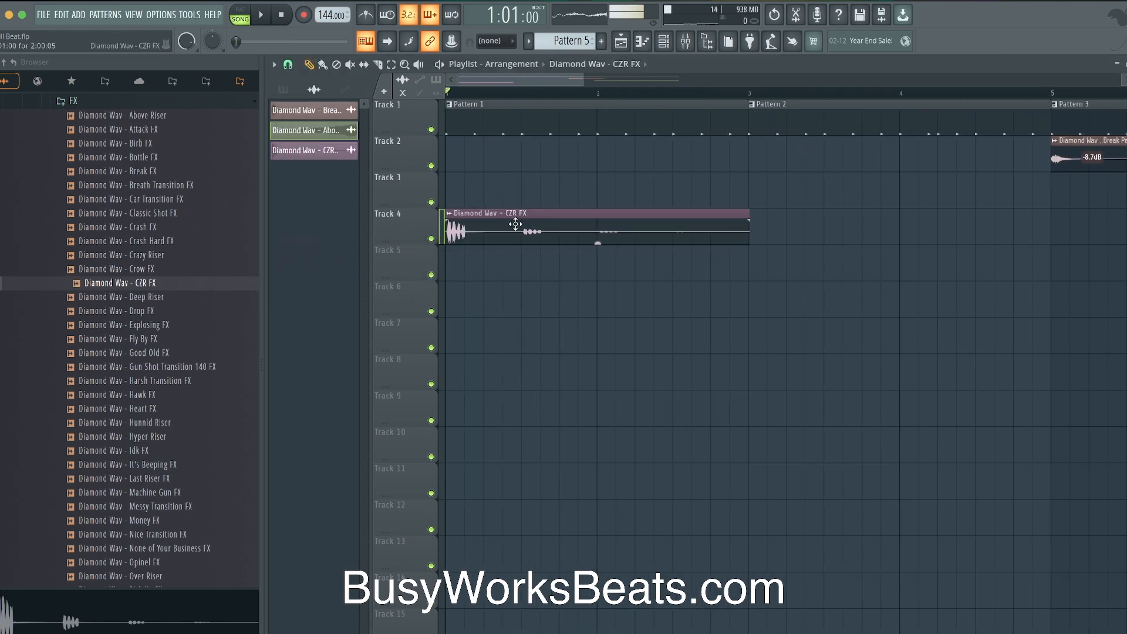
Step: Shift the CZR FX clip one beat later on Track 4 and lower its volume to -10.1 dB during playback
left_click_drag(471, 224, 509, 225)
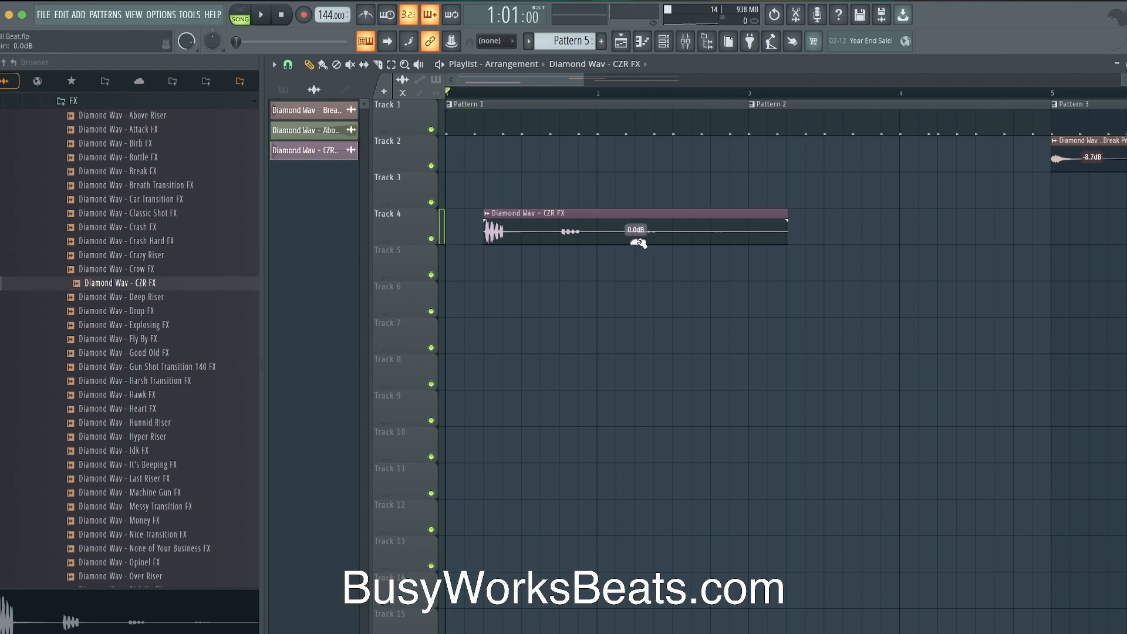
key("space")
scroll(616, 242, "down", 1)
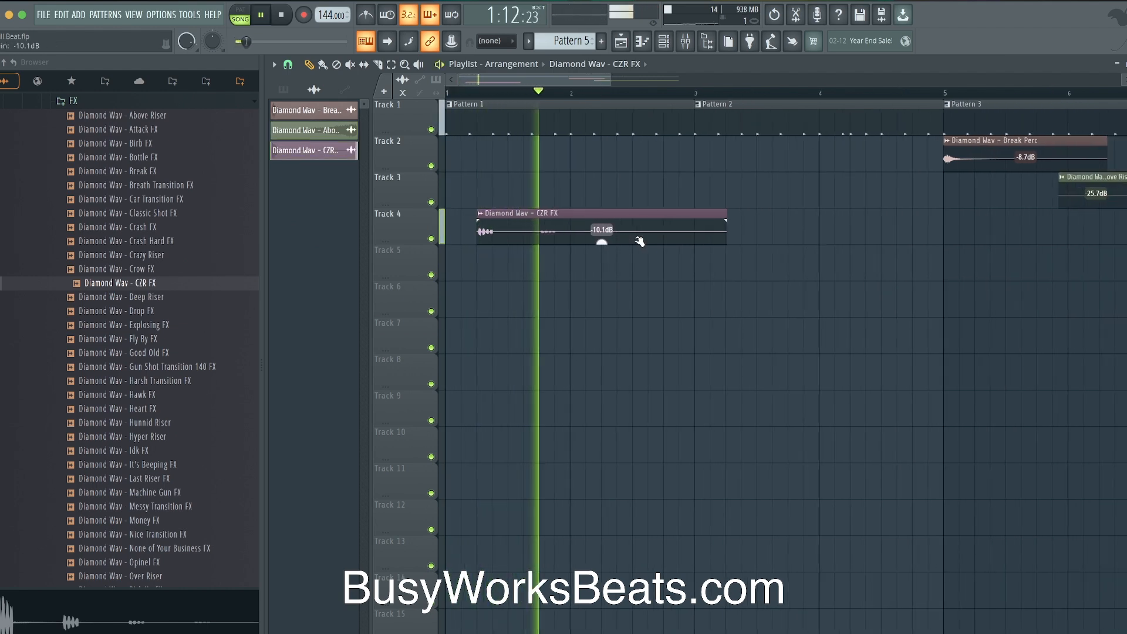
scroll(576, 235, "down", 1)
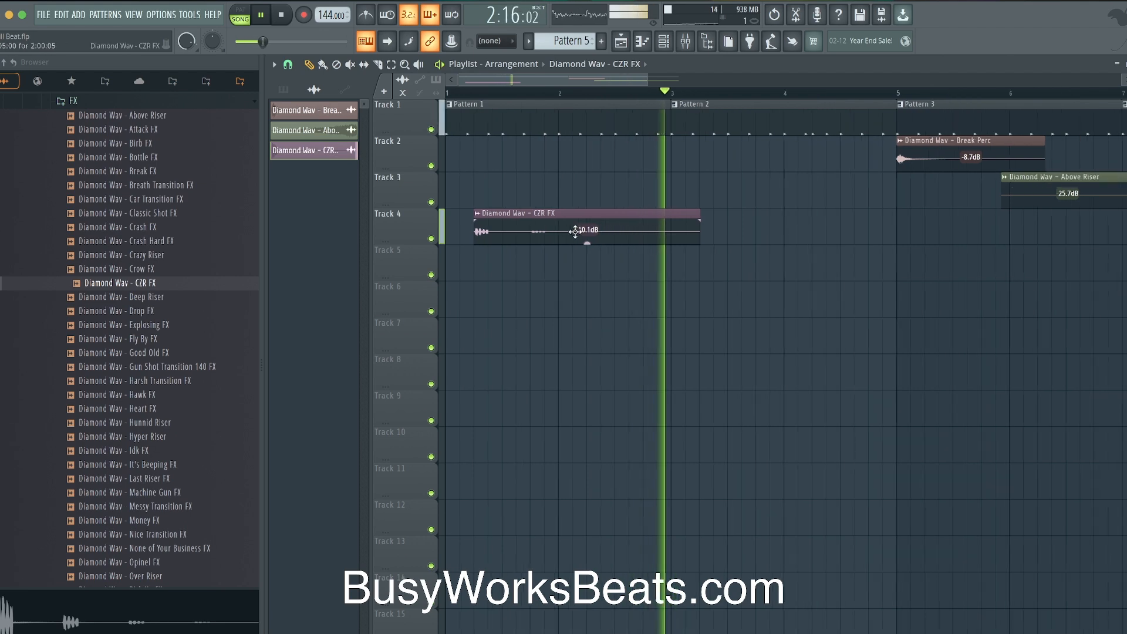
scroll(529, 235, "down", 1)
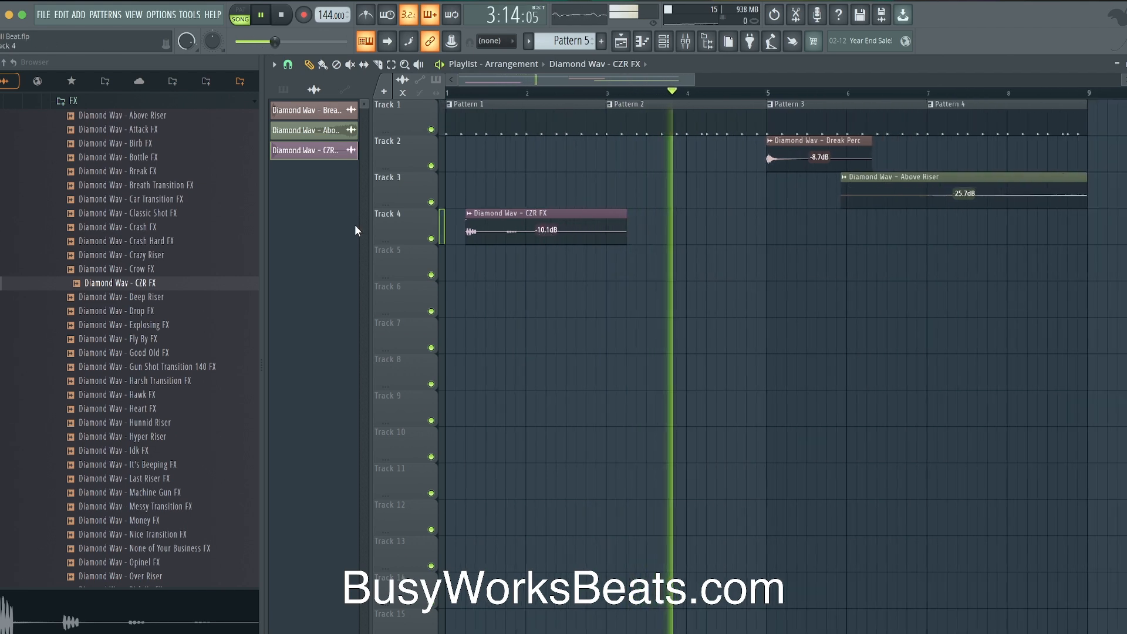
Step: Place the Gun Shot Transition 140 FX sample on Track 6 with its shots around bar 5 and play from mid bar 4
scroll(165, 258, "down", 3)
key("space")
left_click(165, 258)
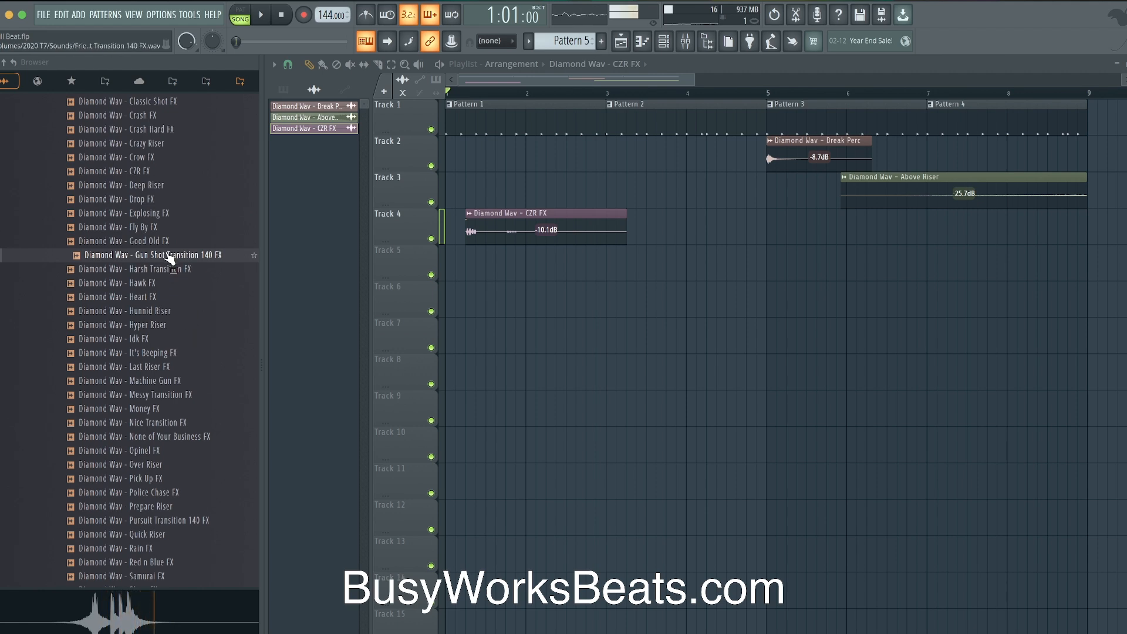
left_click_drag(170, 258, 697, 314)
left_click_drag(891, 302, 726, 300)
left_click(730, 93)
key("space")
key("space")
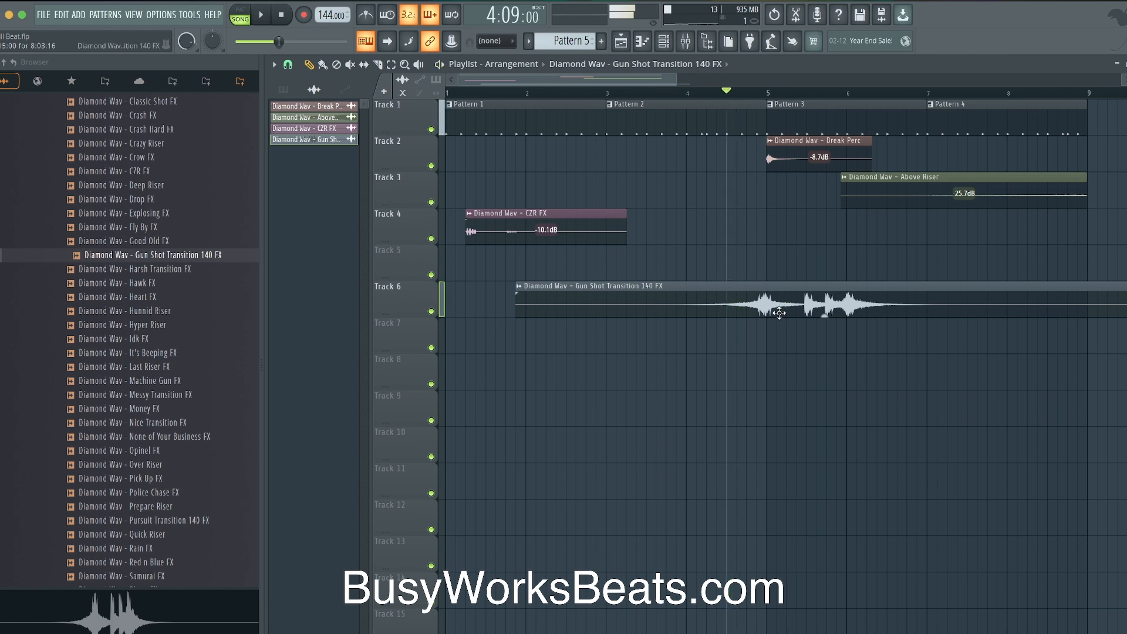
Step: Line up the Gun Shot Transition 140 FX clip with bar 5 and lower its volume to -25.4 dB
left_click_drag(825, 315, 790, 312)
key("space")
scroll(766, 299, "up", 5)
key("space")
scroll(782, 308, "up", 3)
scroll(757, 311, "up", 2)
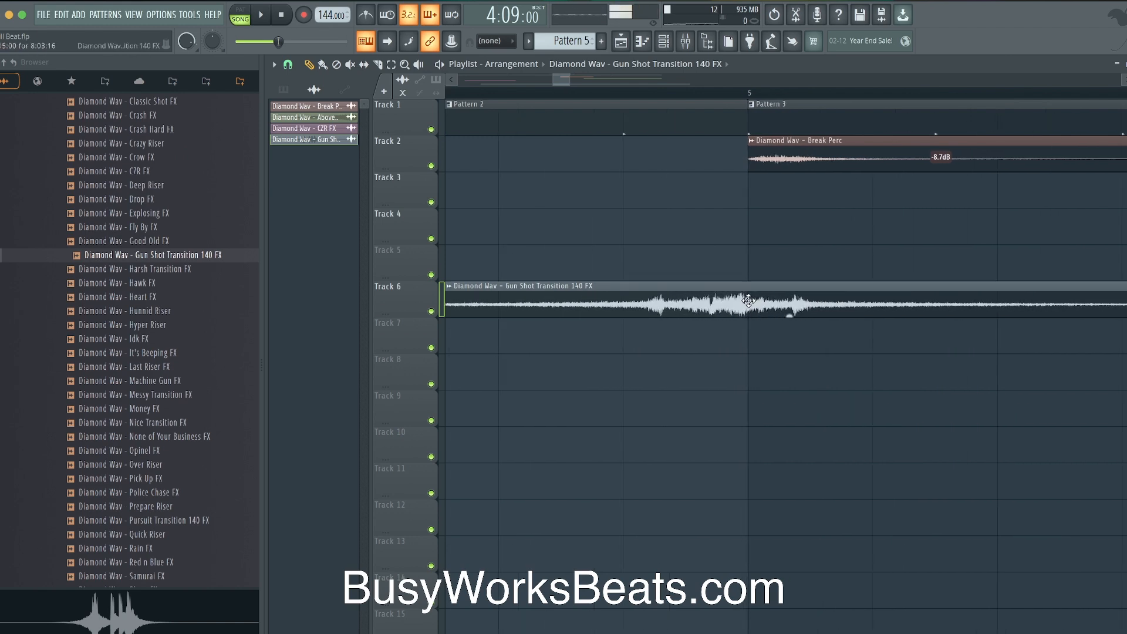
left_click_drag(790, 315, 791, 319)
scroll(793, 315, "down", 3)
key("space")
scroll(790, 318, "down", 4)
key("space")
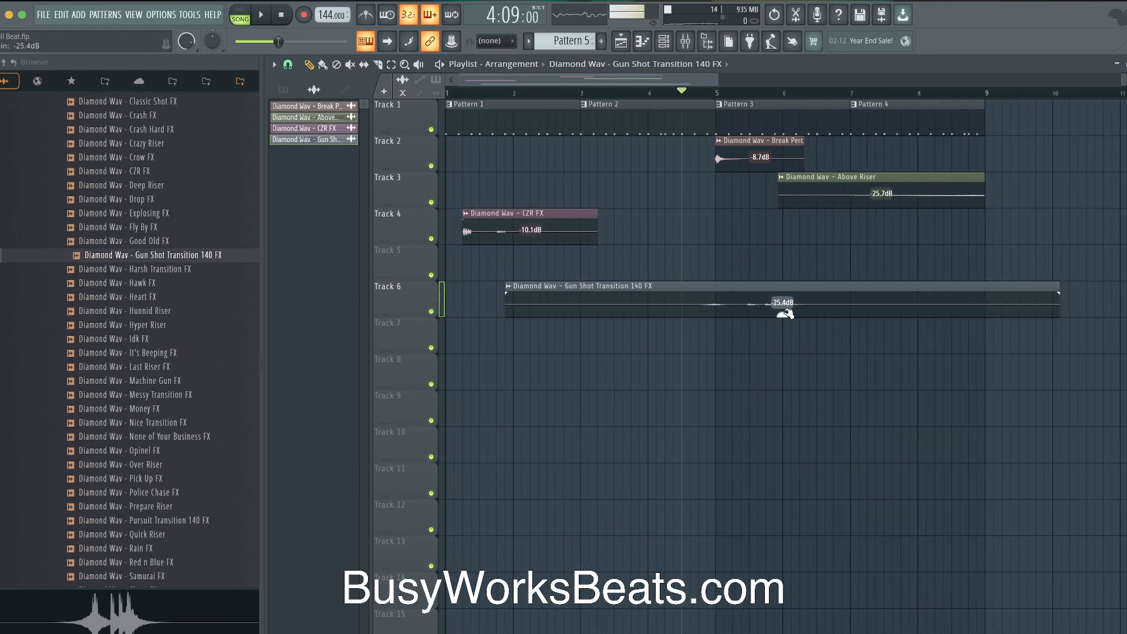
key("space")
scroll(788, 314, "down", 2)
key("space")
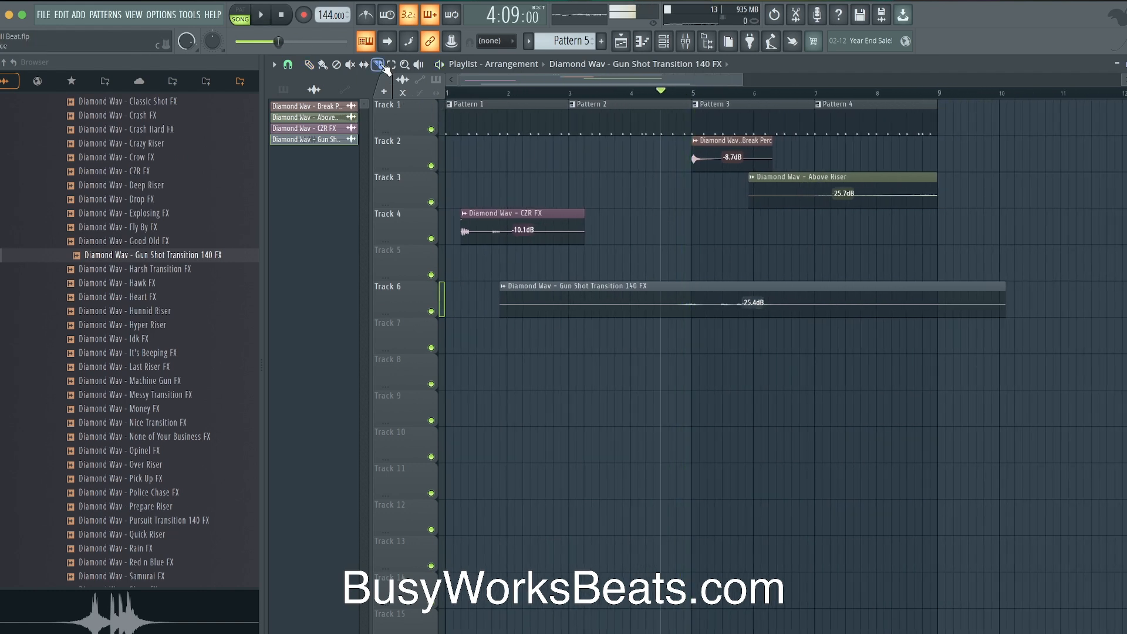
Step: Cut off the Gun Shot Transition clip's tail after bar 9 and lower its volume to -26.1 dB
left_click_drag(938, 253, 936, 320)
key("space")
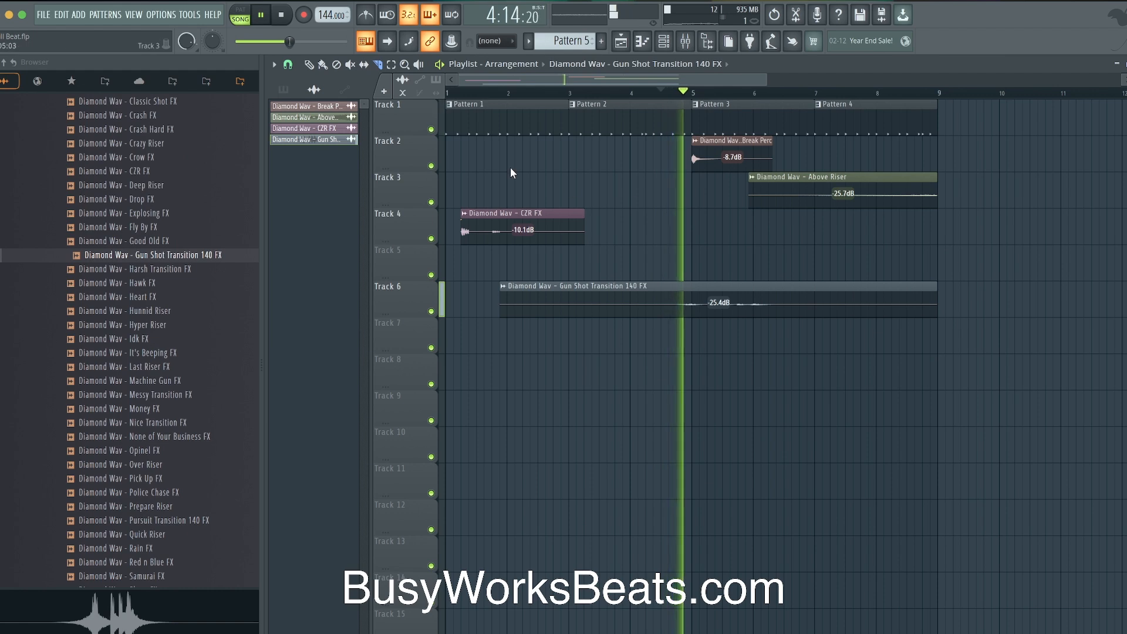
key("space")
key("space")
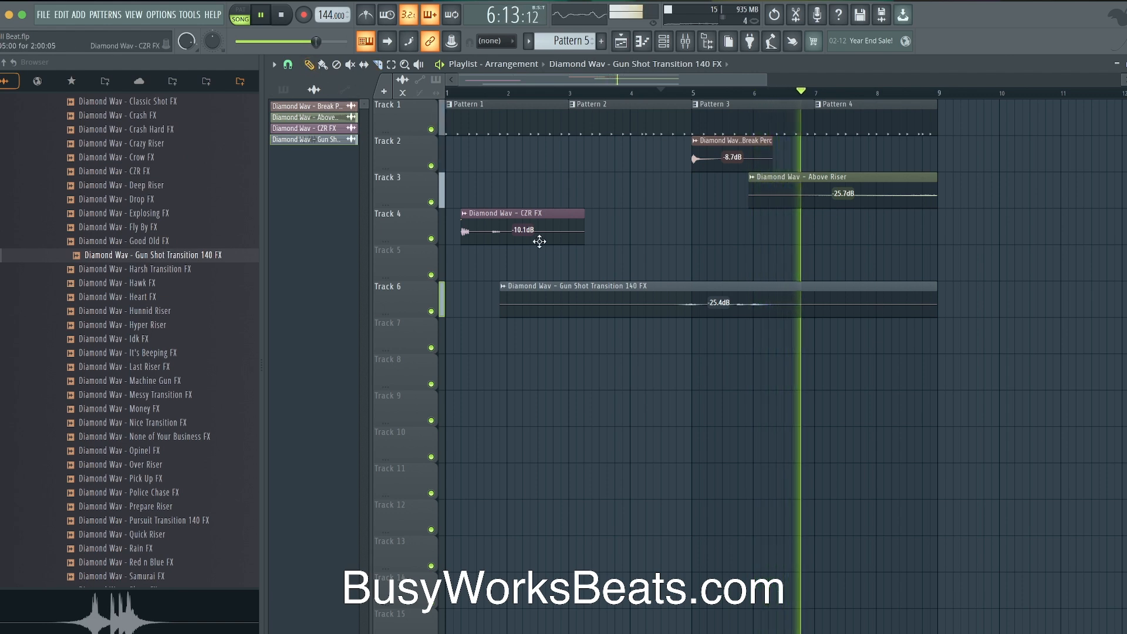
key("space")
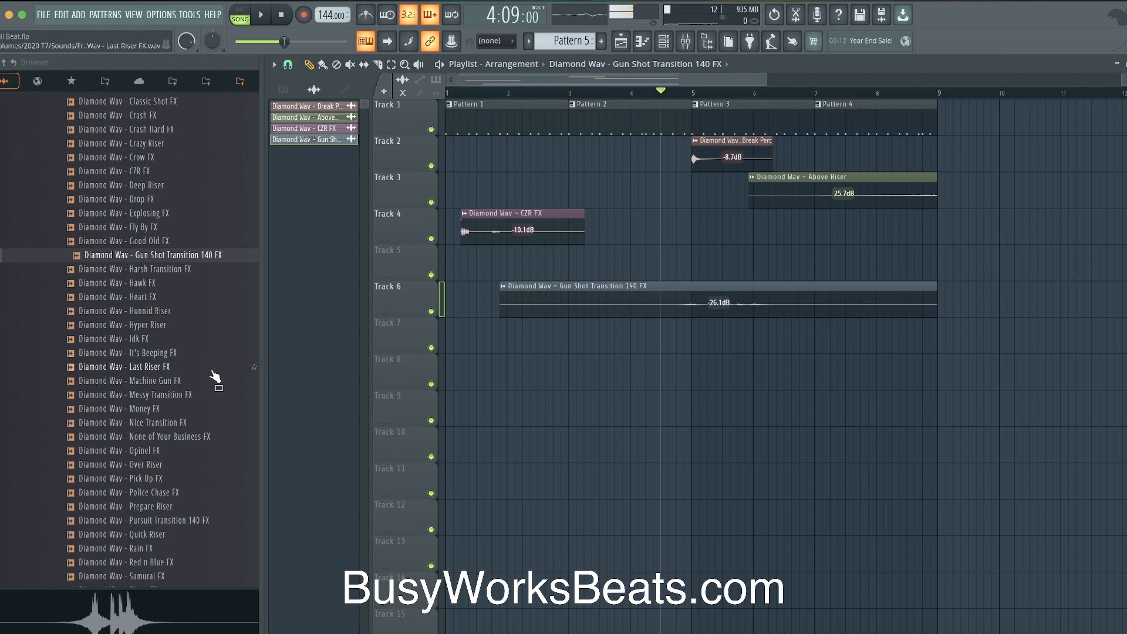
Step: Audition several samples in the kit's Fills folder, including Fill 1, 2, 3 and 5, and collapse the folder
scroll(188, 385, "down", 2)
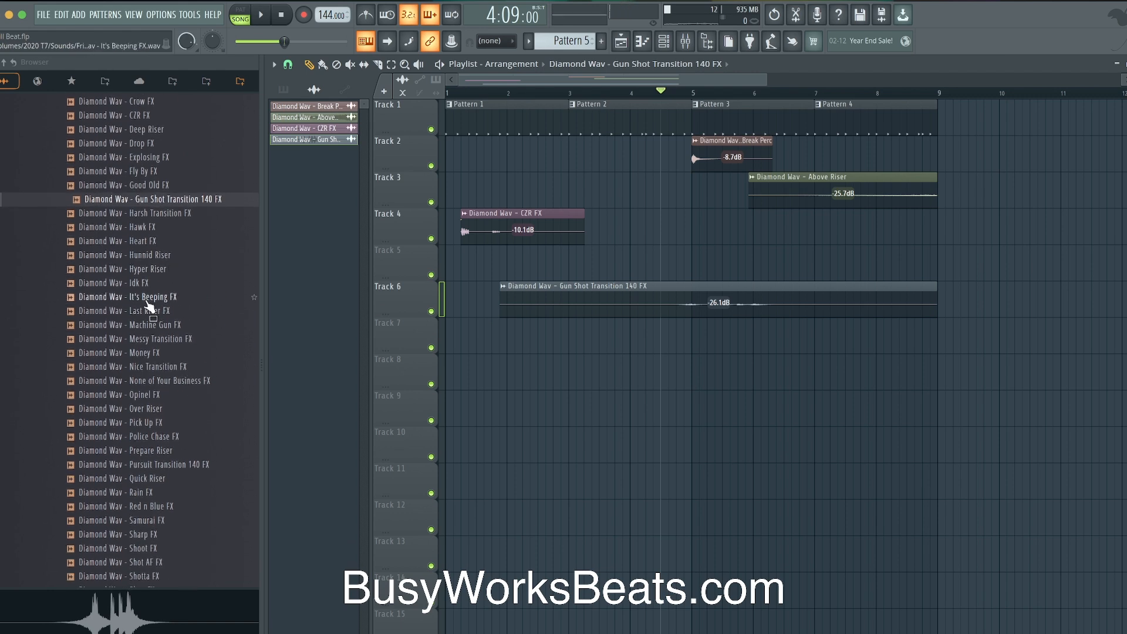
scroll(148, 237, "up", 10)
left_click(134, 226)
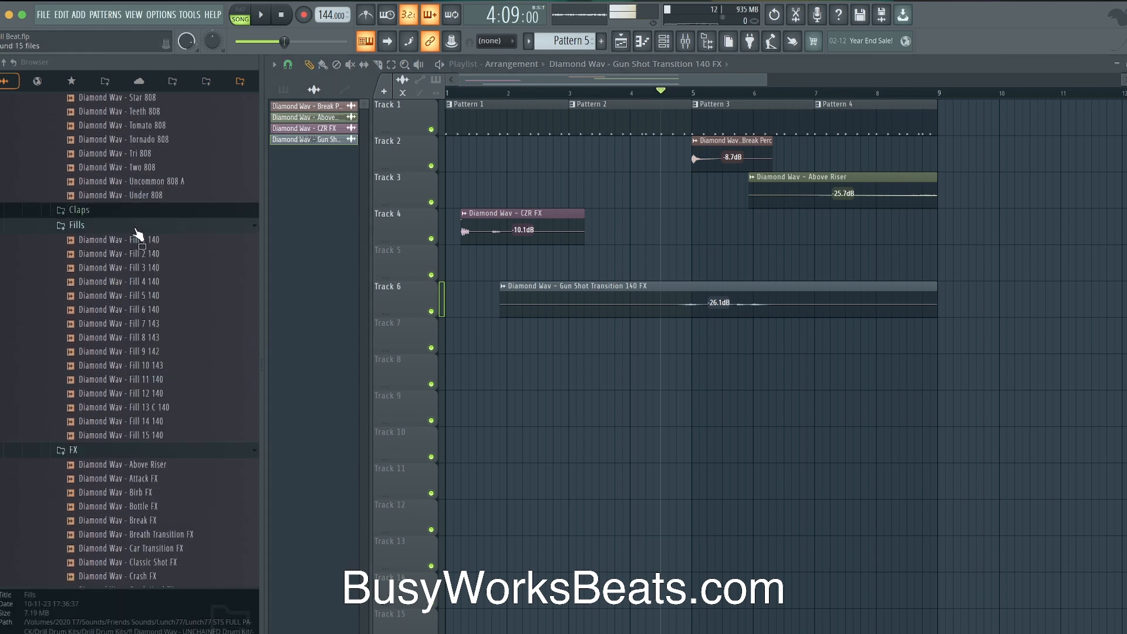
left_click(155, 242)
key("space")
key("space")
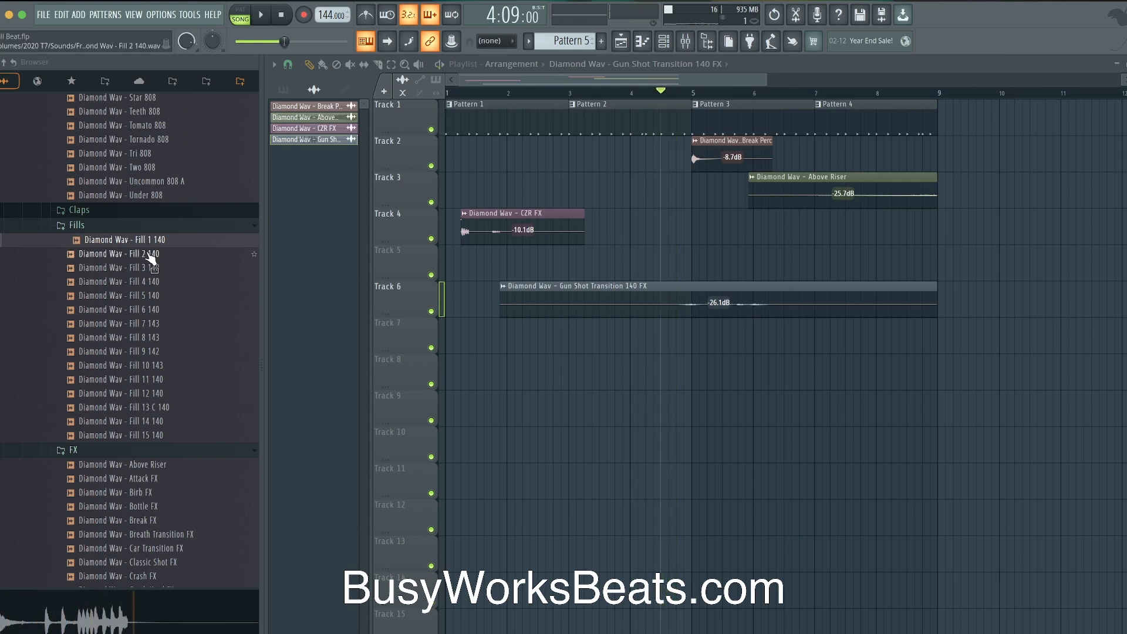
left_click(150, 254)
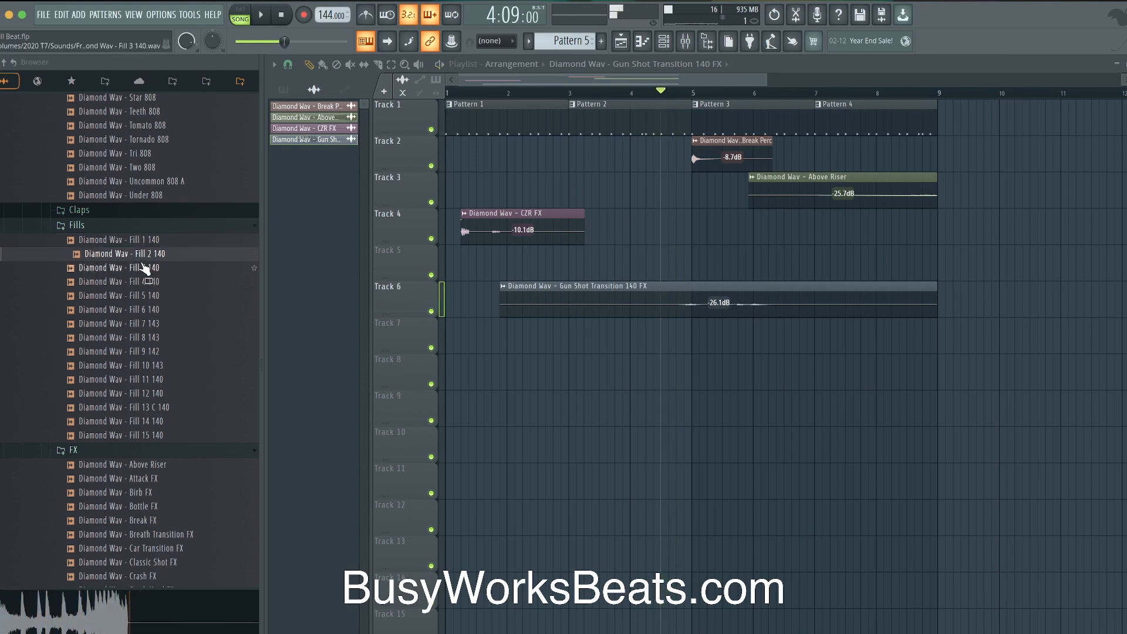
left_click(145, 267)
left_click(144, 295)
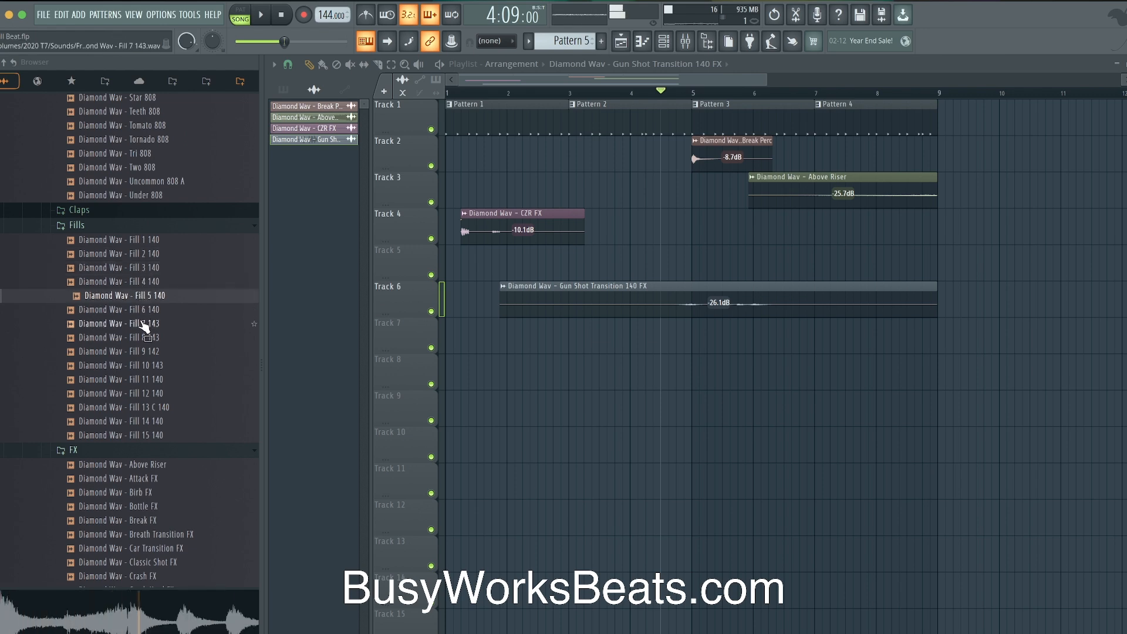
scroll(147, 307, "up", 2)
left_click(152, 282)
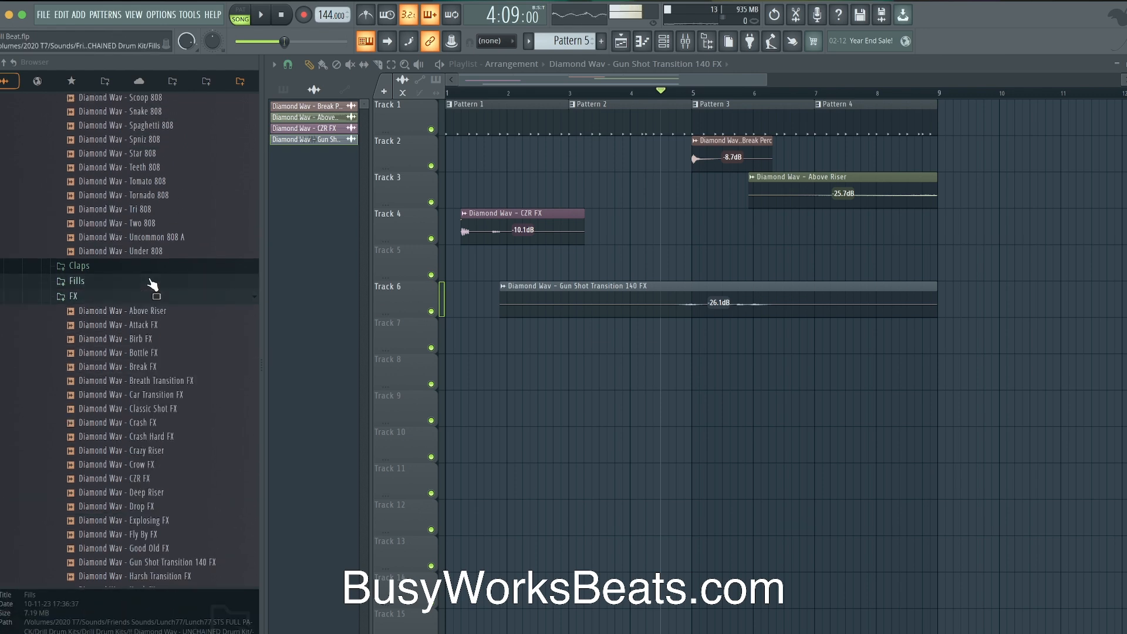
Step: Show the channel rack, collapse the kit's FX and 808 folders and expand its Kick folder
scroll(154, 276, "up", 2)
scroll(161, 262, "up", 2)
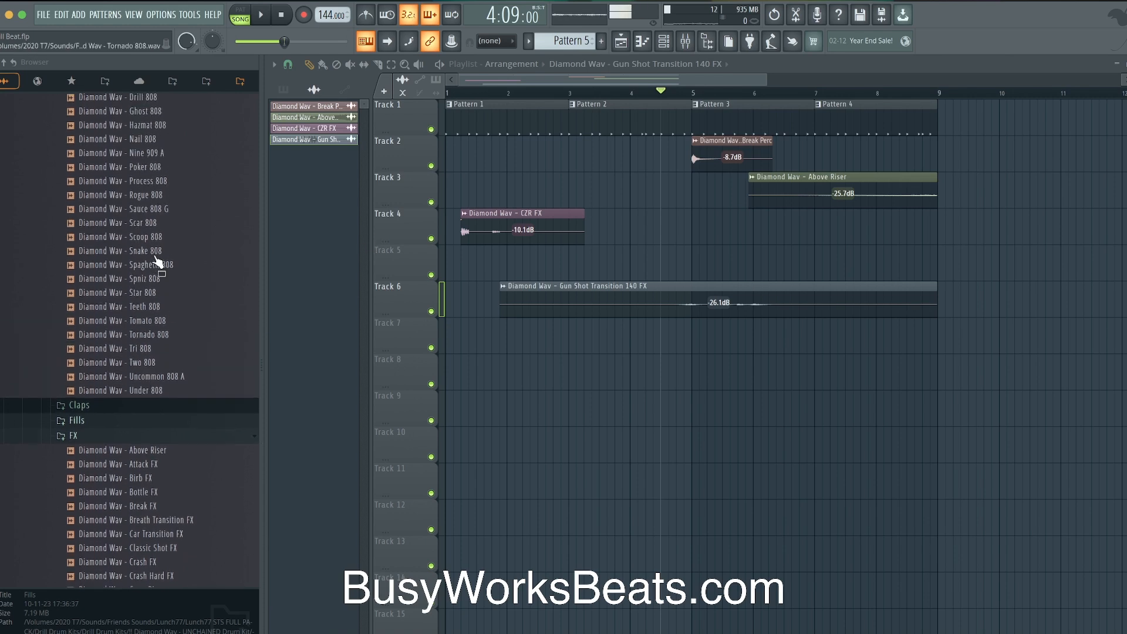
left_click(664, 42)
left_click(284, 16)
scroll(164, 264, "up", 6)
scroll(141, 329, "down", 4)
scroll(137, 347, "down", 10)
scroll(136, 348, "up", 4)
scroll(136, 349, "up", 3)
left_click(115, 352)
scroll(113, 359, "up", 10)
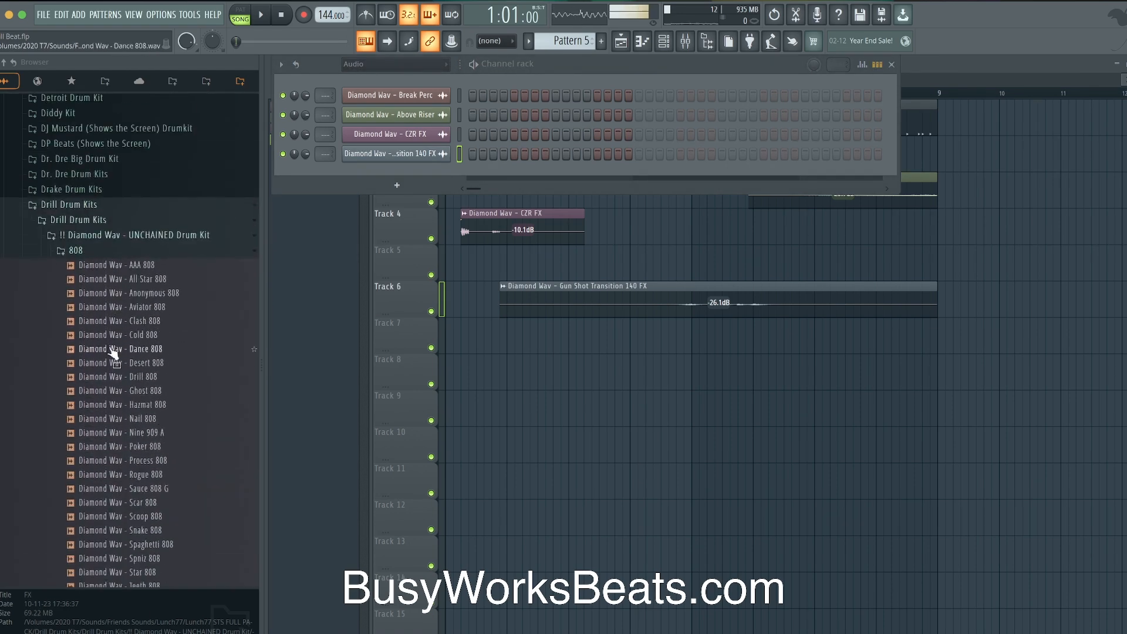
left_click(137, 252)
scroll(134, 281, "down", 2)
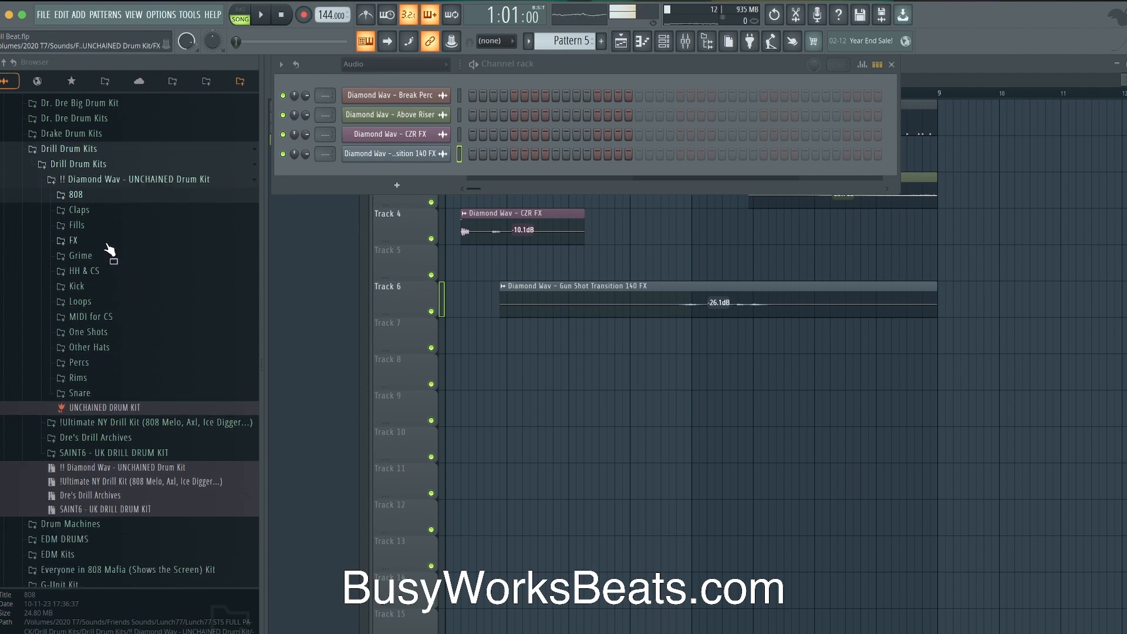
left_click(111, 286)
scroll(112, 302, "down", 1)
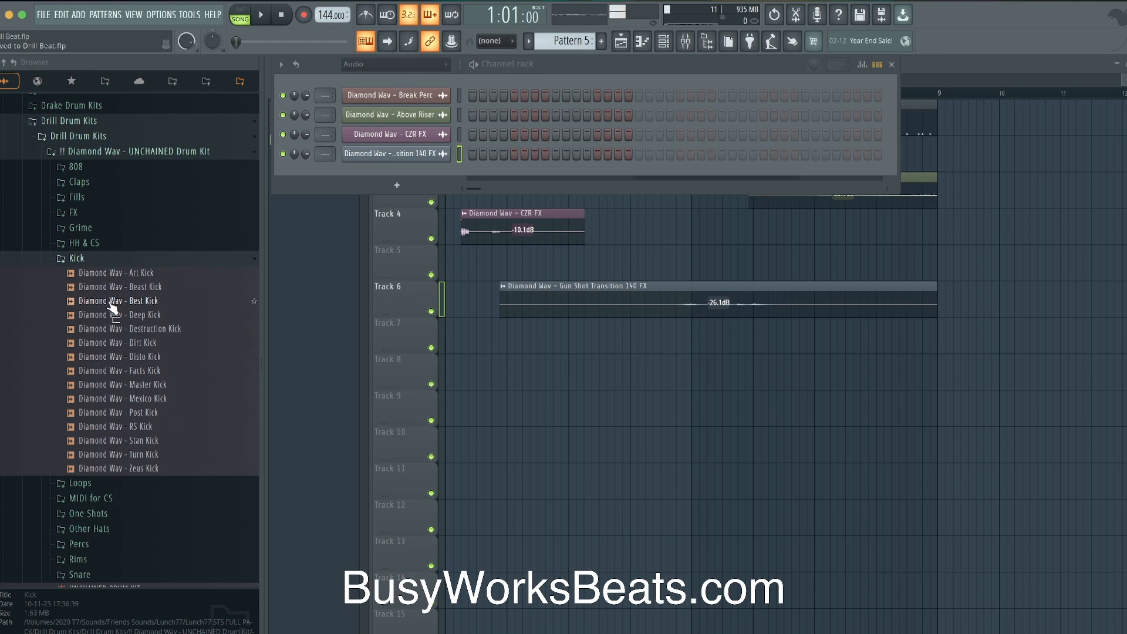
Step: Compare kick samples, load Art Kick into a new channel and route it to mixer track 5
left_click(133, 345)
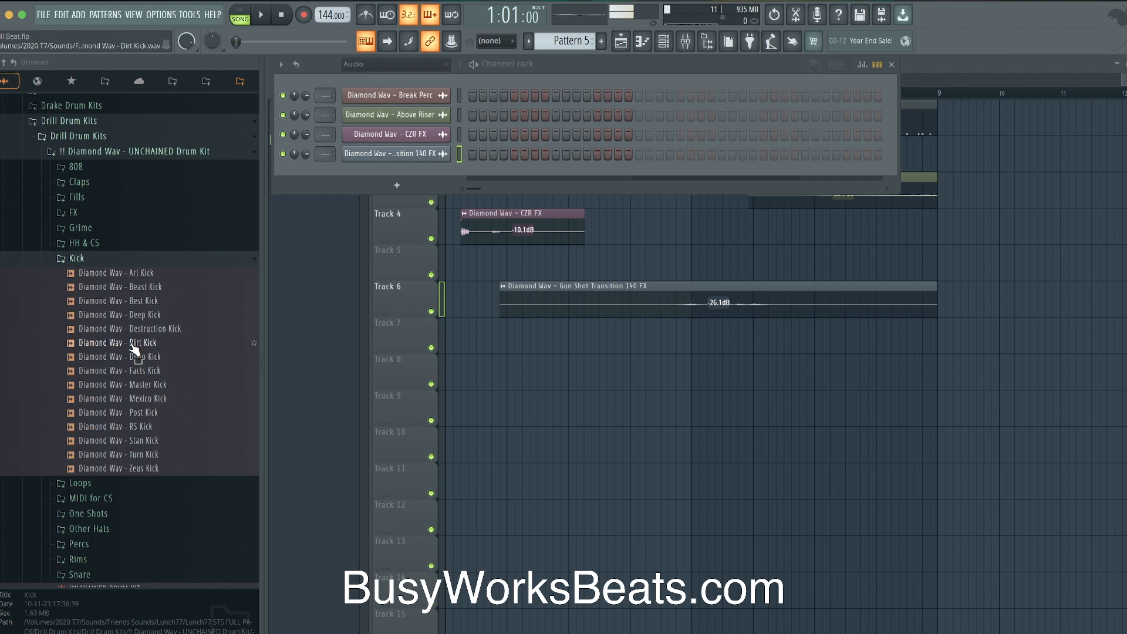
left_click(132, 276)
left_click(134, 288)
left_click(129, 276)
right_click(132, 281)
left_click(167, 288)
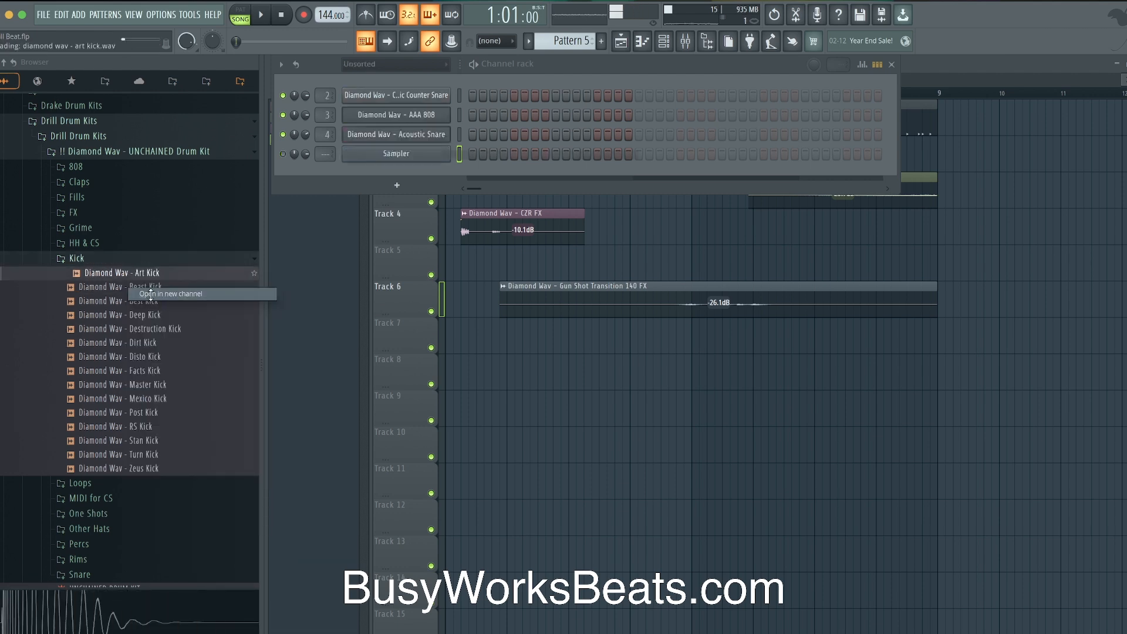
key("super+l")
left_click(531, 167)
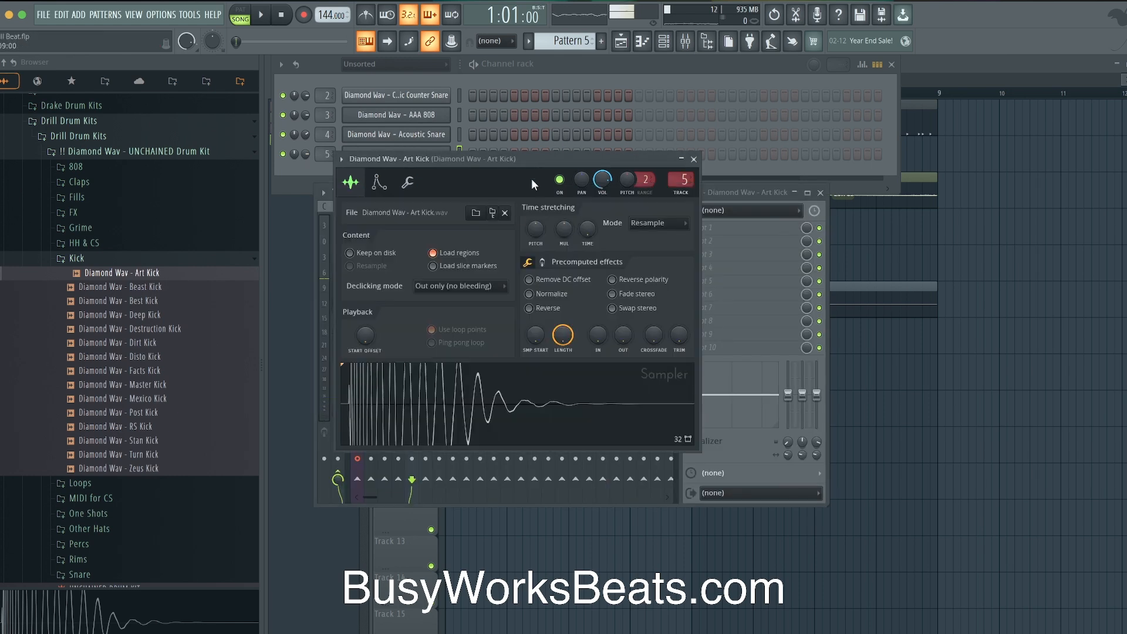
Step: Normalize the Art Kick sample, adjust its Trim and close the sampler settings
left_click(555, 297)
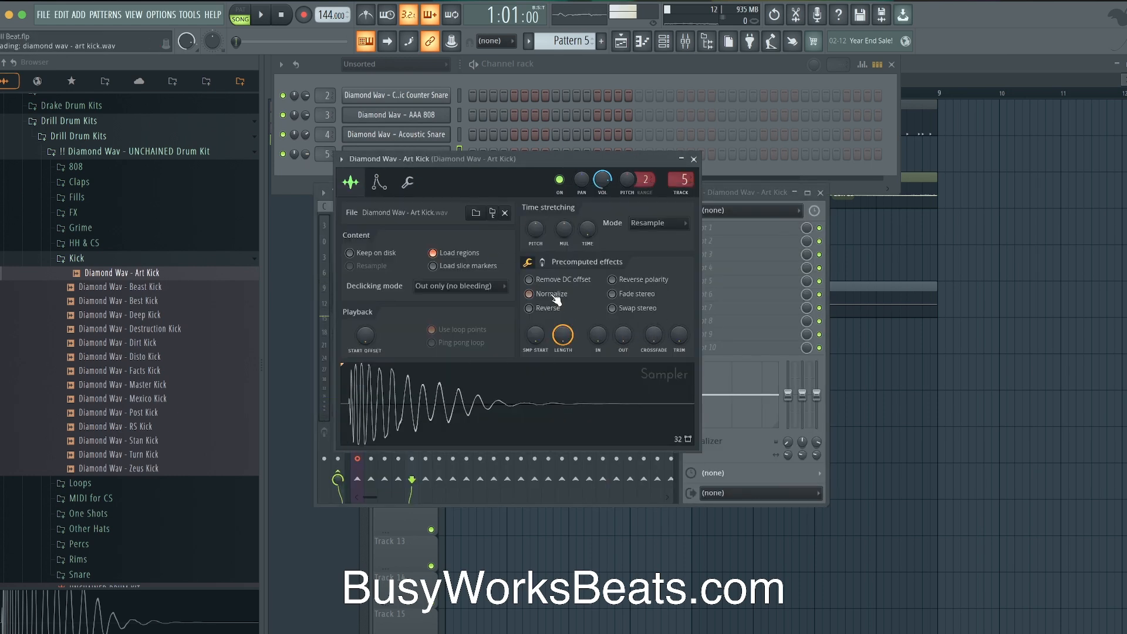
left_click_drag(678, 335, 675, 209)
left_click(694, 159)
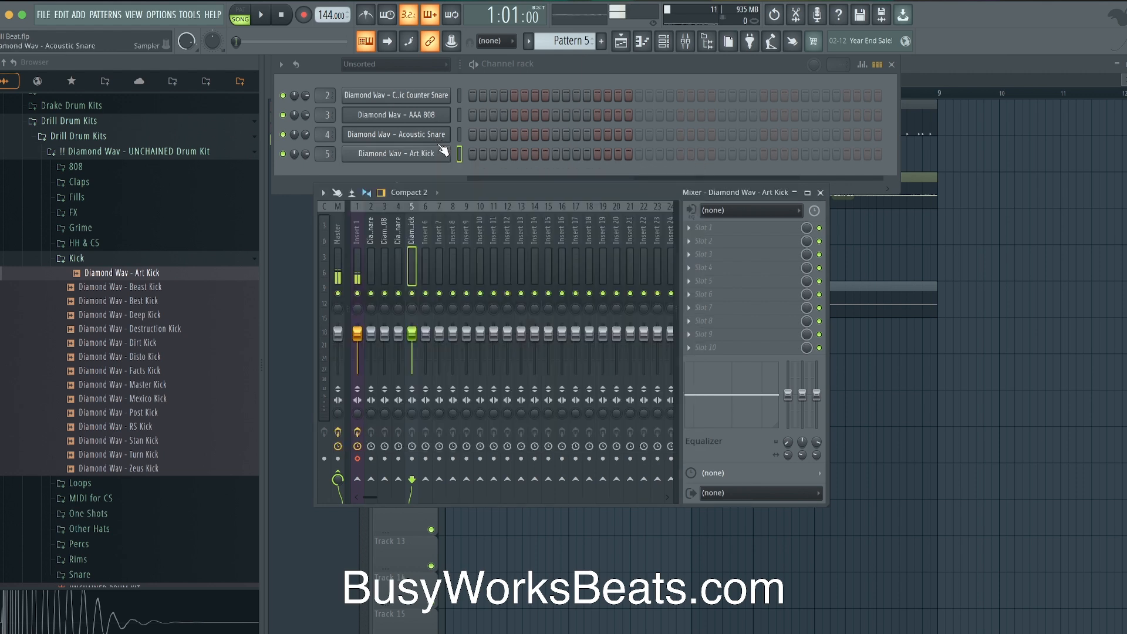
Step: Place Pattern 5 at bar 1 on Track 7 of the playlist and play the start of the arrangement
right_click(967, 441)
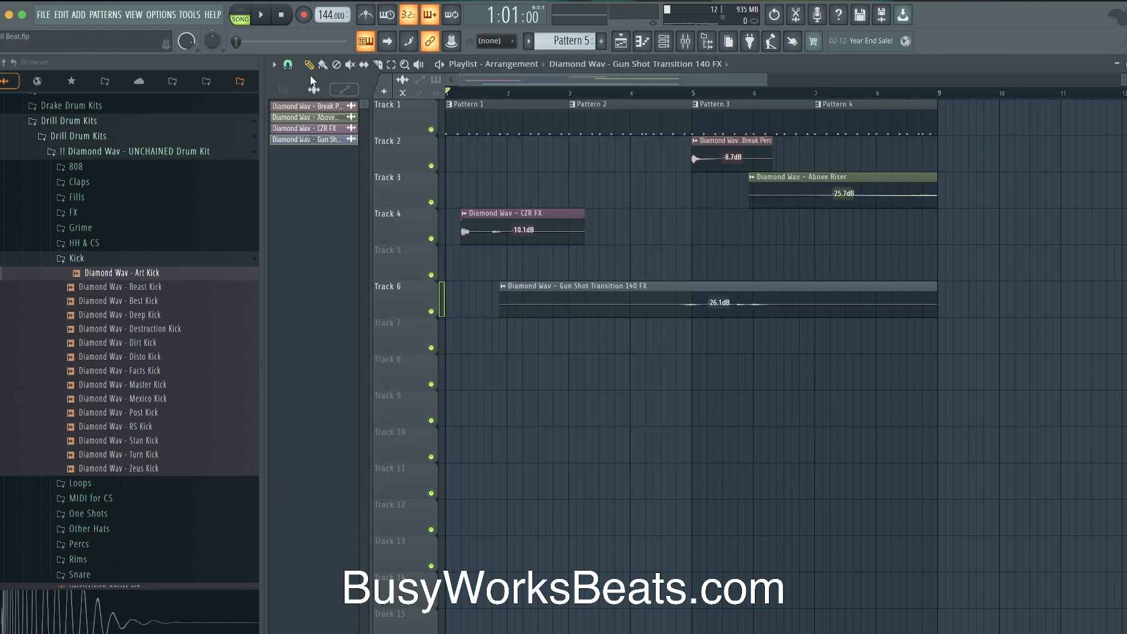
left_click(305, 94)
left_click_drag(322, 191, 423, 342)
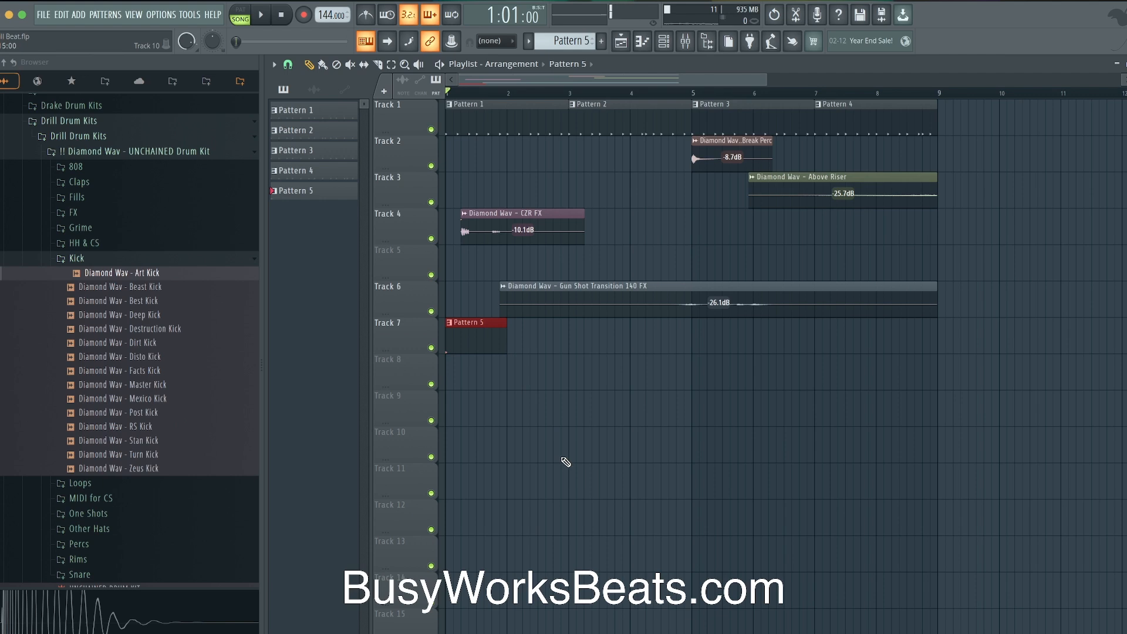
scroll(566, 462, "up", 2)
key("space")
key("space")
Step: Move the mixer's Insert 1 microphone track, with its effect chain, to the Insert 19 position after the drum tracks
left_click(665, 43)
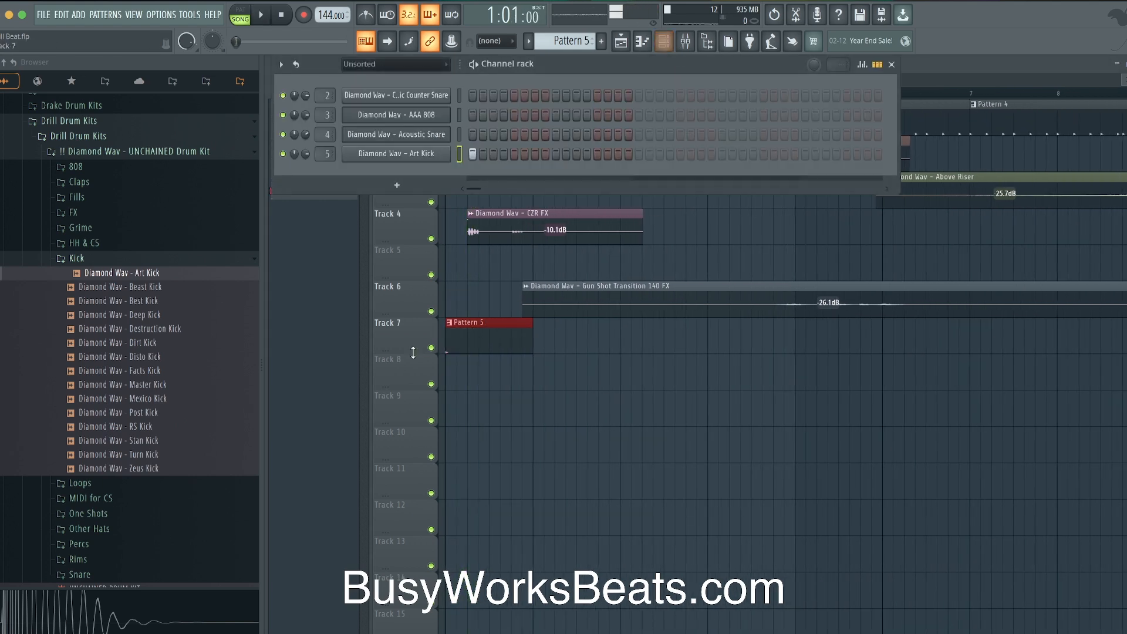
left_click(685, 41)
left_click(360, 262)
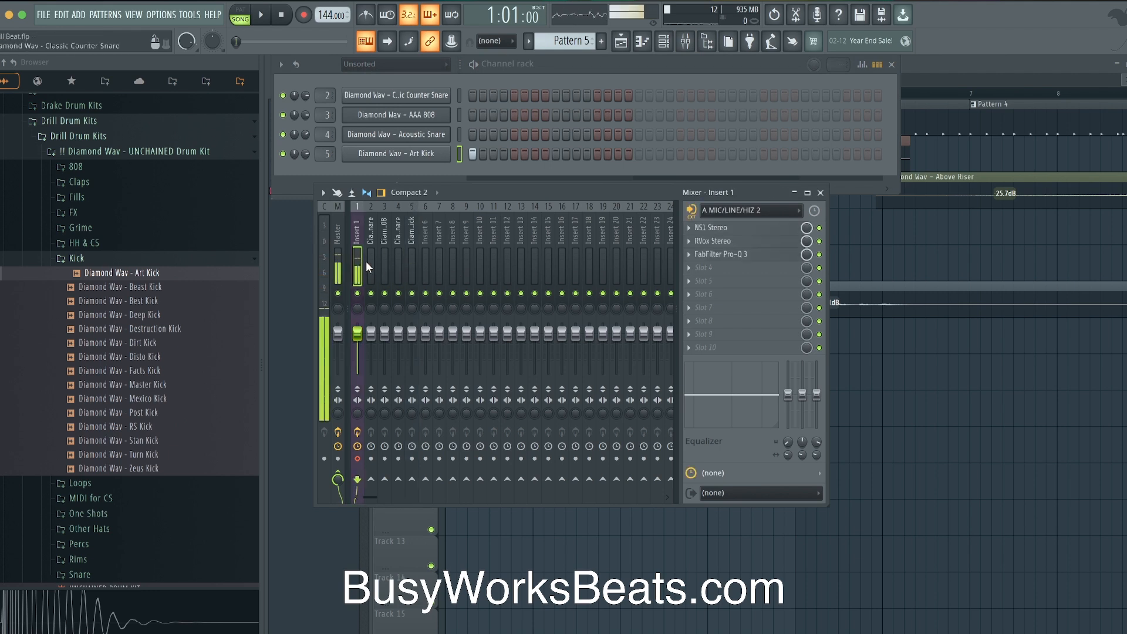
left_click(338, 258)
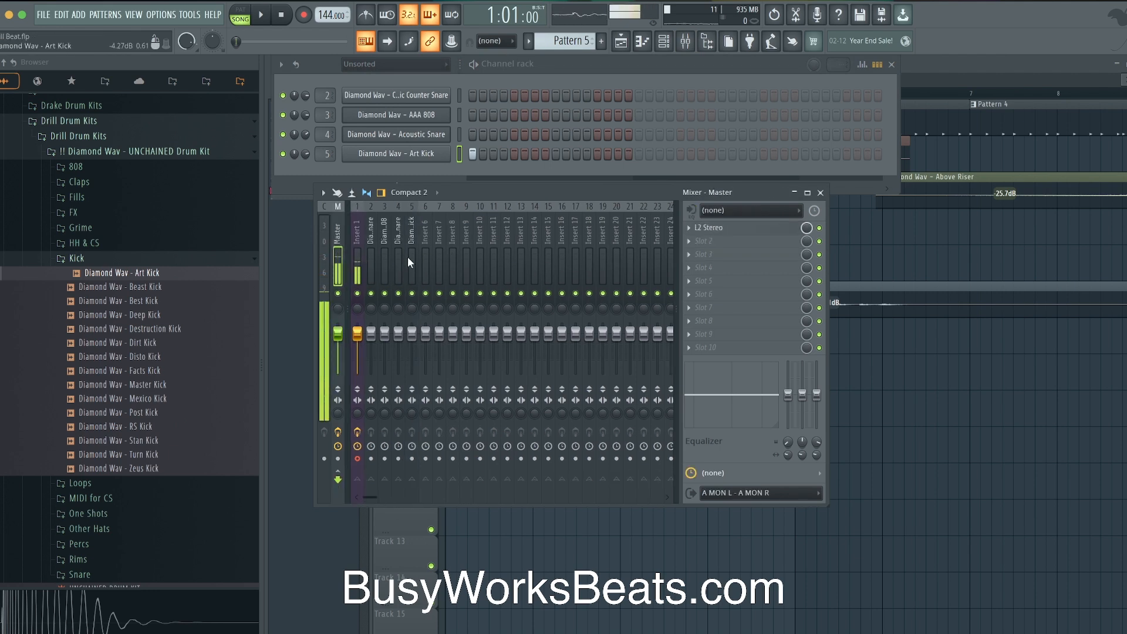
key("alt+Right")
key("alt+Right")
key("alt+Right")
key("alt+Right")
key("alt+Right")
key("alt+Right")
key("alt+Right")
key("alt+Right")
key("alt+Right")
key("alt+Right")
key("alt+Right")
key("alt+Right")
key("alt+Right")
key("alt+Right")
key("alt+Right")
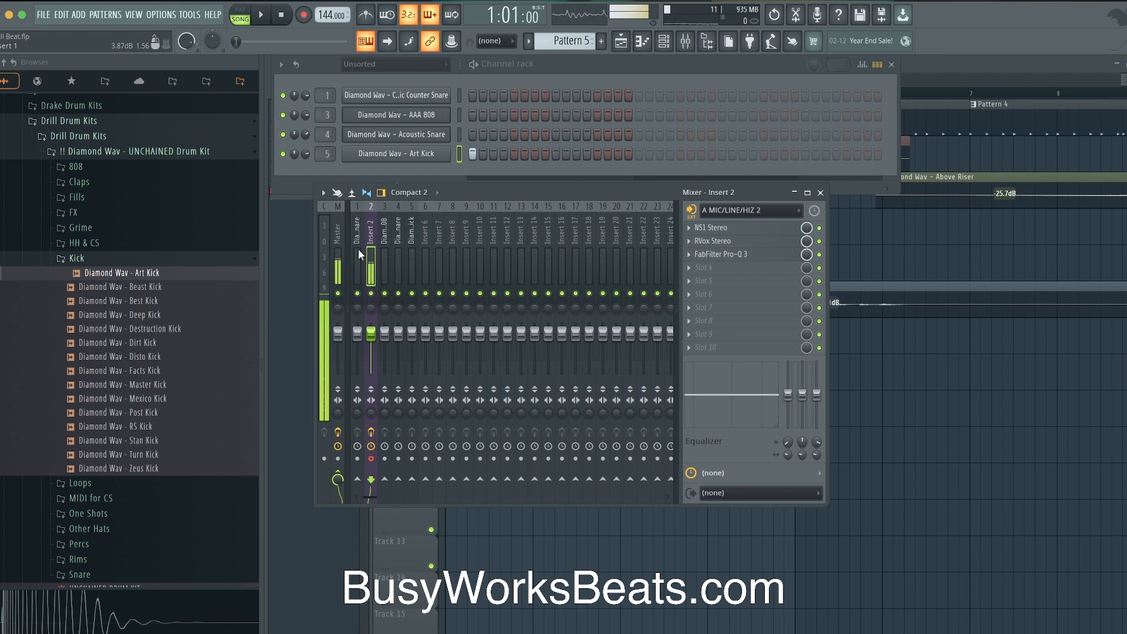
key("alt+Right")
key("alt+Right")
key("alt+Right")
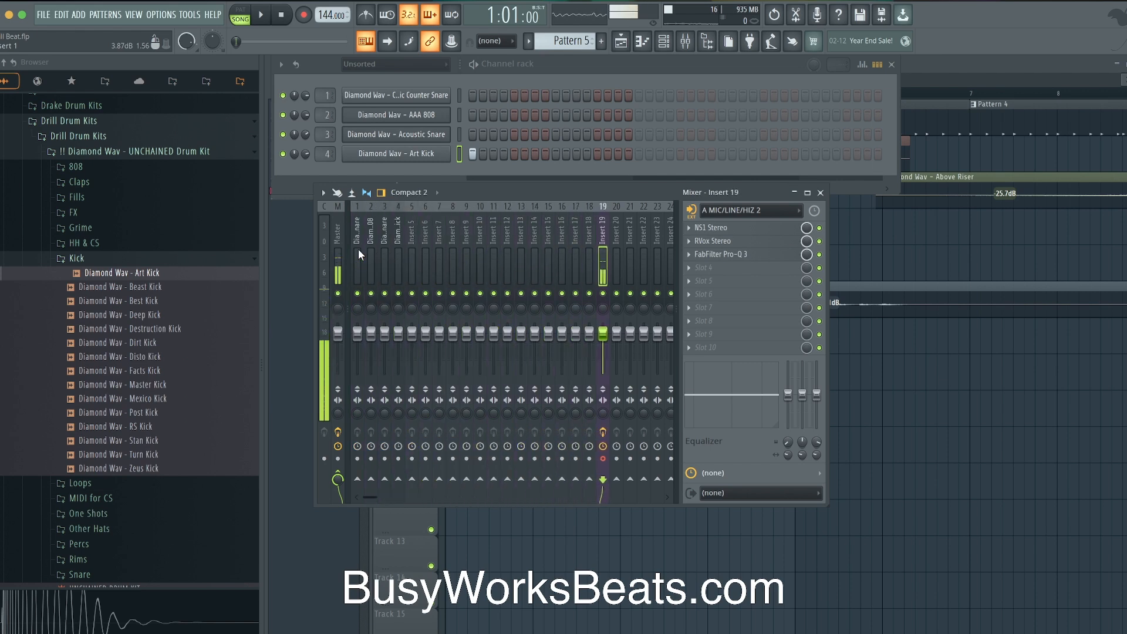
Step: Dock the Insert 19 microphone track to the right section of the mixer
right_click(608, 237)
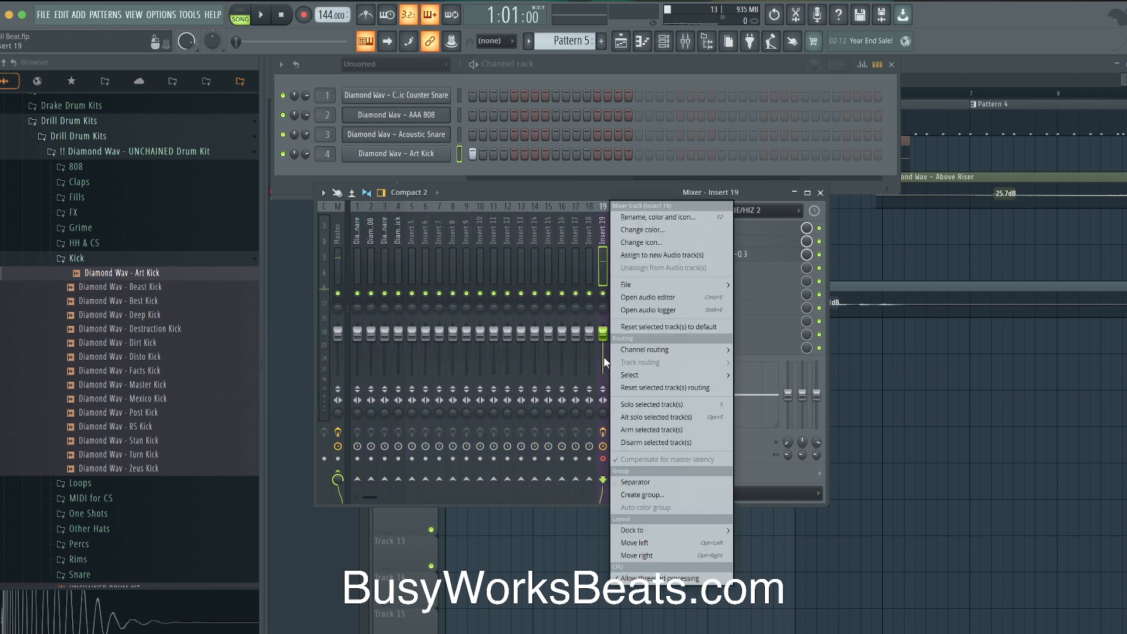
mouse_move(634, 530)
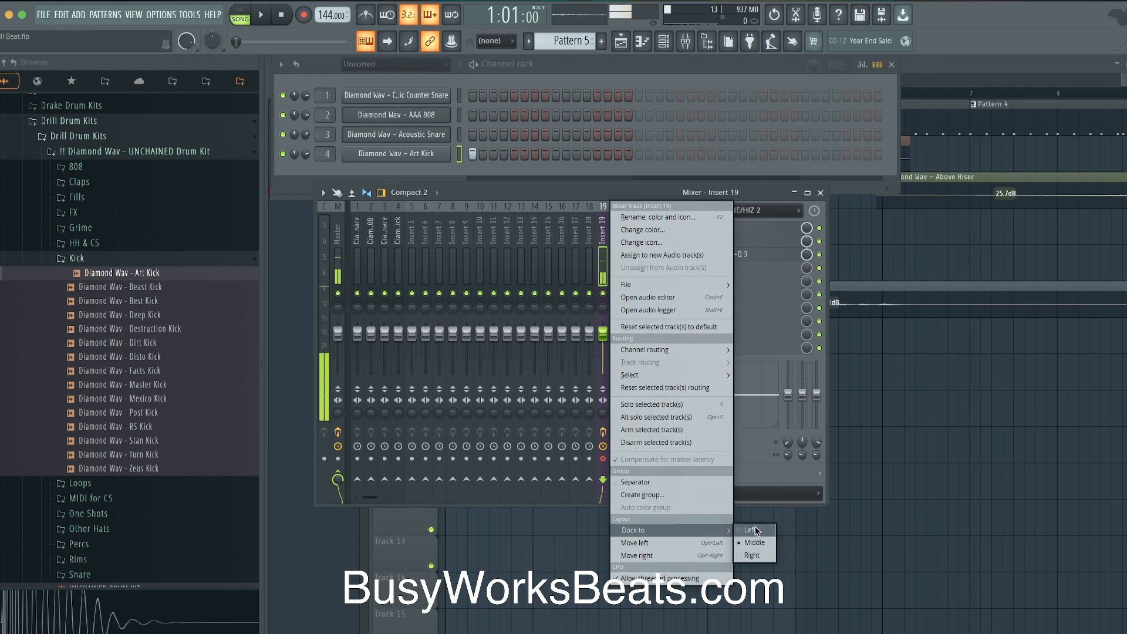
left_click(761, 552)
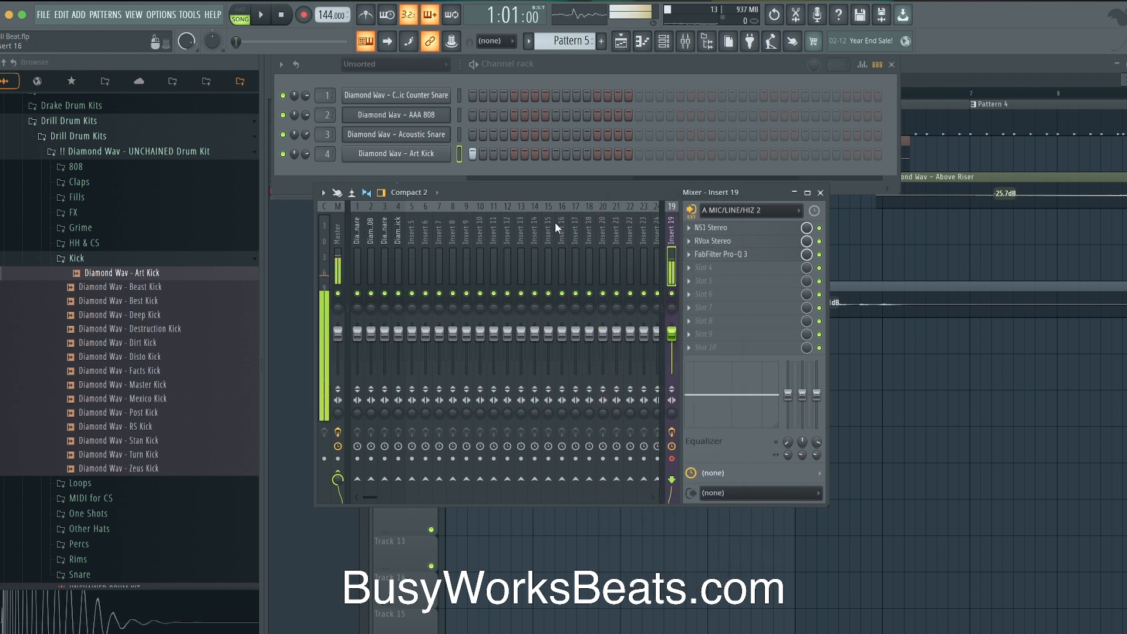
Step: Shift mixer tracks 1 to 16 seven places right so the drum tracks occupy inserts 8 to 11
left_click_drag(359, 229, 565, 224)
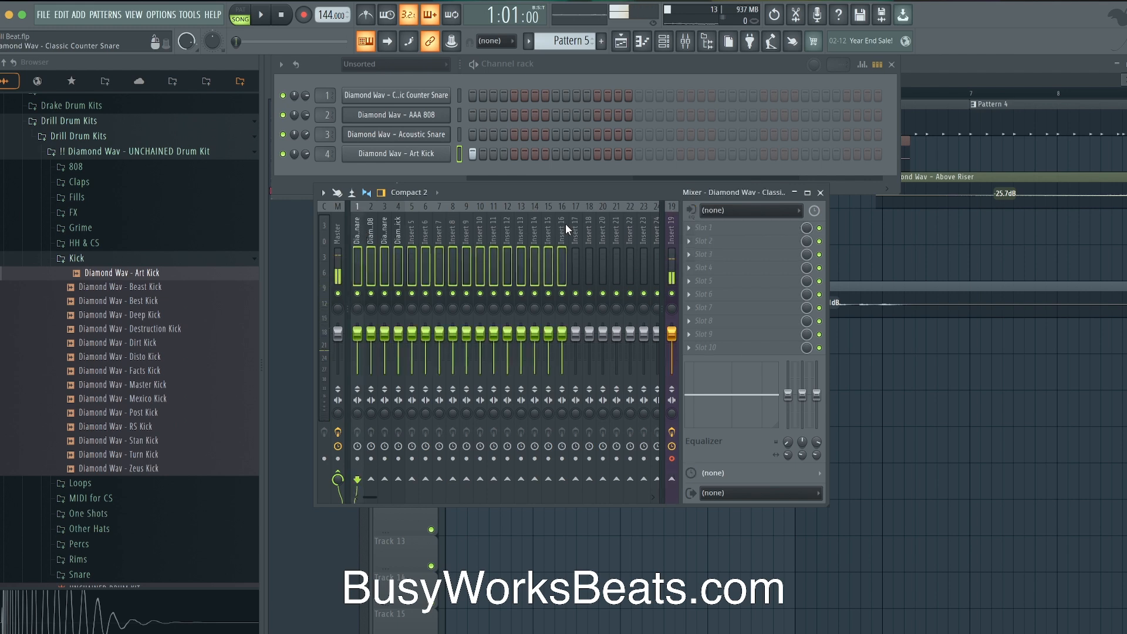
key("alt+Right")
key("alt+Right")
key("alt+Right")
key("alt+Right")
key("alt+Right")
key("alt+Right")
key("alt+Right")
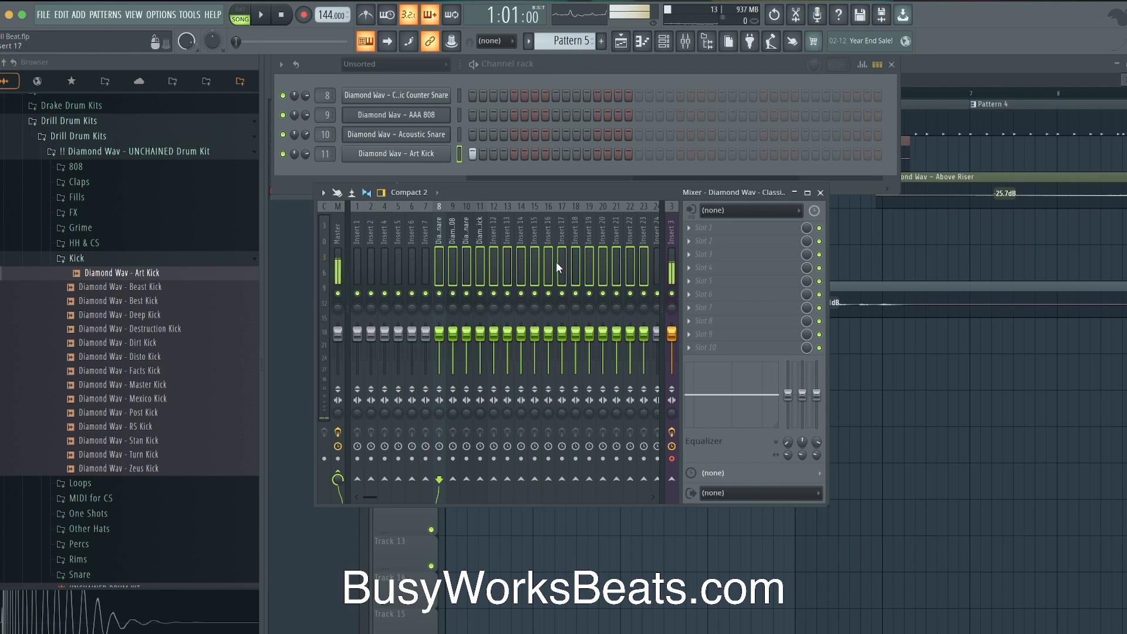
Step: Route all middle mixer tracks from Insert 2 through Insert 125 to Insert 1 only
scroll(555, 262, "right", 10)
scroll(470, 254, "left", 10)
left_click_drag(382, 236, 801, 244)
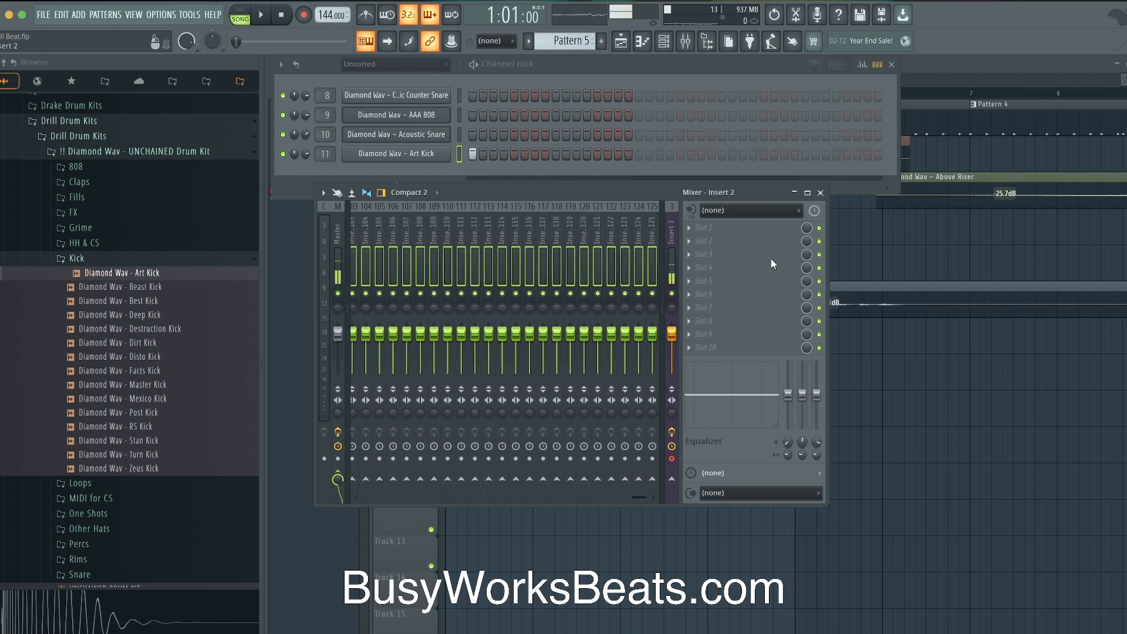
scroll(544, 228, "left", 20)
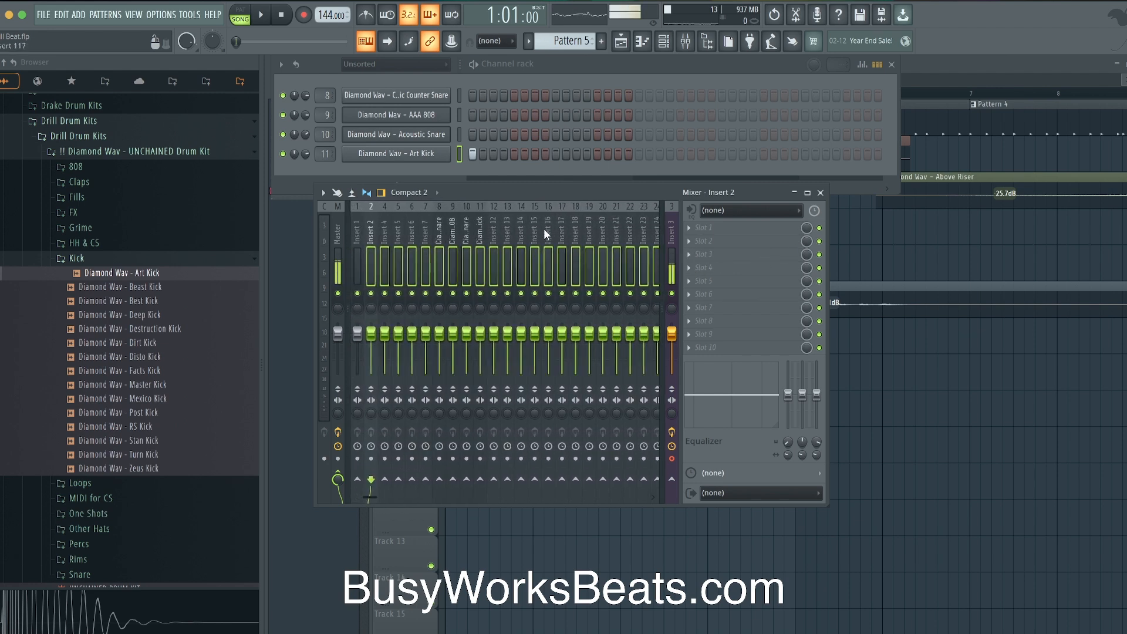
right_click(357, 478)
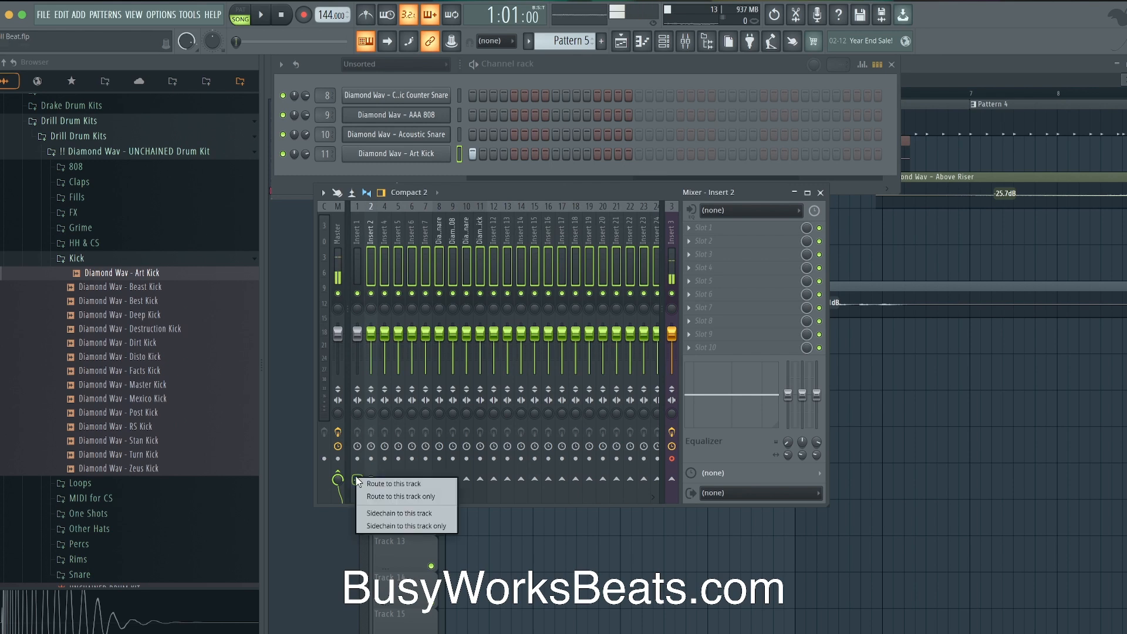
left_click(381, 496)
Step: Rename mixer Insert 1 as Beat Mix
left_click(360, 248)
right_click(361, 248)
left_click(361, 249)
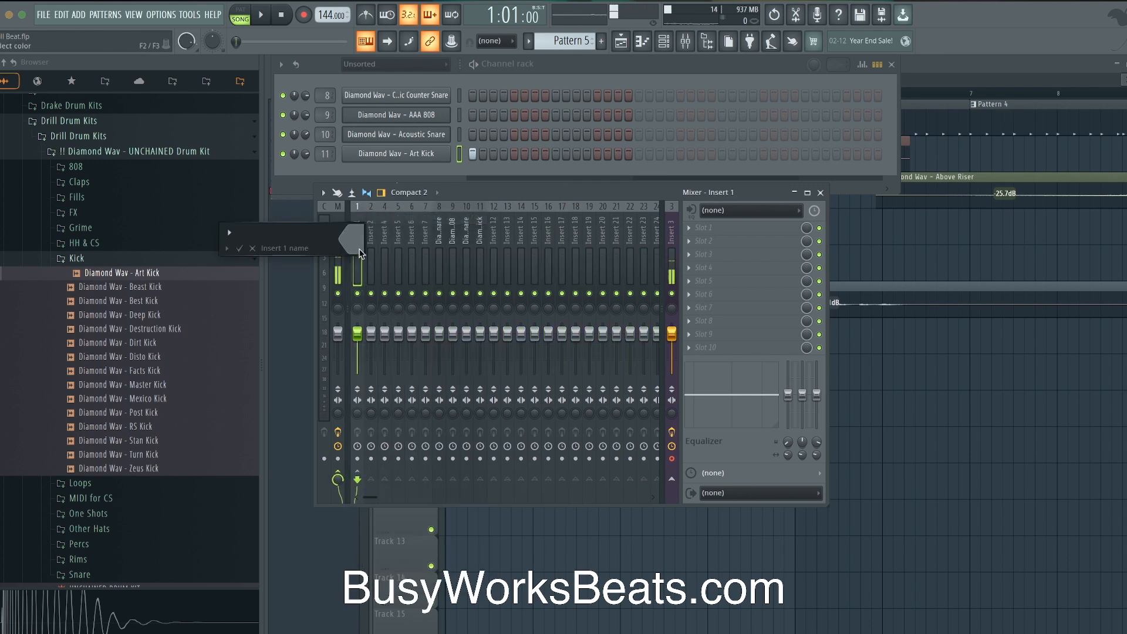
type("Beat Mix")
key("Return")
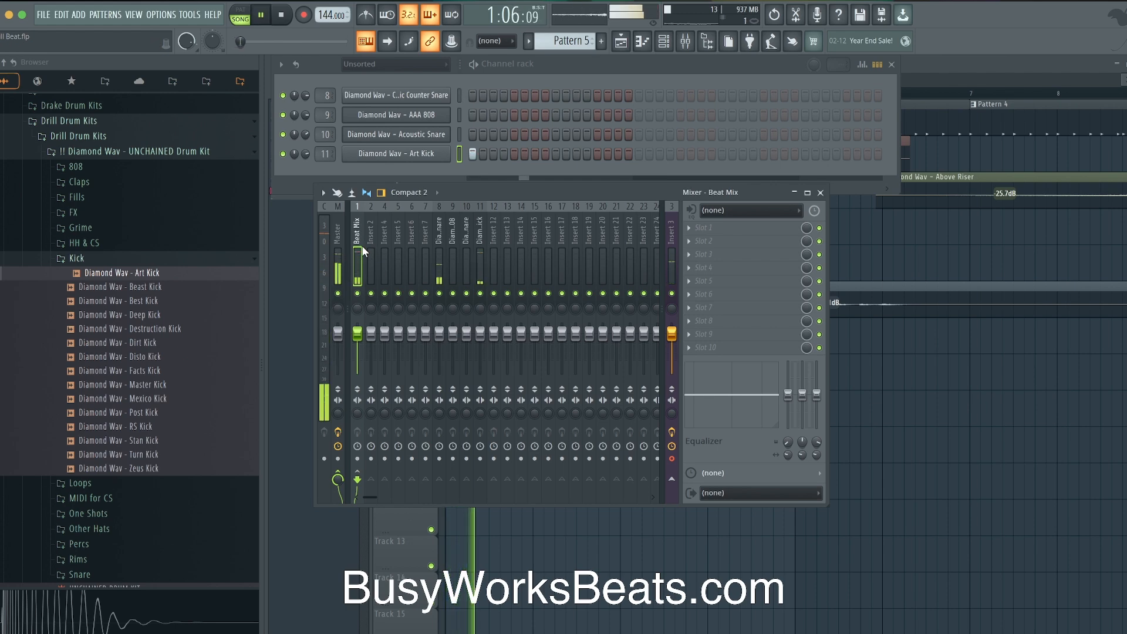
Step: Load Fruity soft clipper into the first effect slot of the Beat Mix track
left_click(718, 227)
mouse_move(704, 241)
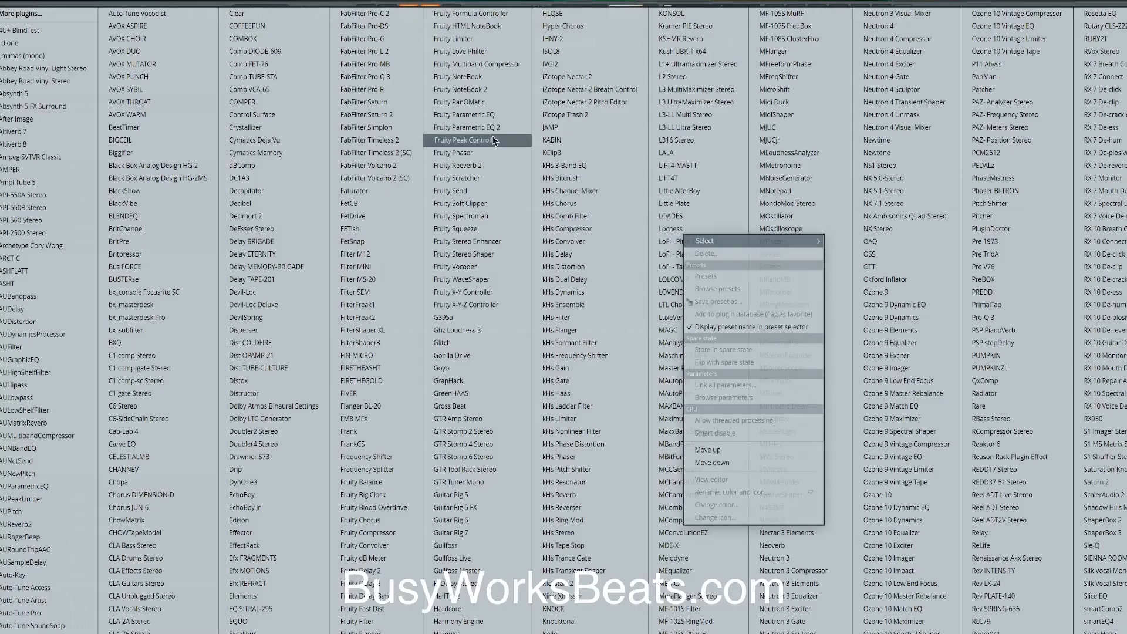
scroll(633, 279, "right", 2)
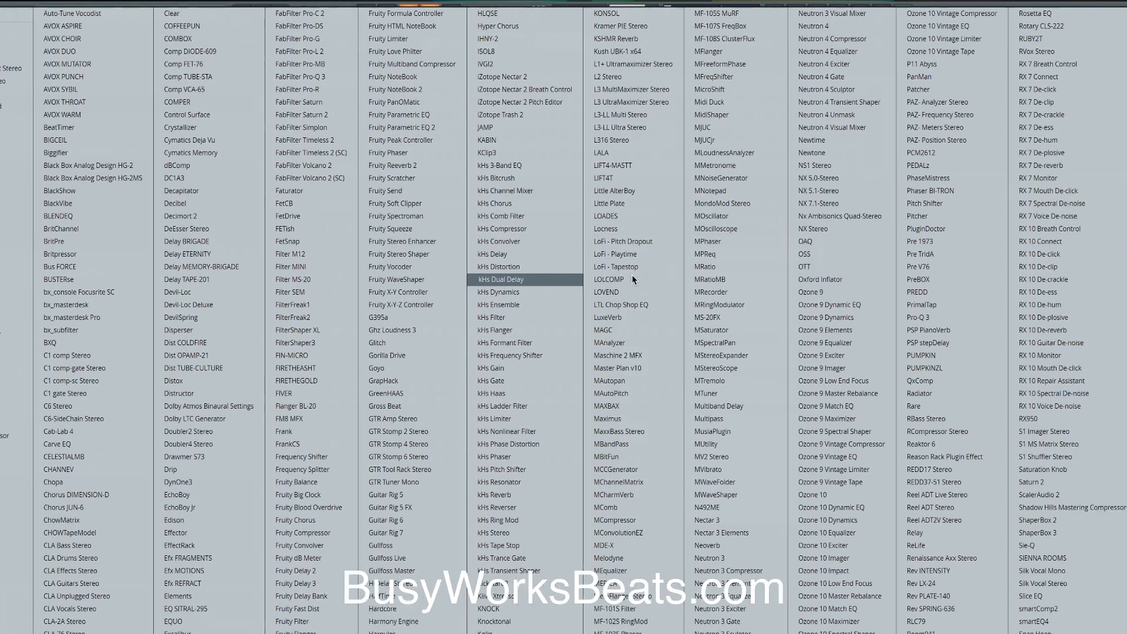
scroll(421, 215, "right", 2)
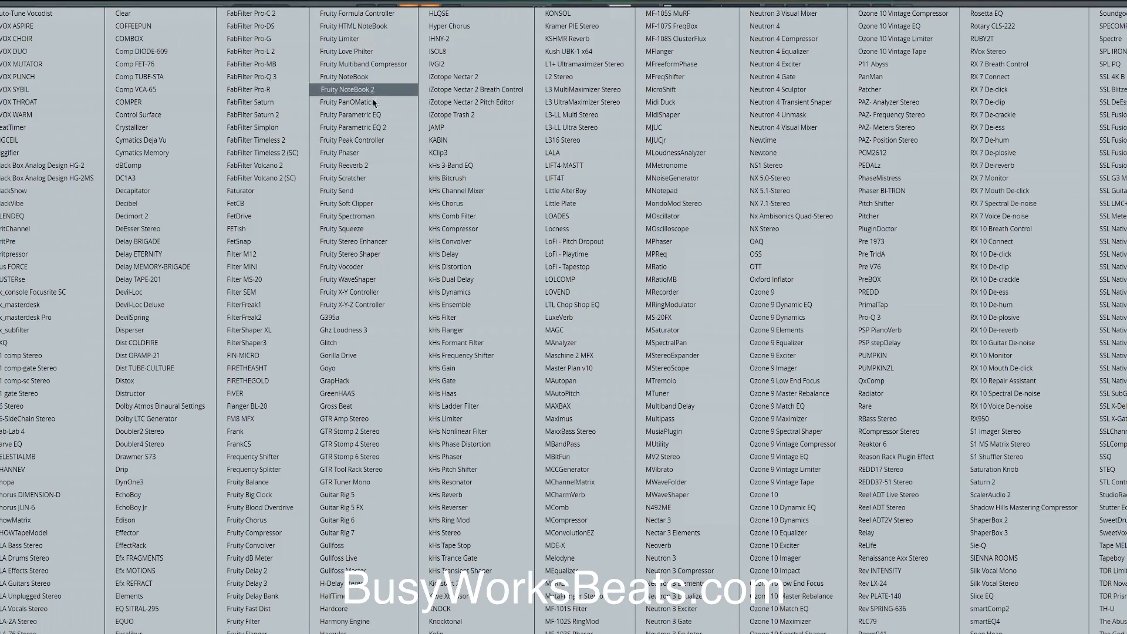
left_click(373, 205)
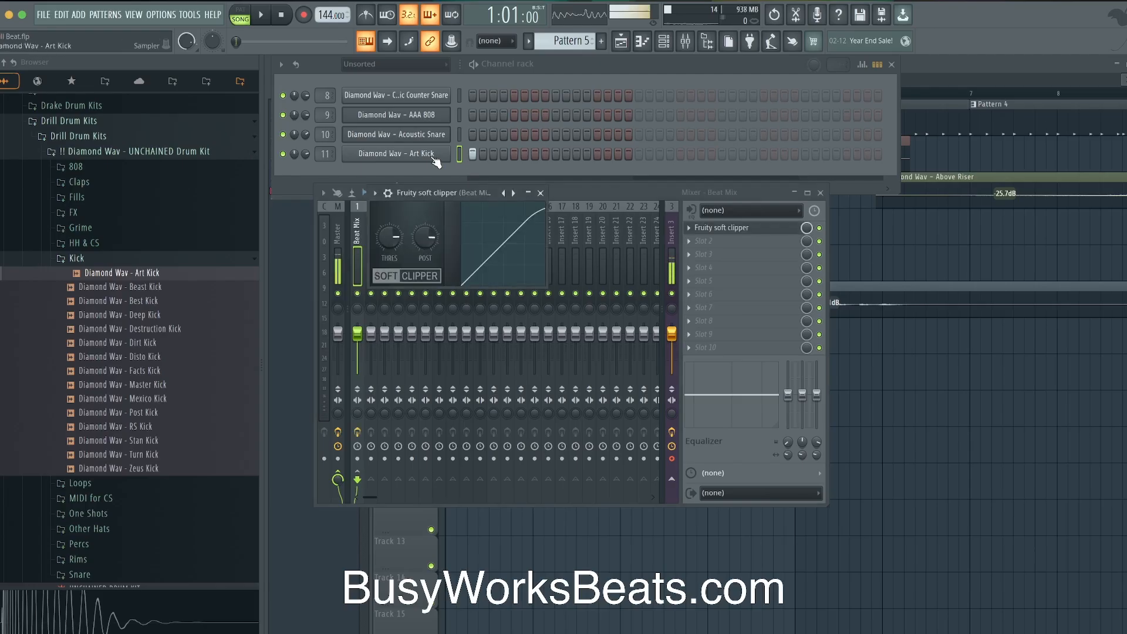
Step: Lower the soft clipper's threshold on Beat Mix, comparing settings during playback, and close the plugin
left_click_drag(389, 237, 389, 276)
key("space")
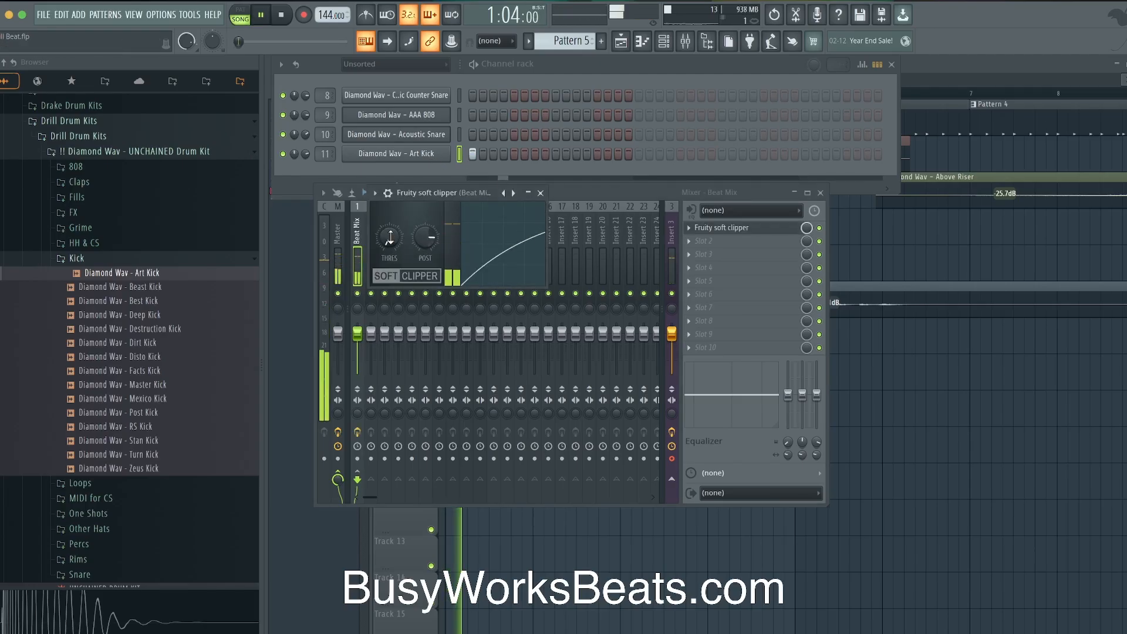
key("space")
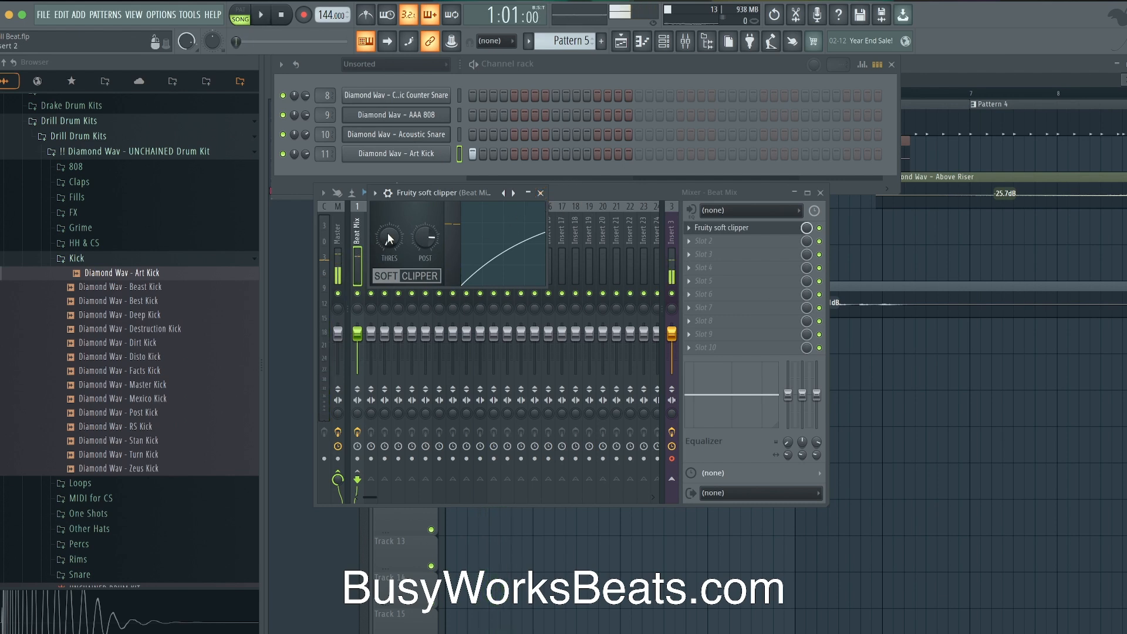
left_click_drag(389, 238, 389, 182)
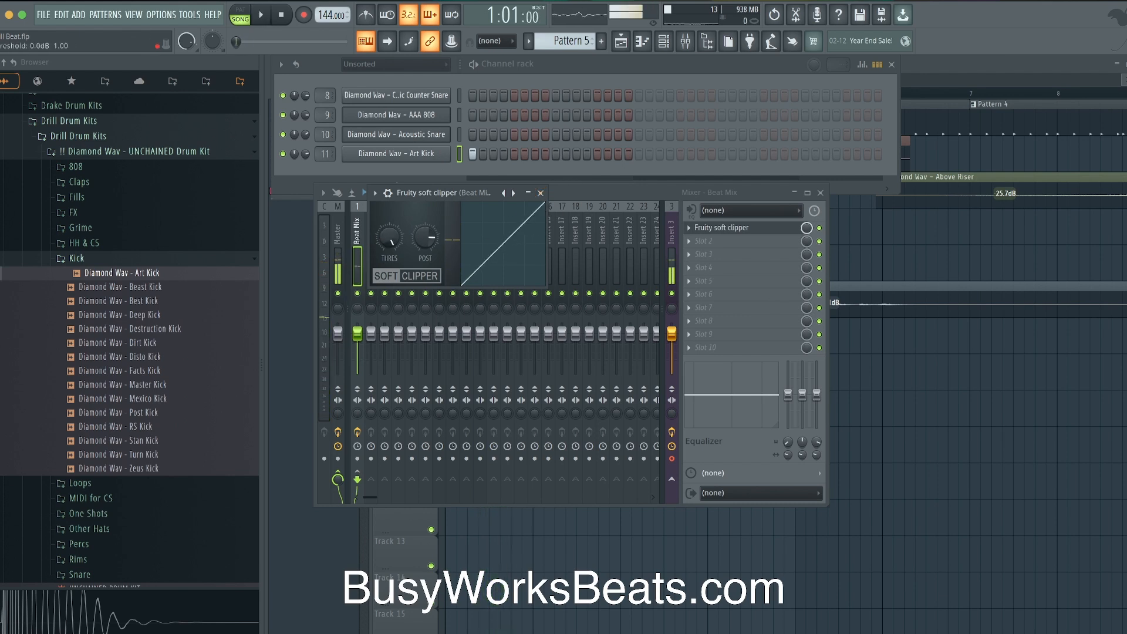
left_click_drag(388, 235, 387, 212)
key("space")
key("space")
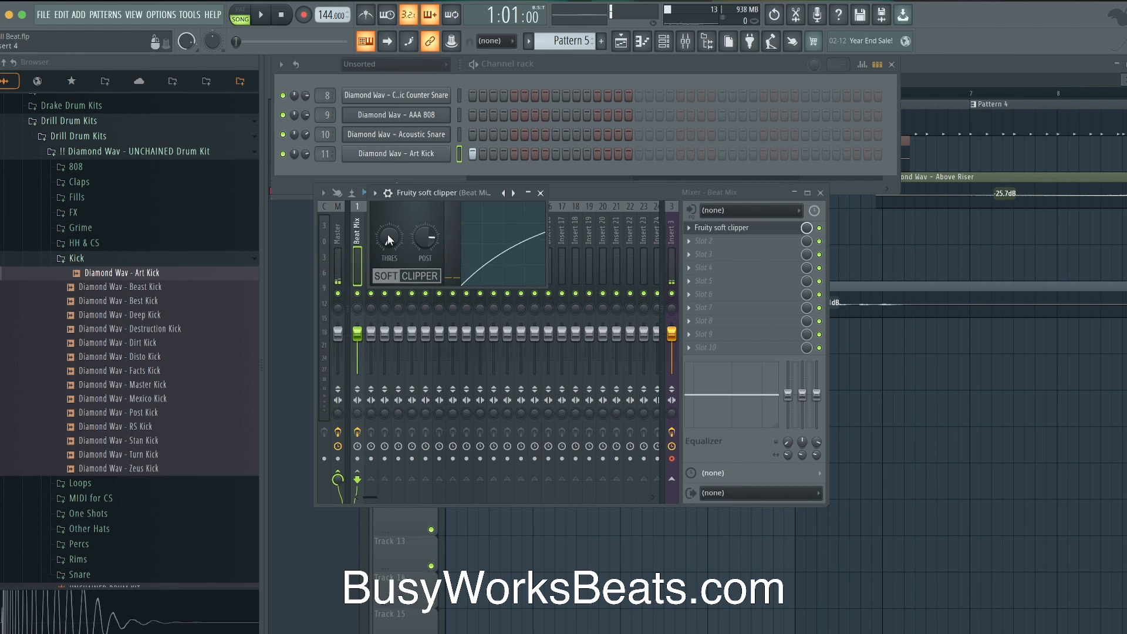
key("space")
left_click(541, 193)
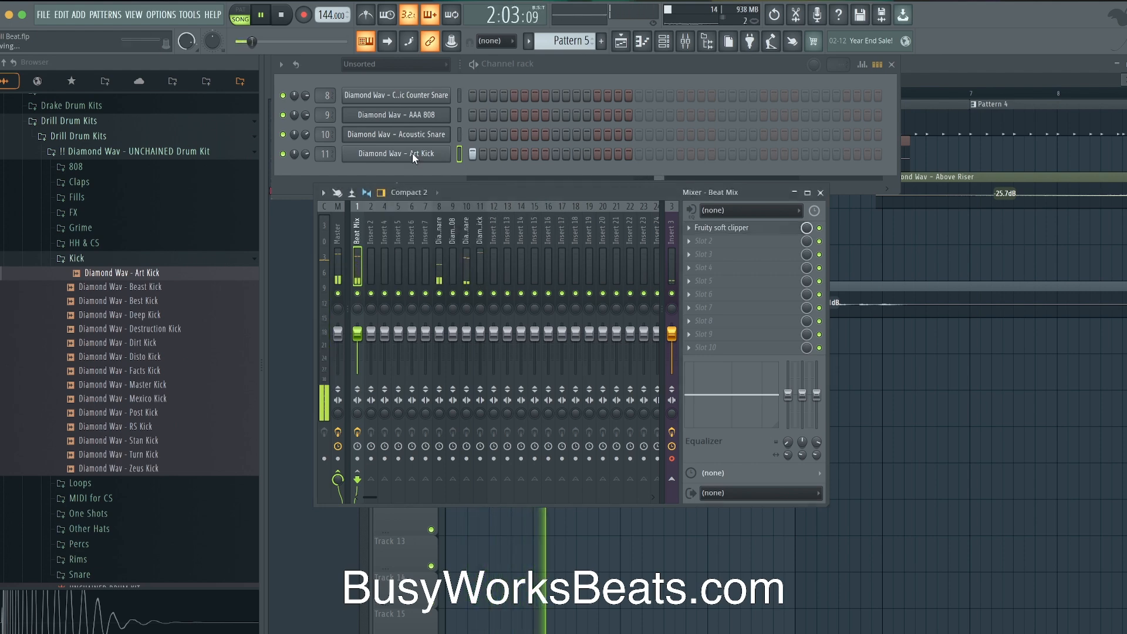
key("space")
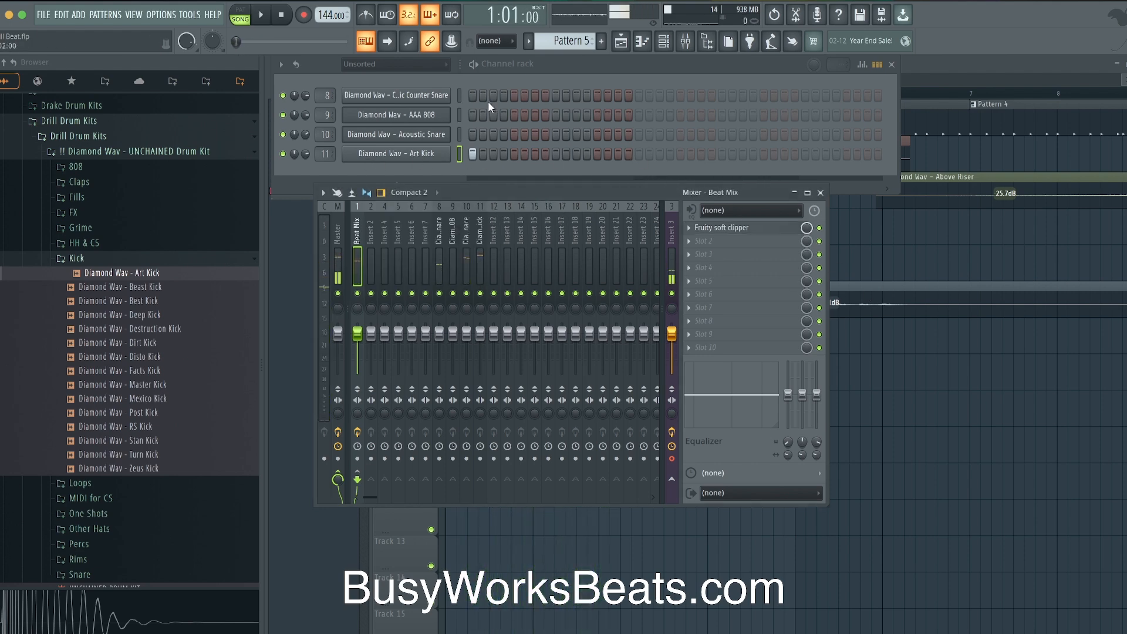
Step: Extend the Pattern 5 clip on Track 7 of the playlist to bar 5
left_click(621, 42)
left_click_drag(530, 338, 793, 336)
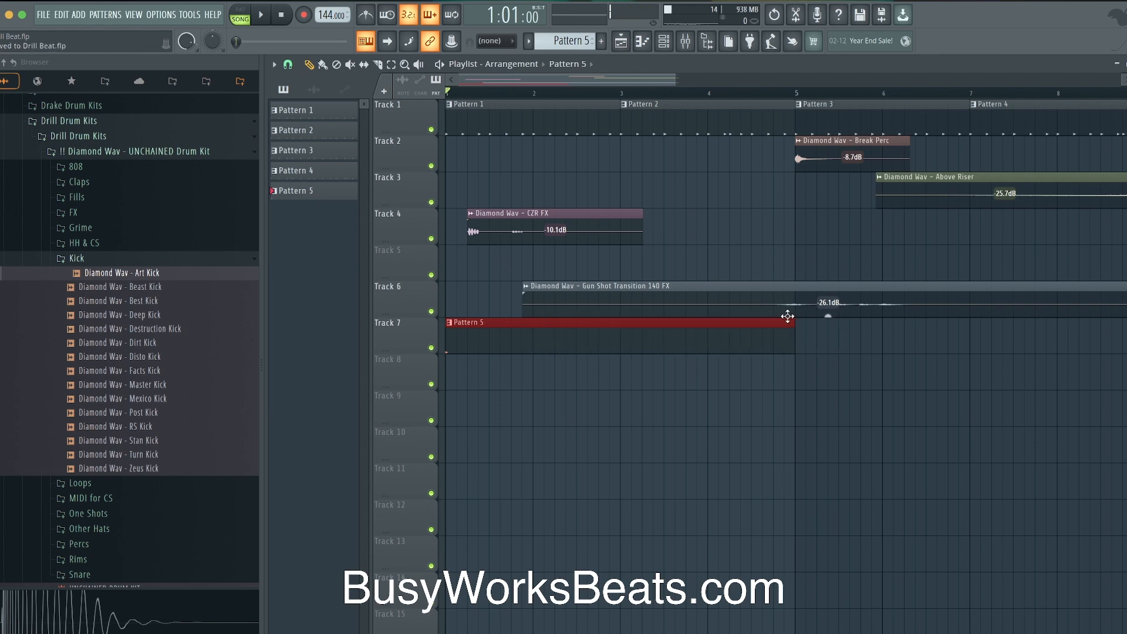
Step: Hide the browser, show the channel rack and widen it to reveal more sequencer steps
left_click(706, 41)
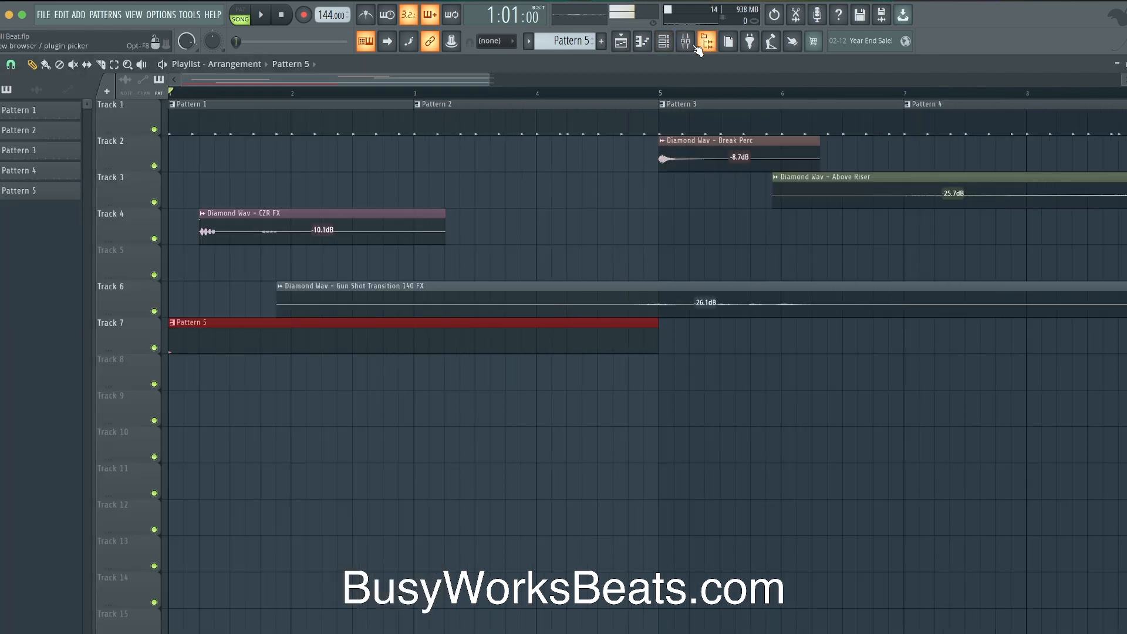
left_click(661, 44)
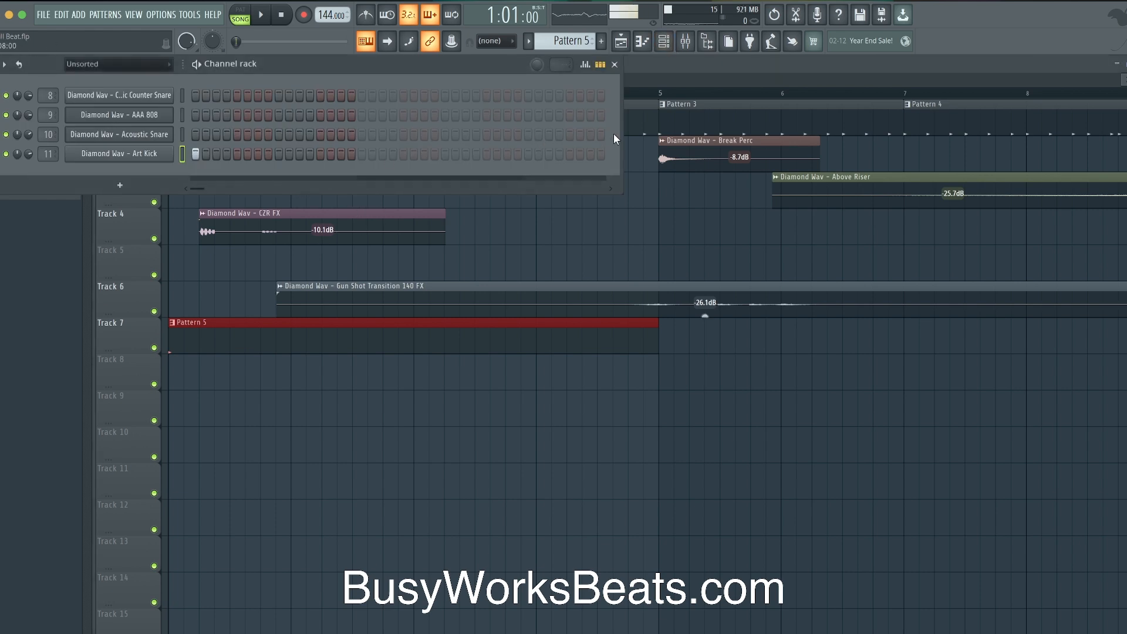
left_click_drag(621, 138, 1009, 160)
Step: Add Art Kick hits at steps 25, 29 and 33 of Pattern 5 during playback
key("space")
left_click(458, 153)
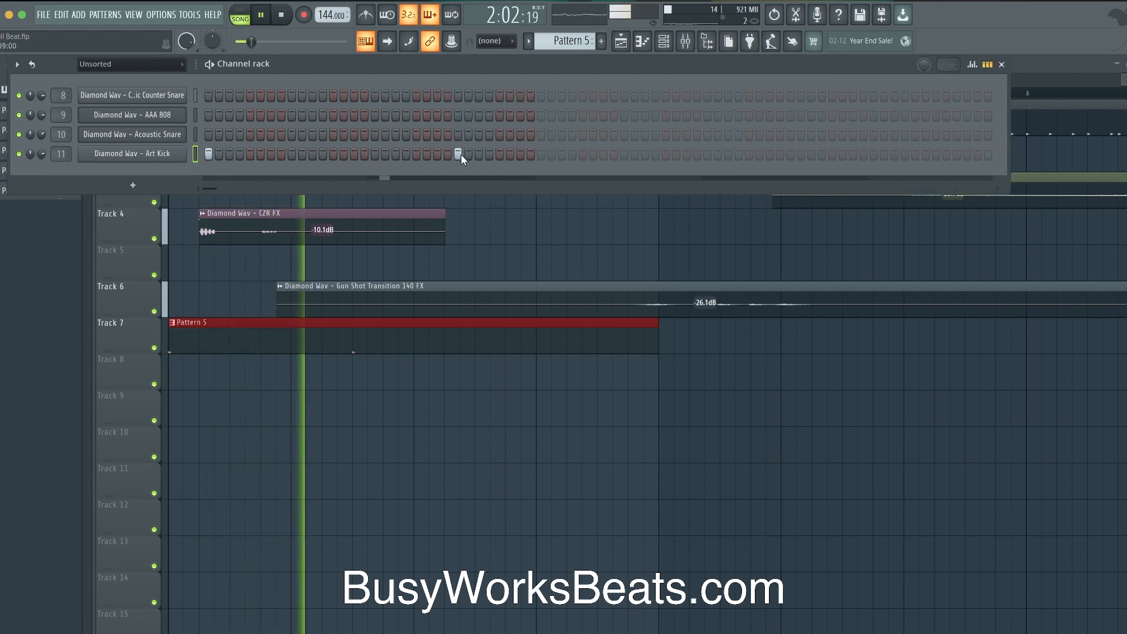
left_click(500, 154)
left_click(542, 154)
key("space")
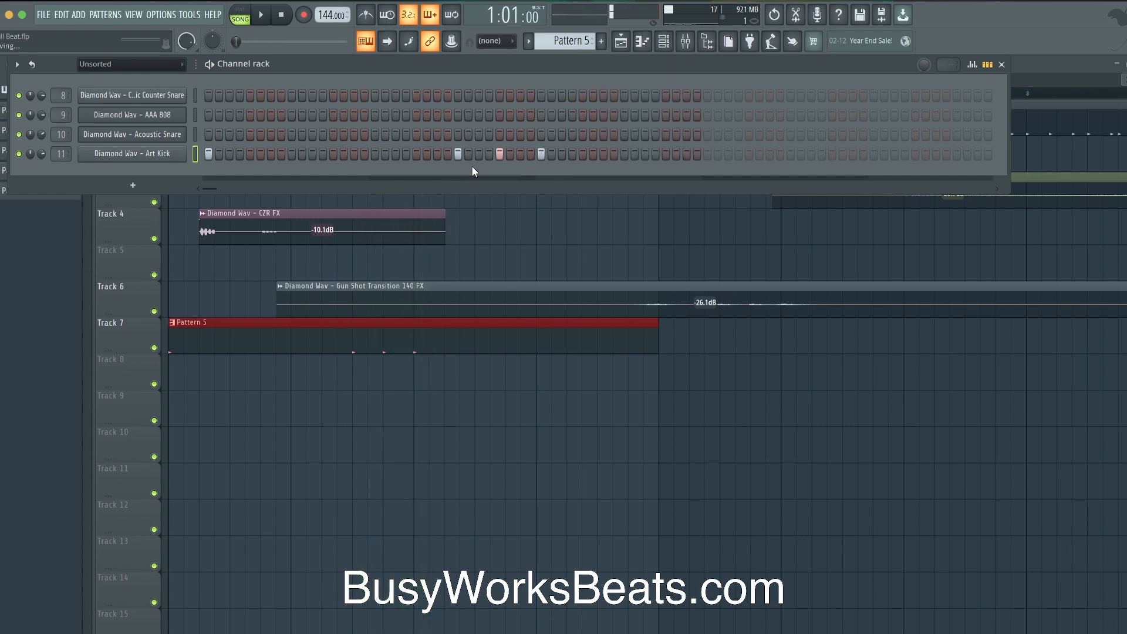
Step: Play the arrangement and add Art Kick hits at steps 57 and 61 of Pattern 5
key("space")
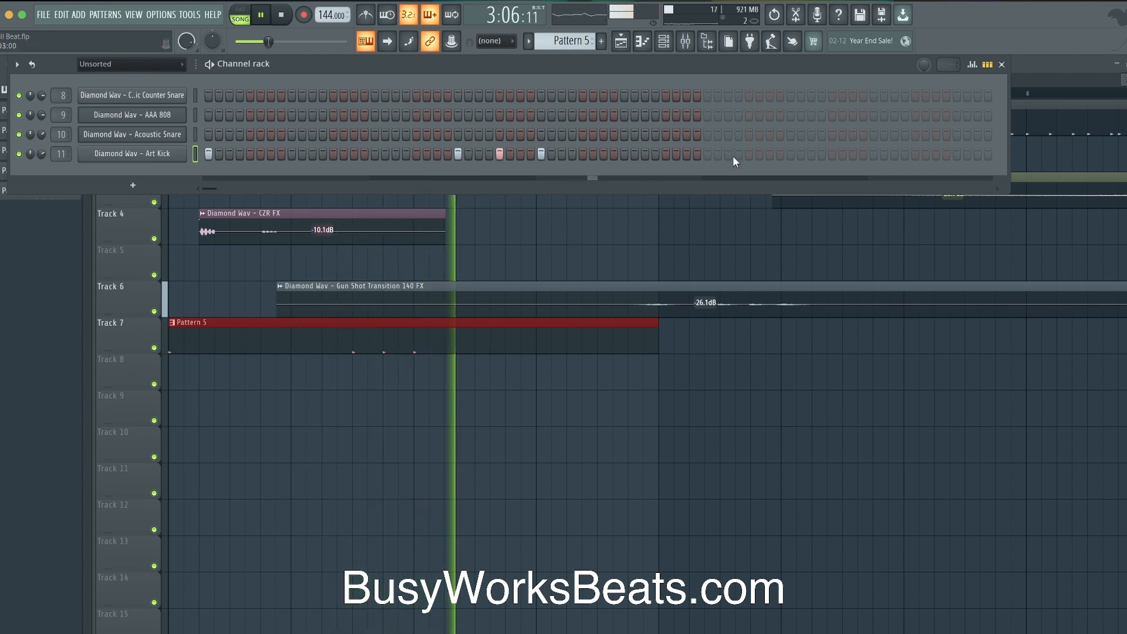
left_click(791, 154)
left_click(832, 153)
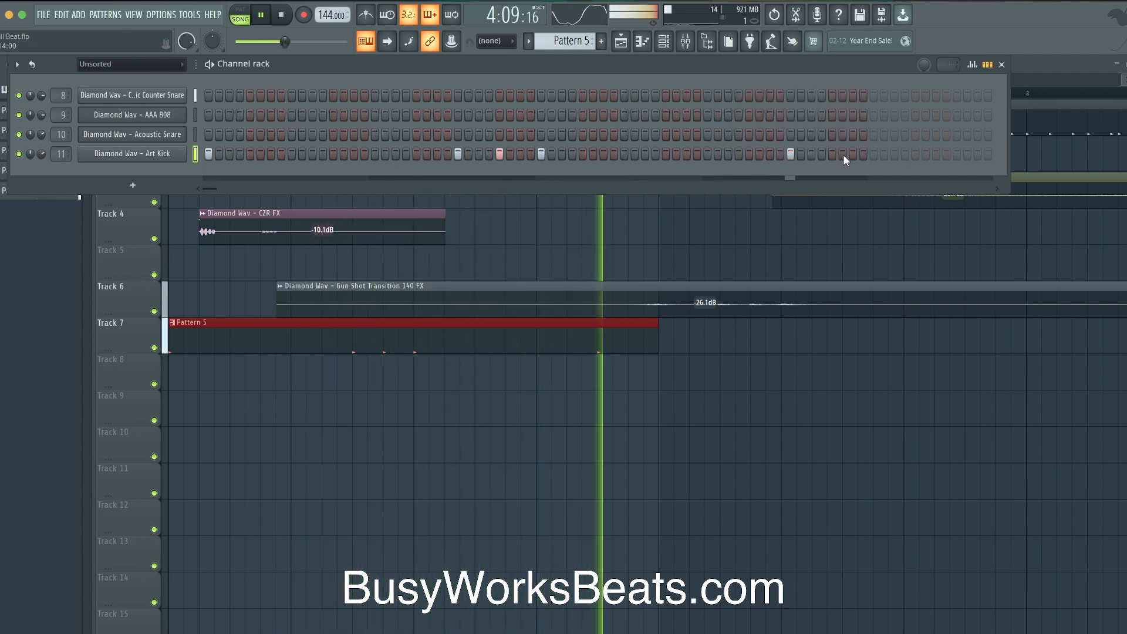
key("space")
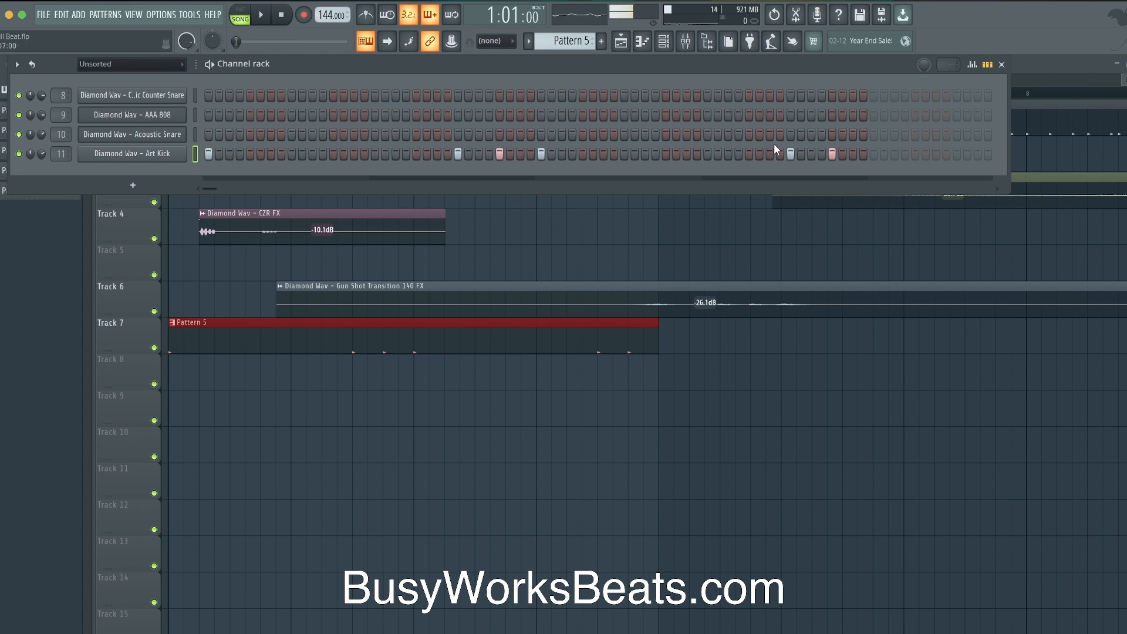
Step: Duplicate the Pattern 5 clip on Track 7 so the copy starts at bar 5
key("space")
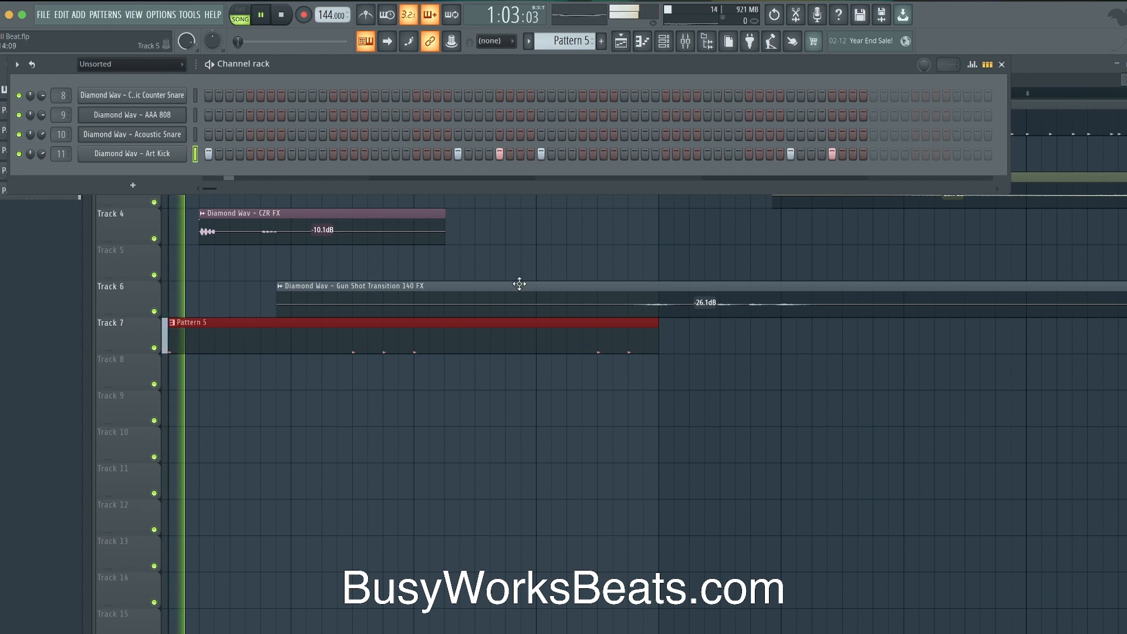
scroll(654, 330, "down", 3)
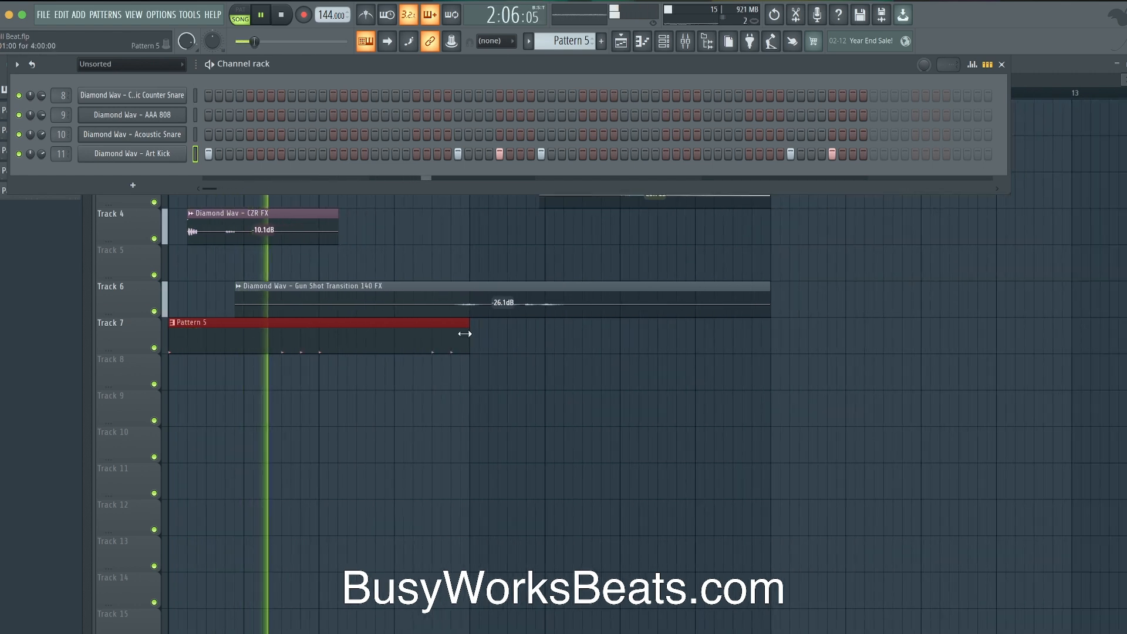
mouse_move(429, 335)
left_mouse_down()
mouse_move(337, 334)
mouse_move(631, 337)
left_mouse_up()
key("space")
Step: Set the playlist snap to Bar and make the second Pattern 5 clip on Track 7 unique
left_click(69, 88)
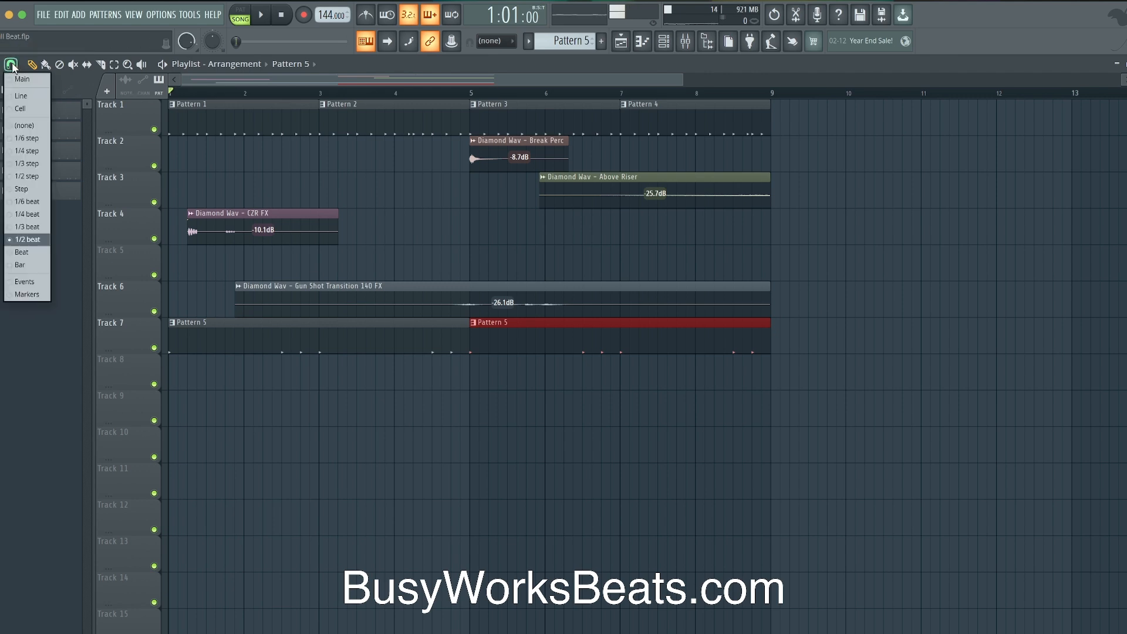
left_click(38, 265)
left_click(472, 322)
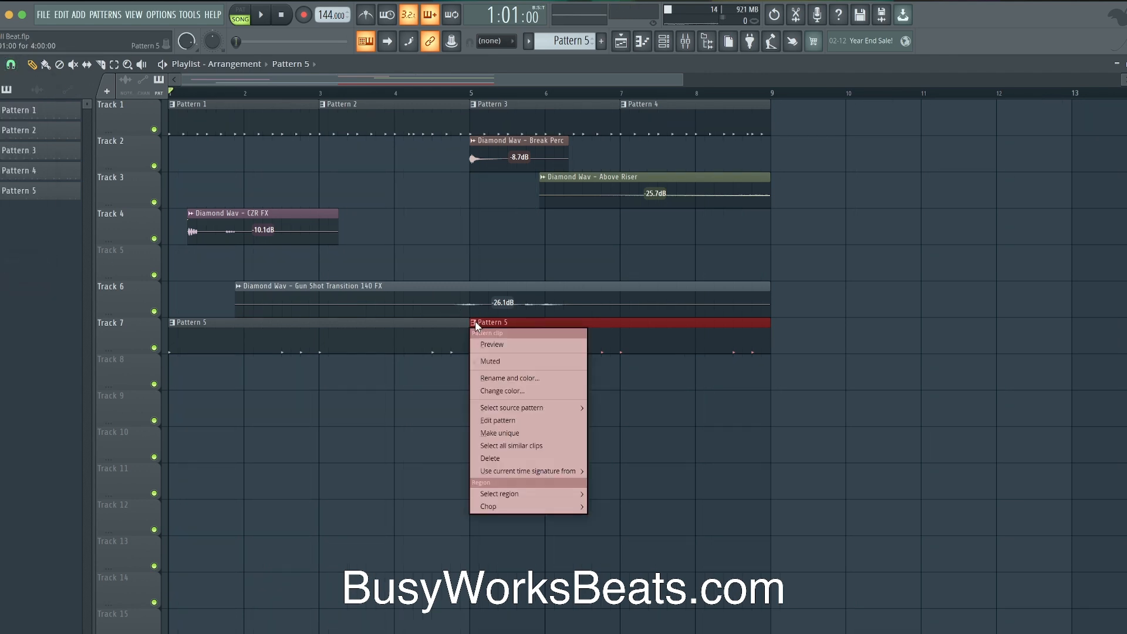
left_click(532, 443)
Step: Open Pattern 6 for editing, add an Art Kick hit at step 53 and return to the playlist during playback
double_click(517, 326)
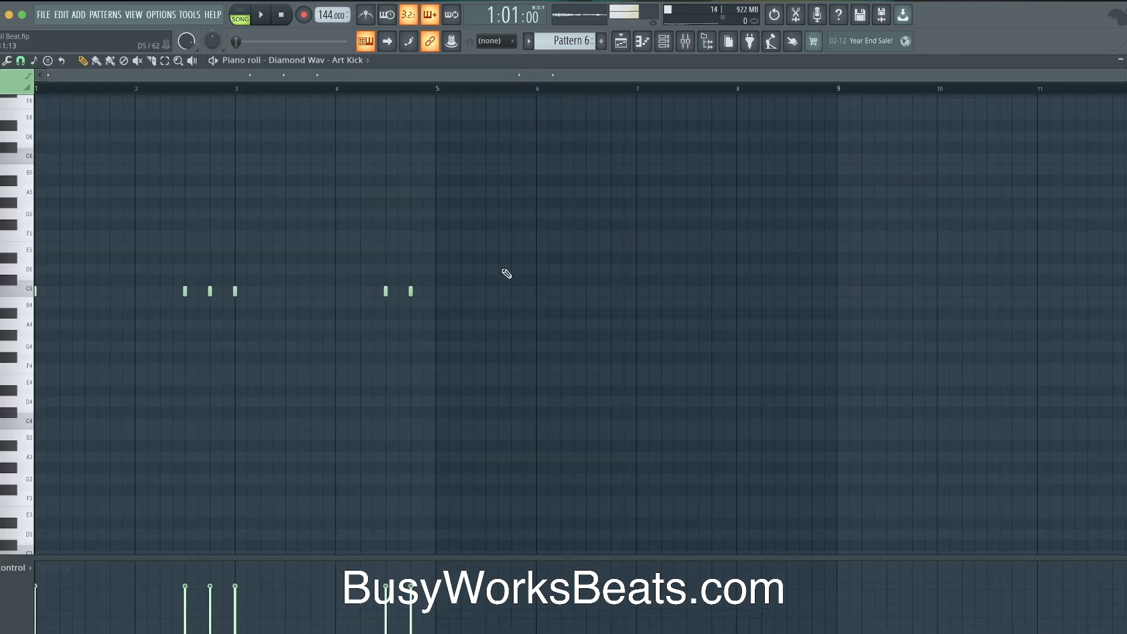
left_click(665, 41)
key("space")
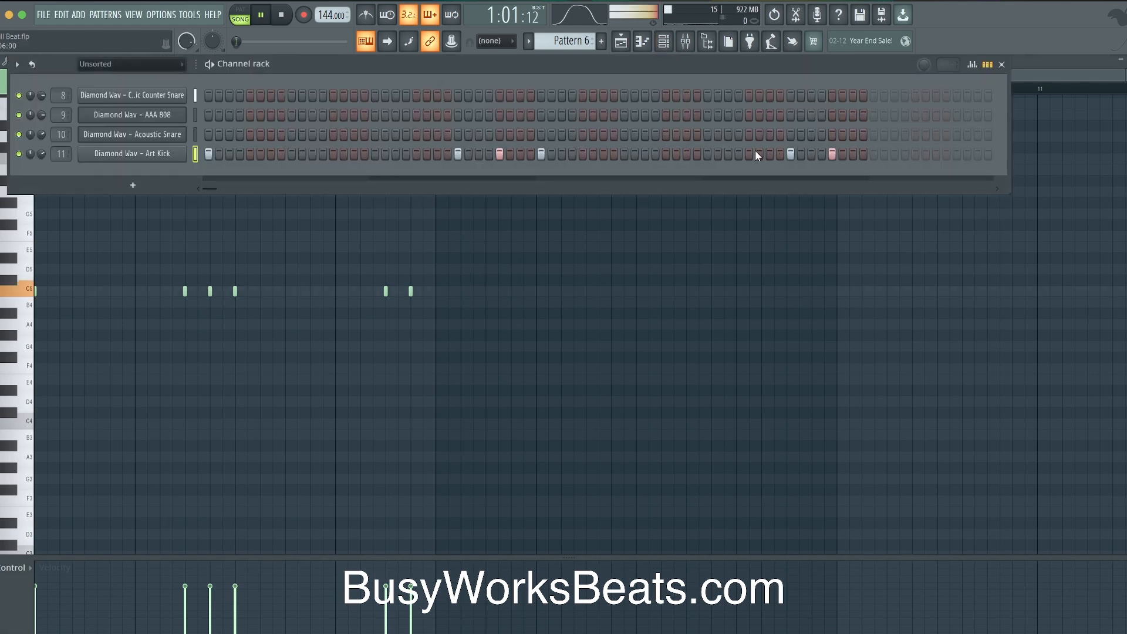
left_click(621, 41)
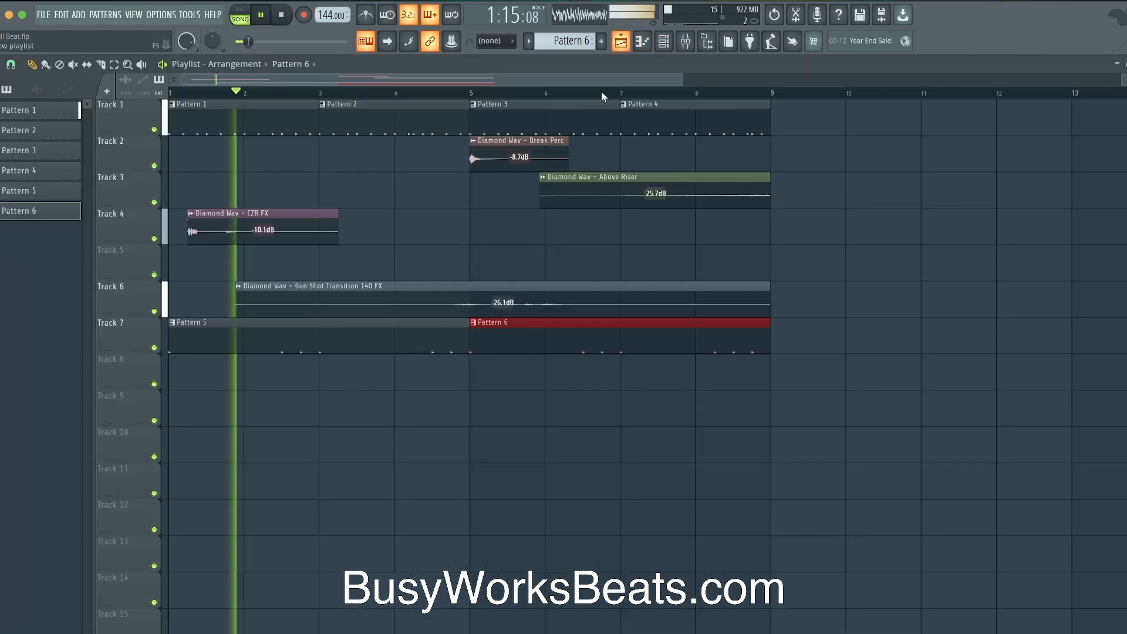
Step: Save the project and apply a color gradient starting from pink across Patterns 1 to 6
right_click(479, 237)
key("super+s")
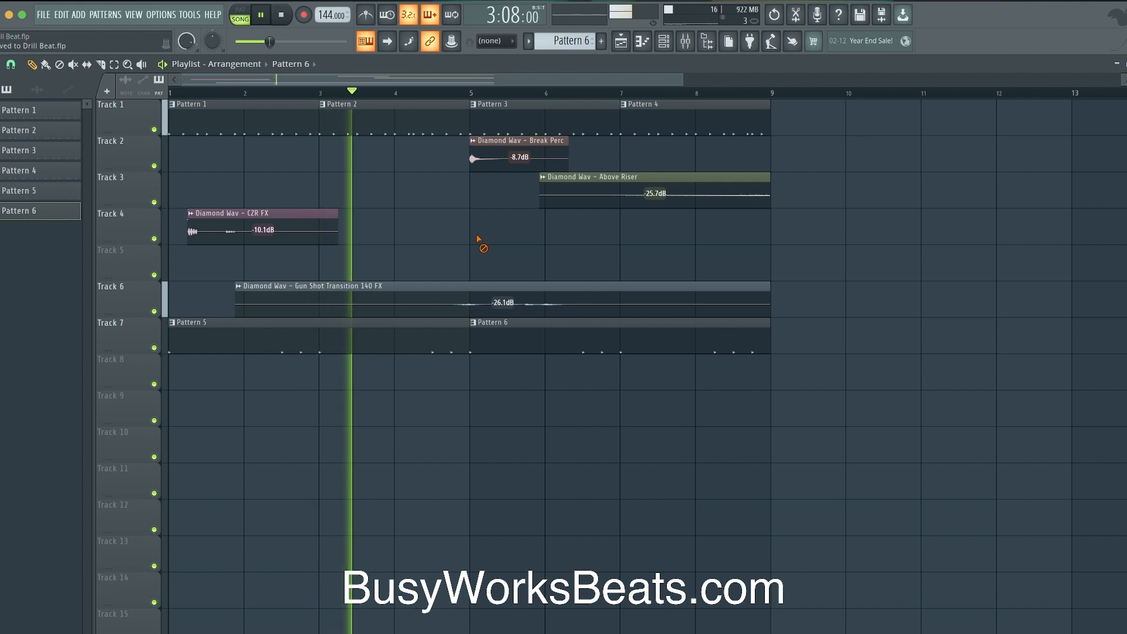
left_click(45, 112, "shift")
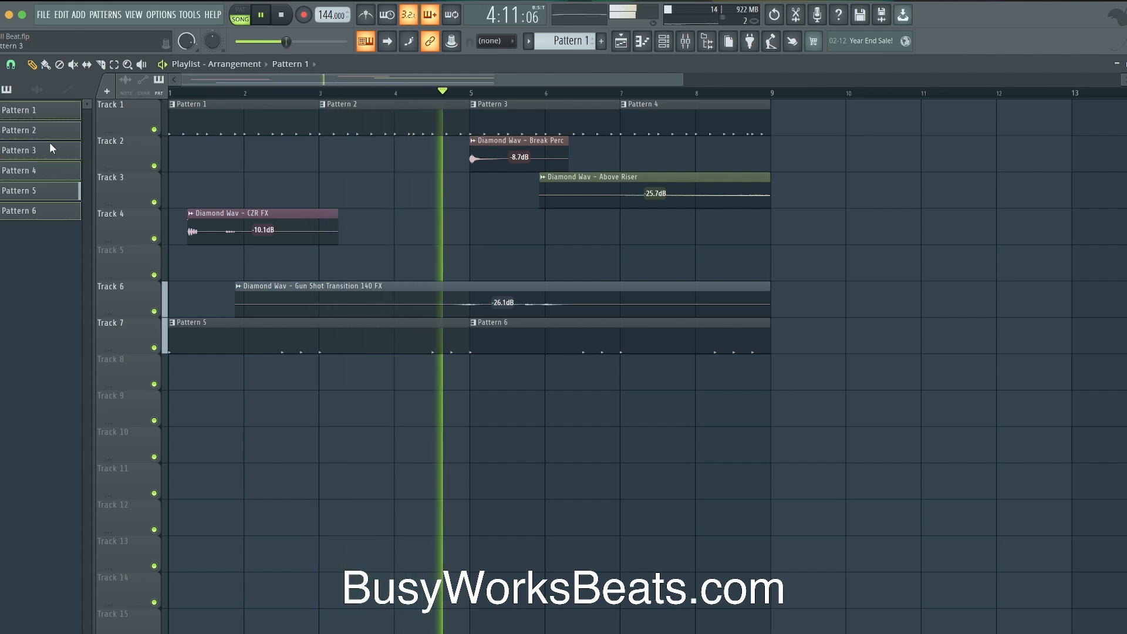
right_click(49, 143)
left_click(93, 205)
left_click(129, 195)
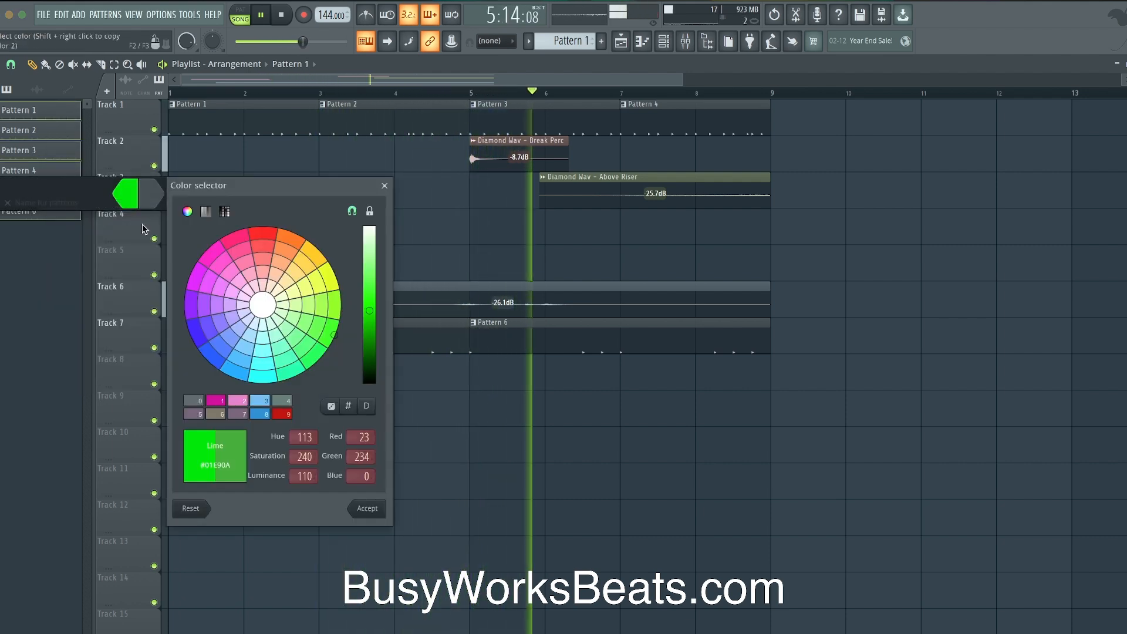
double_click(240, 402)
key("Return")
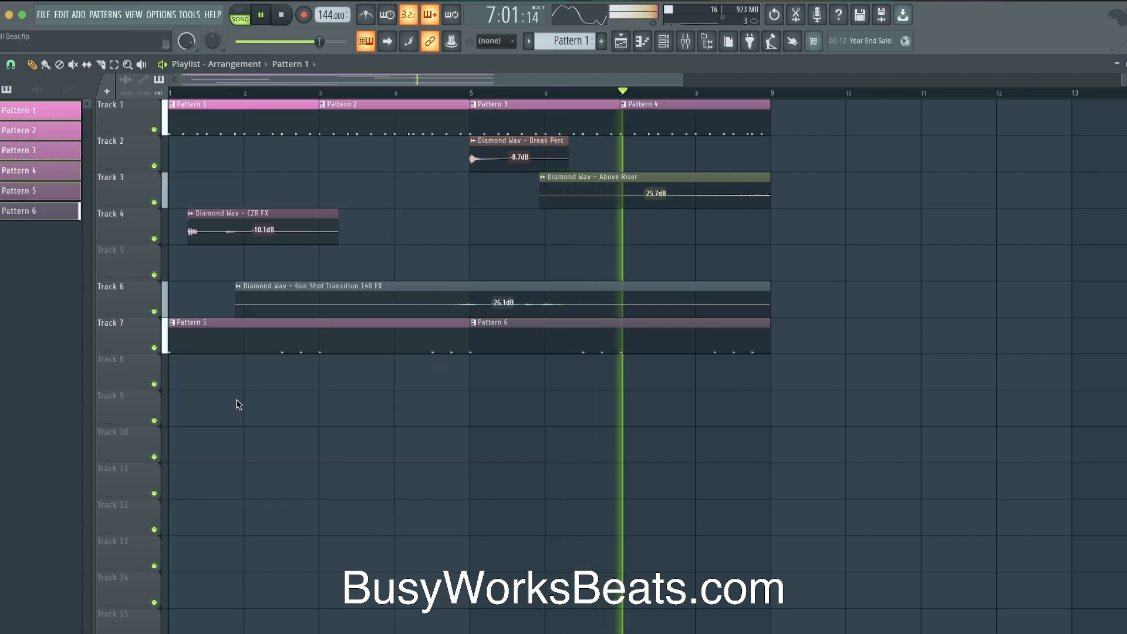
Step: Recolor Patterns 1 to 6 with a gradient from light blue to pink
right_click(73, 154)
left_click(115, 213)
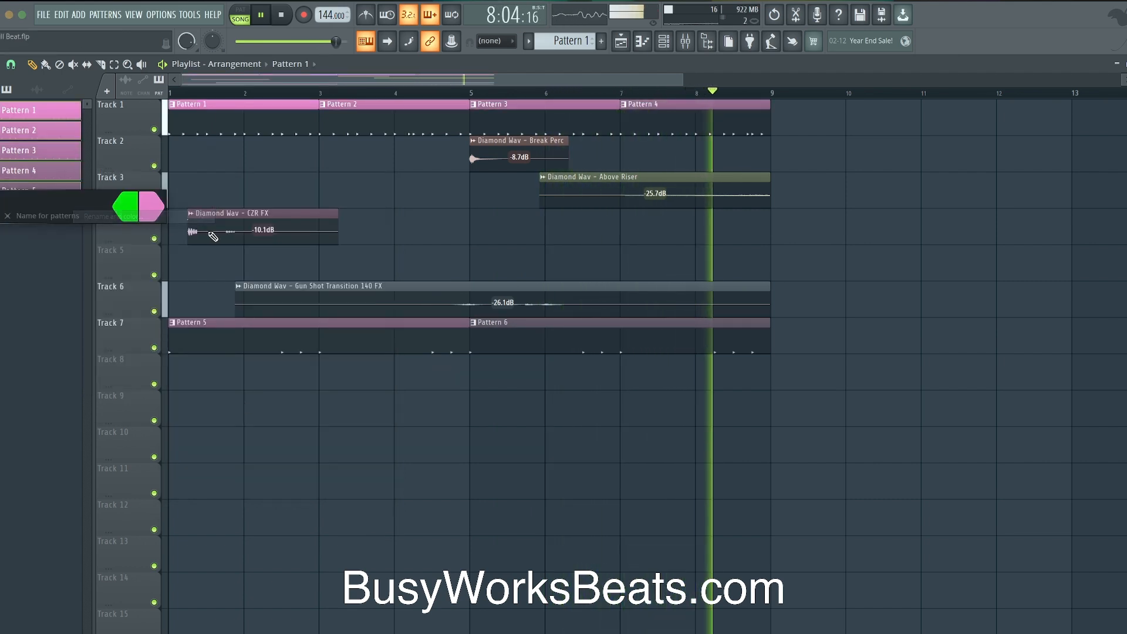
left_click(127, 207)
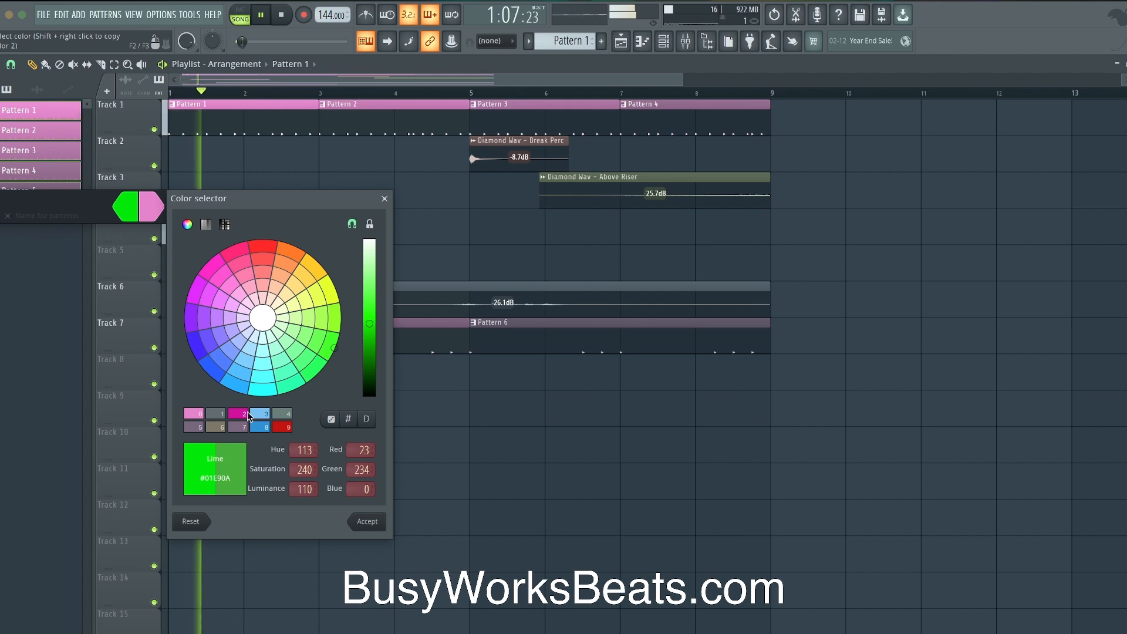
left_click(265, 413)
key("Return")
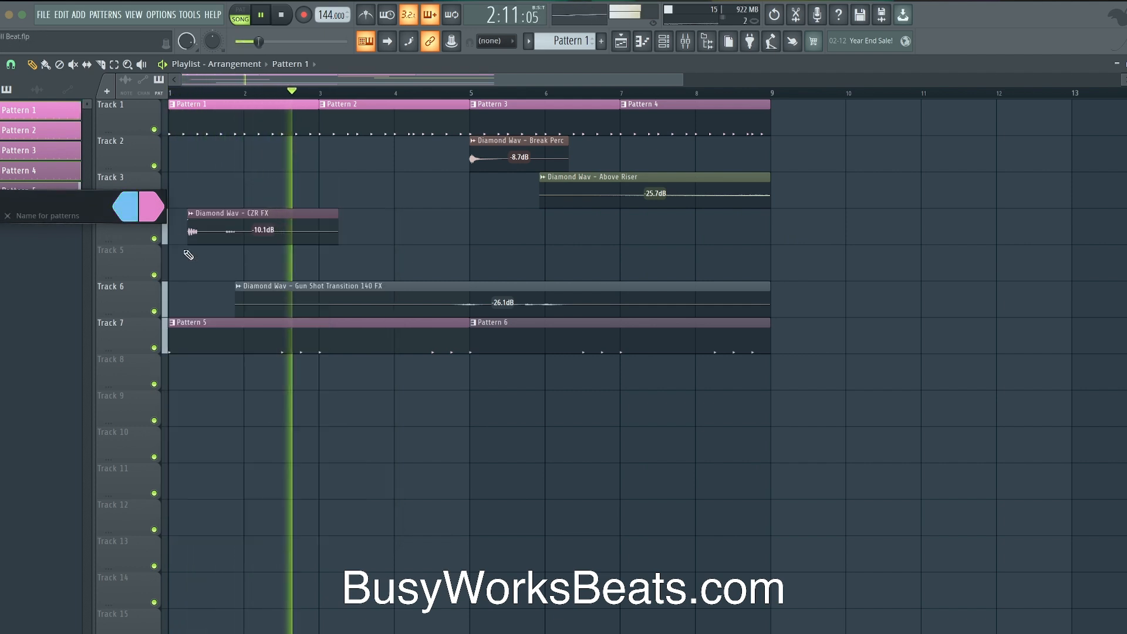
key("Return")
Step: Apply a light blue to pink gradient to the four audio clips, from Break Perc to Gun Shot Transition 140 FX
left_click(125, 79)
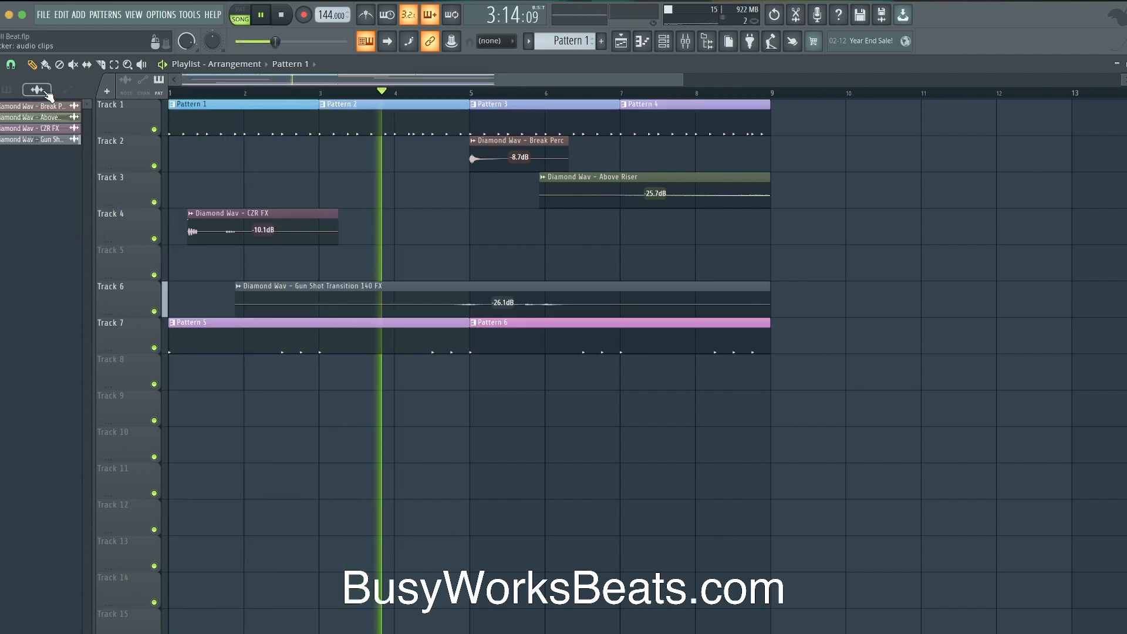
left_click(48, 110)
right_click(45, 140)
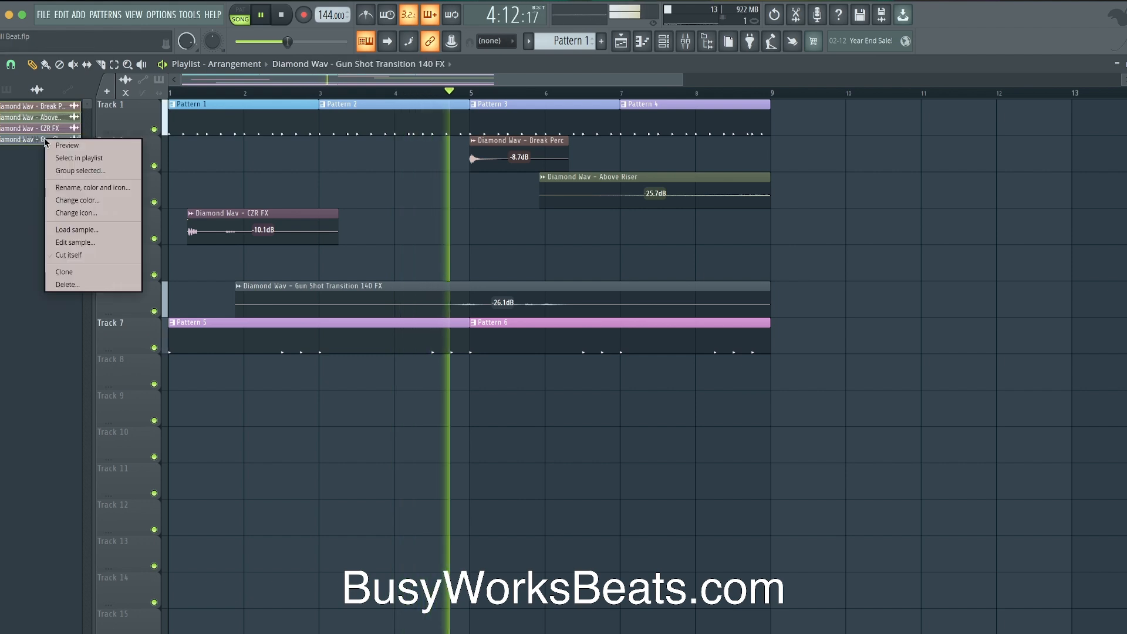
left_click(88, 187)
left_click(198, 384)
key("Return")
left_click(154, 187)
left_click(215, 384)
key("Return")
Step: Stop playback, save the project and show all channels in the Channel rack
key("F6")
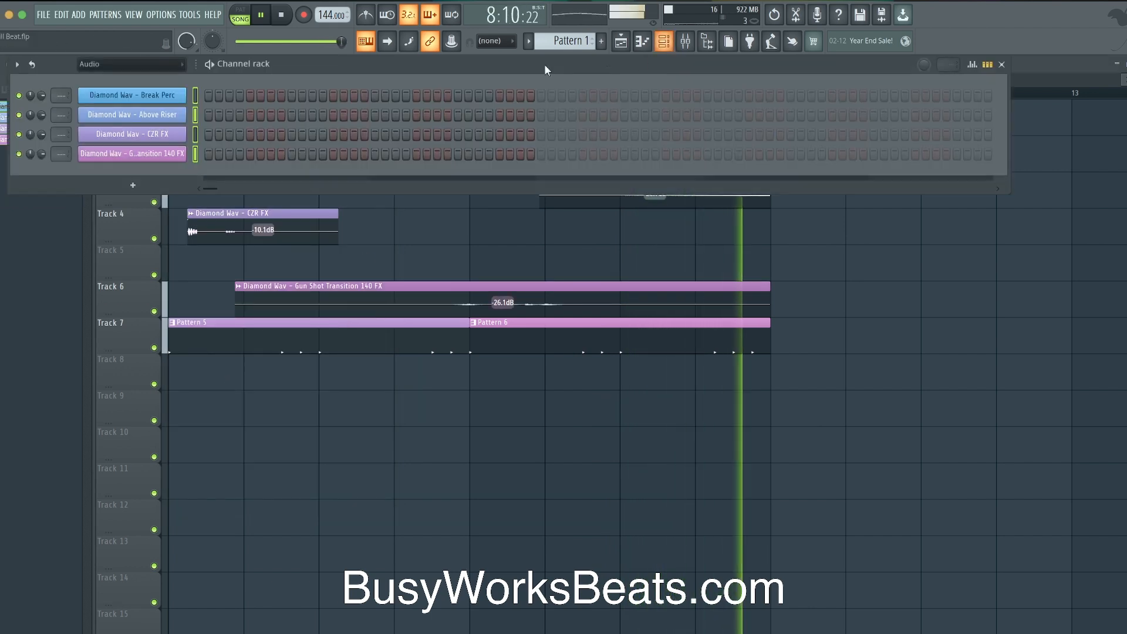
key("space")
key("ctrl+s")
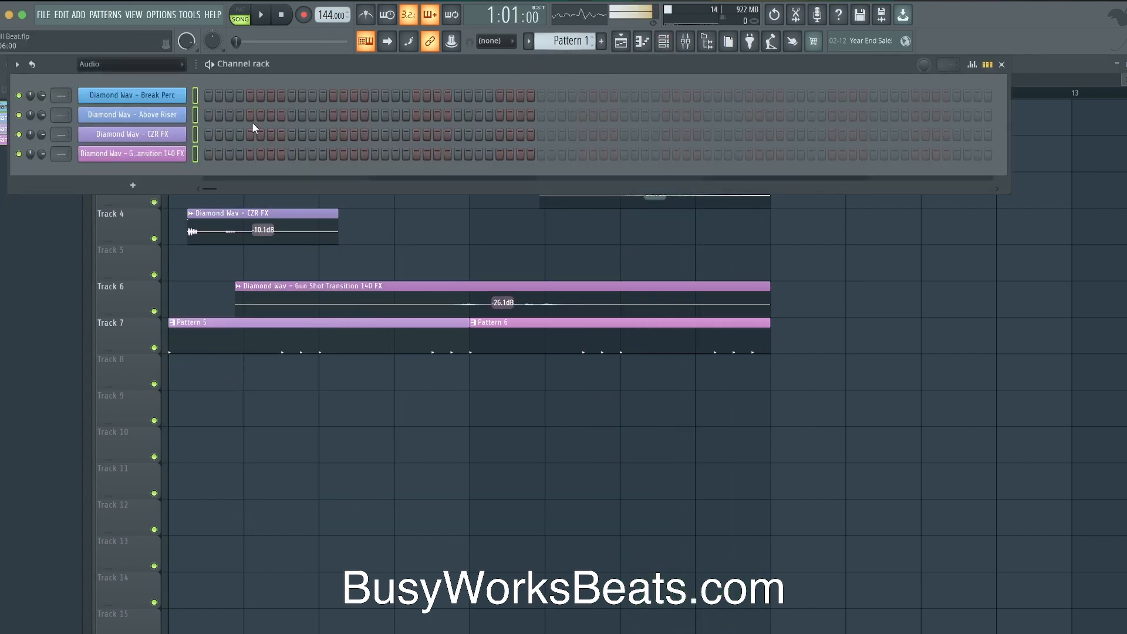
left_click(129, 64)
left_click(130, 80)
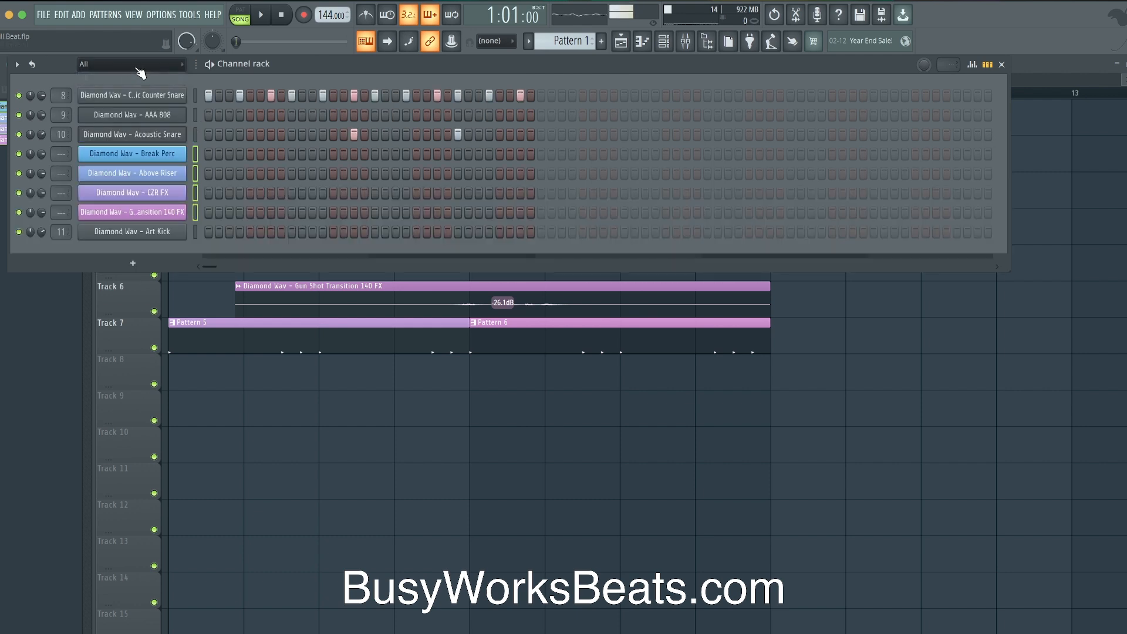
Step: Switch to the next empty pattern, Pattern 7, and assign the Break Perc through Gun Shot Transition channels to free mixer tracks
left_click(559, 41)
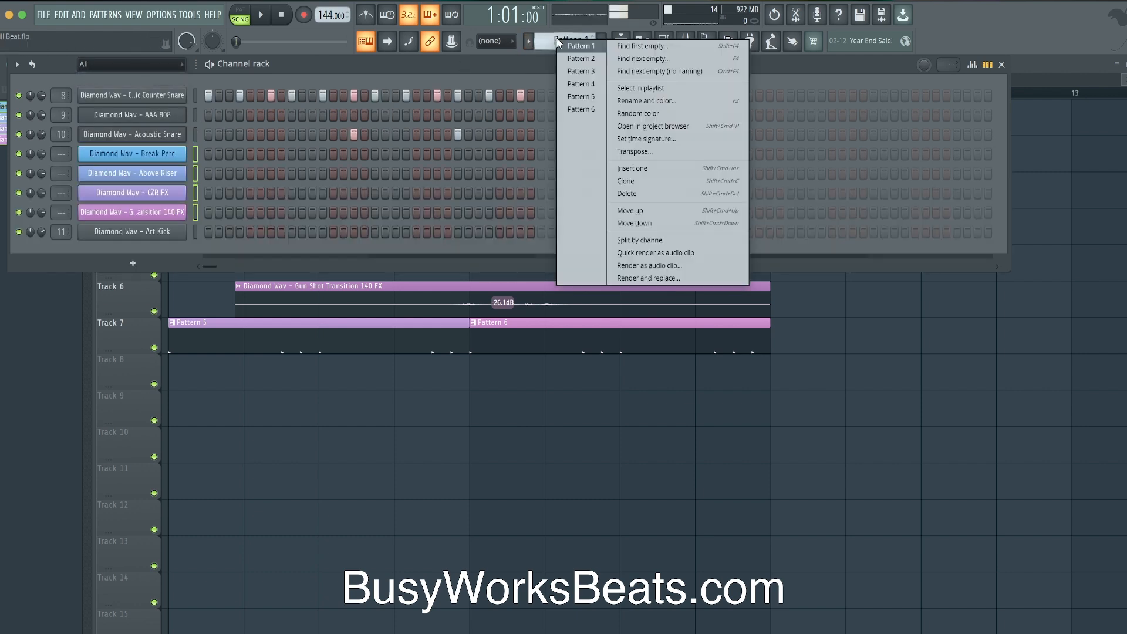
left_click(643, 58)
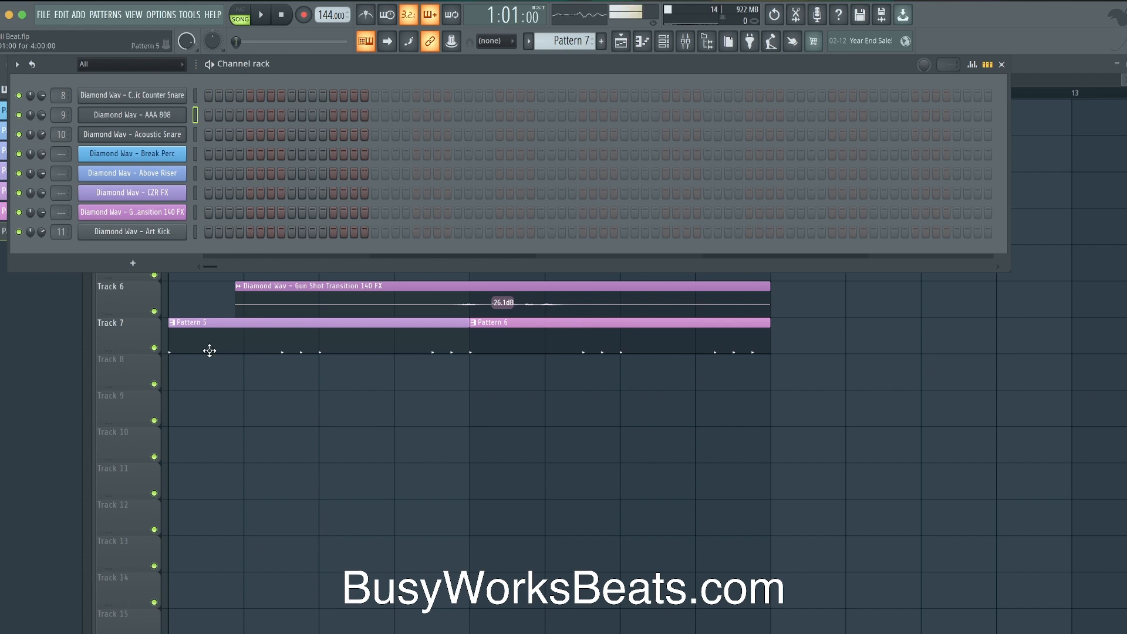
key("F6")
left_click(665, 44)
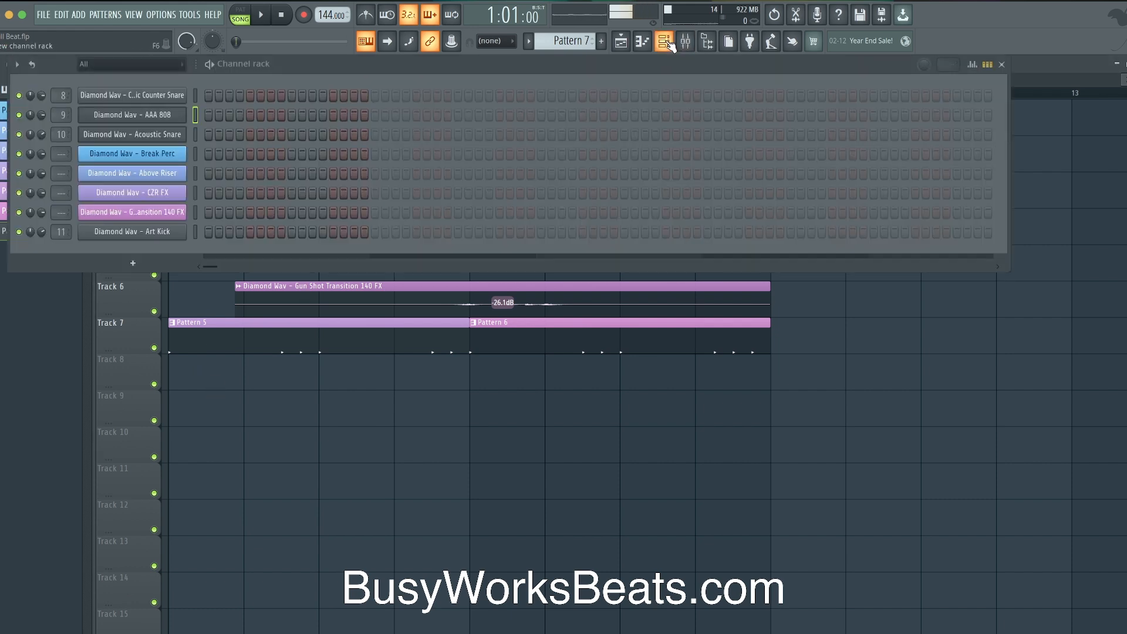
left_click_drag(195, 154, 192, 210)
key("ctrl+l")
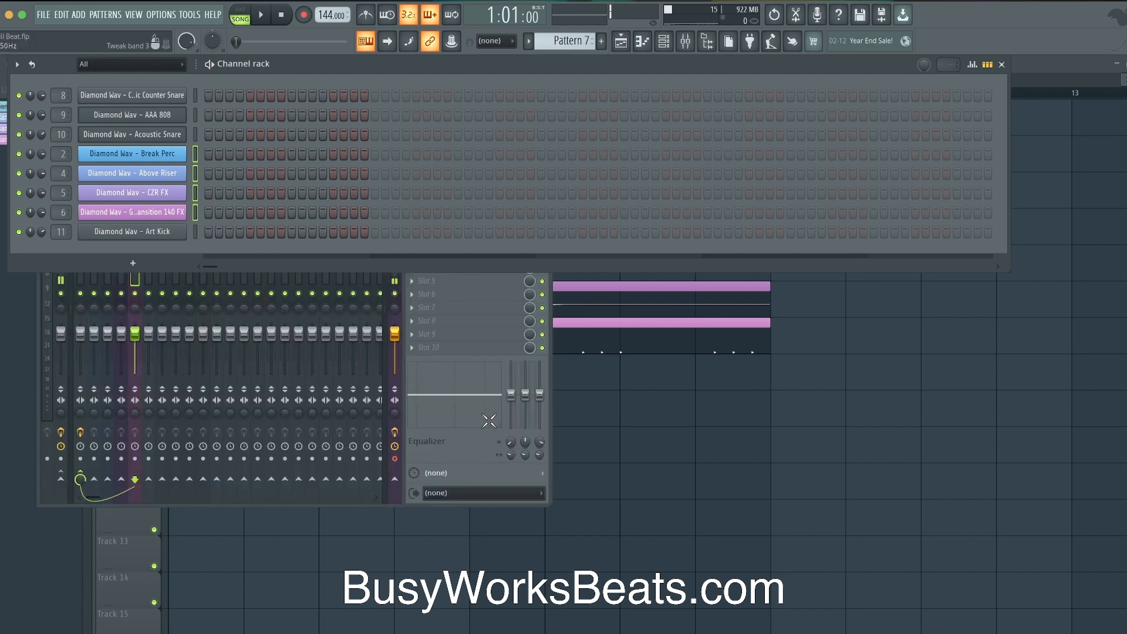
Step: Add a Kontakt 7 channel and switch its view to the instrument rack with the library list
left_click(156, 262)
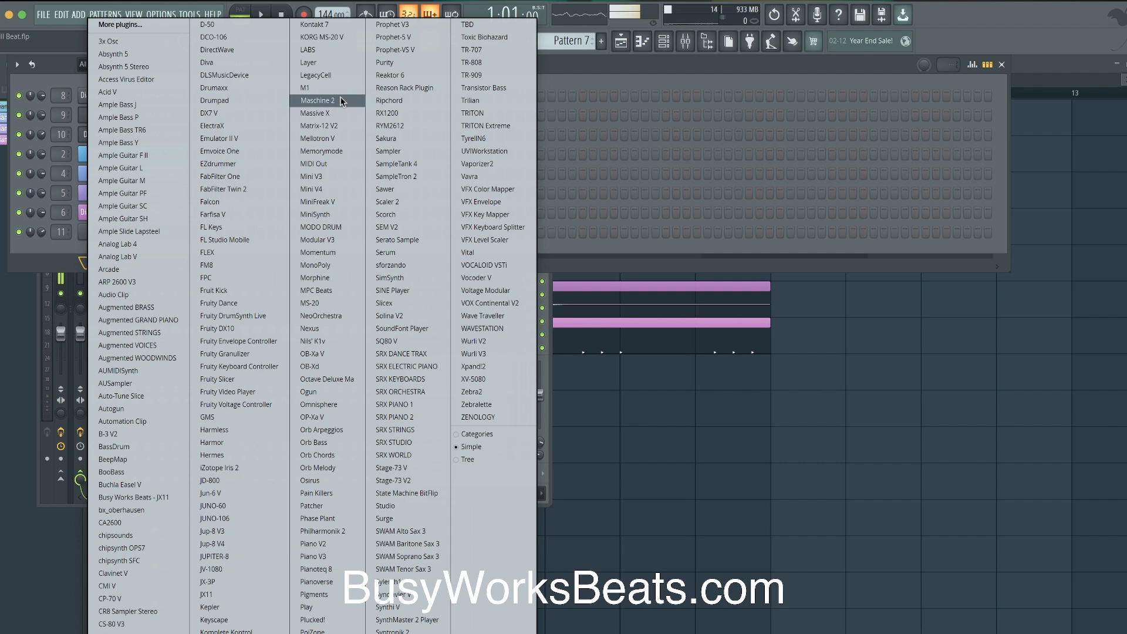
left_click(338, 30)
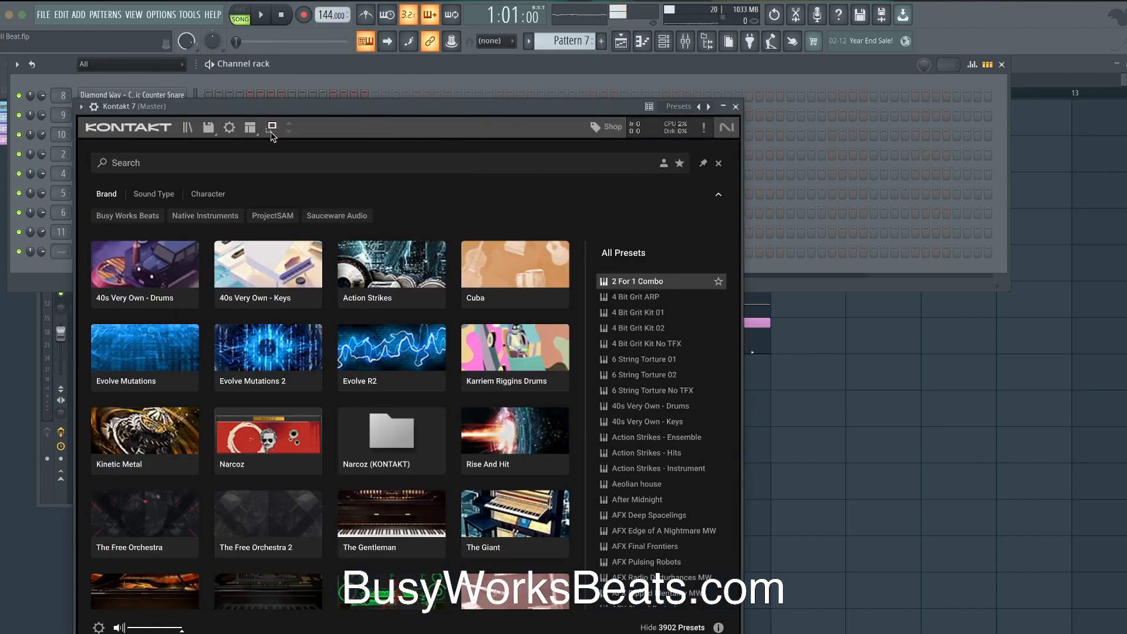
left_click(189, 129)
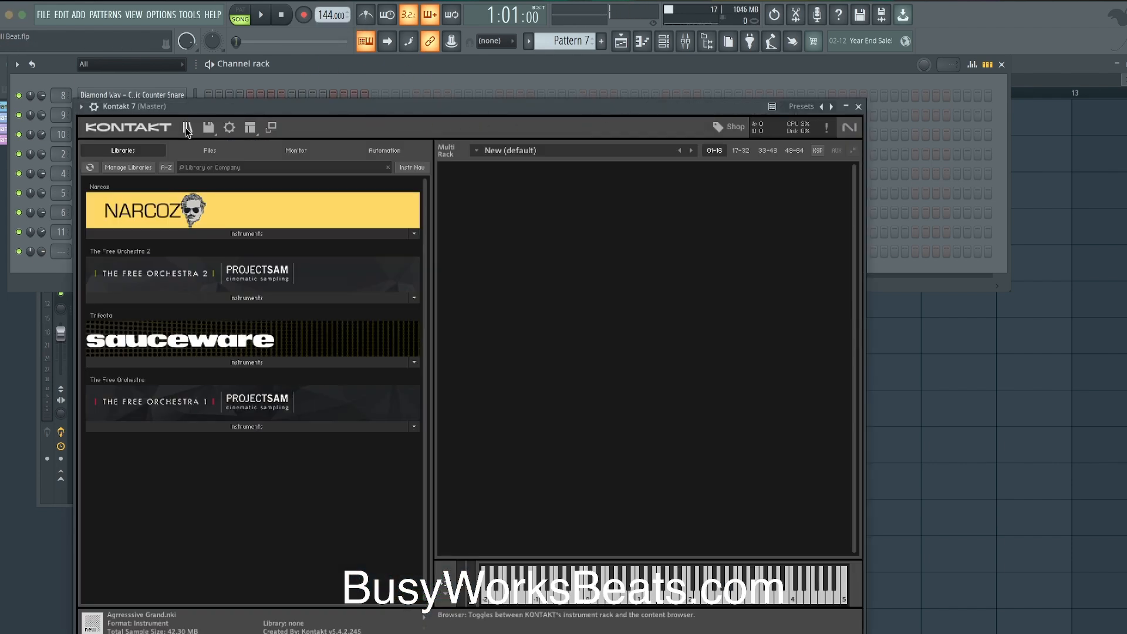
Step: Load ProjectSAM The Free Orchestra 1 into Kontakt and move the plugin window so it fits the workspace
left_click(232, 425)
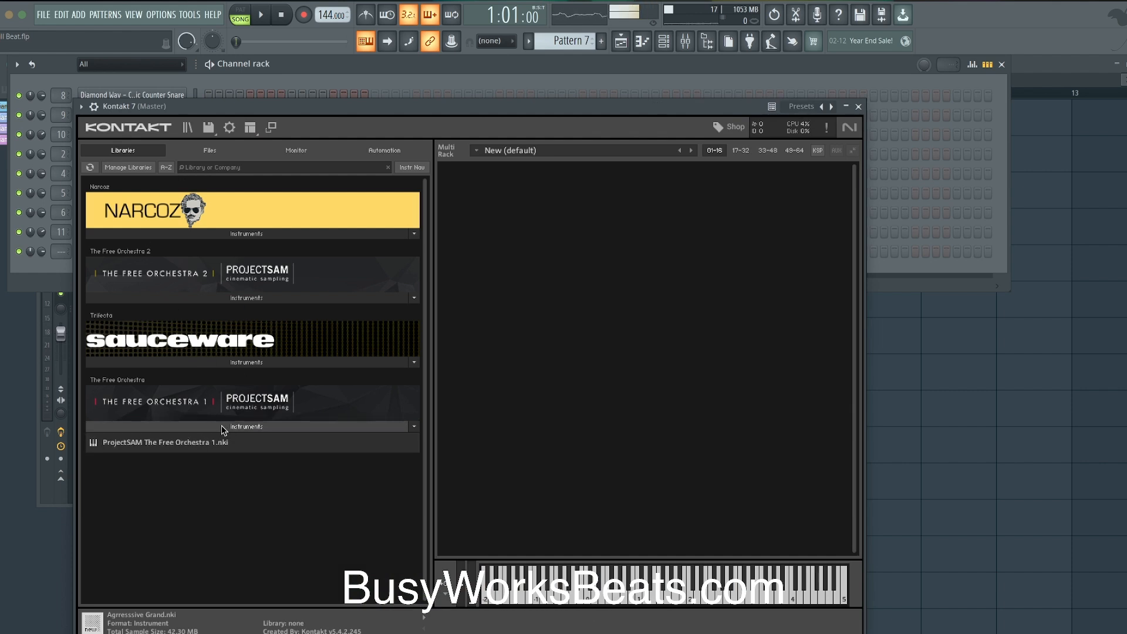
left_click_drag(203, 445, 203, 445)
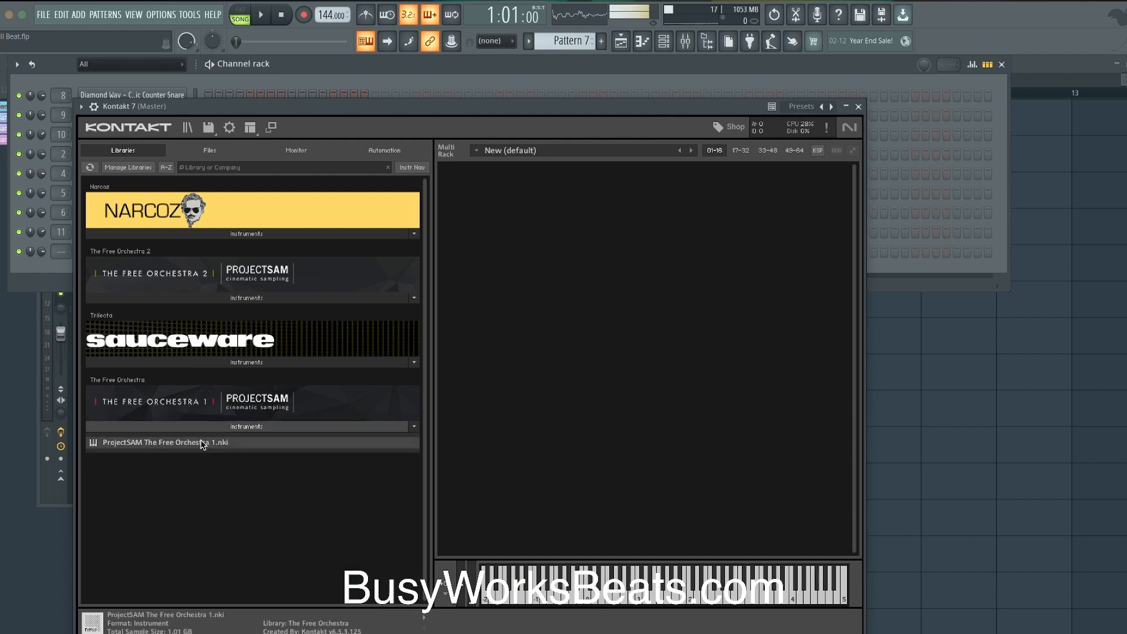
double_click(203, 444)
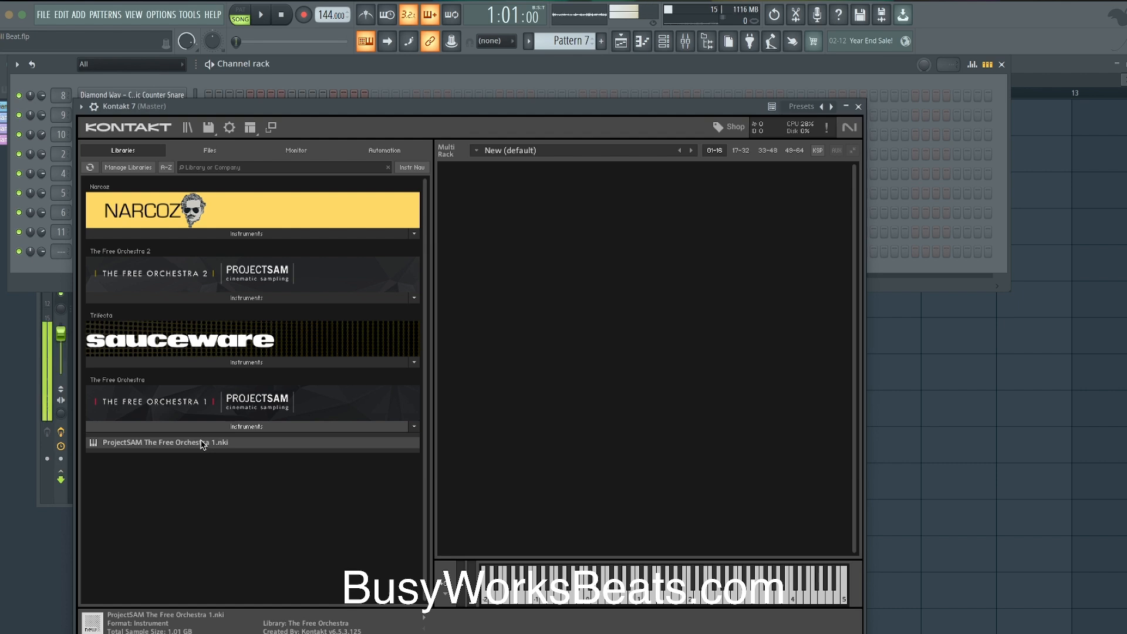
left_click(686, 325)
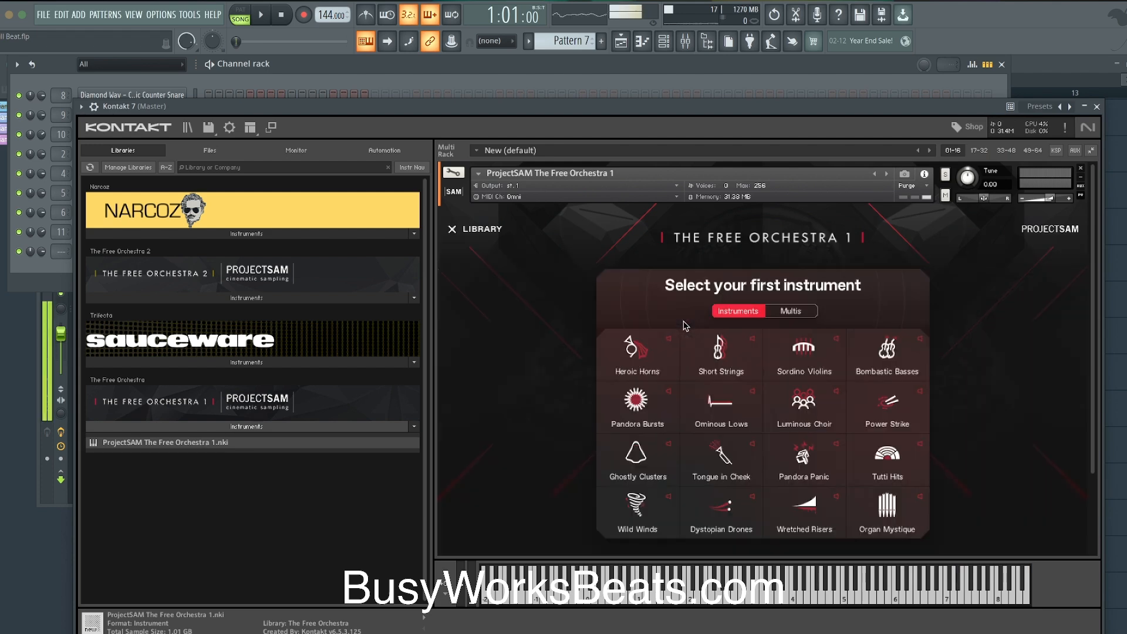
left_click_drag(709, 101, 630, 97)
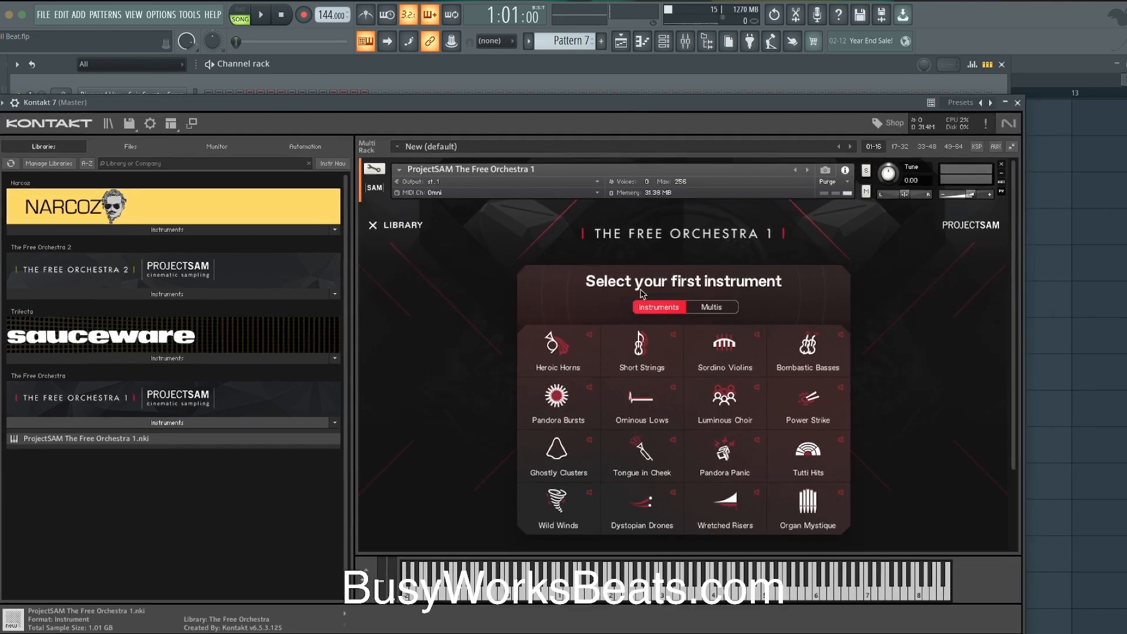
Step: Load Short Strings in The Free Orchestra 1, replace it with Sordino Violins and close Kontakt
left_click(652, 352)
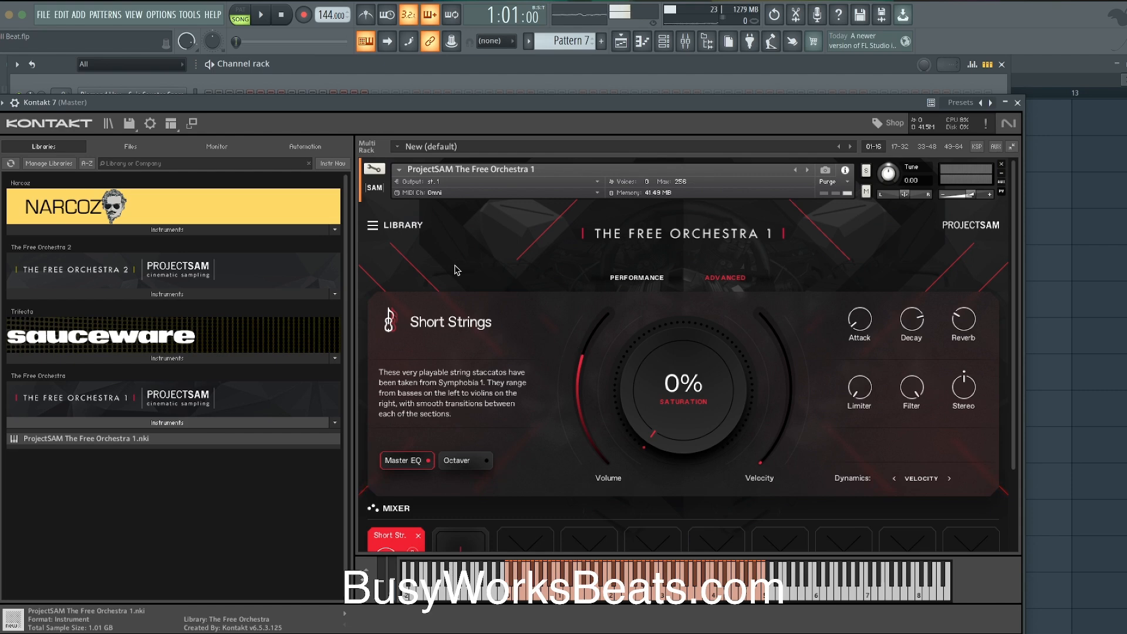
left_click(403, 226)
left_click(724, 352)
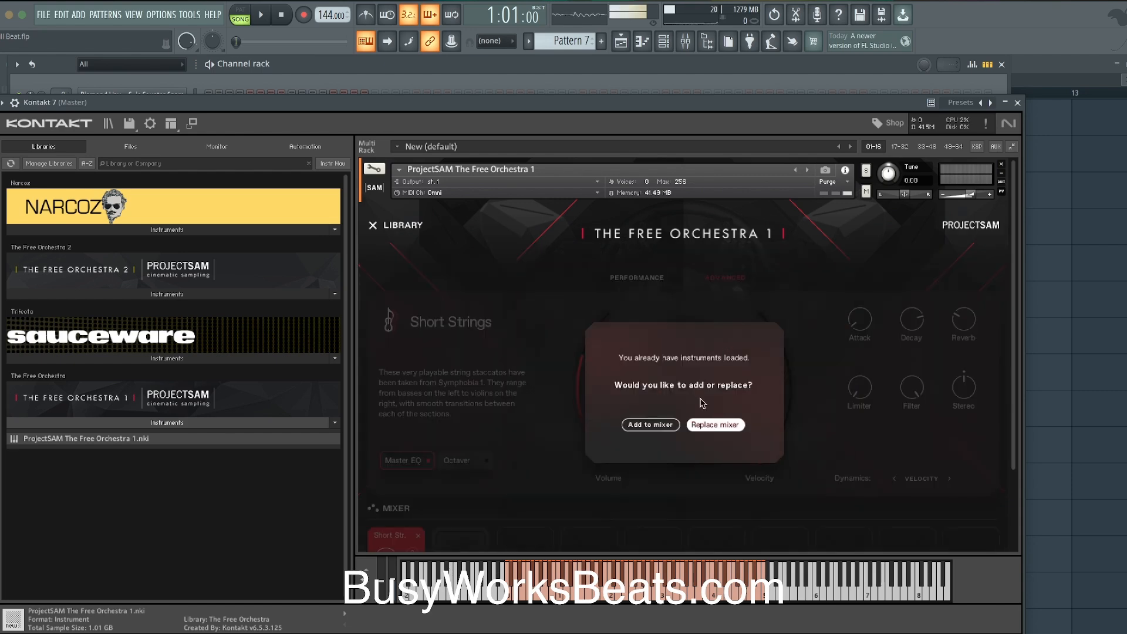
left_click(712, 424)
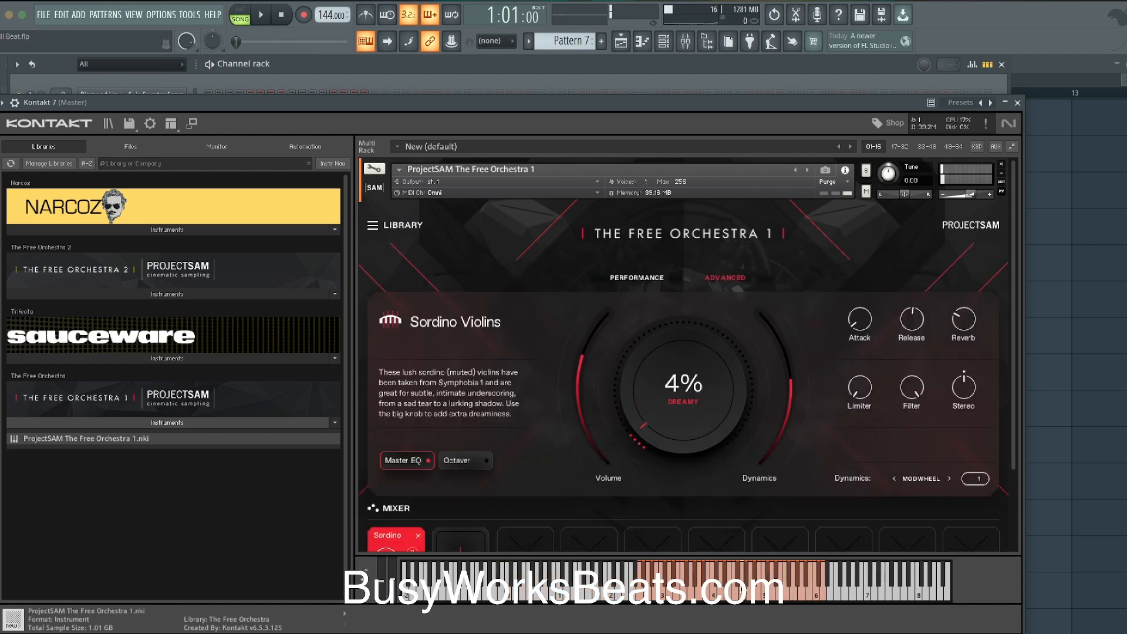
left_click(1019, 103)
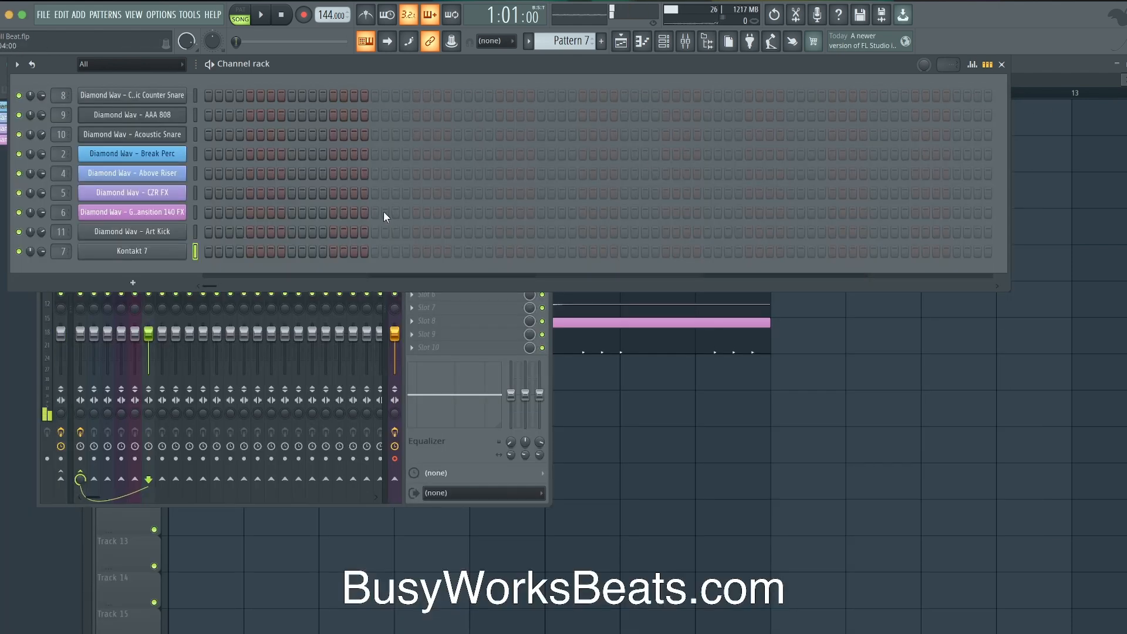
Step: Preview the beat, then record a Sordino Violins melody into Pattern 7 over the arrangement
key("space")
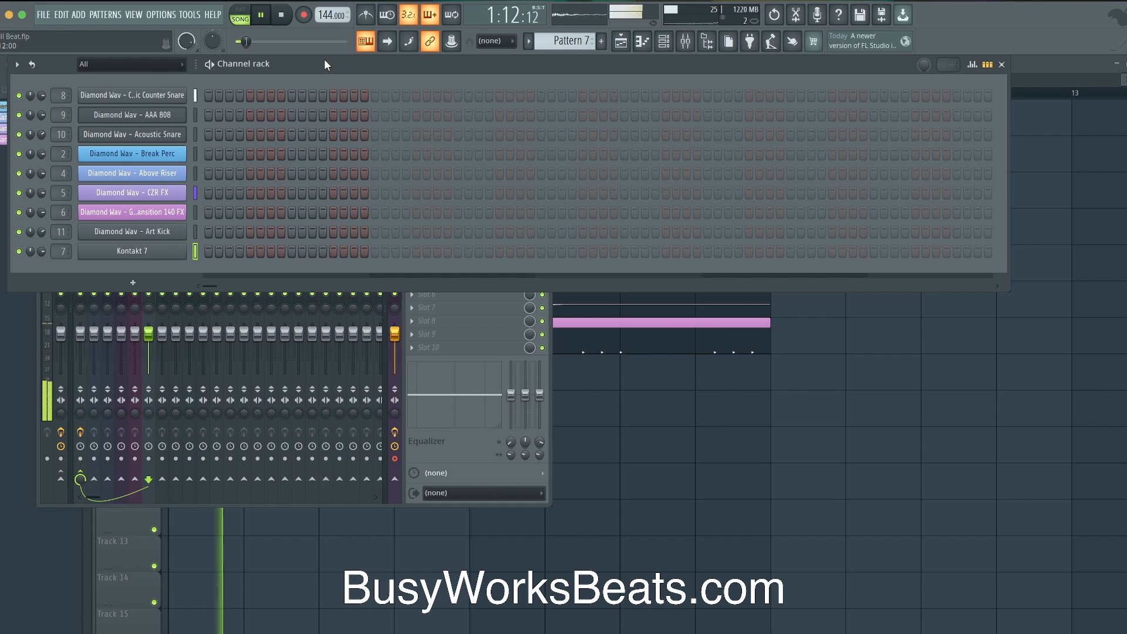
left_click(286, 20)
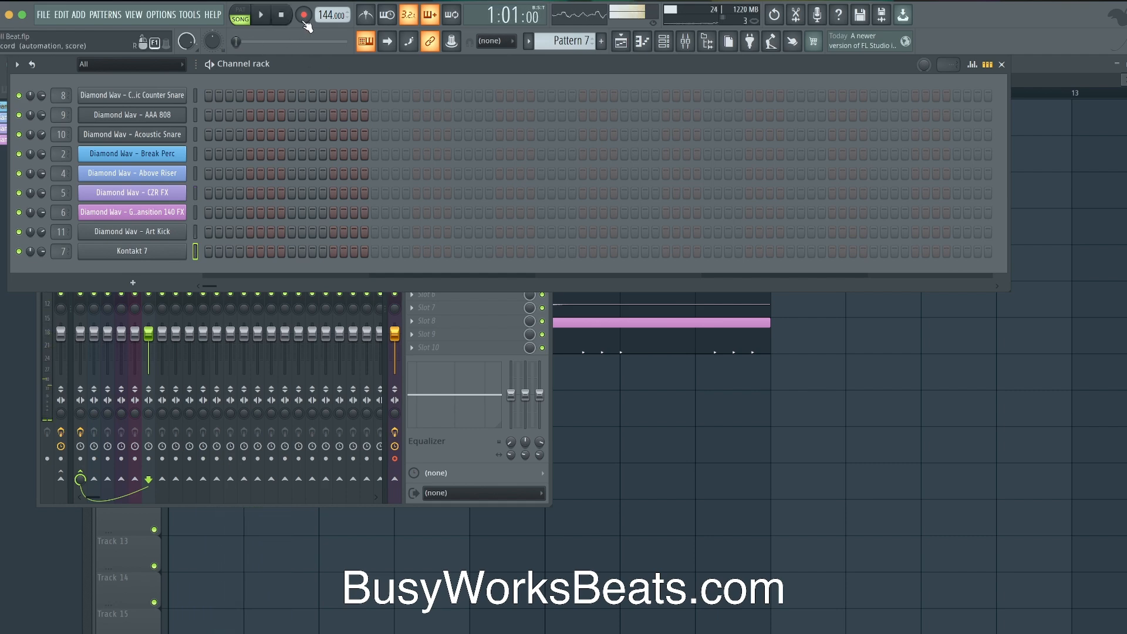
left_click(304, 22)
left_click(618, 426)
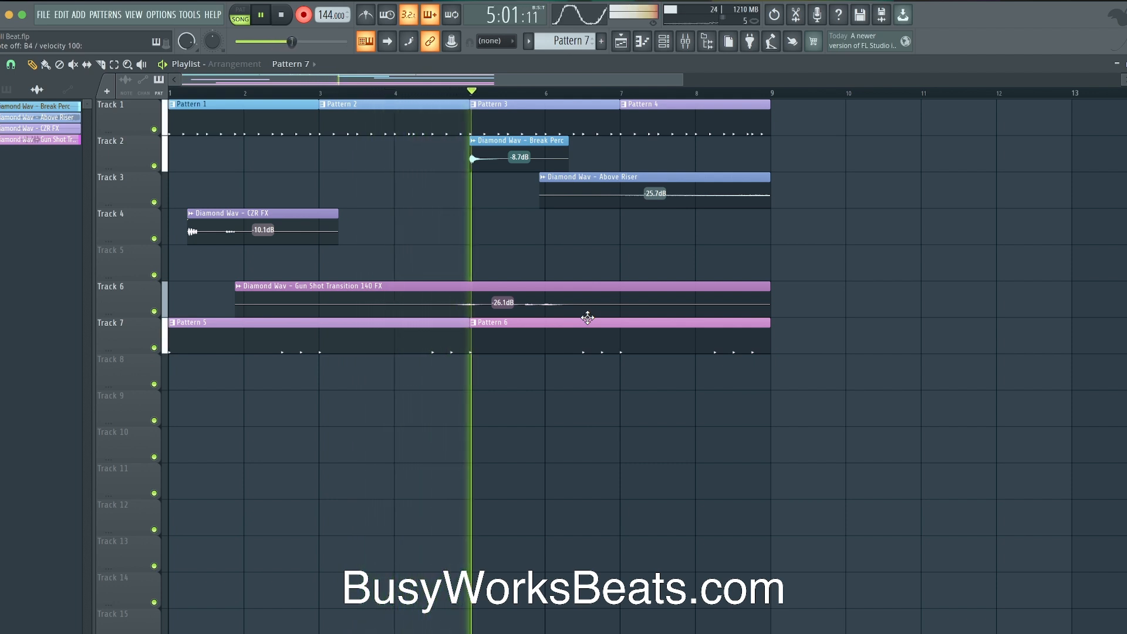
left_click(289, 19)
Step: Place Pattern 7 on Track 5 from bar 1 to bar 5 and check its recorded notes in the piano roll
left_click_drag(242, 259, 467, 257)
double_click(413, 265)
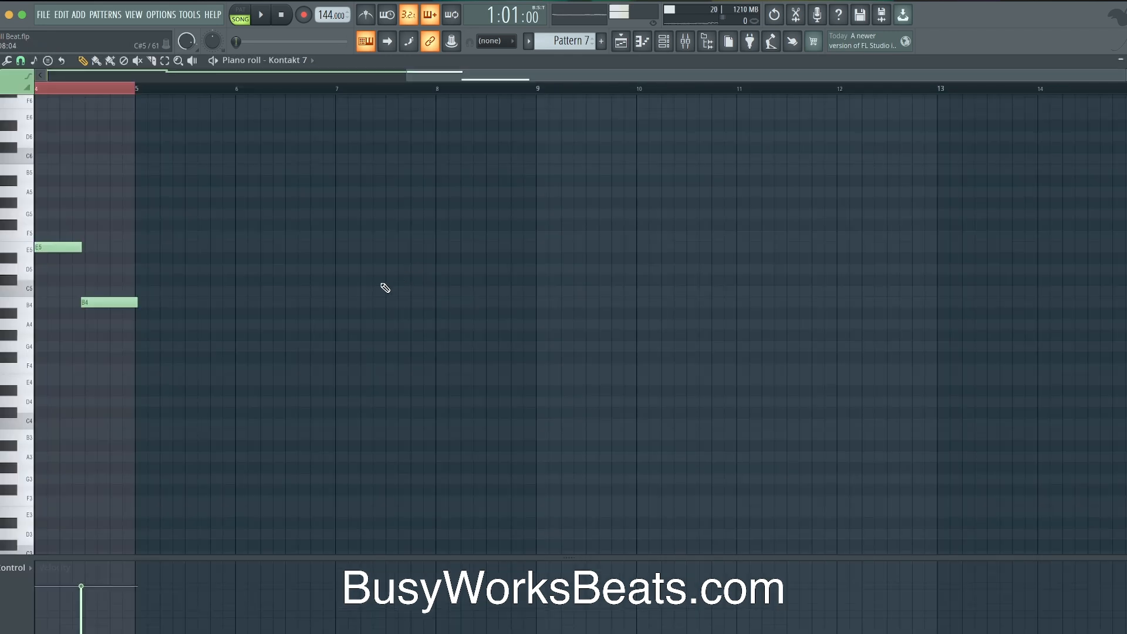
scroll(385, 288, "left", 4)
right_click(259, 87)
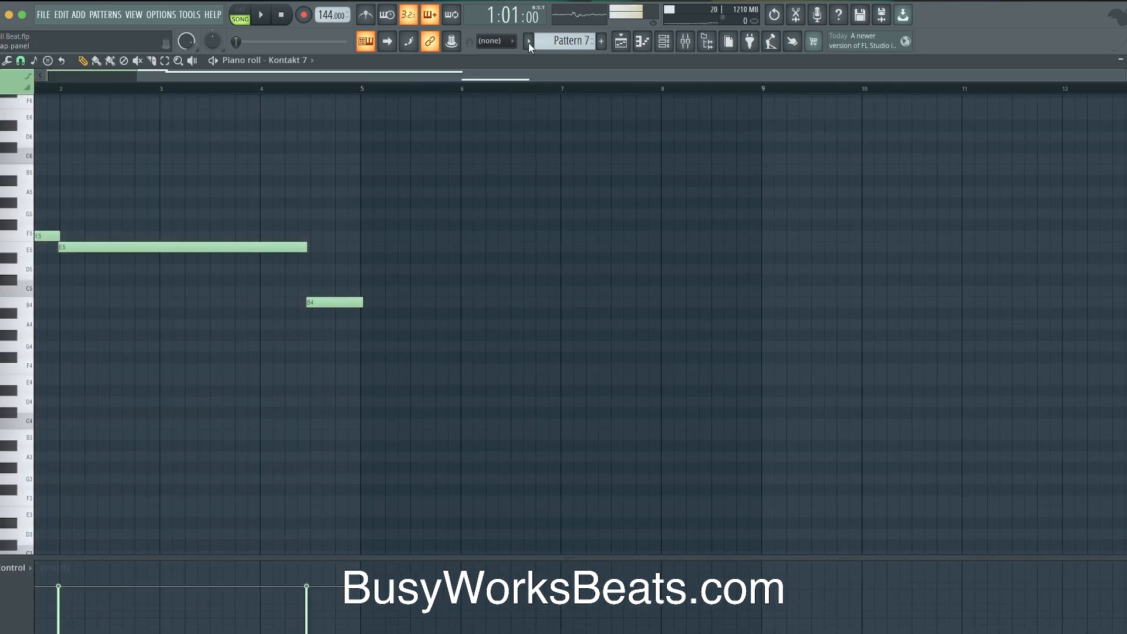
left_click(621, 41)
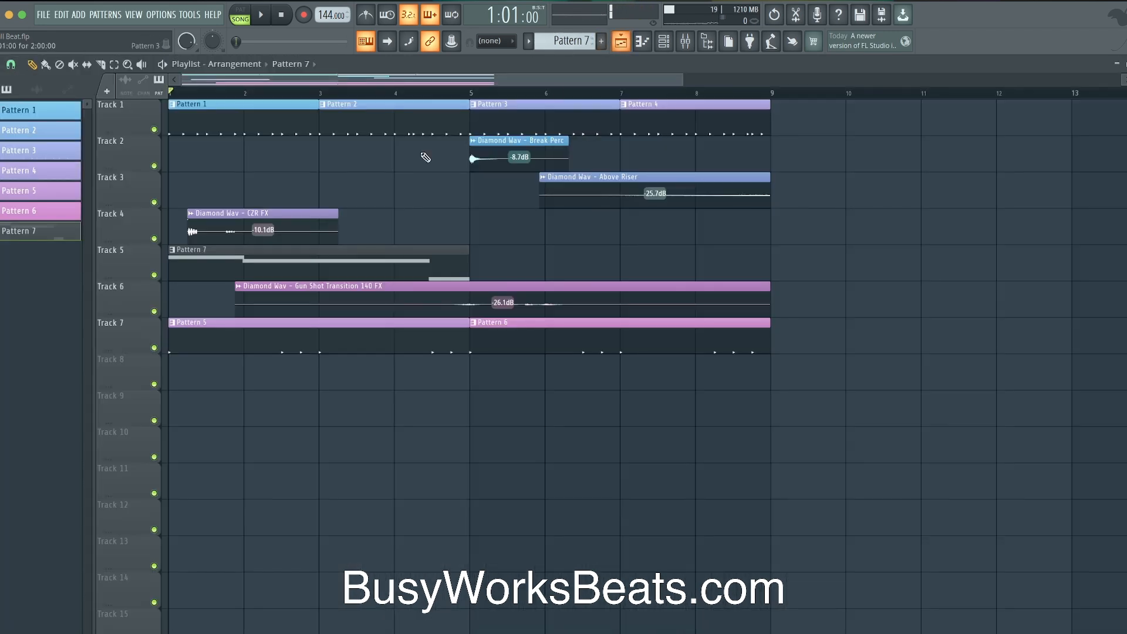
Step: Consolidate Track 5 to audio from the track start
right_click(135, 260)
mouse_move(217, 471)
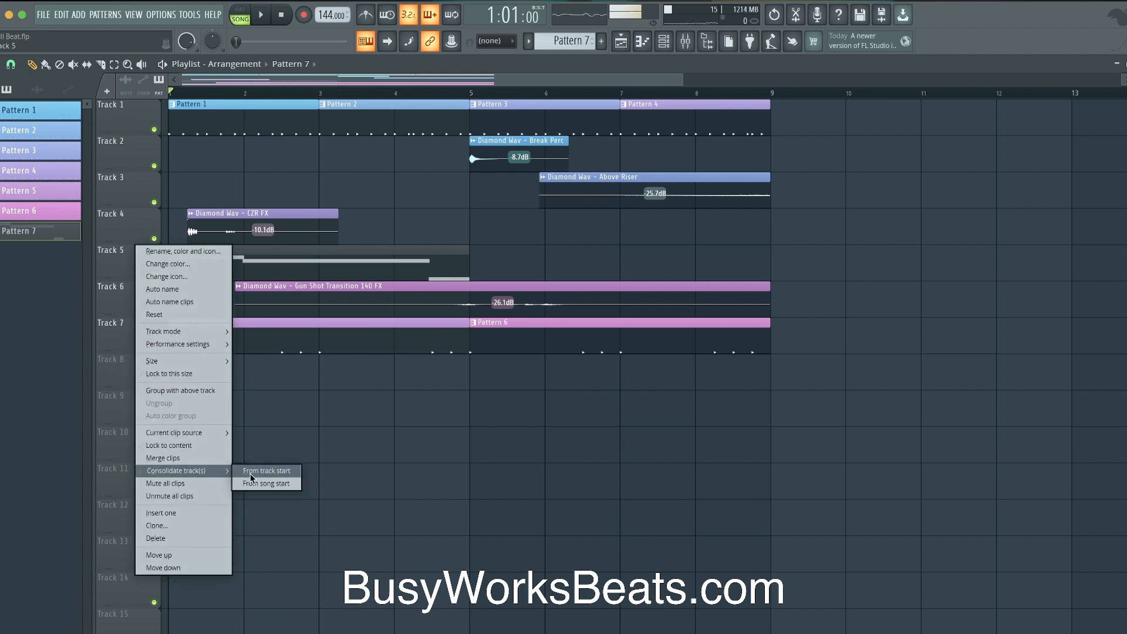
left_click(263, 476)
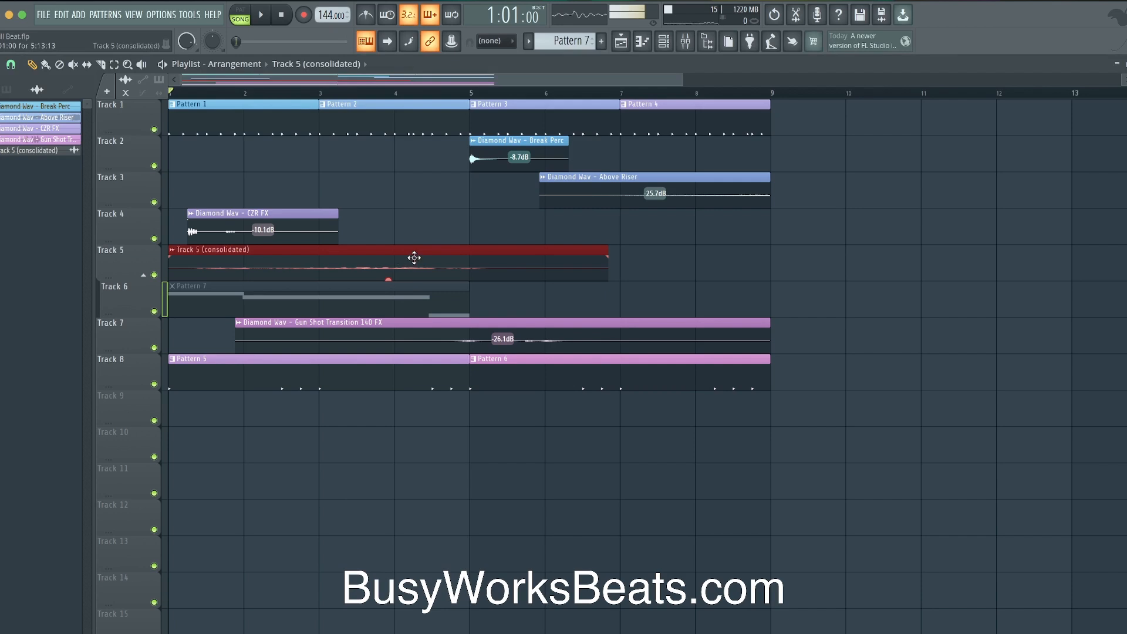
Step: Play the arrangement and toggle the mute switch of Insert 3 in the mixer
key("space")
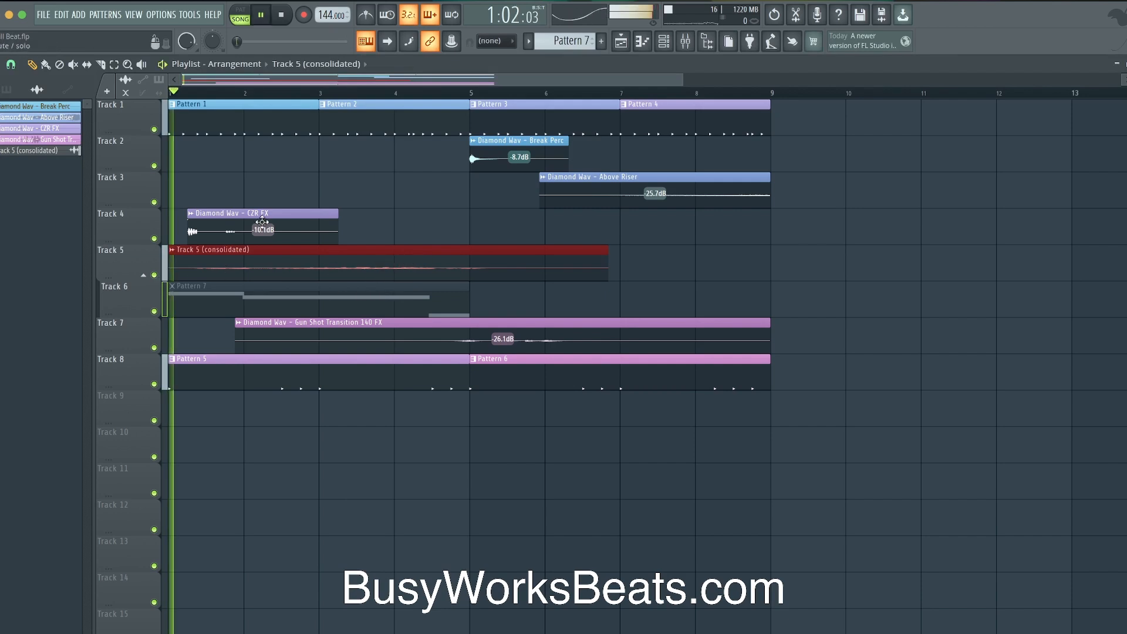
key("F9")
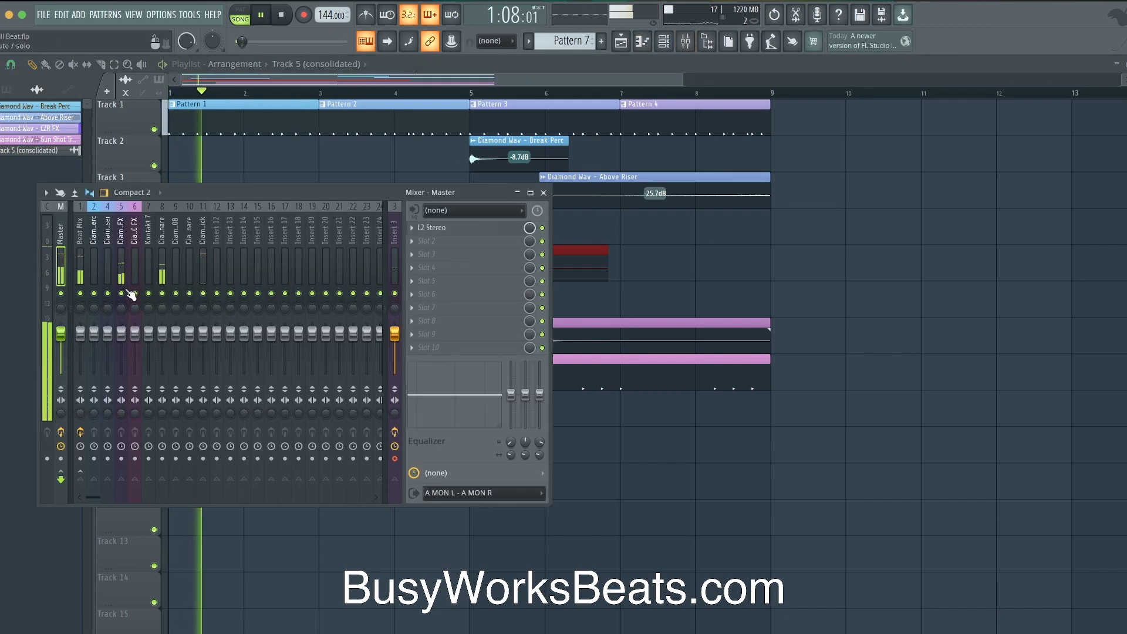
left_click(394, 293)
key("F9")
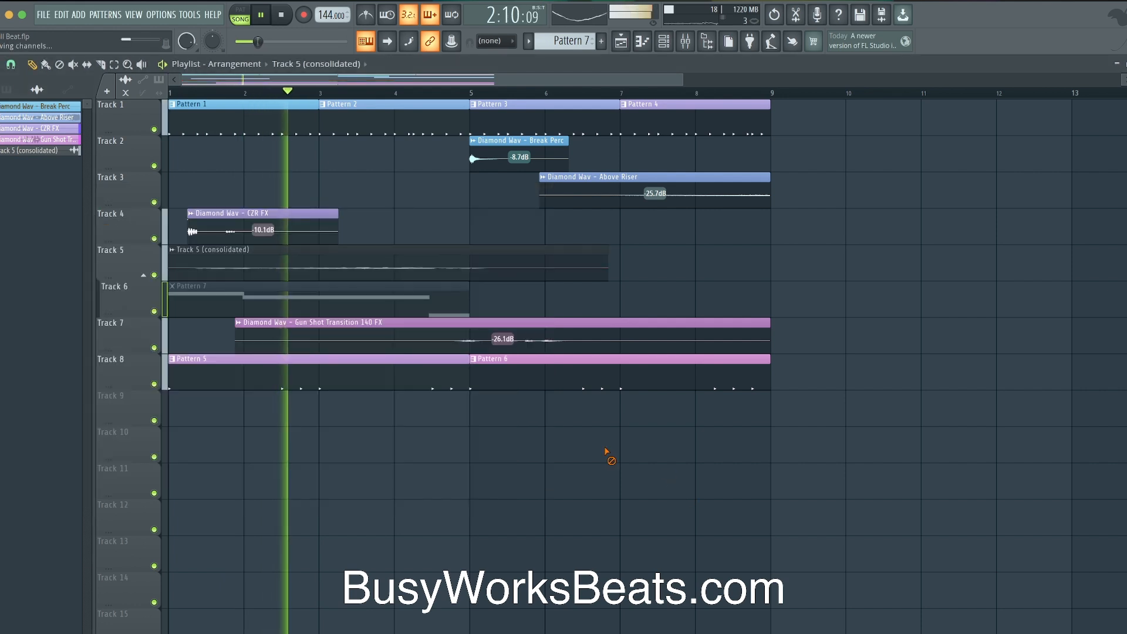
Step: Rename the consolidated audio clip on Track 5 as Strings
left_click(174, 253)
type("Strings")
key("Return")
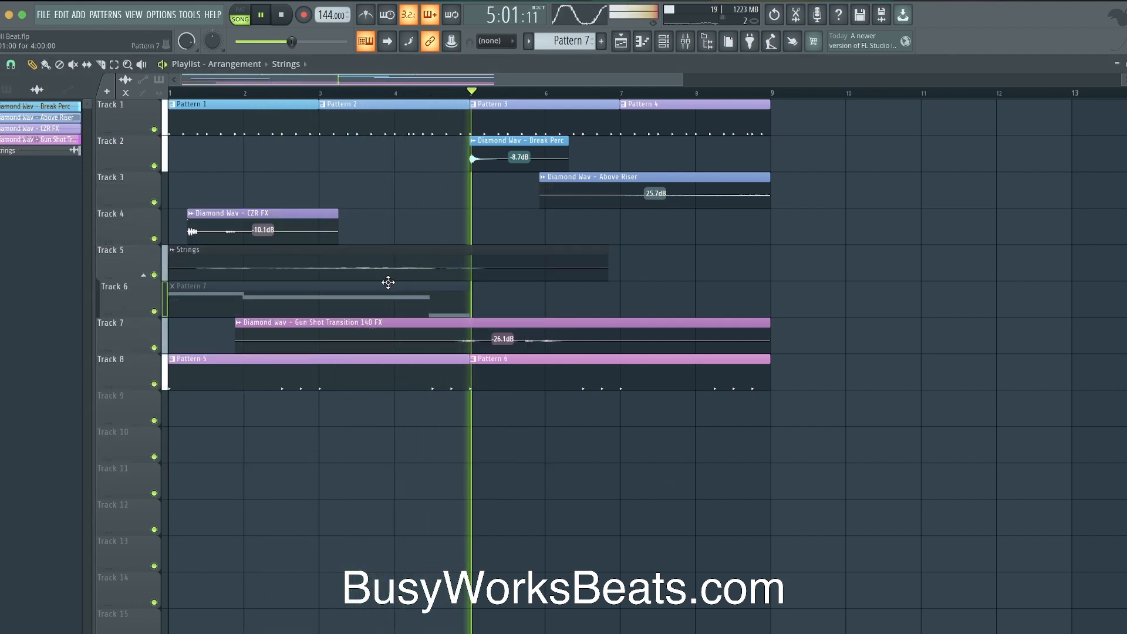
Step: Replay the arrangement, make Track 5 taller and check the mixer levels
key("space")
key("space")
left_click_drag(131, 276, 132, 294)
left_click(685, 42)
key("space")
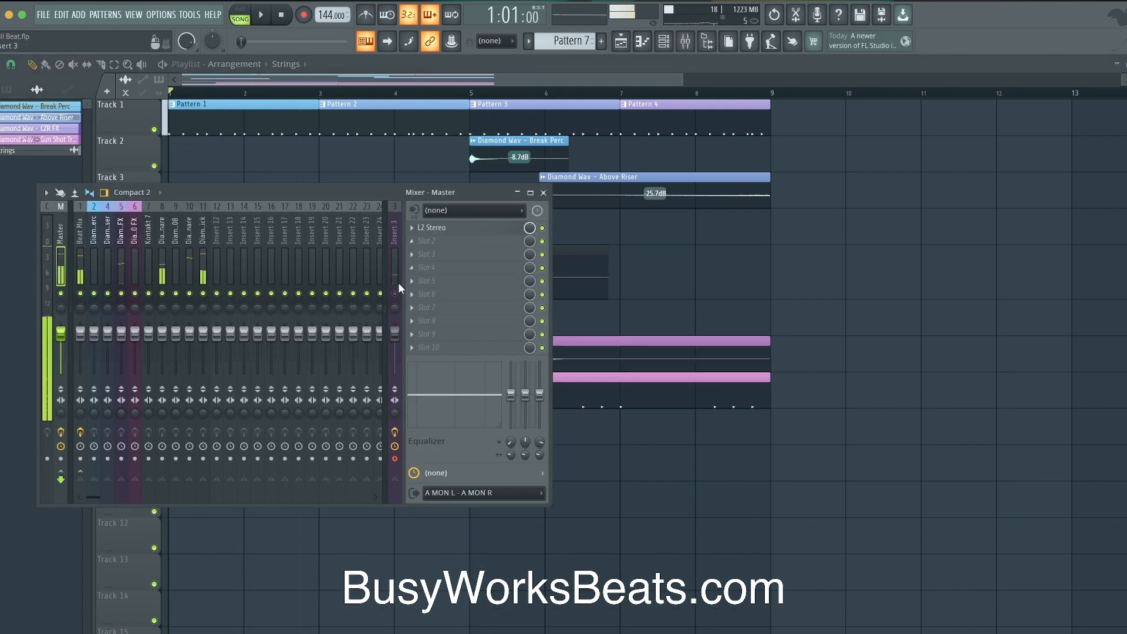
key("F9")
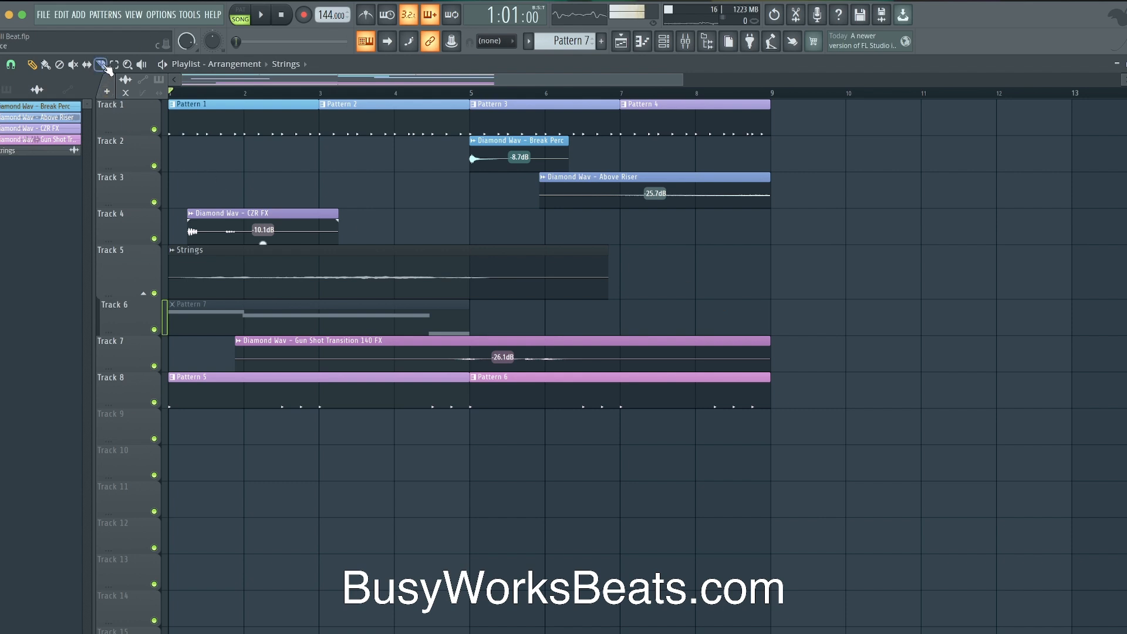
Step: Trim the Strings clip to end at bar 5 and recolor it Orchid #E683CB
right_click(479, 292)
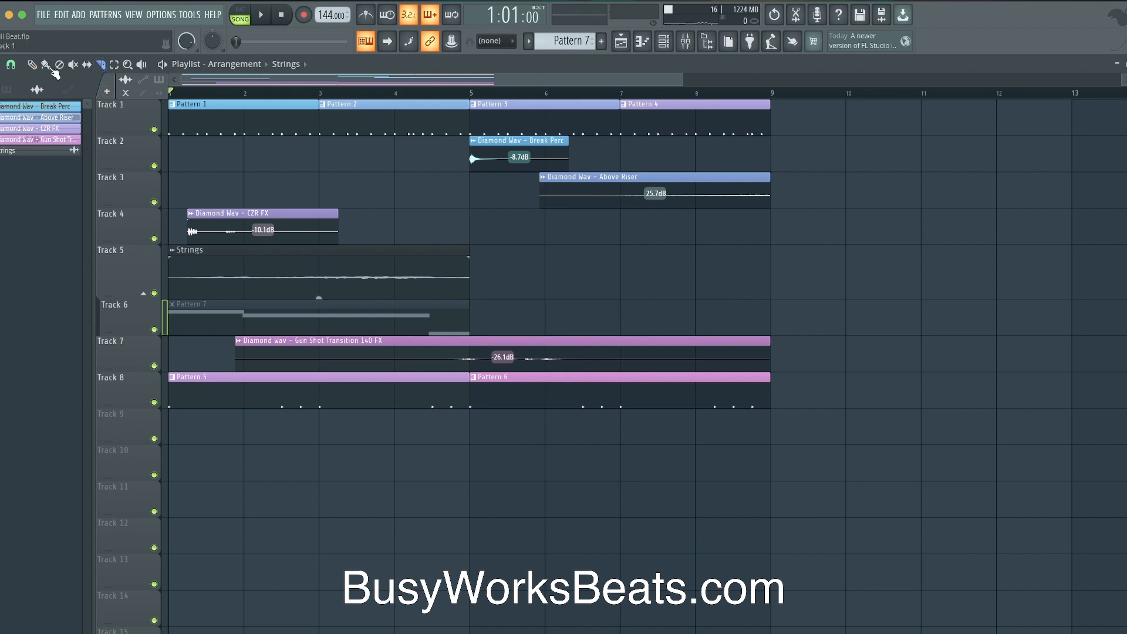
left_click(171, 247)
key("r")
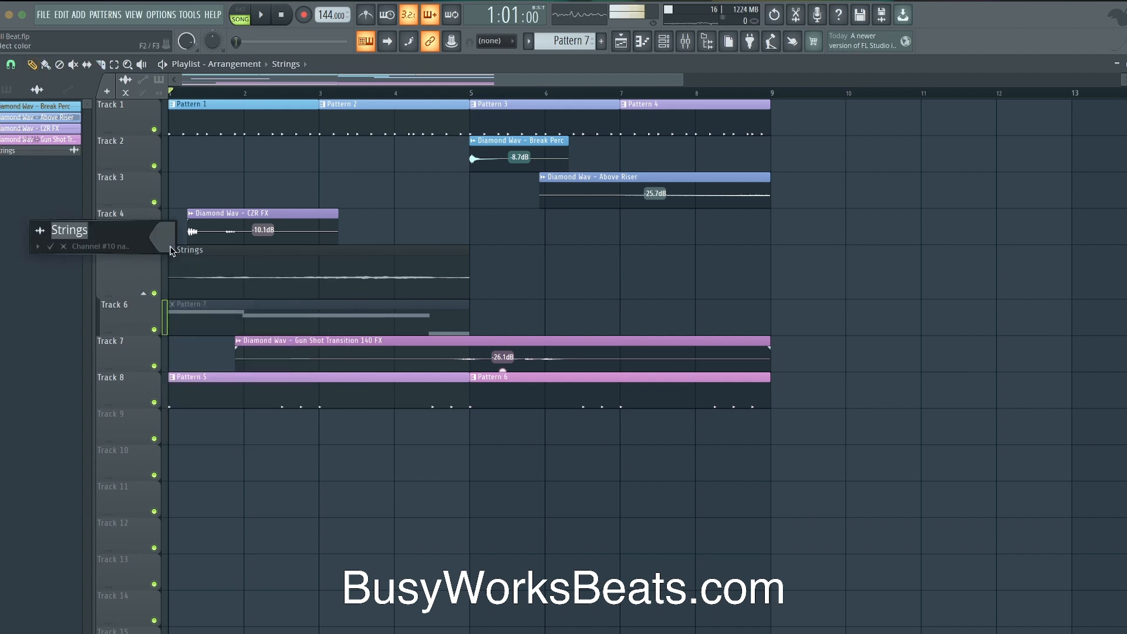
left_click(168, 235)
left_click(245, 294)
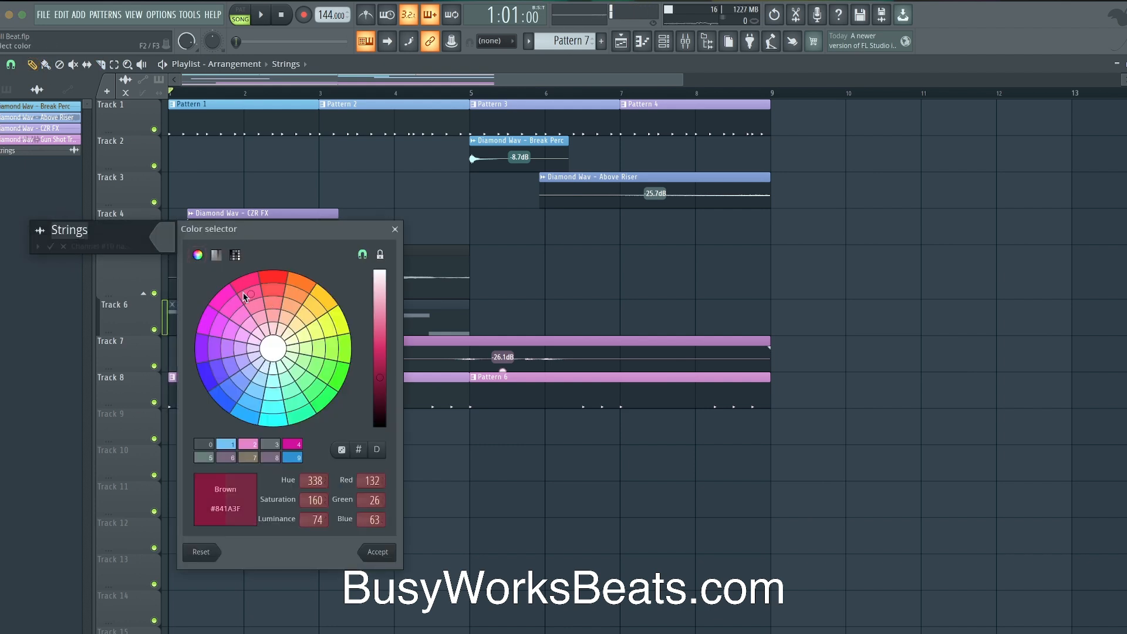
left_click(258, 448)
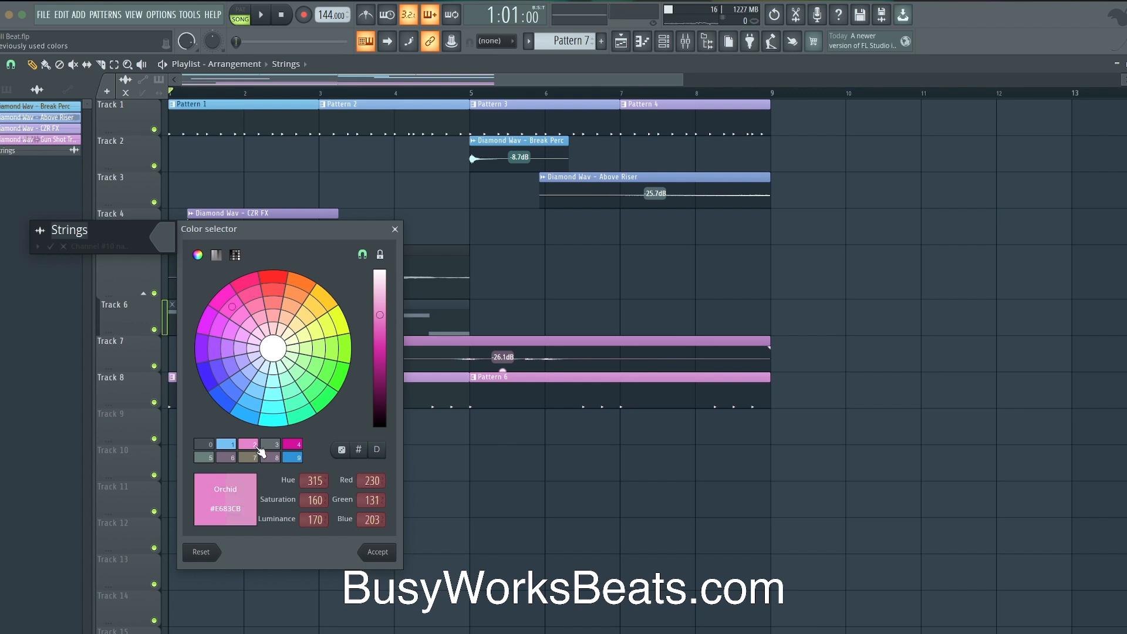
key("Return")
key("Return")
Step: Select the arrangement from bar 1 to bar 9 and preview it with the Strings clip
key("ctrl+a")
right_click(534, 313)
key("space")
key("space")
key("space")
key("space")
key("space")
key("space")
key("space")
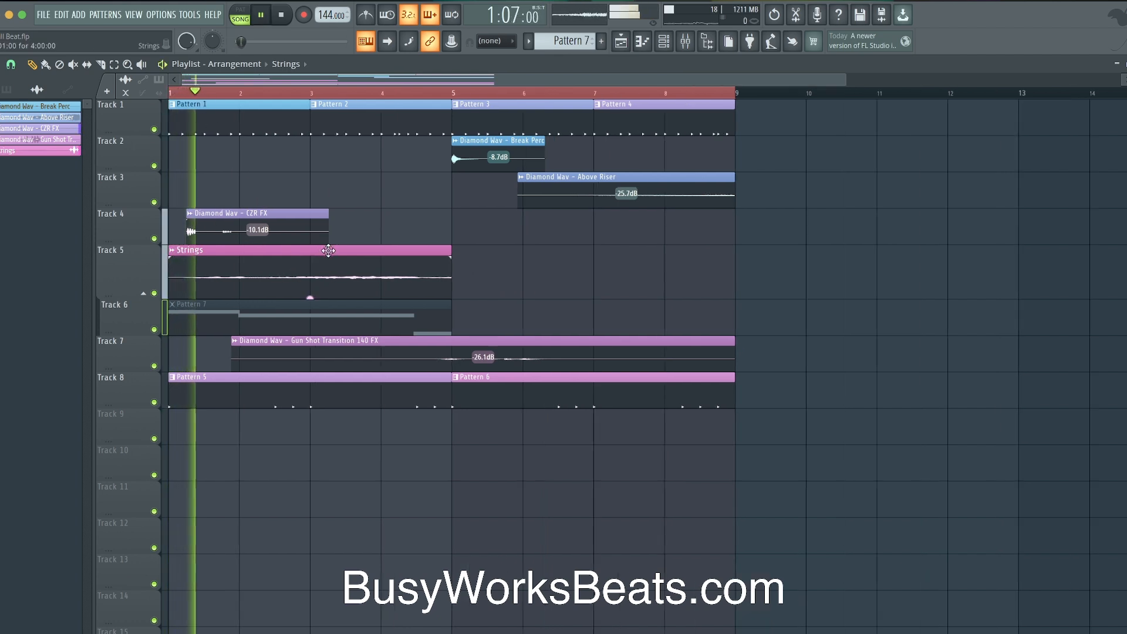
Step: Duplicate the Strings clip on Track 5 to fill bars 5 to 9 and stop playback
scroll(328, 251, "down", 3)
left_click(230, 252, "ctrl")
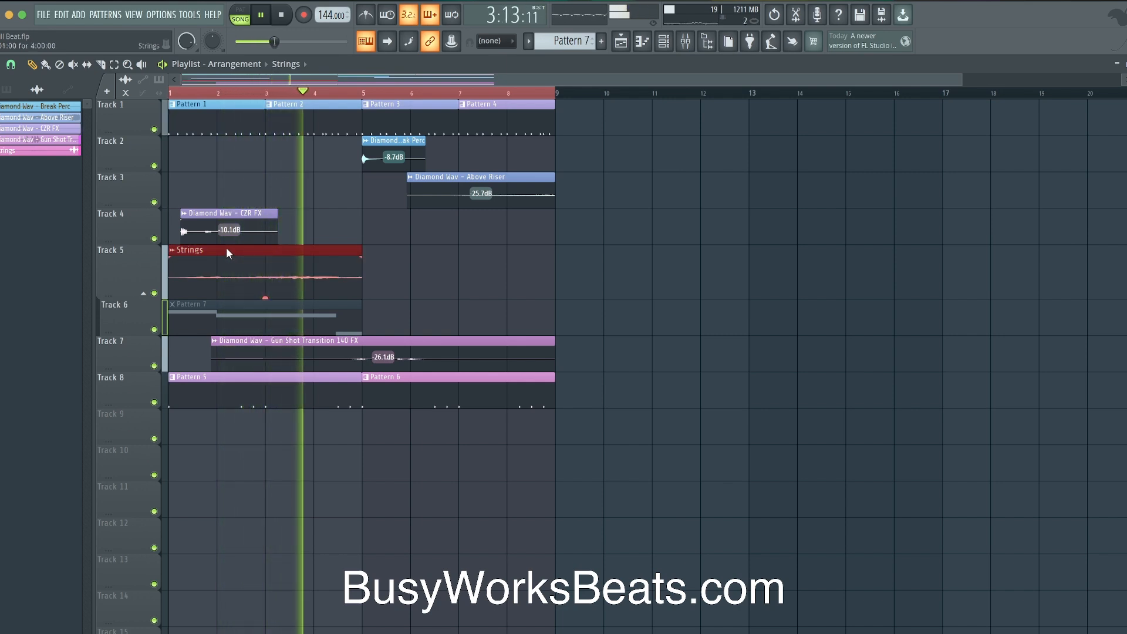
key("ctrl+b")
key("space")
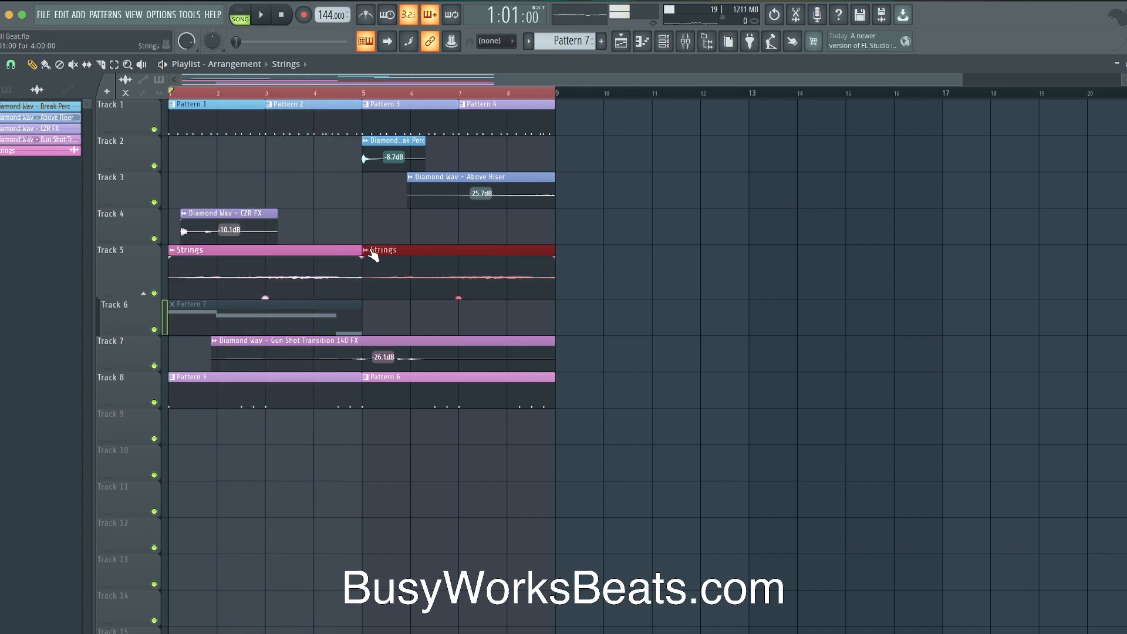
Step: Make the second Strings clip unique, look at its channel settings and undo the last change
right_click(371, 254)
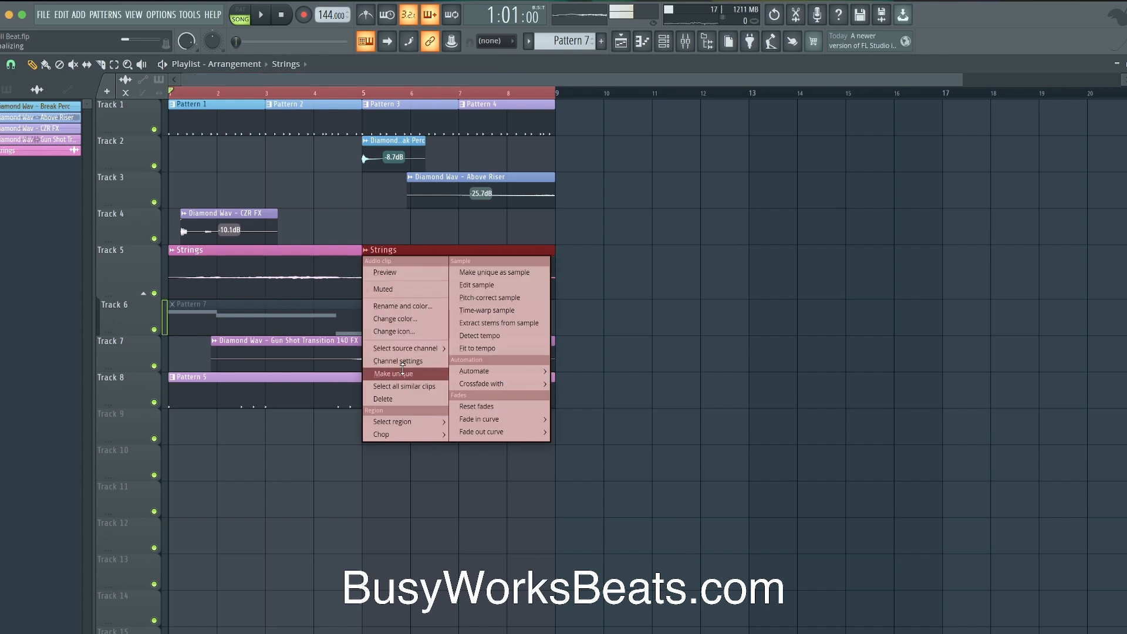
left_click(393, 374)
double_click(435, 259)
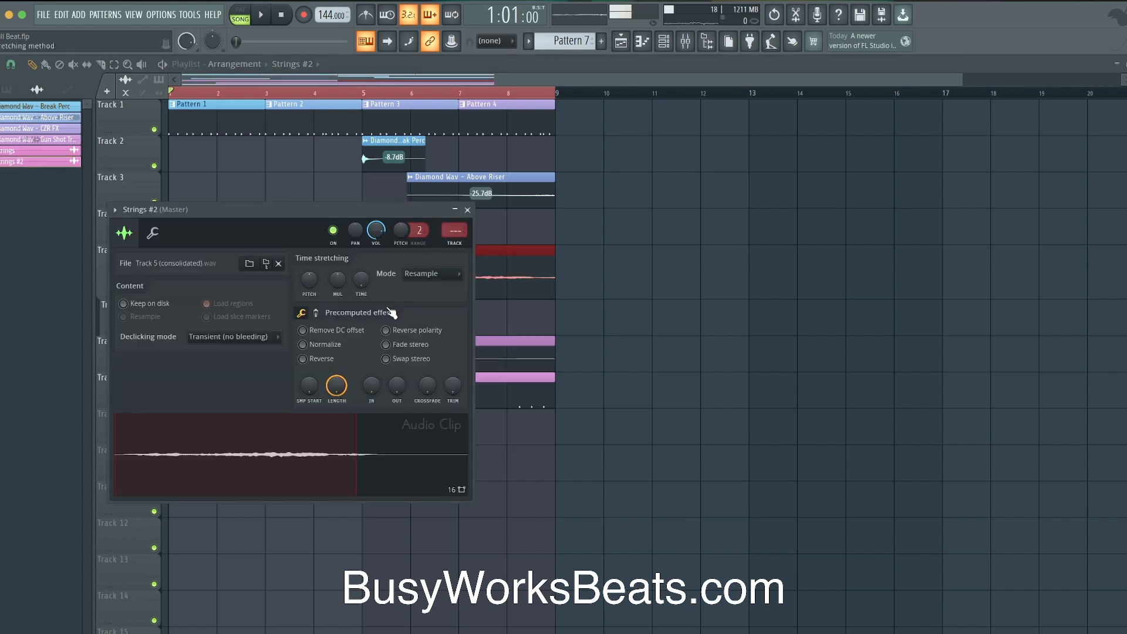
left_click(468, 211)
key("ctrl+z")
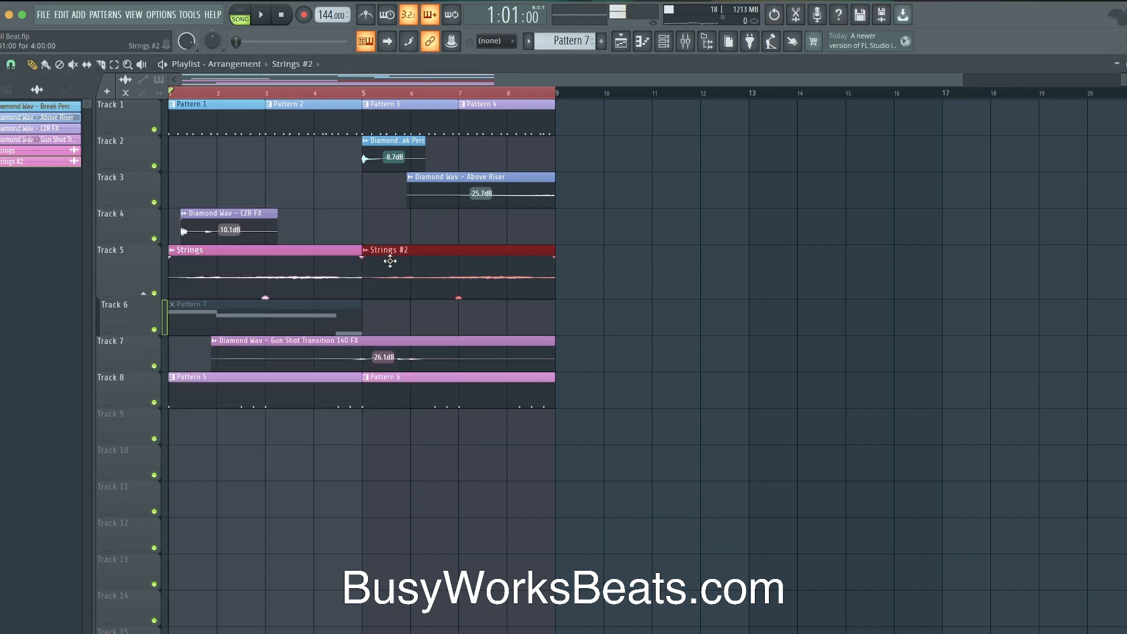
Step: Make the second strings clip on Track 5 unique as its own sample and rename it Strings 2
left_click(373, 250)
left_click(393, 373)
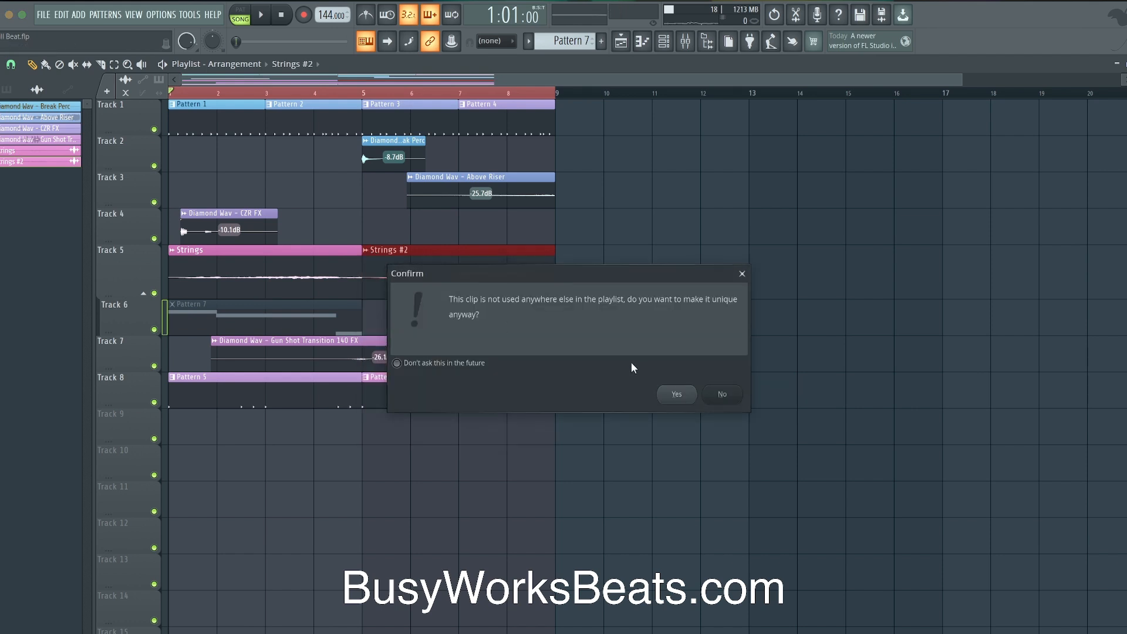
left_click(677, 394)
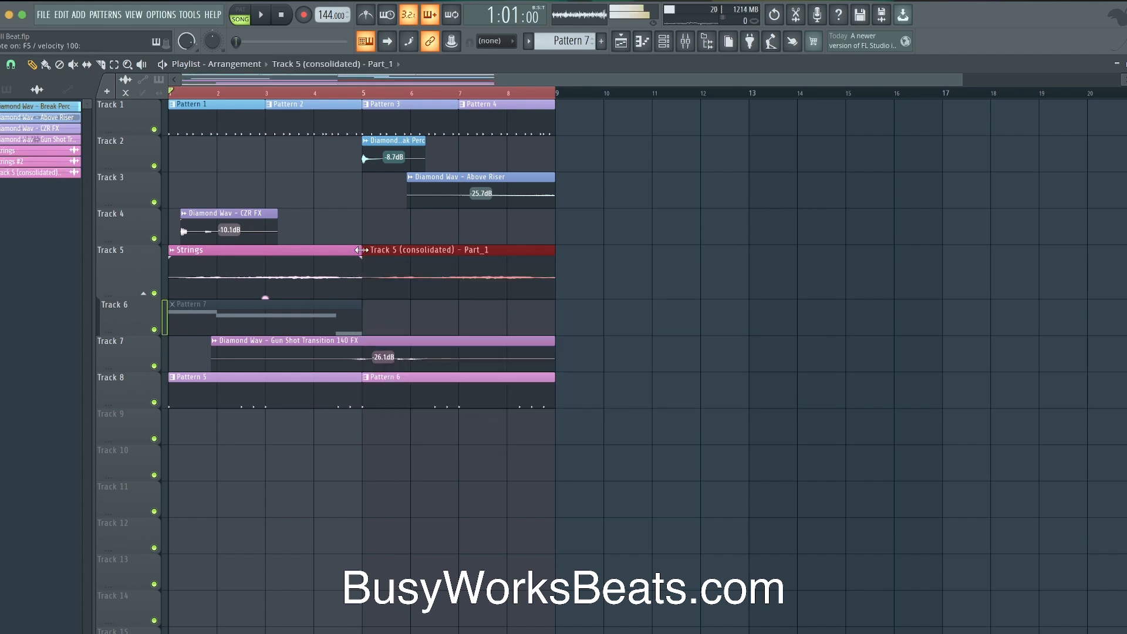
key("F2")
type("St")
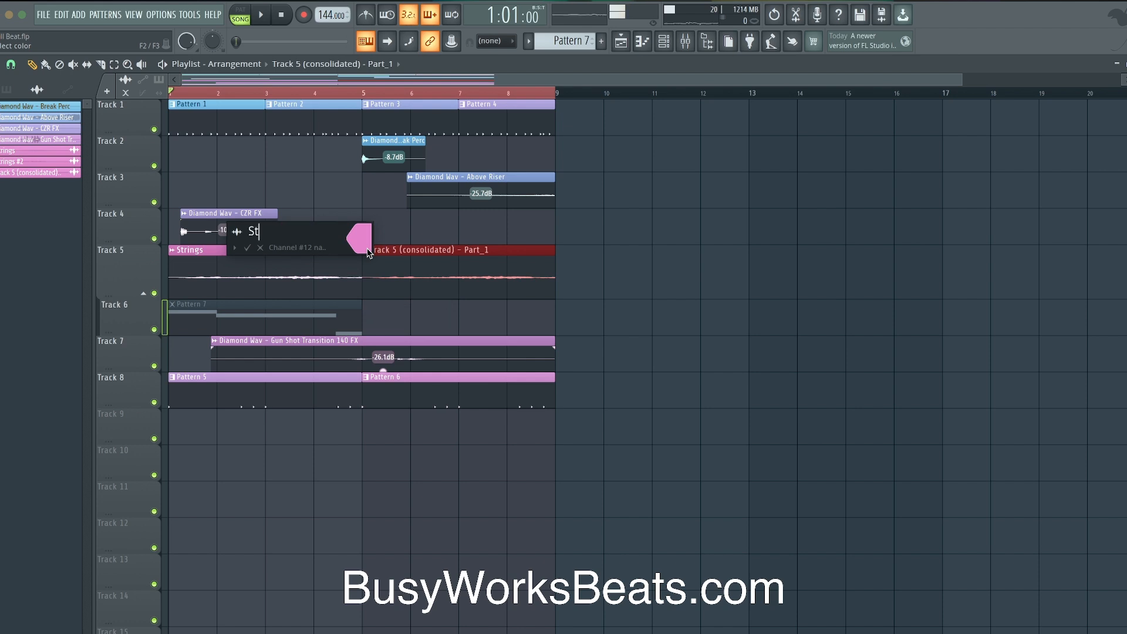
type("rings 2")
key("Return")
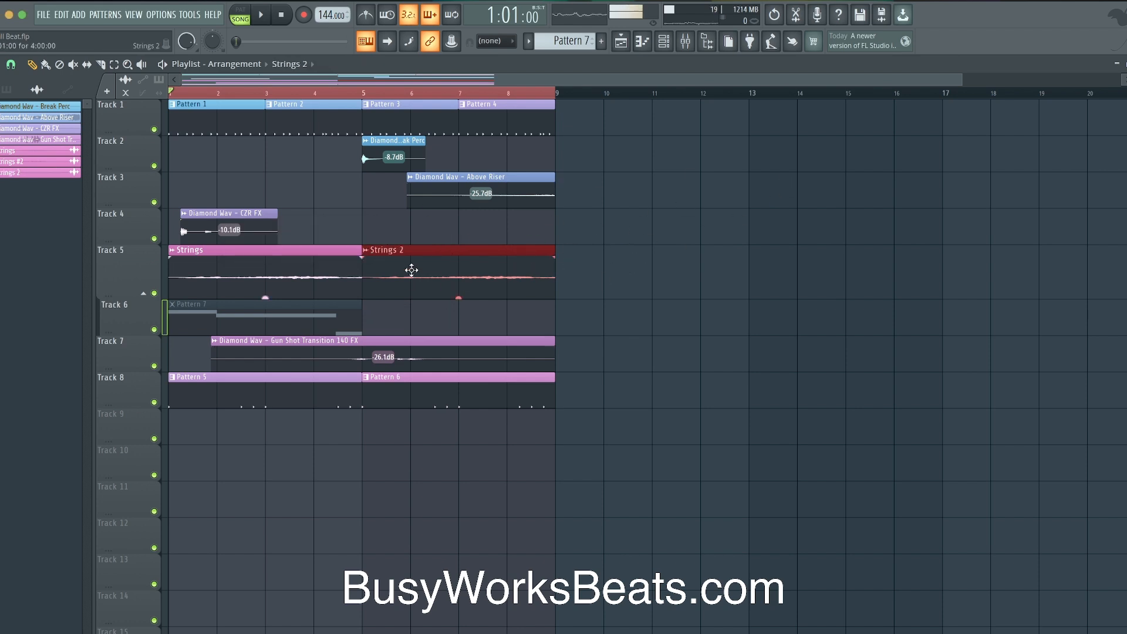
Step: Reverse the Strings 2 sample in its channel settings and play the arrangement
double_click(412, 270)
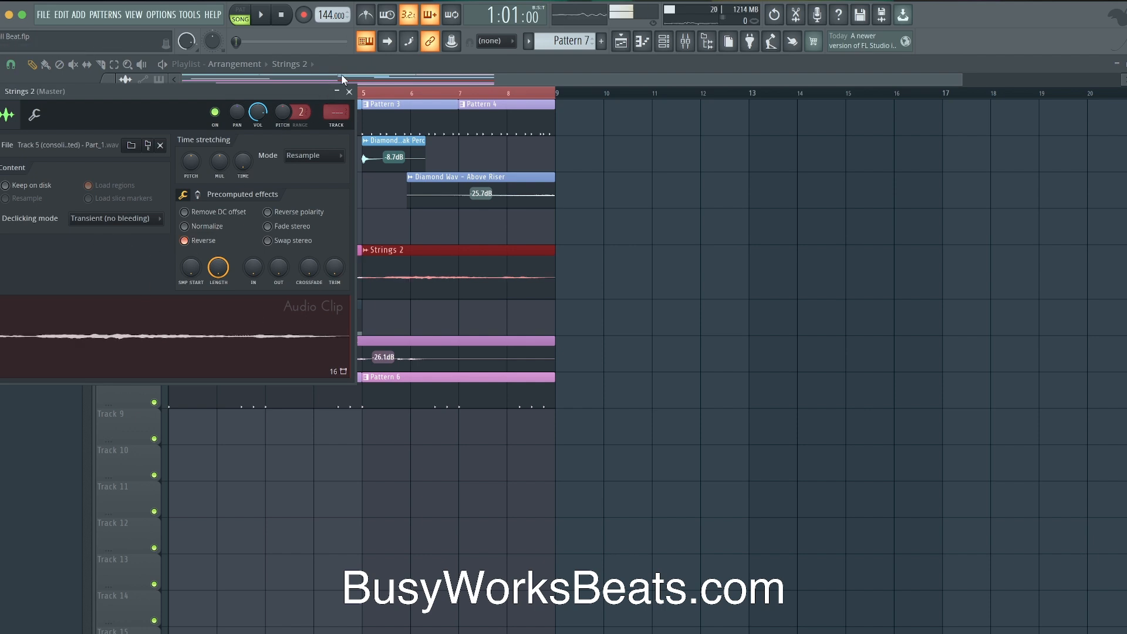
left_click(349, 91)
key("space")
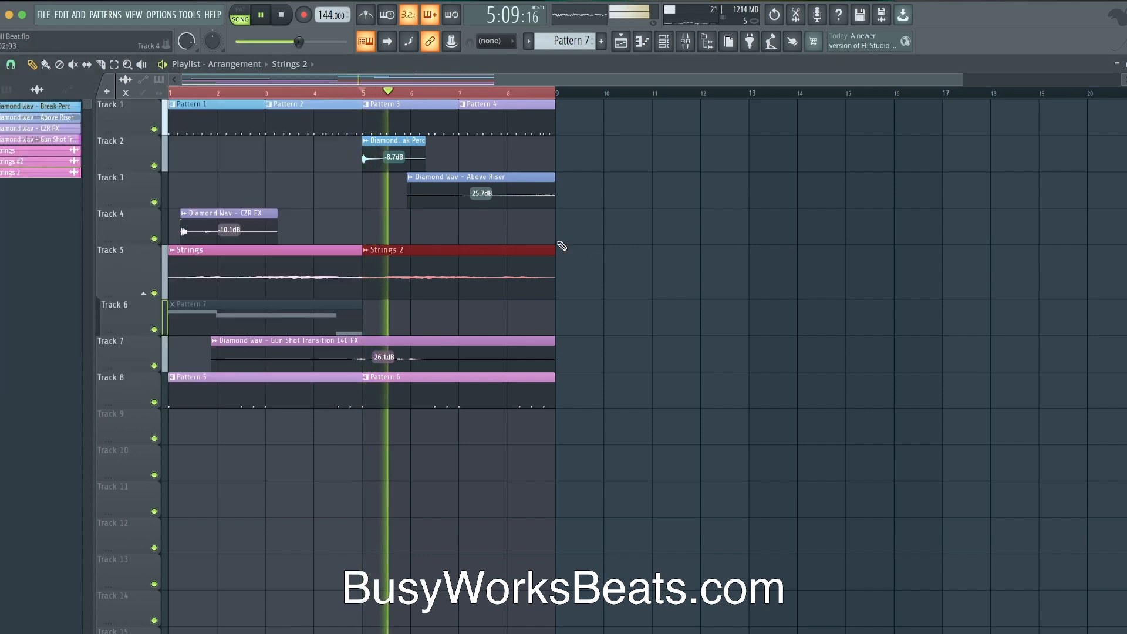
left_click(609, 268, "super")
scroll(554, 253, "down", 1)
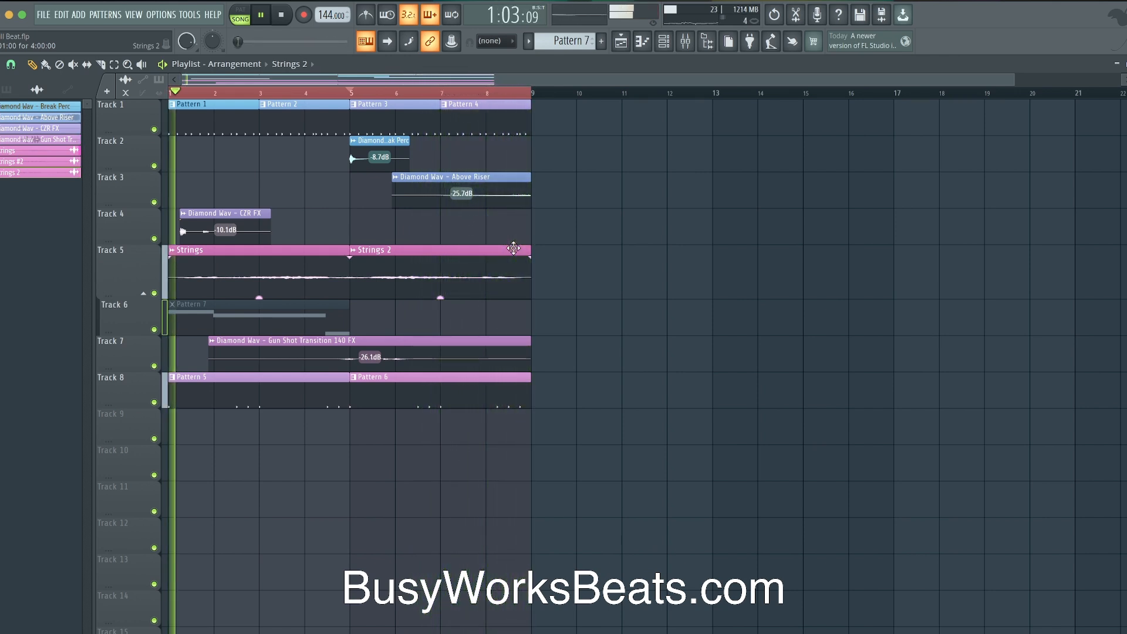
Step: Duplicate all playlist clips from bars 1 to 9 into bars 9 to 17
left_click_drag(545, 263, 329, 265)
scroll(448, 362, "down", 4)
left_click_drag(501, 446, 431, 107)
key("ctrl+d")
Step: Check the mixer during playback, moving it clear of the clips, then close it and stop playback
key("F9")
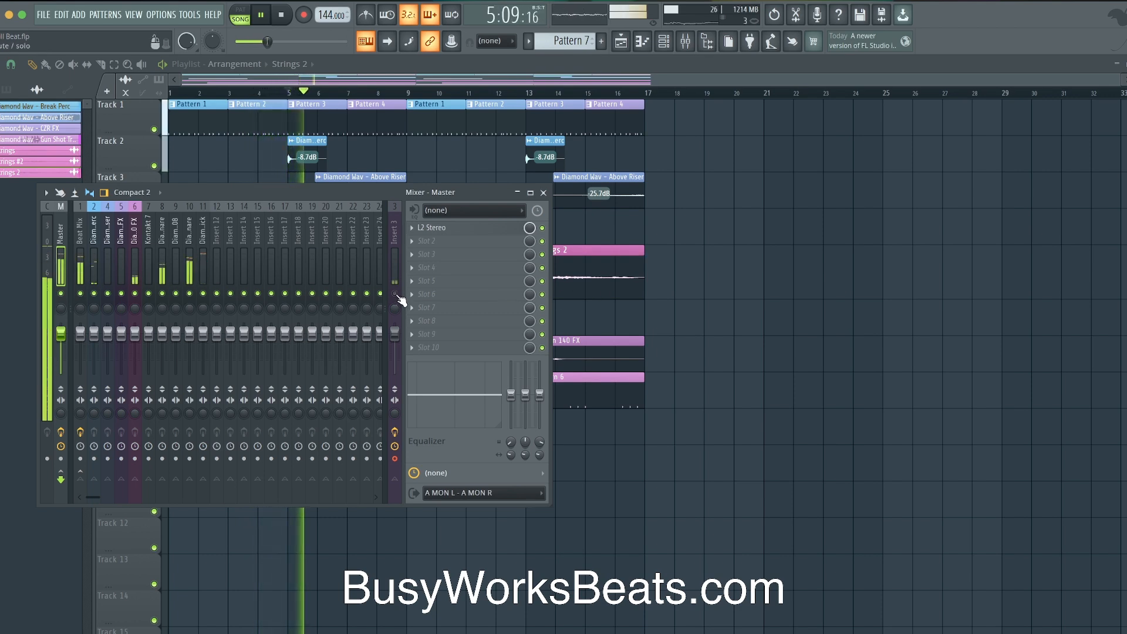
left_click_drag(386, 193, 398, 316)
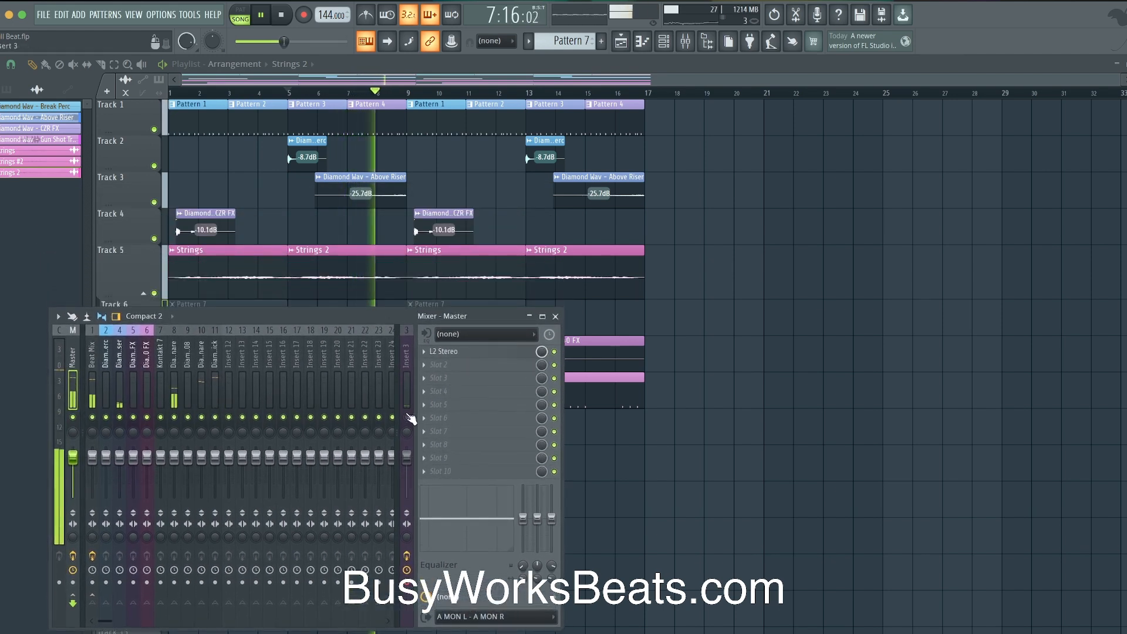
left_click(556, 316)
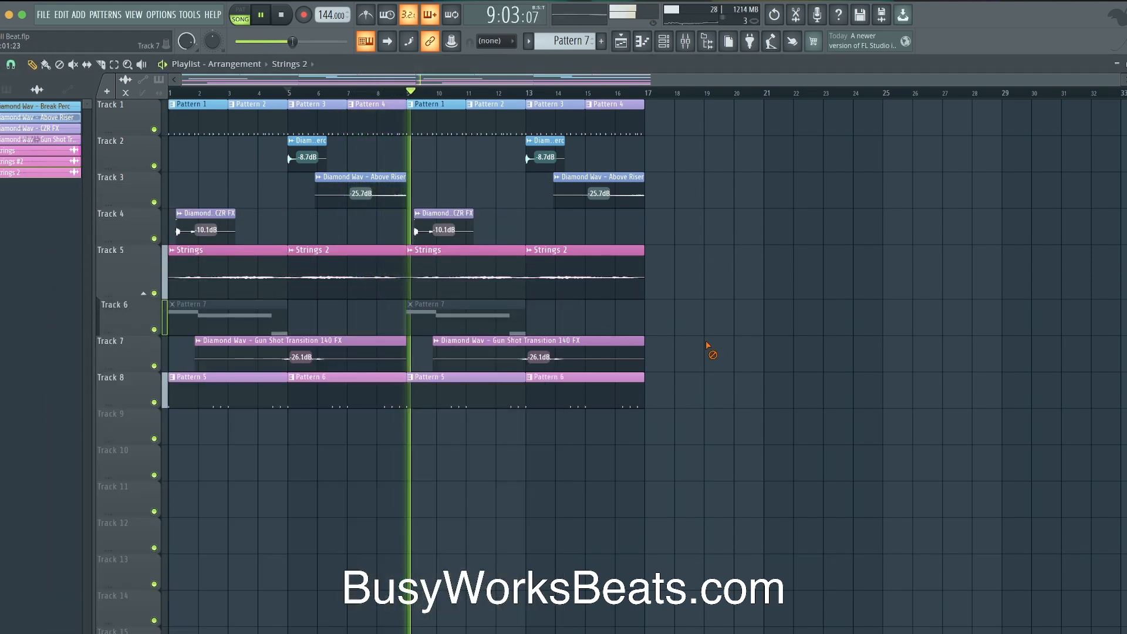
key("space")
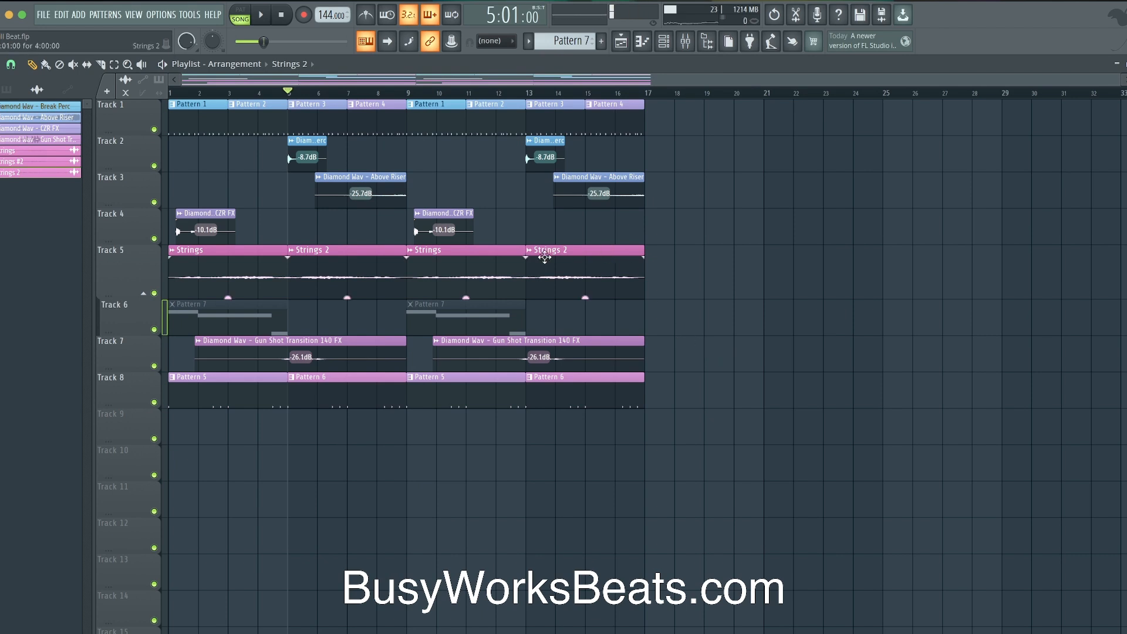
Step: Consolidate the Strings and Strings 2 clips in bars 9 to 17 into one clip and rename it Strings 1 + 2
left_click_drag(456, 247, 566, 260)
key("ctrl+alt+c")
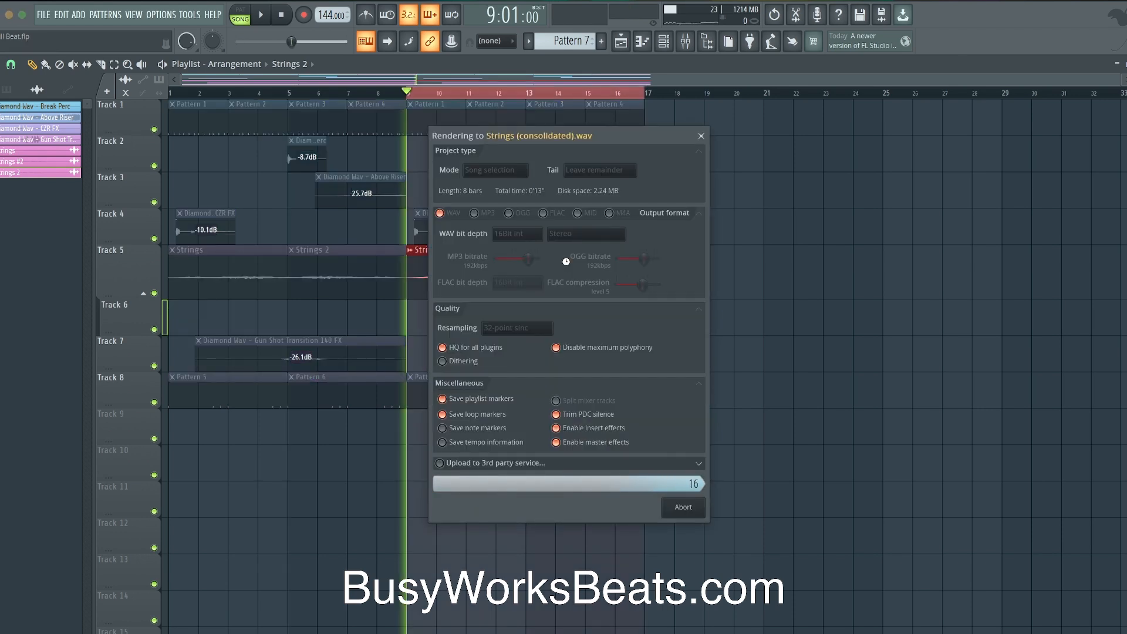
left_click(410, 251)
left_click(448, 306)
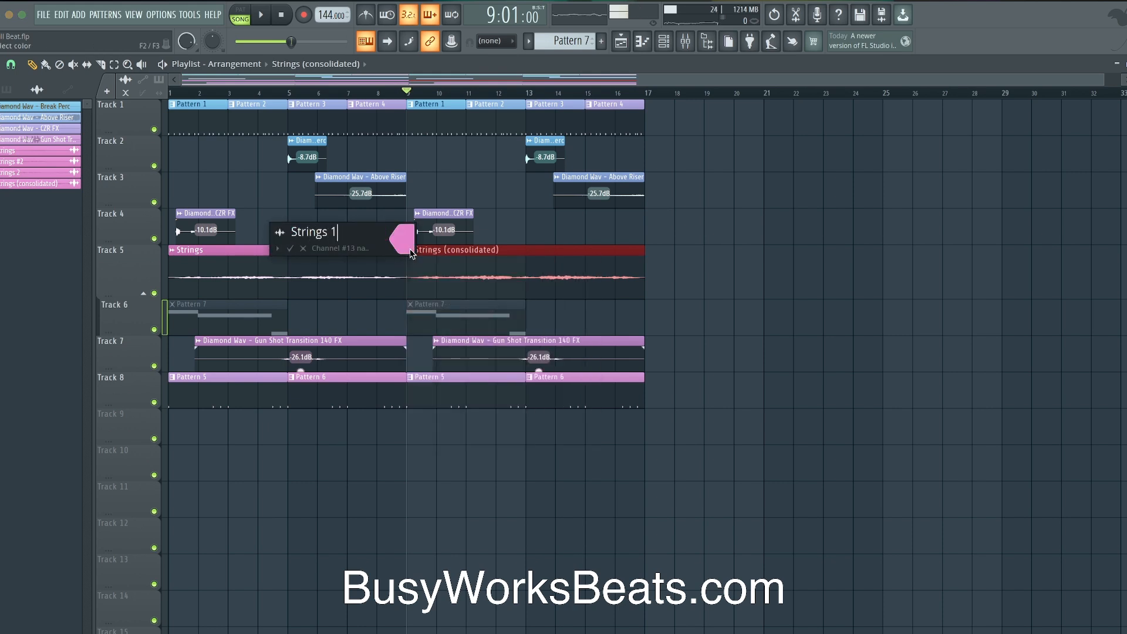
key("Return")
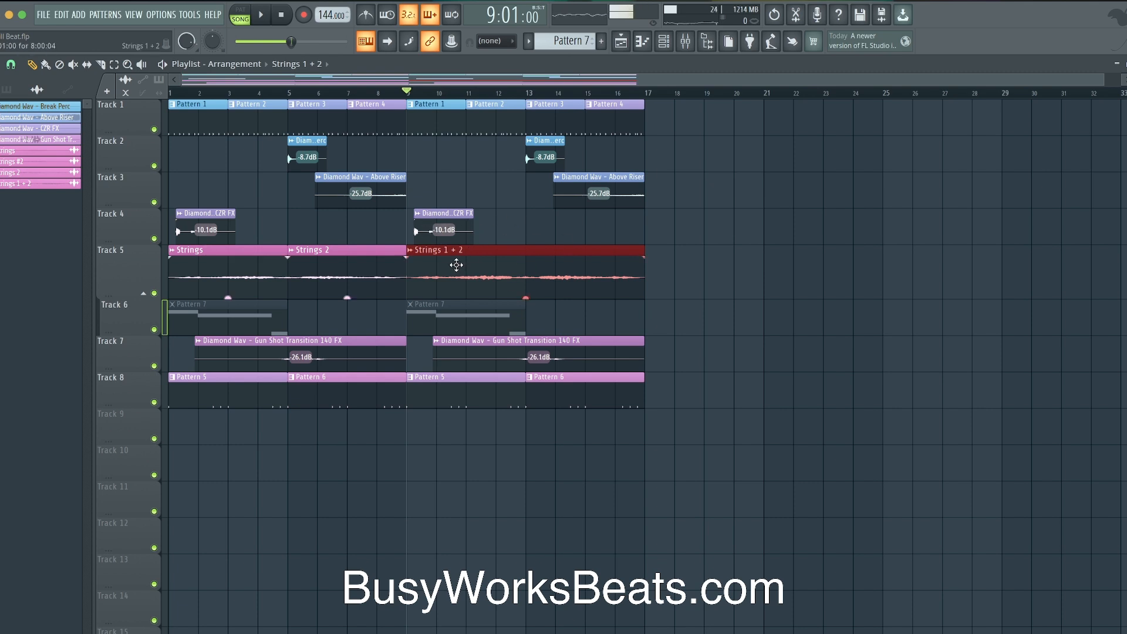
Step: Open the Strings 1 + 2 sample in a new Fruity Slicer channel
double_click(450, 260)
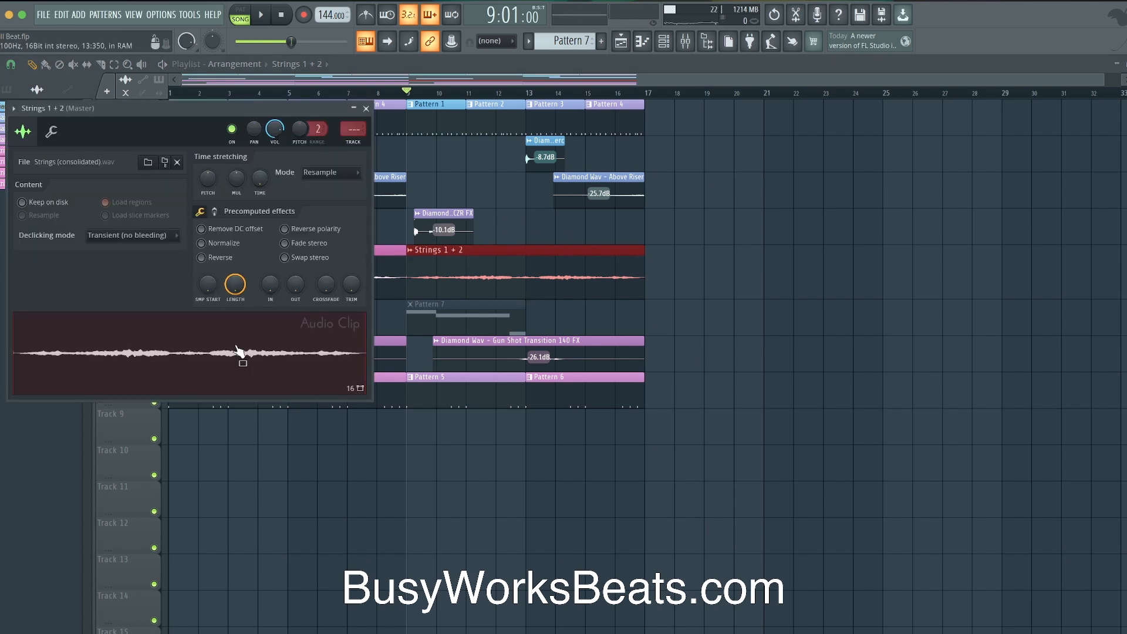
right_click(225, 347)
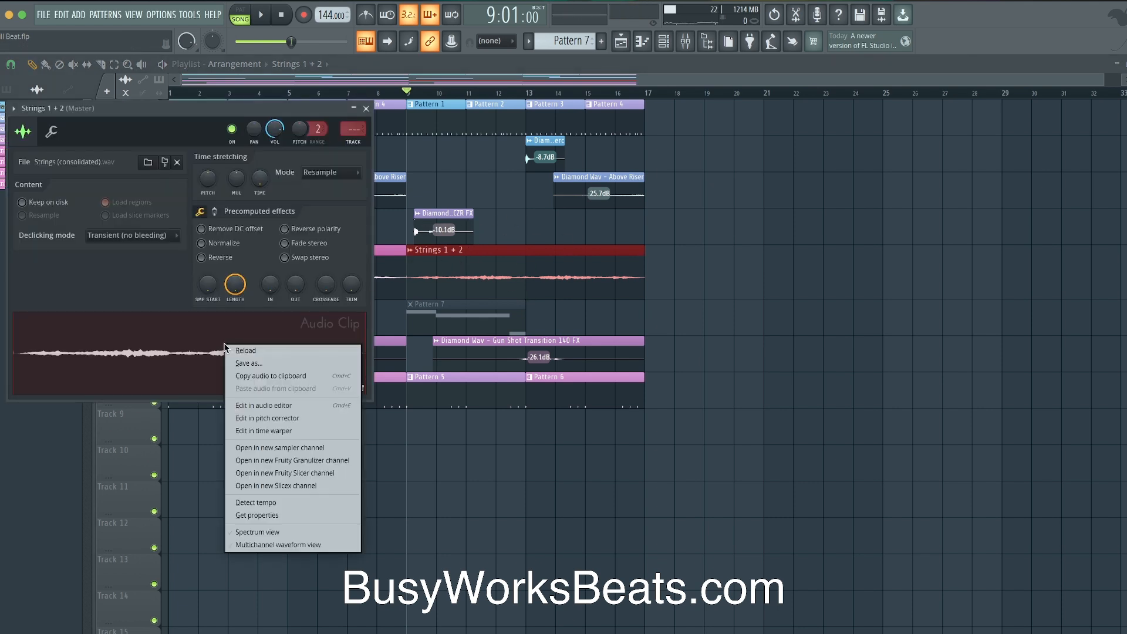
left_click(278, 473)
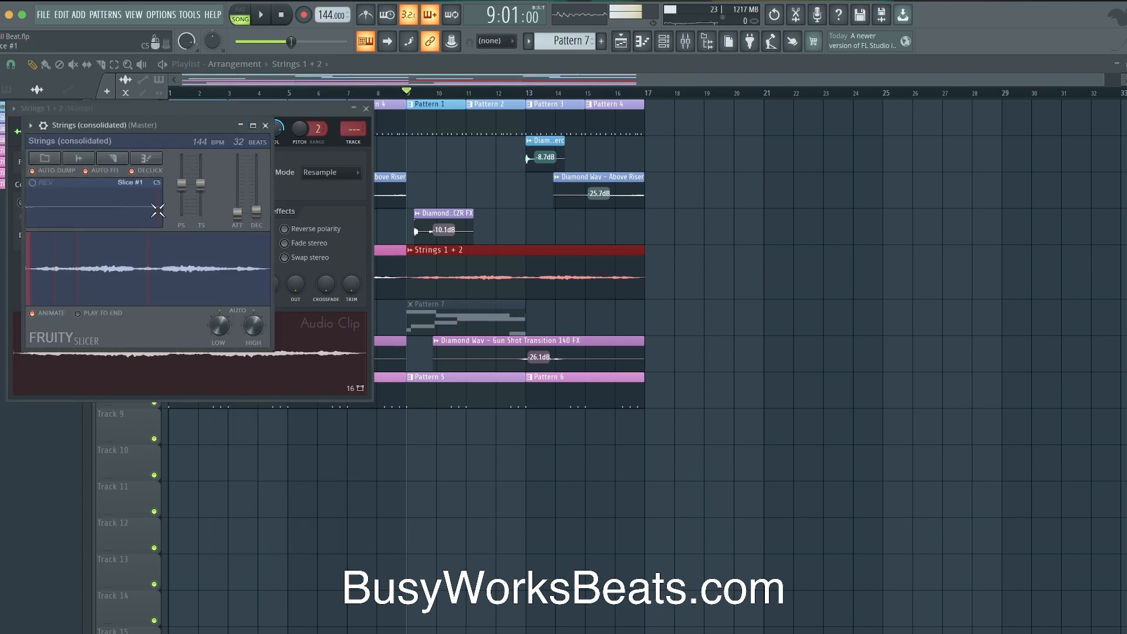
Step: Slice the consolidated strings sample by beat in Fruity Slicer and close the slicer and audio clip windows
left_click(114, 159)
left_click(145, 280)
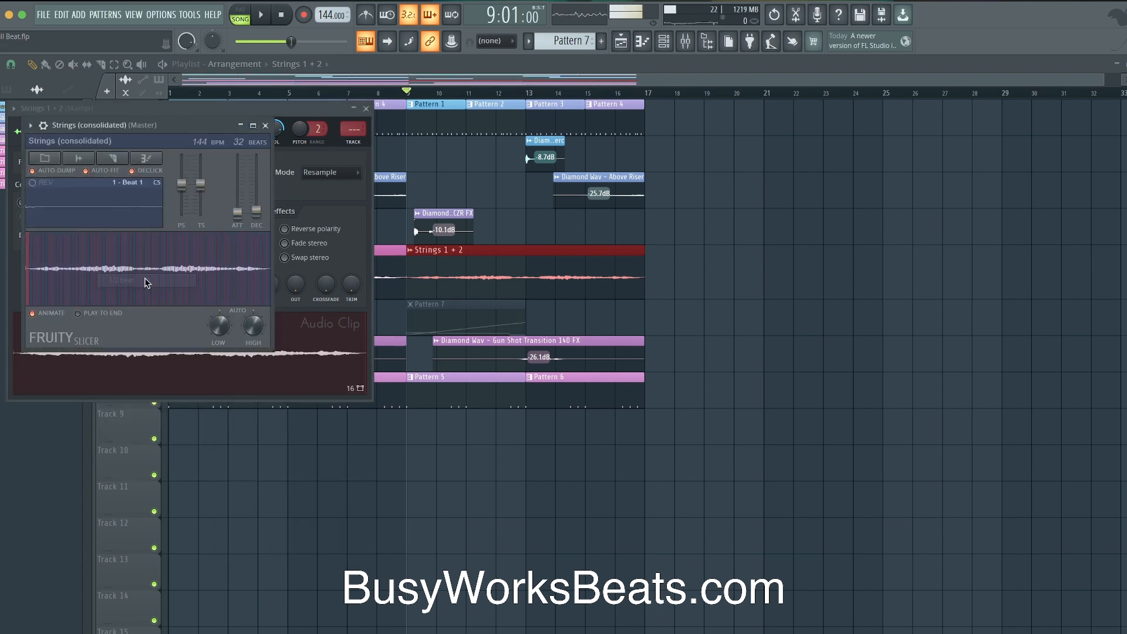
left_click(266, 127)
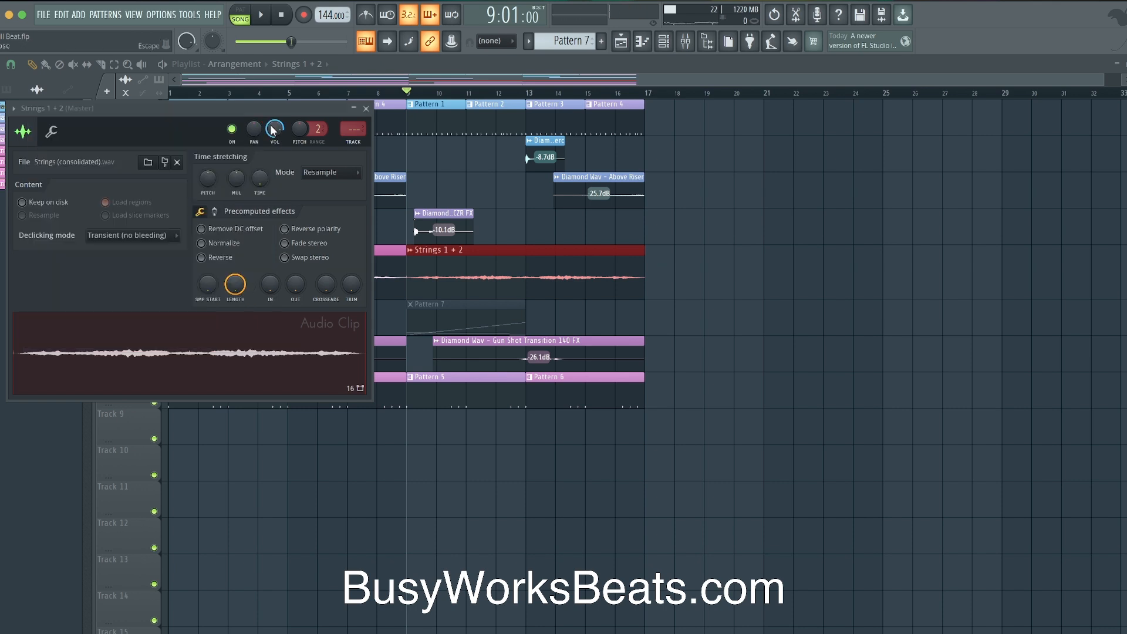
left_click(367, 109)
Step: Move the Strings (consolidated) slice notes from Pattern 7 into a new Pattern 8 and route the channel to mixer track 12
left_click(673, 43)
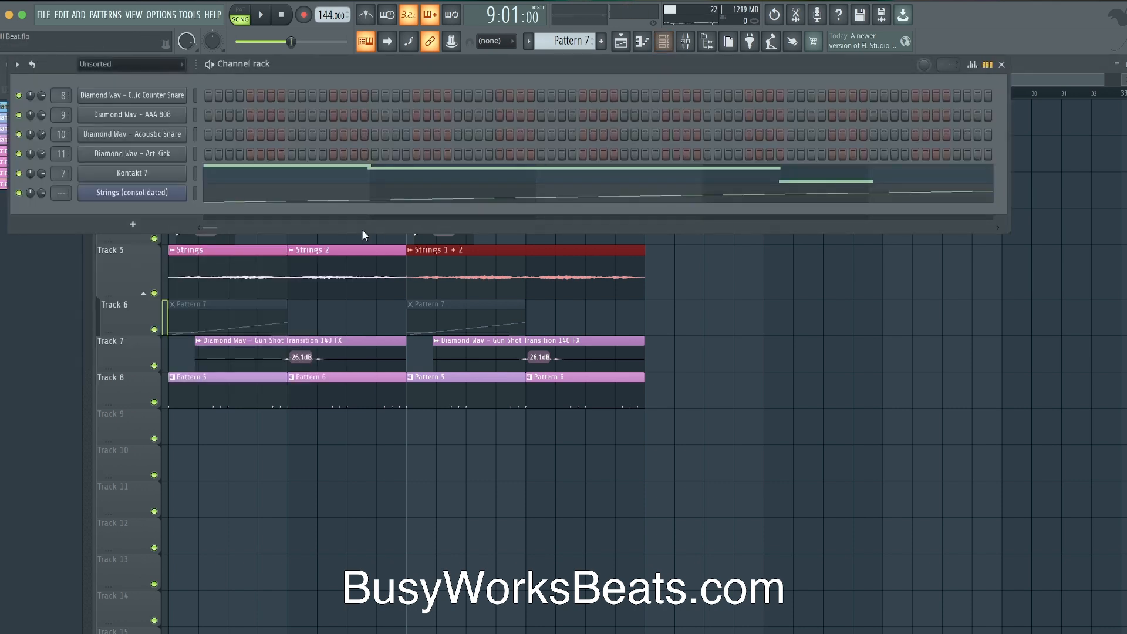
left_click(195, 194)
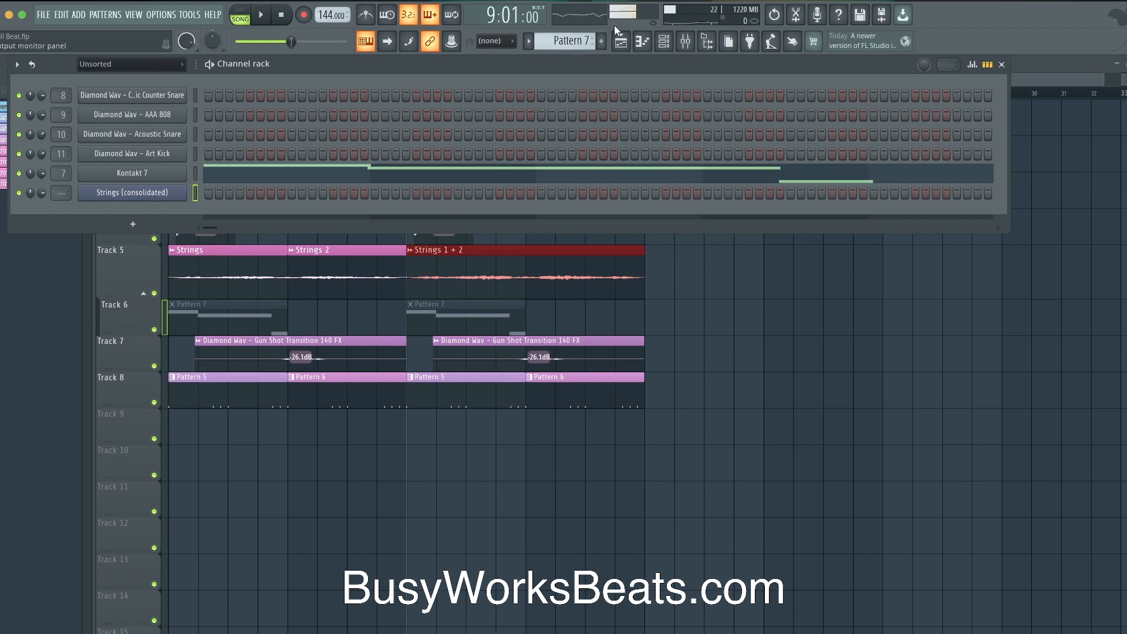
left_click(579, 42)
left_click(649, 49)
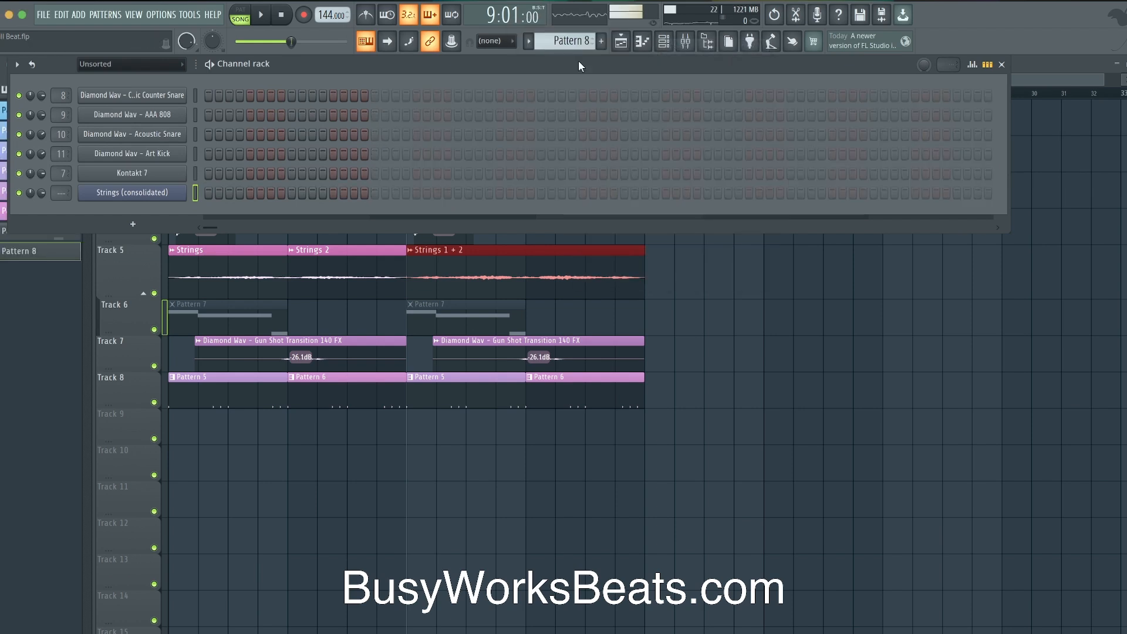
key("ctrl+v")
key("ctrl+l")
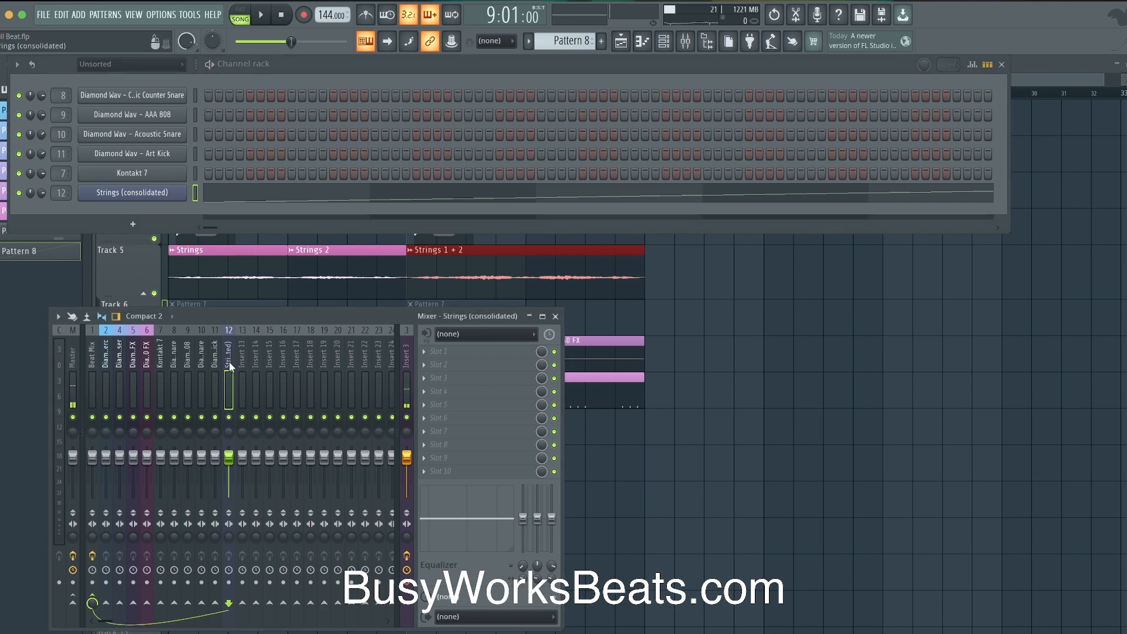
Step: Place Pattern 8 on Track 9 at bar 9 and delete the Strings 1 + 2 clip from Track 5
right_click(599, 447)
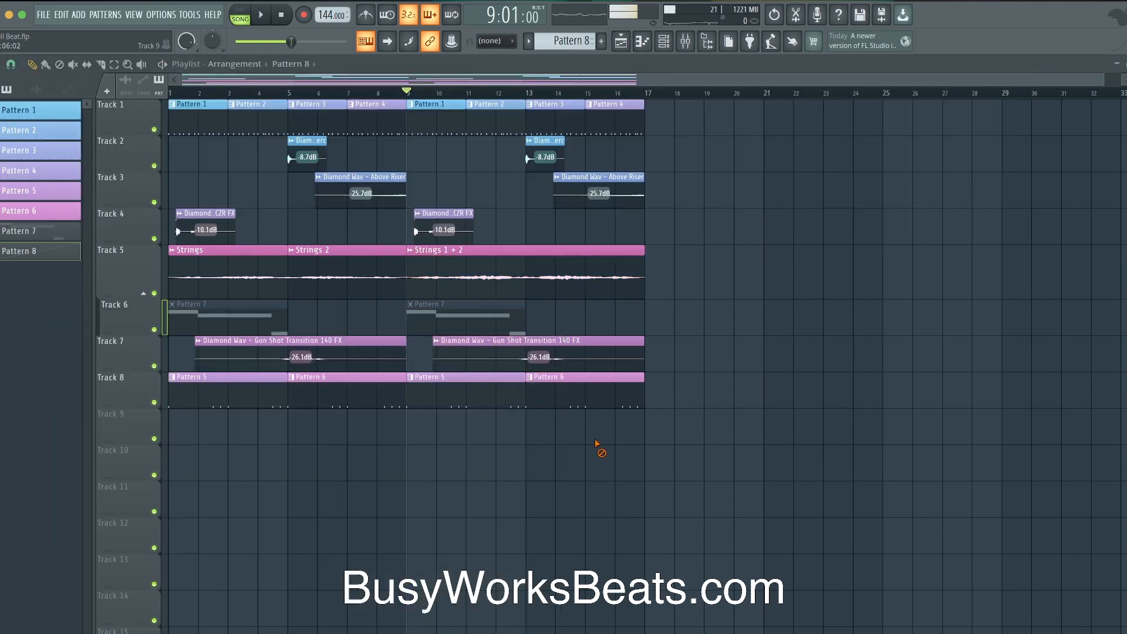
left_click(421, 434)
right_click(456, 262)
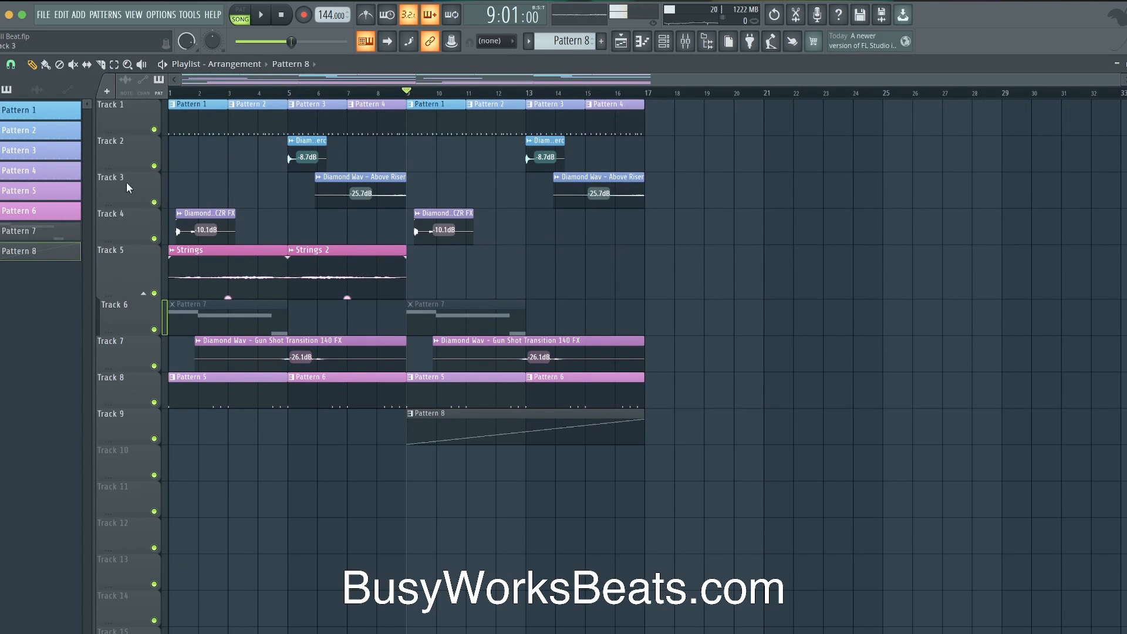
Step: Audition Pattern 8, raise the Fruity Slicer attack for the strings and re-slice the sample by beat
key("space")
key("F6")
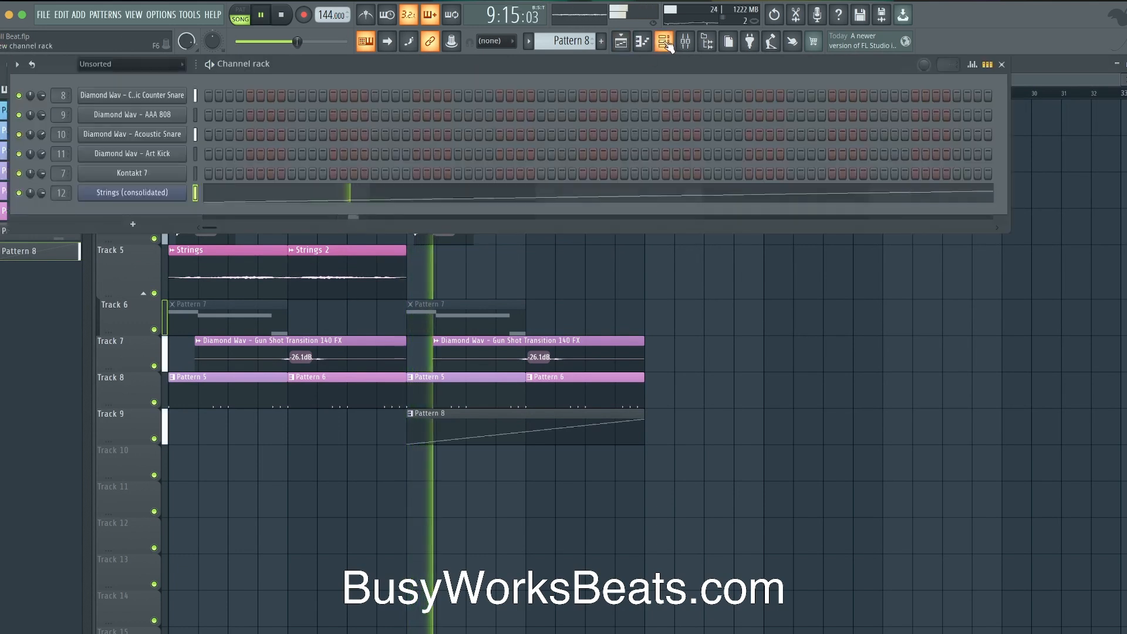
key("space")
left_click(112, 193)
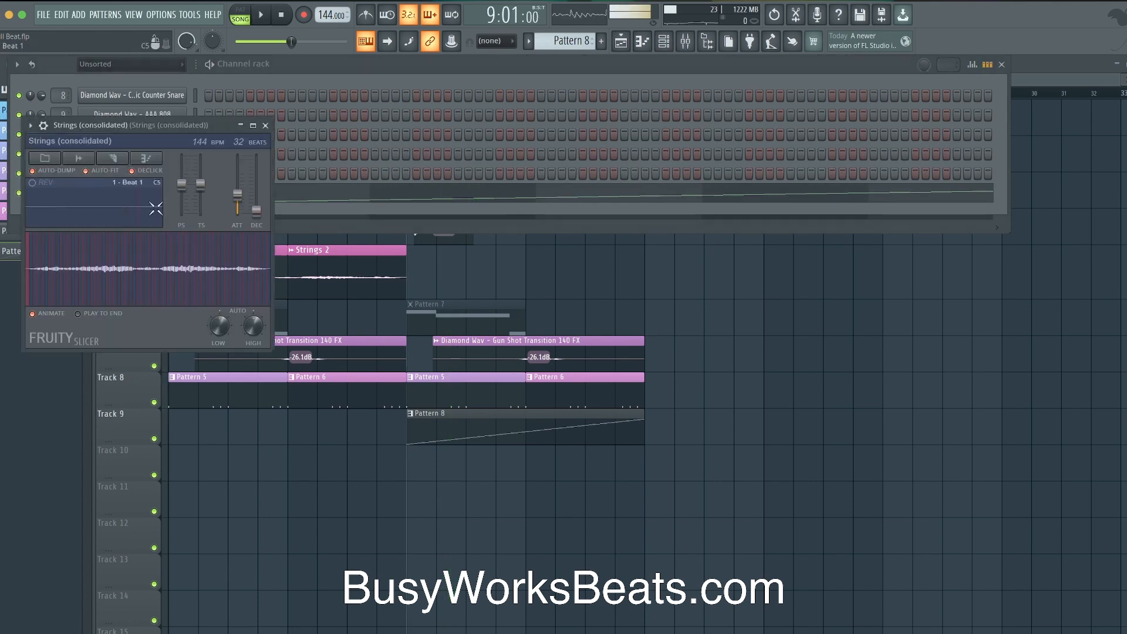
left_click(121, 158)
left_click(136, 275)
key("space")
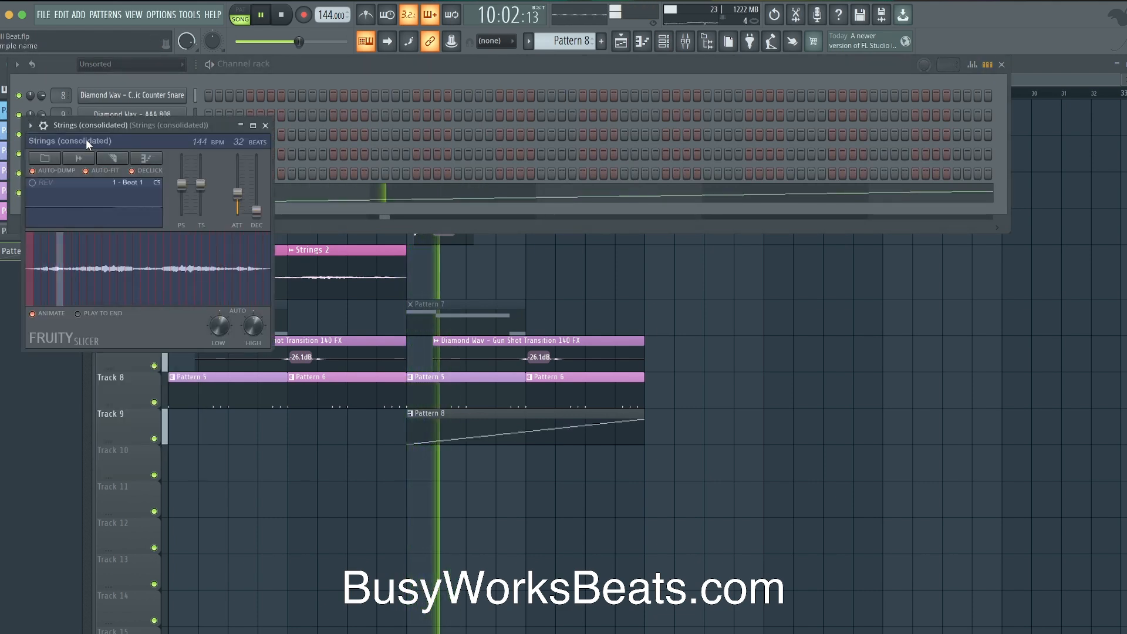
Step: Check the slicer's channel settings during playback, set its pitch shift to +1200 cents and audition it
left_click(43, 125)
left_click(98, 153)
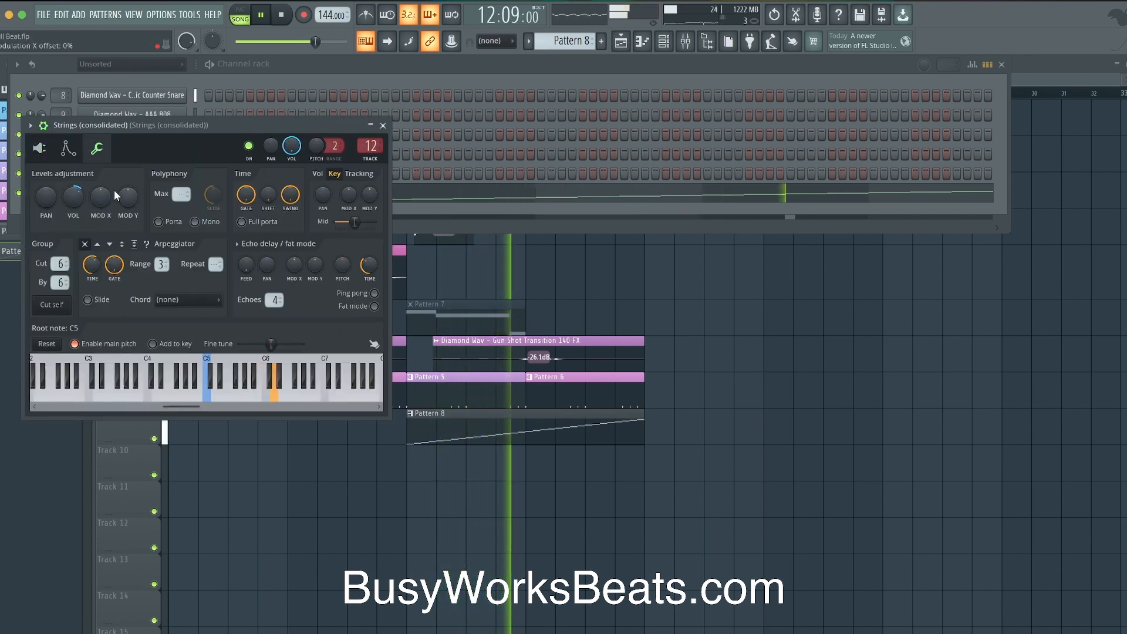
left_click(45, 151)
key("space")
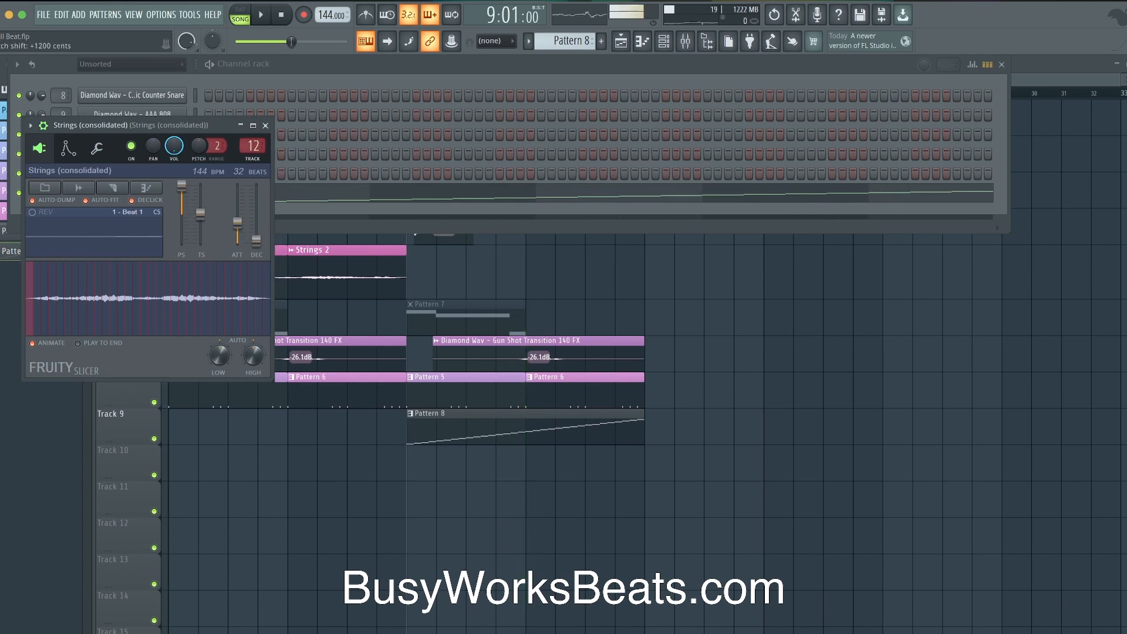
key("space")
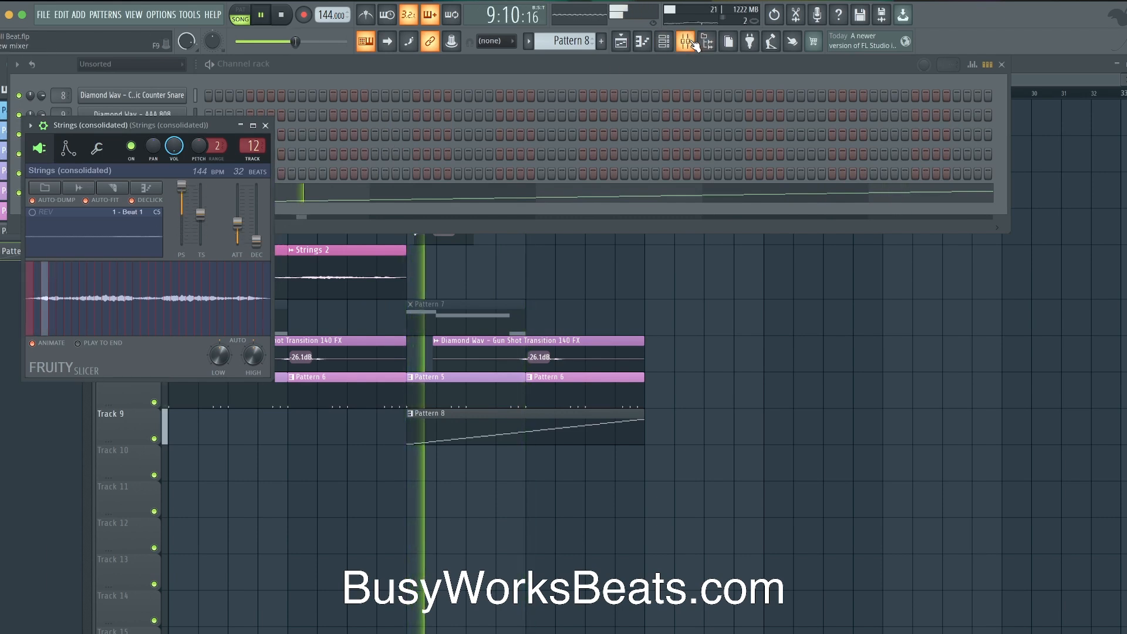
Step: Stop playback and rename mixer insert 13 as REVERB
left_click(664, 41)
key("space")
left_click(244, 363)
key("F2")
type("REVERB")
key("Return")
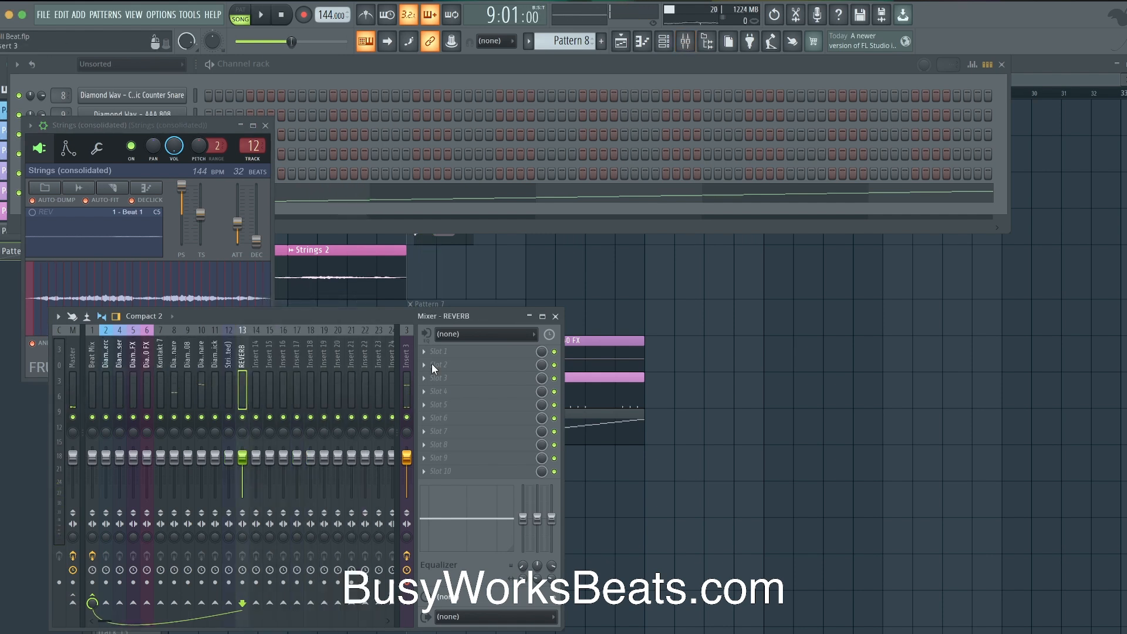
Step: Load ValhallaVintageVerb in slot 1 of the REVERB track and set its color mode to NOW
left_click(449, 353)
mouse_move(449, 365)
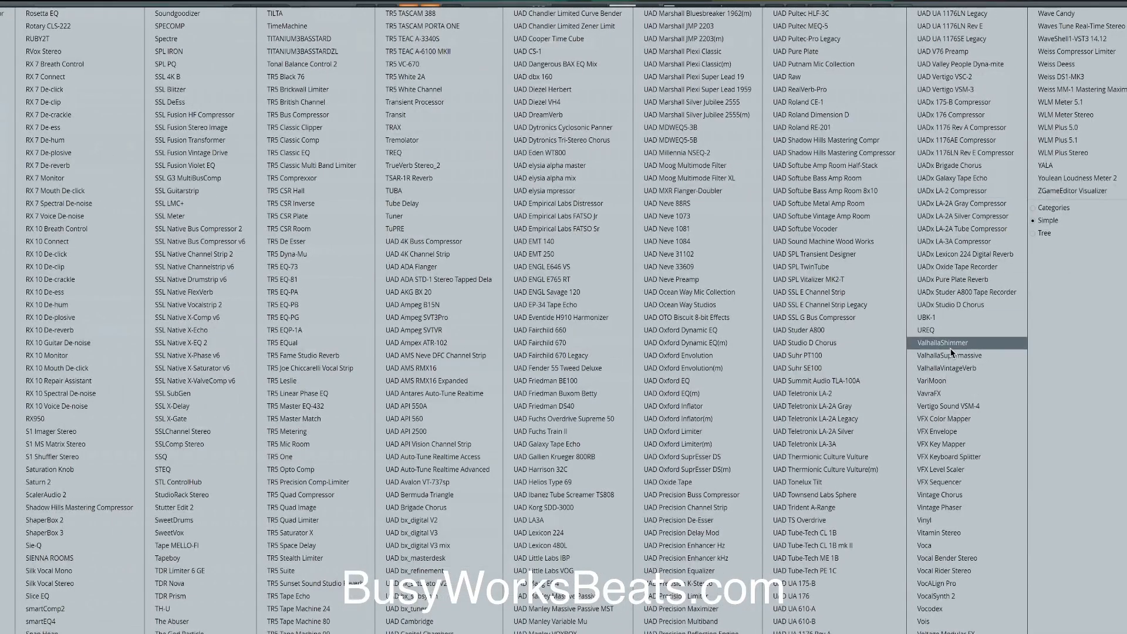
left_click(960, 368)
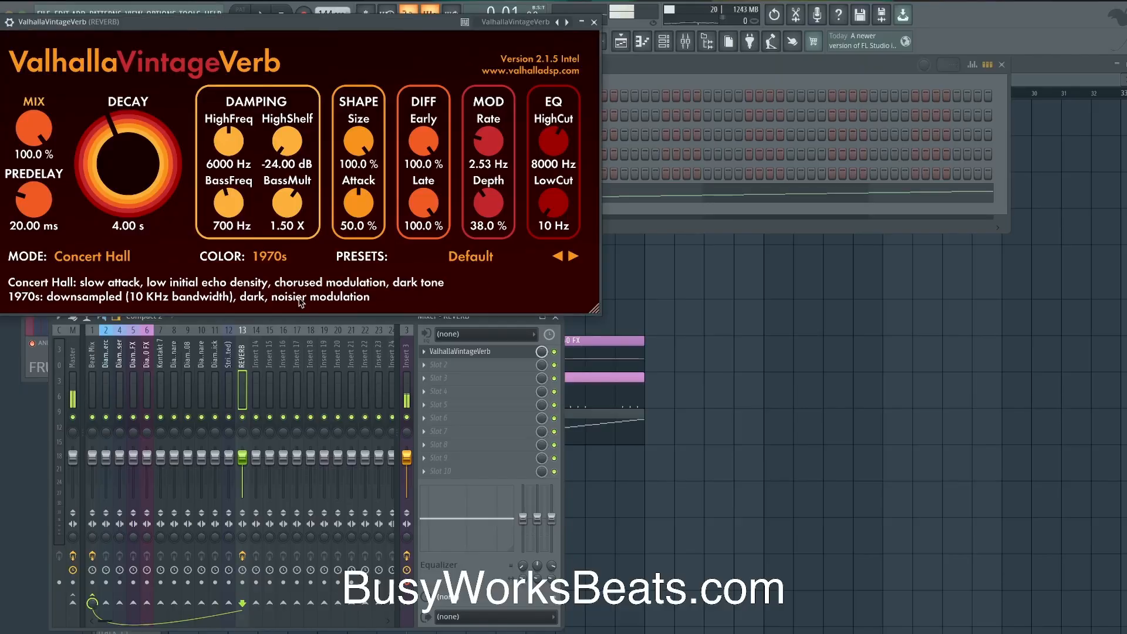
left_click(269, 257)
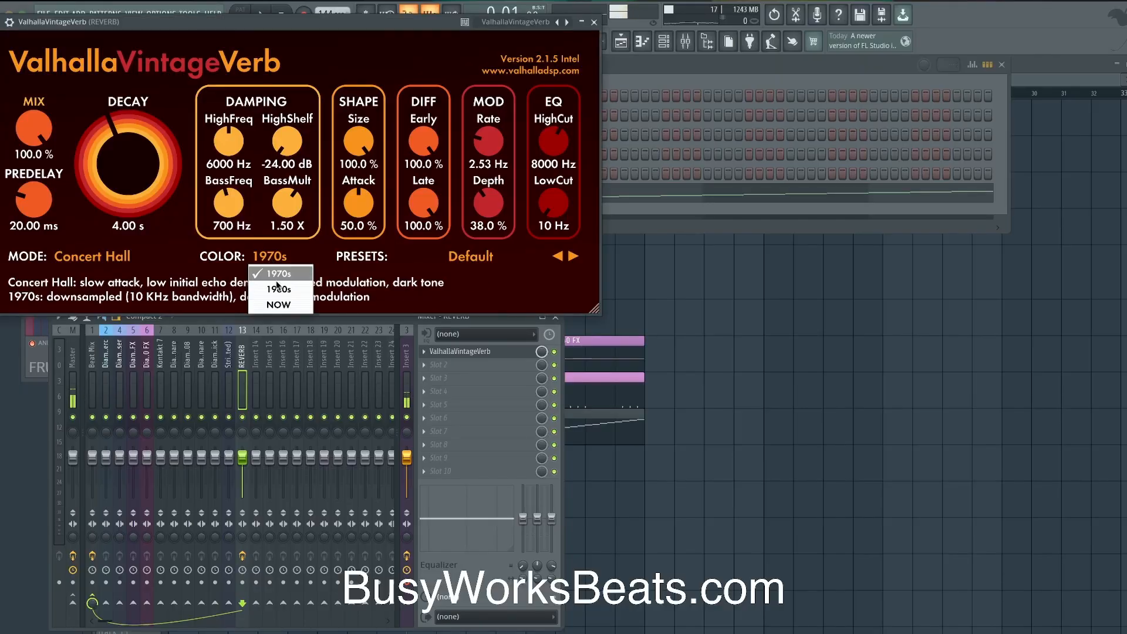
left_click(281, 307)
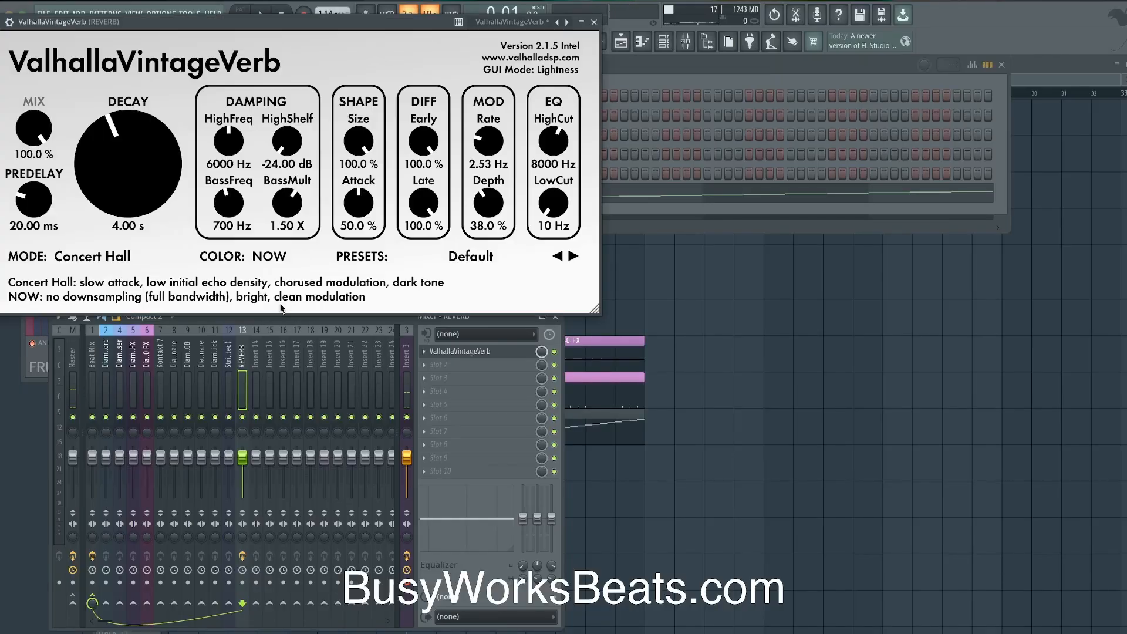
Step: Close the reverb, send the Strings (consolidated) mixer track to the REVERB track and audition the result
left_click(594, 23)
left_click(229, 358)
left_click(242, 603)
key("space")
key("space")
Step: Add HalfTime in slot 2 of the REVERB track, audition it with a 51% mix and reselect the Strings (consolidated) track
left_click(244, 389)
left_click(492, 365)
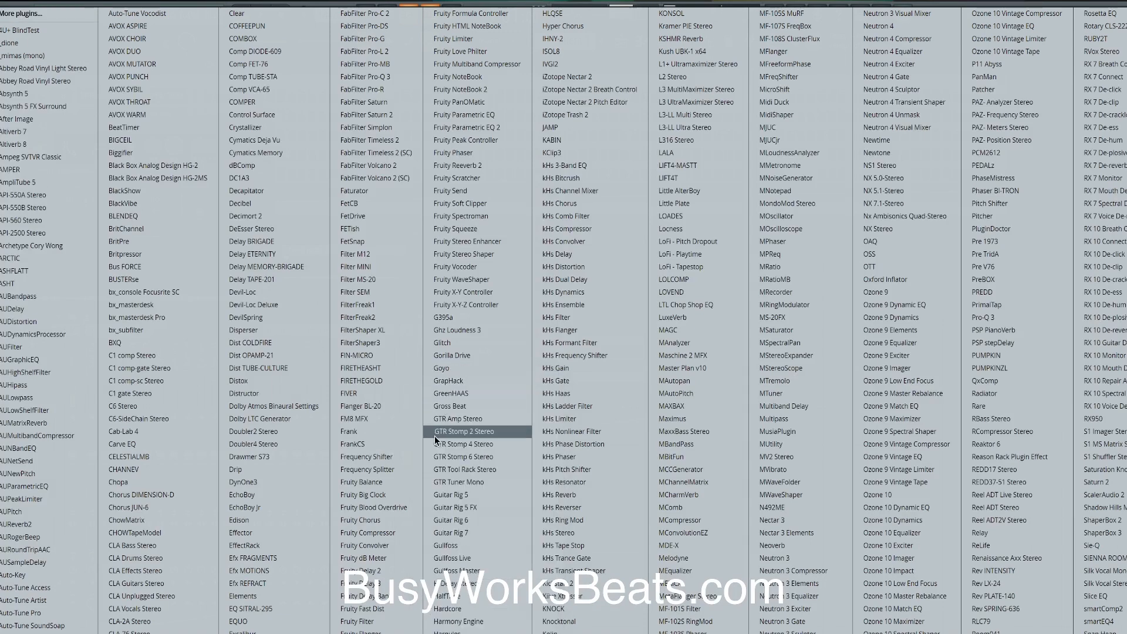
left_click(472, 595)
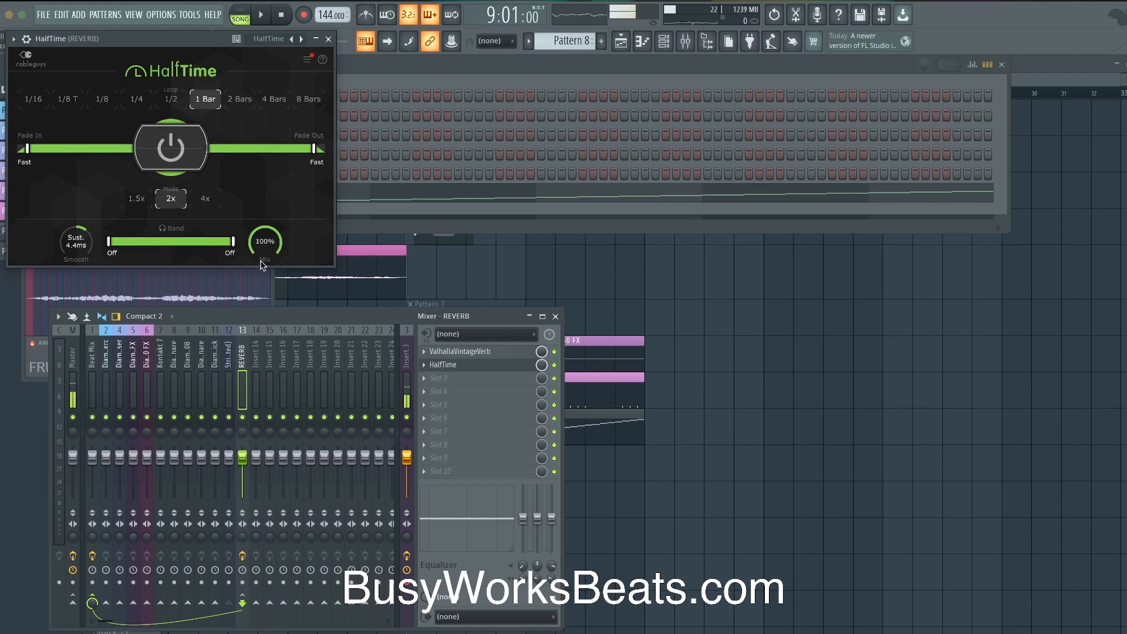
key("space")
key("space")
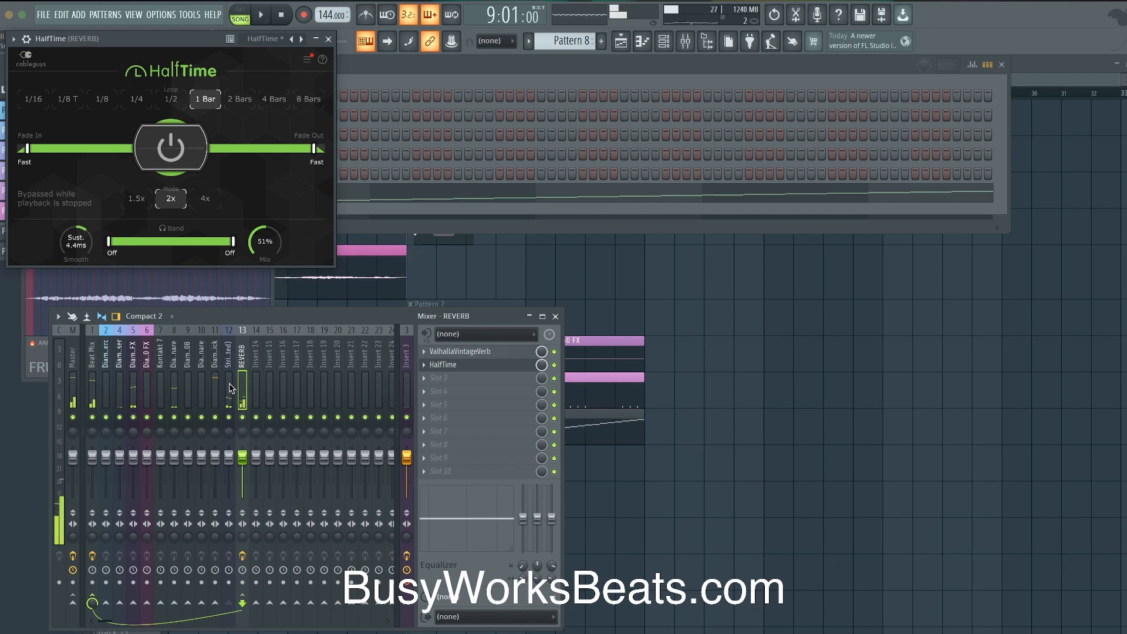
left_click(231, 391)
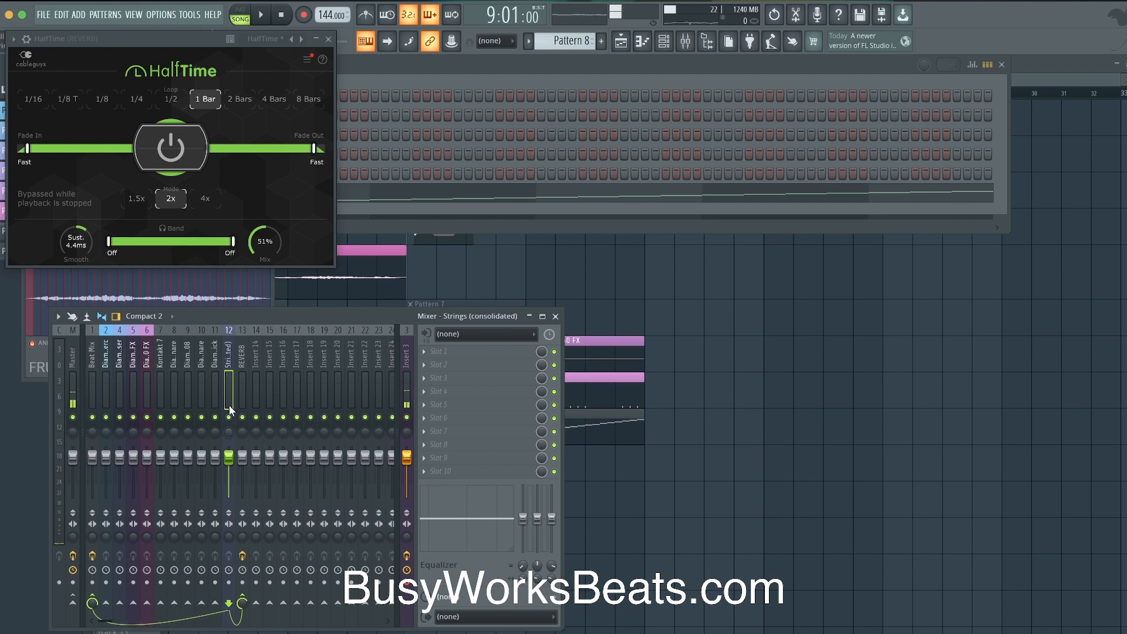
Step: Solo the REVERB track and play the song to compare the strings without and with their Beat Mix routing
right_click(242, 417)
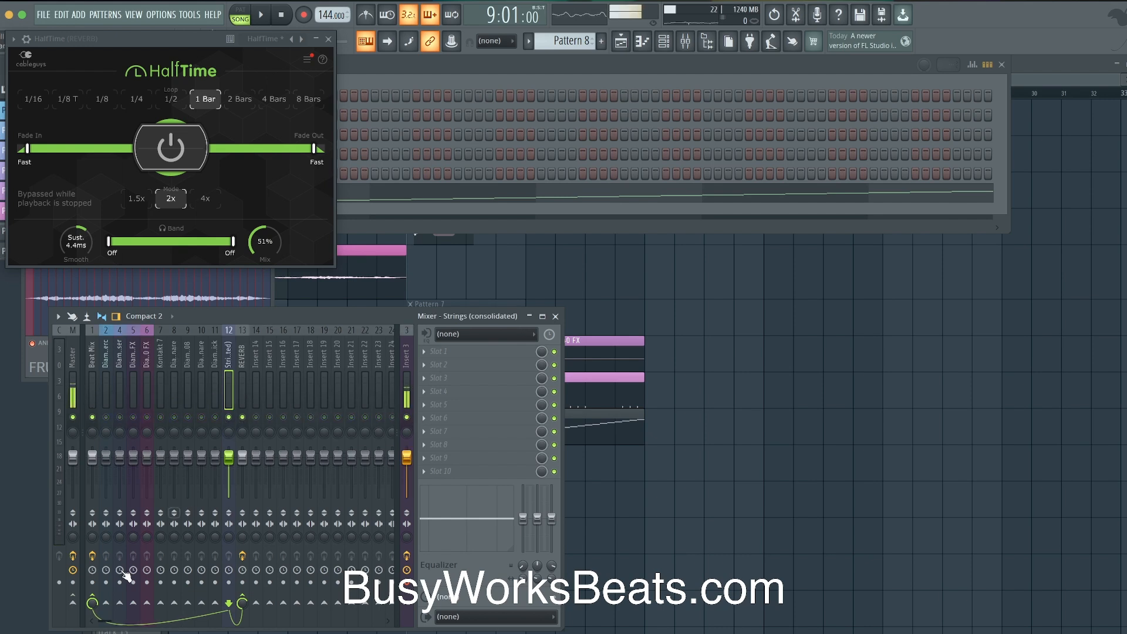
key("space")
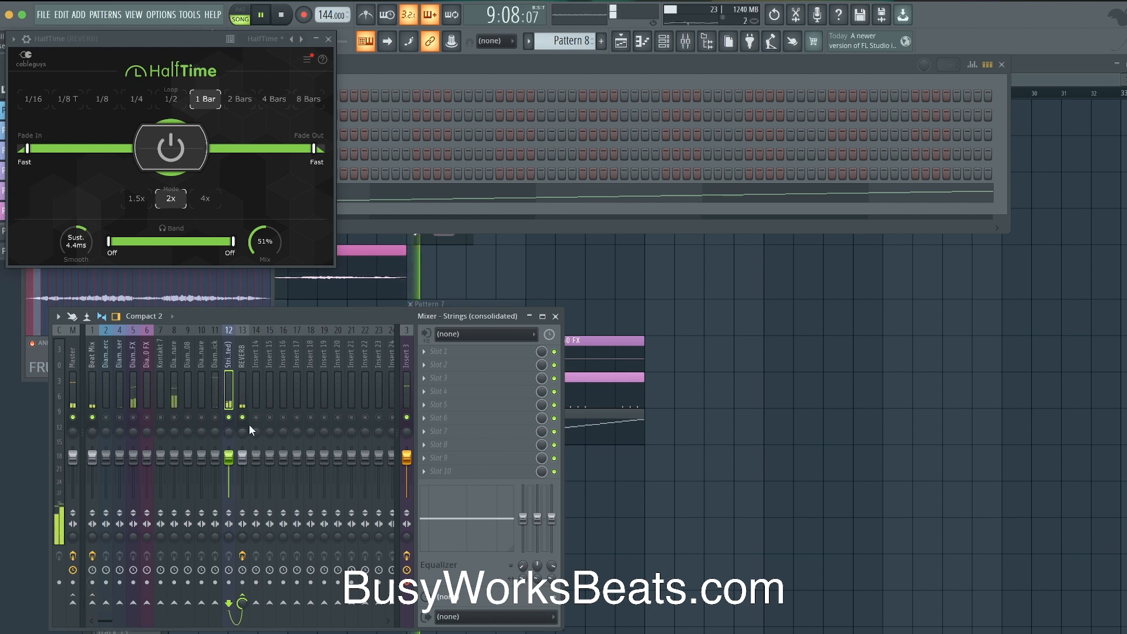
left_click(246, 388)
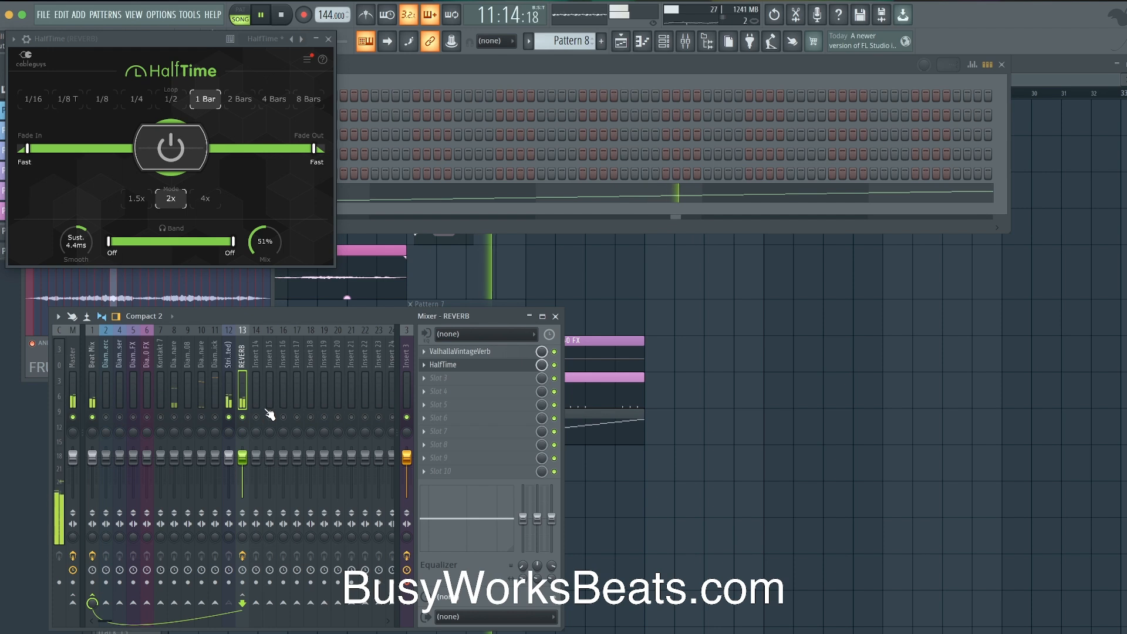
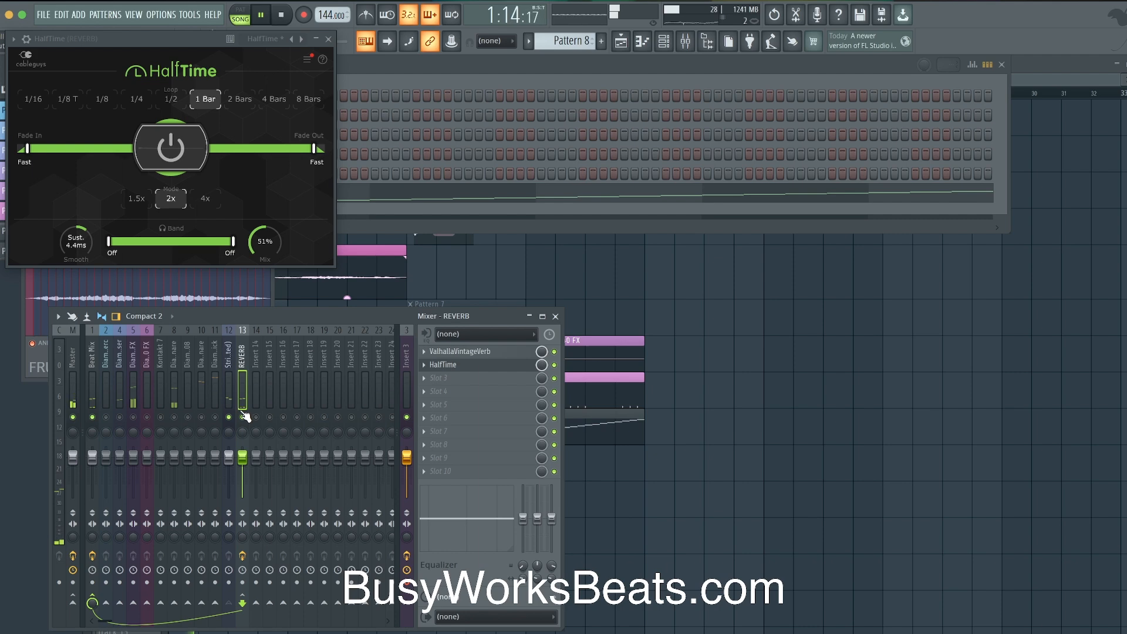
left_click(229, 400)
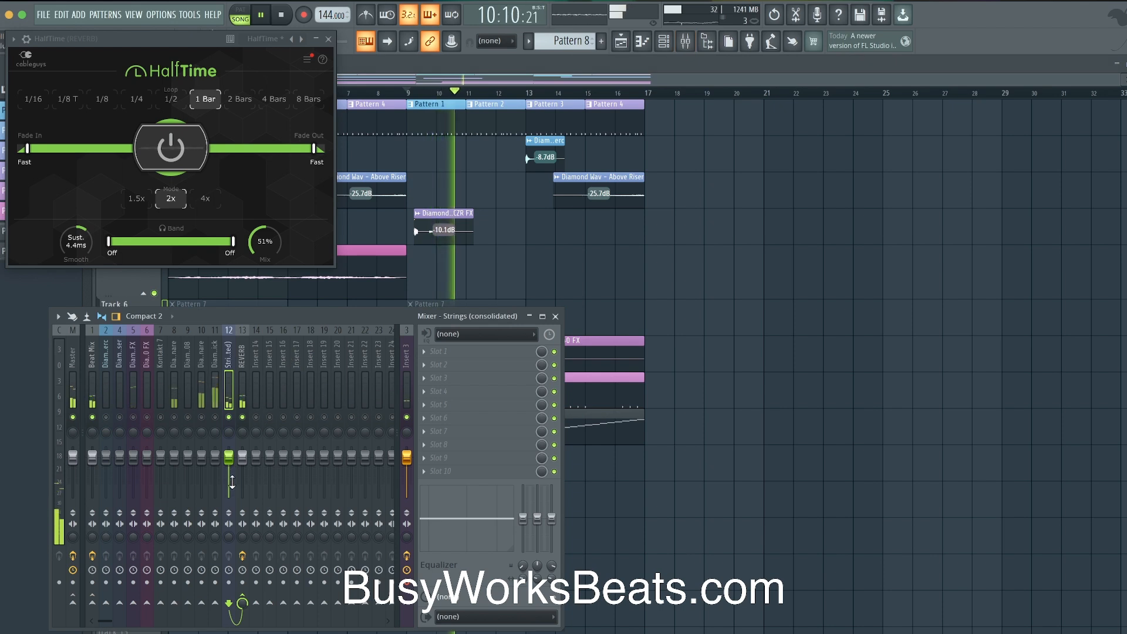
left_click(92, 603)
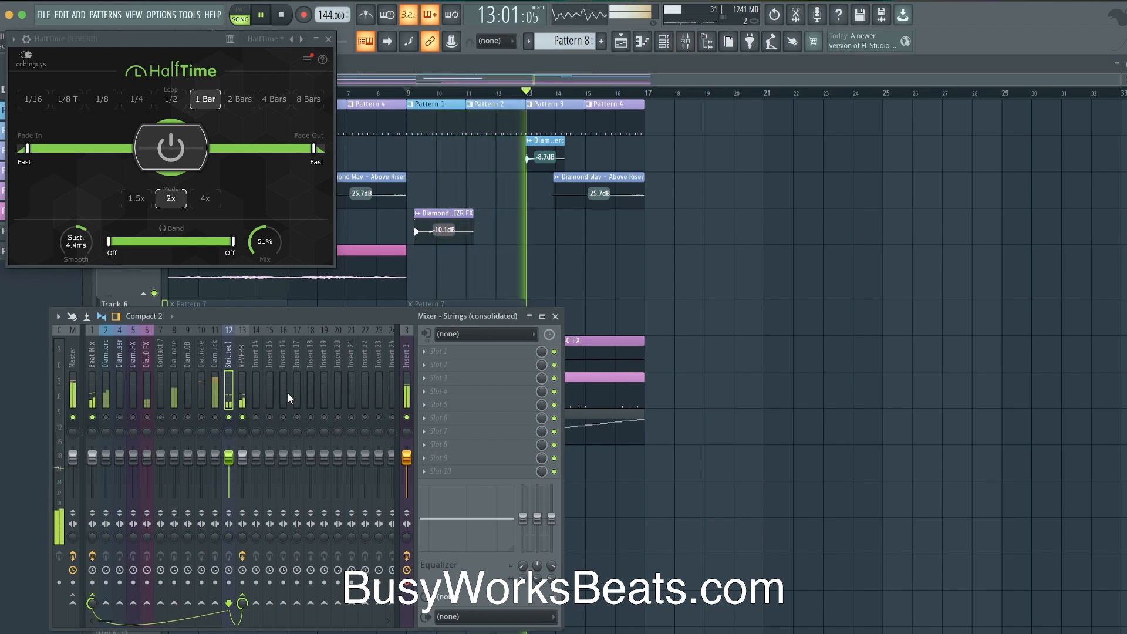
Step: Unsolo the REVERB mixer track and restart the song playback with all tracks sounding
left_click(242, 389)
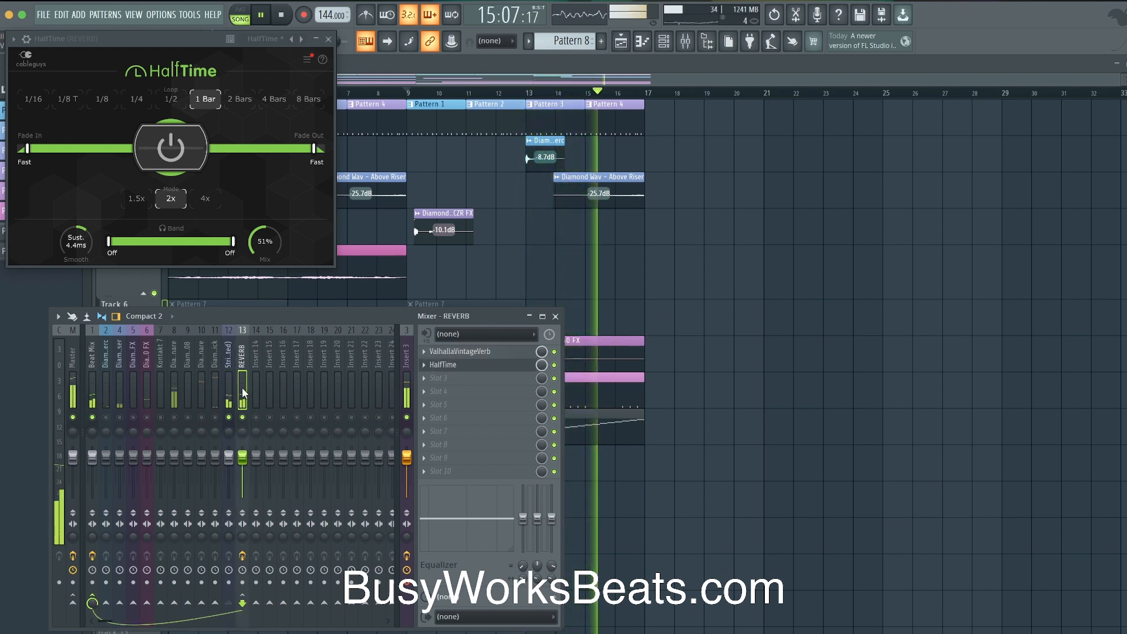
key("F9")
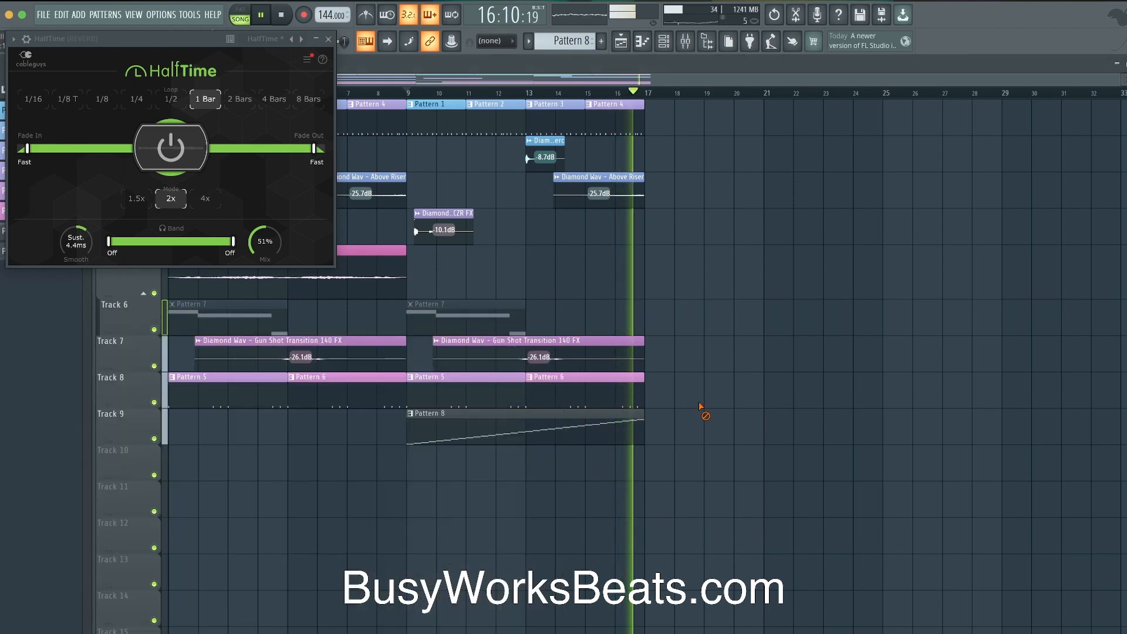
key("space")
key("space")
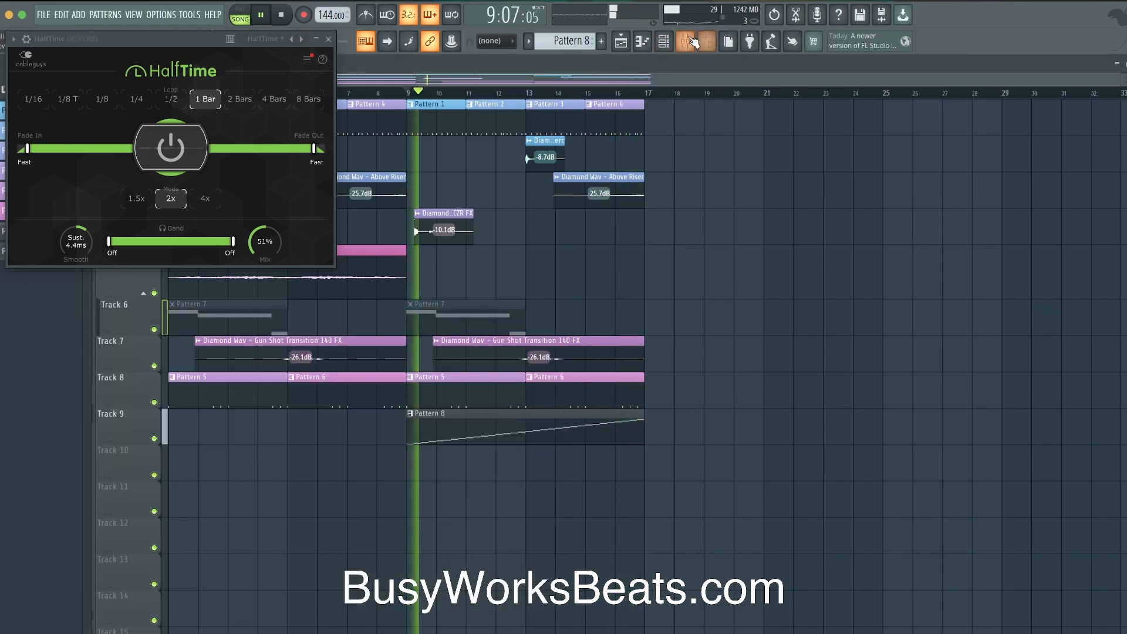
key("F9")
key("space")
right_click(241, 417)
key("space")
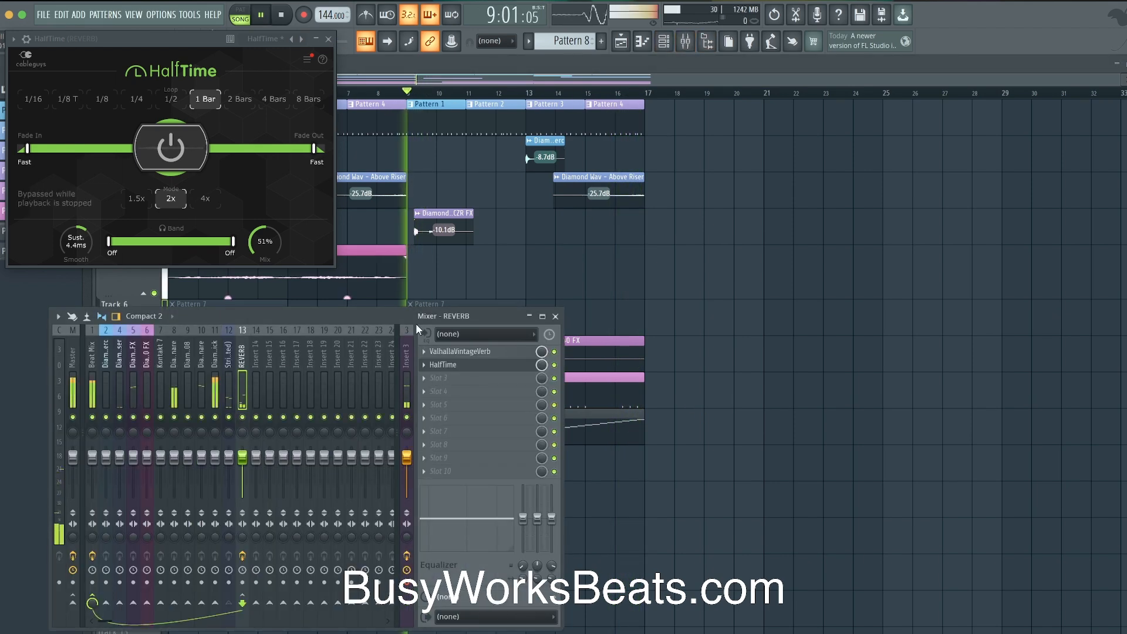
Step: Close the HalfTime plugin window and adjust the send level from the Strings (consolidated) mixer track to REVERB
left_click(329, 39)
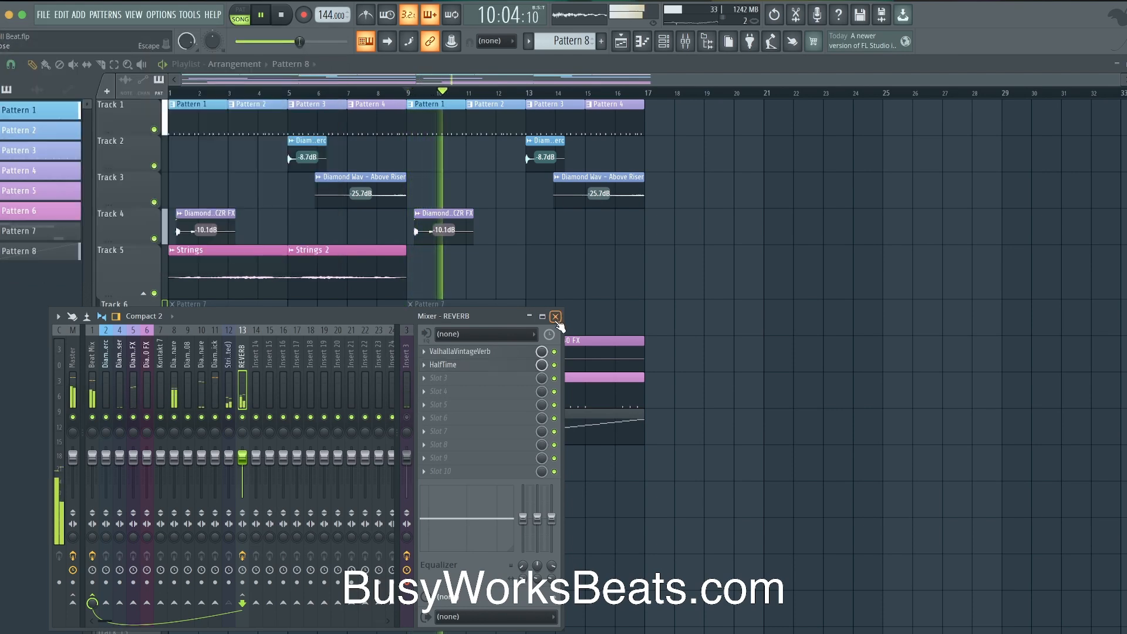
left_click(555, 317)
left_click(688, 42)
left_click(230, 382)
left_click_drag(243, 605, 242, 603)
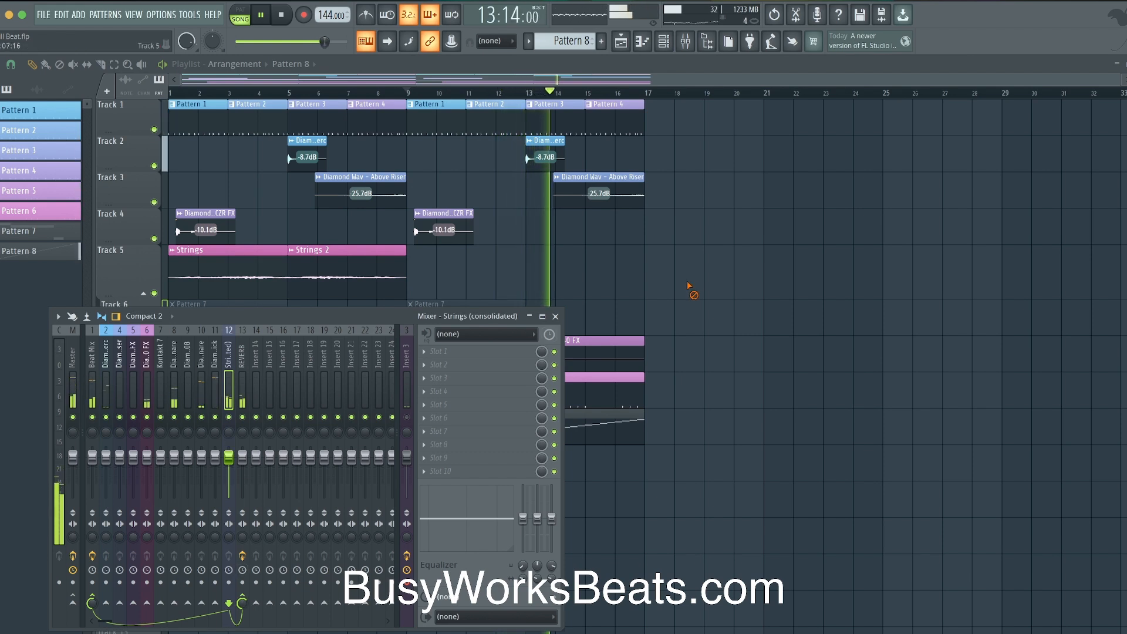
key("F9")
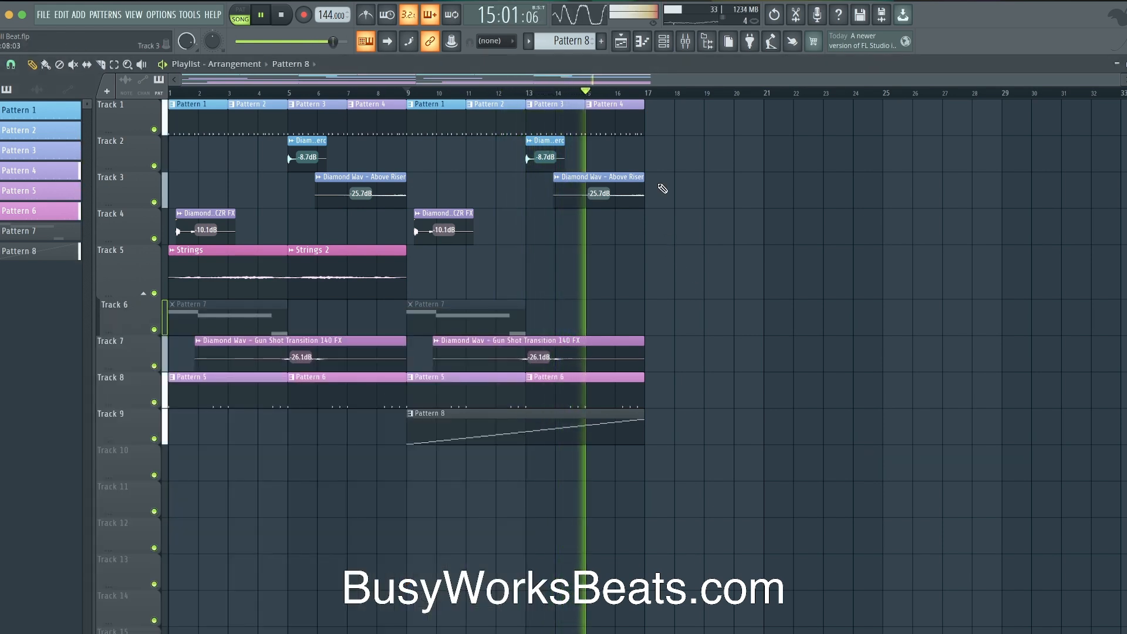
Step: Create the new empty Pattern 9, stop the playback and return to the playlist
left_click(664, 42)
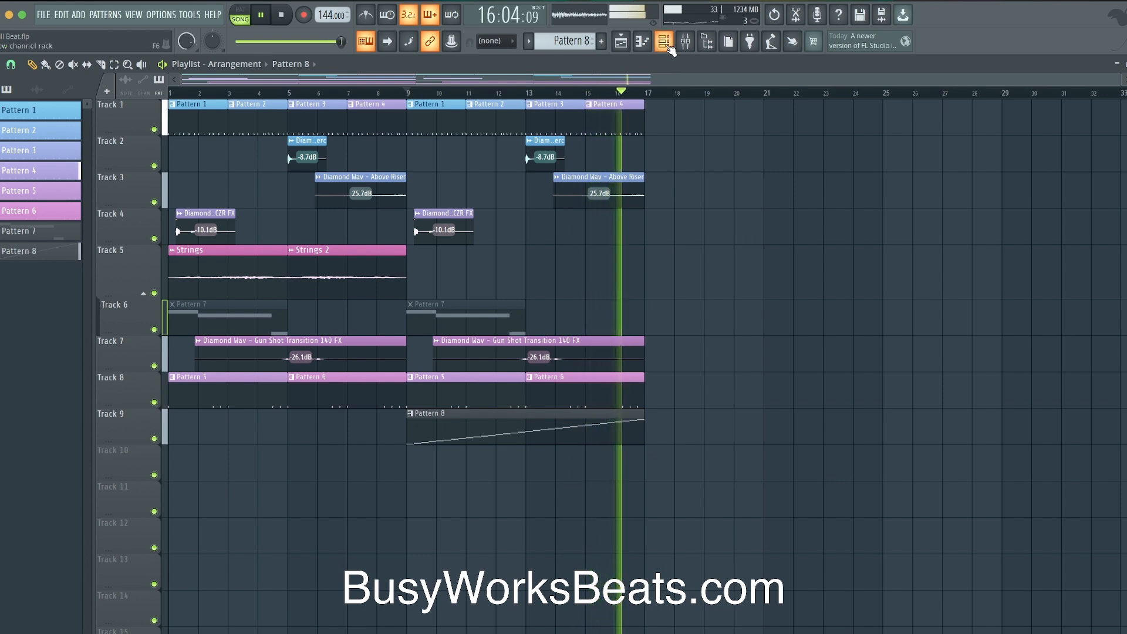
scroll(565, 41, "up", 1)
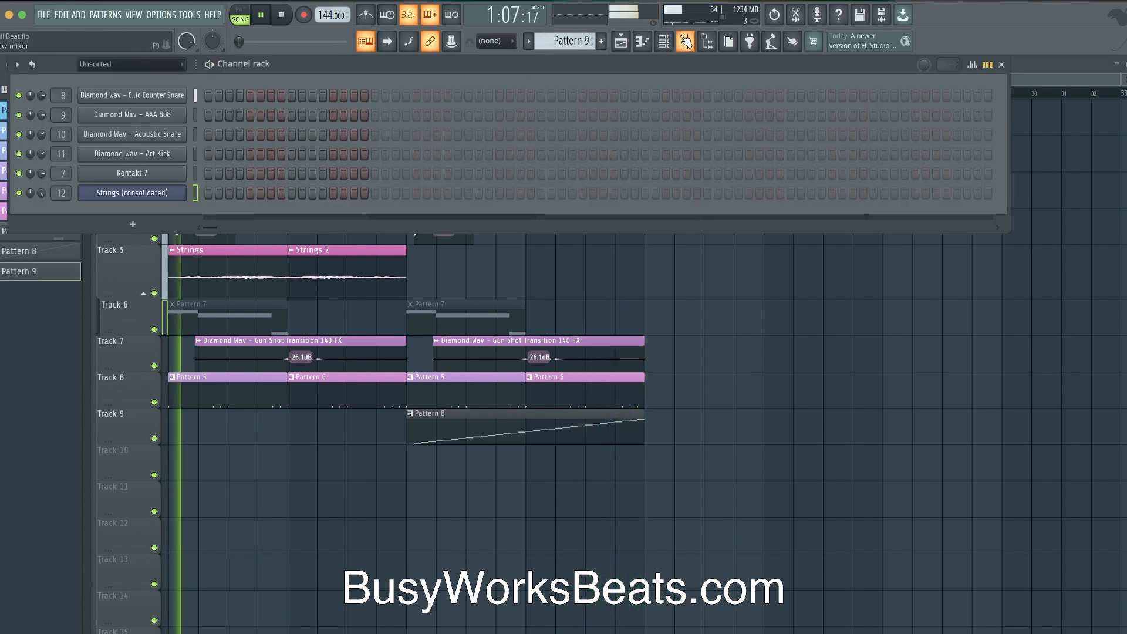
left_click(686, 42)
key("space")
key("F12")
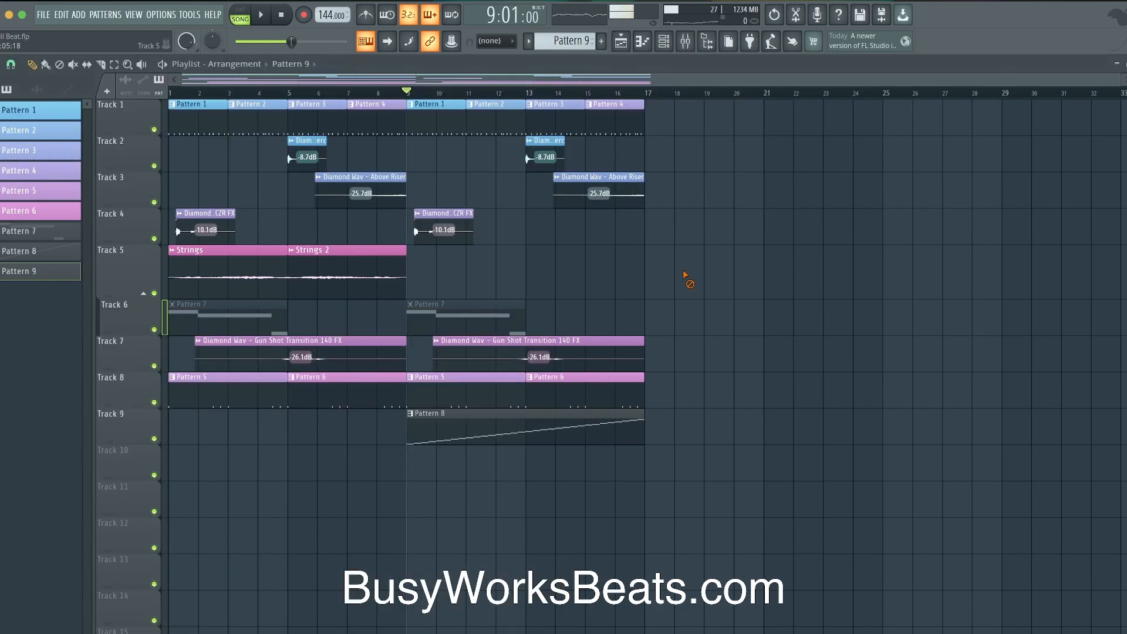
left_click(664, 41)
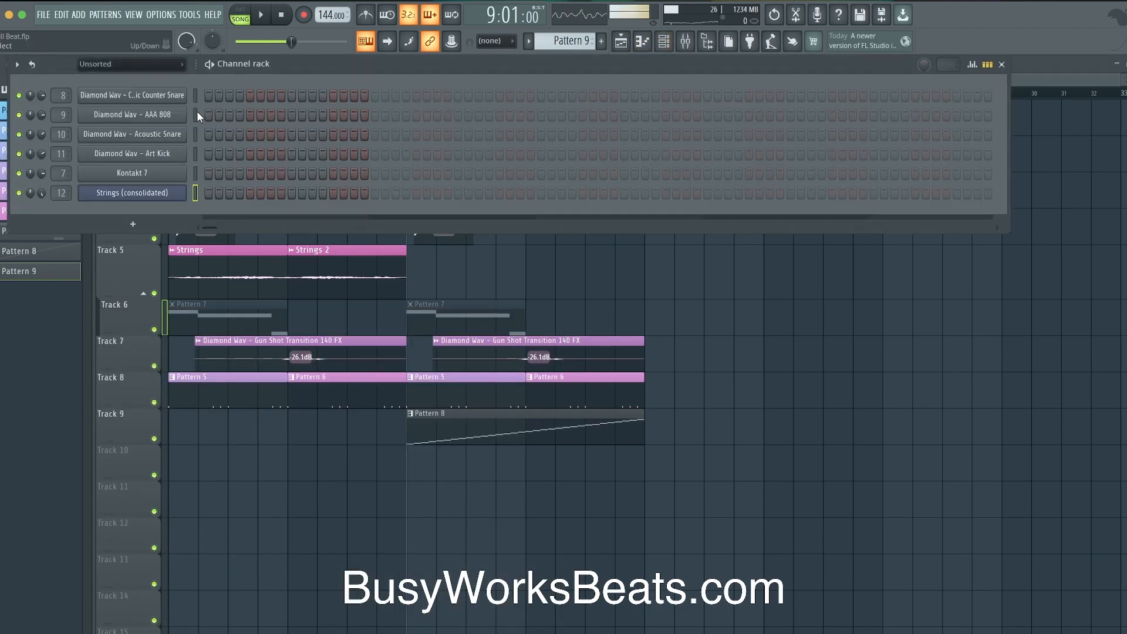
key("F6")
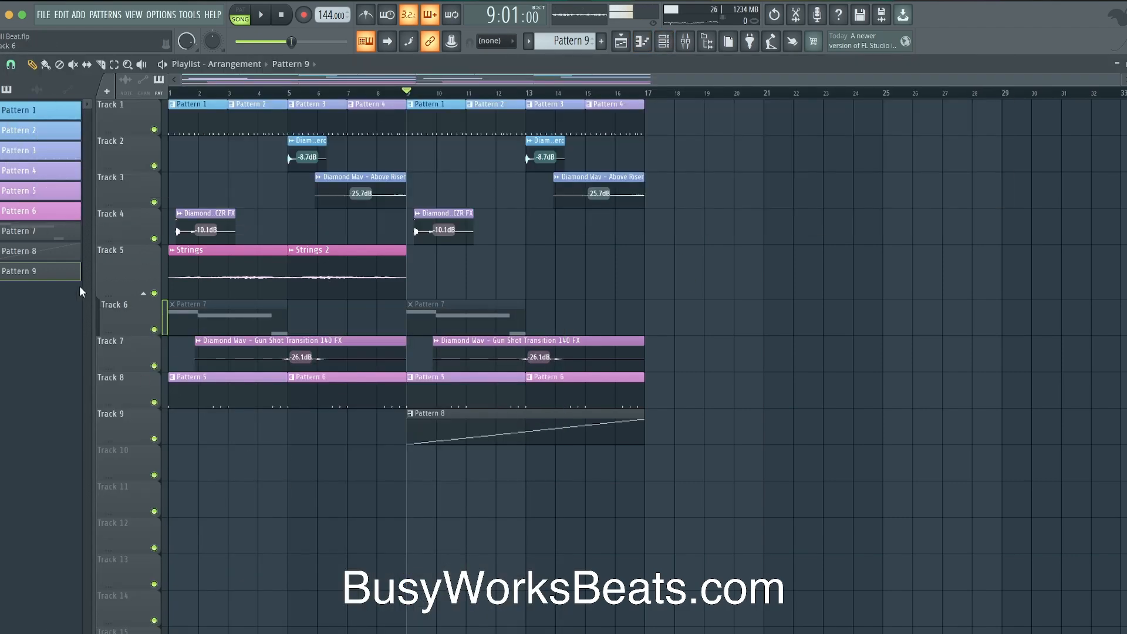
Step: Place Pattern 9 on Track 10 from bar 1, extend the clip to eight bars and save the project
left_click(190, 471)
left_click_drag(199, 464, 381, 456)
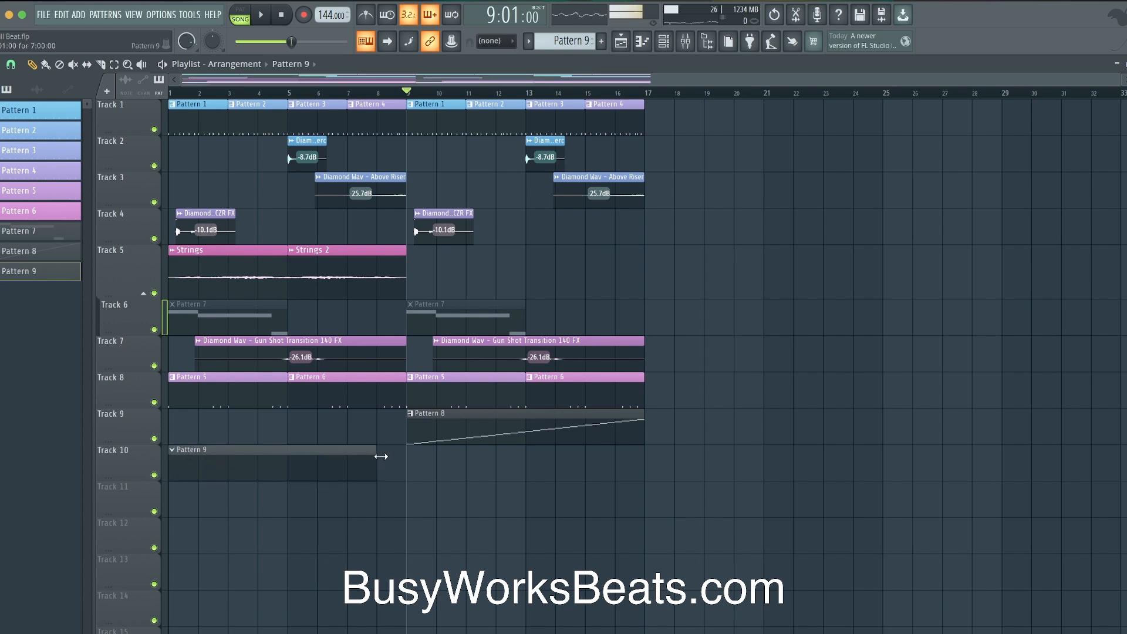
key("ctrl+s")
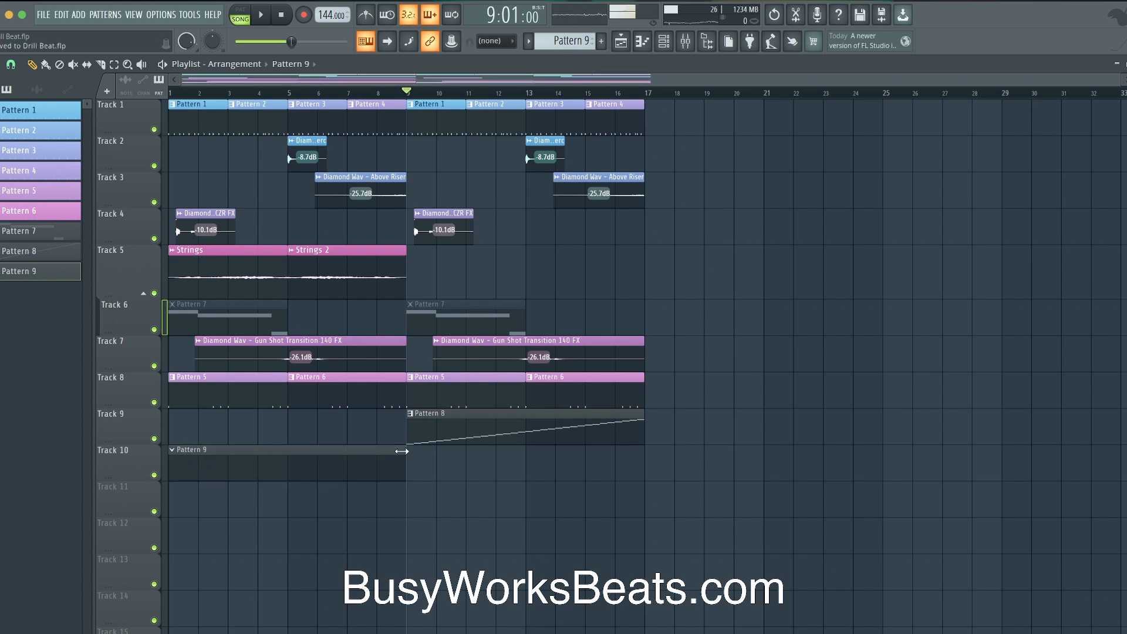
Step: Open the piano roll of the Diamond Wav - AAA 808 channel for Pattern 9 and show it from bar 1
double_click(279, 459)
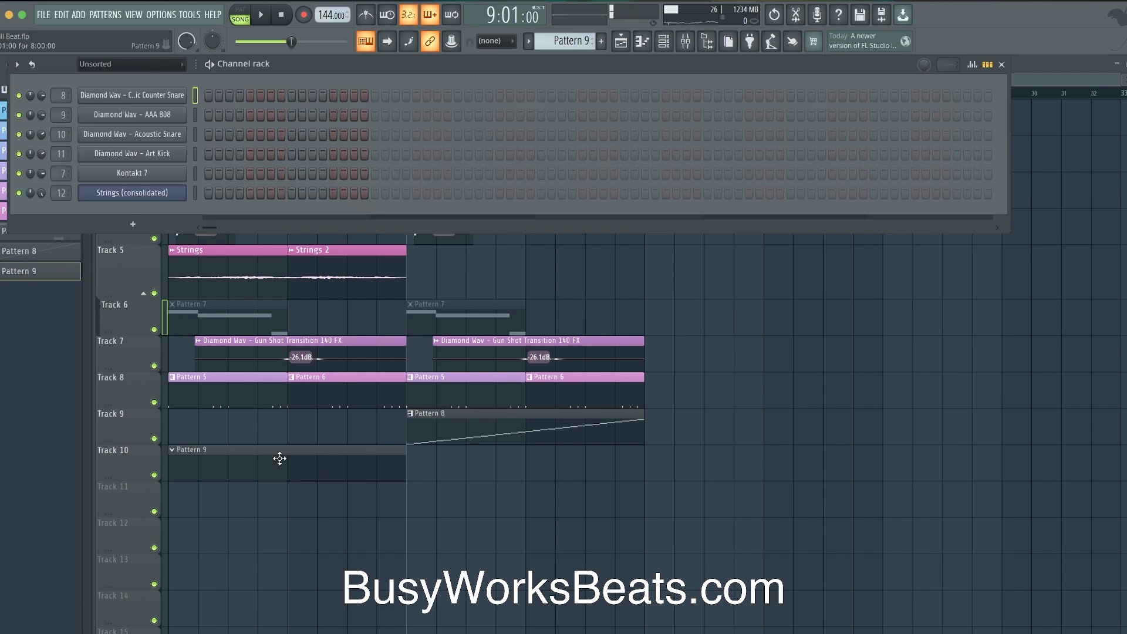
right_click(174, 116)
left_click(206, 112)
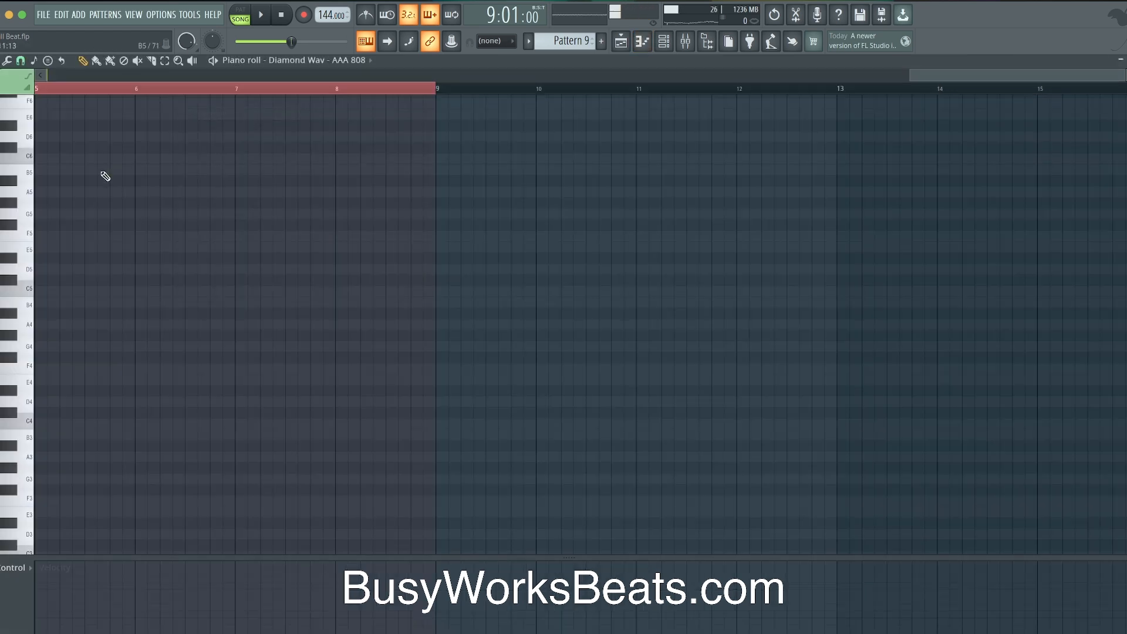
key("space")
scroll(284, 171, "left", 4)
scroll(33, 227, "up", 4)
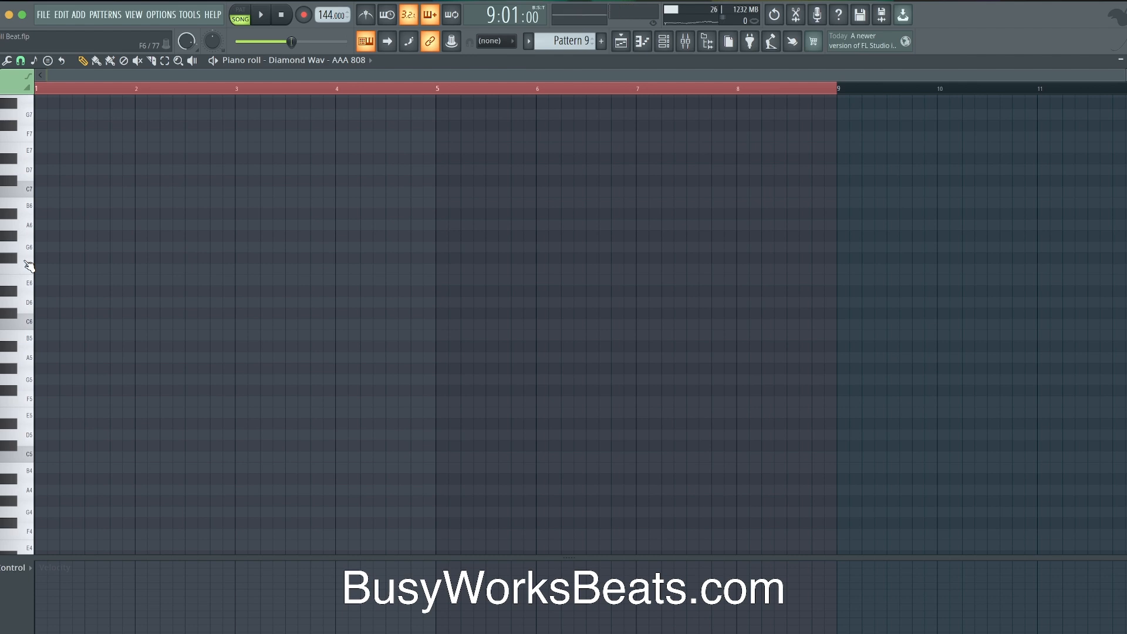
scroll(29, 265, "down", 2)
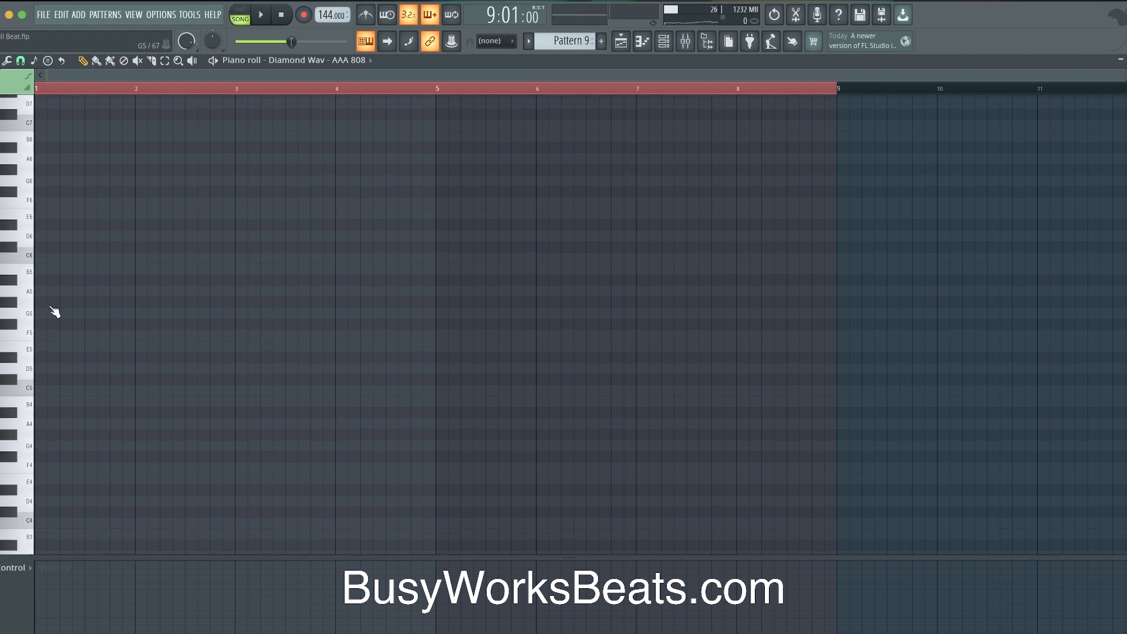
Step: Shape the AAA 808 channel's volume envelope with a raised hold and 0% release, and test it with a few notes
left_click(664, 41)
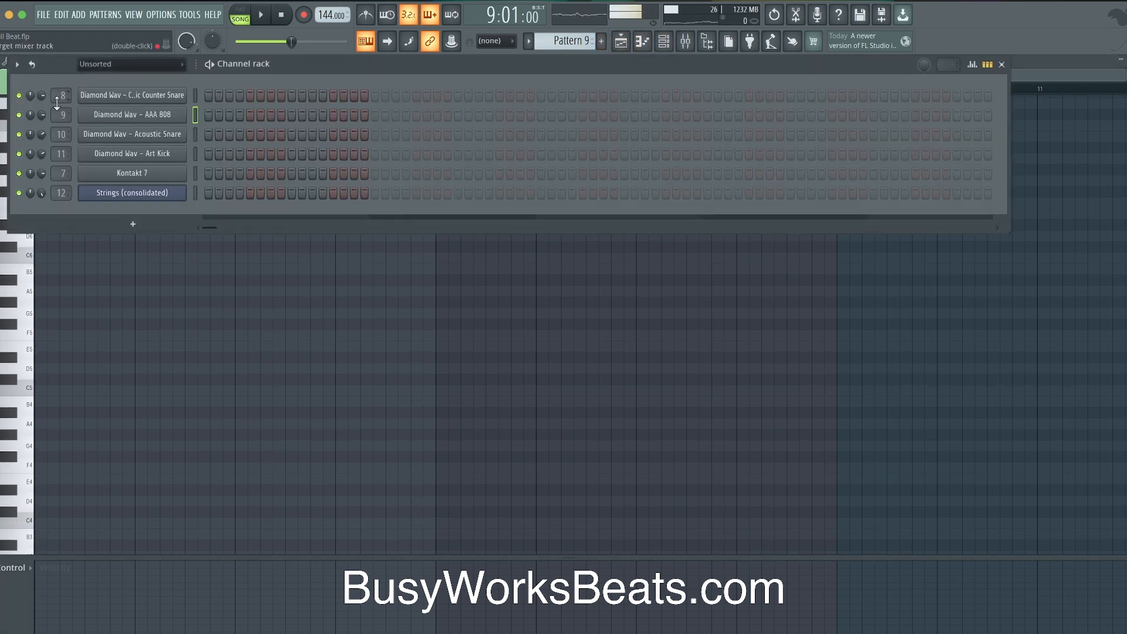
left_click(126, 117)
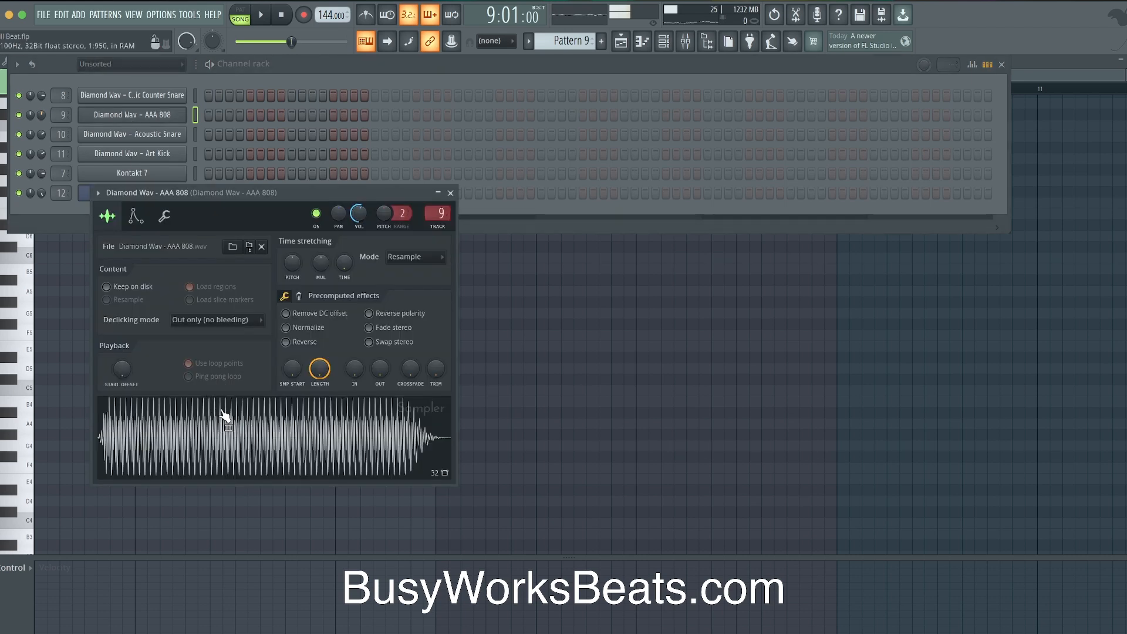
right_click(619, 347)
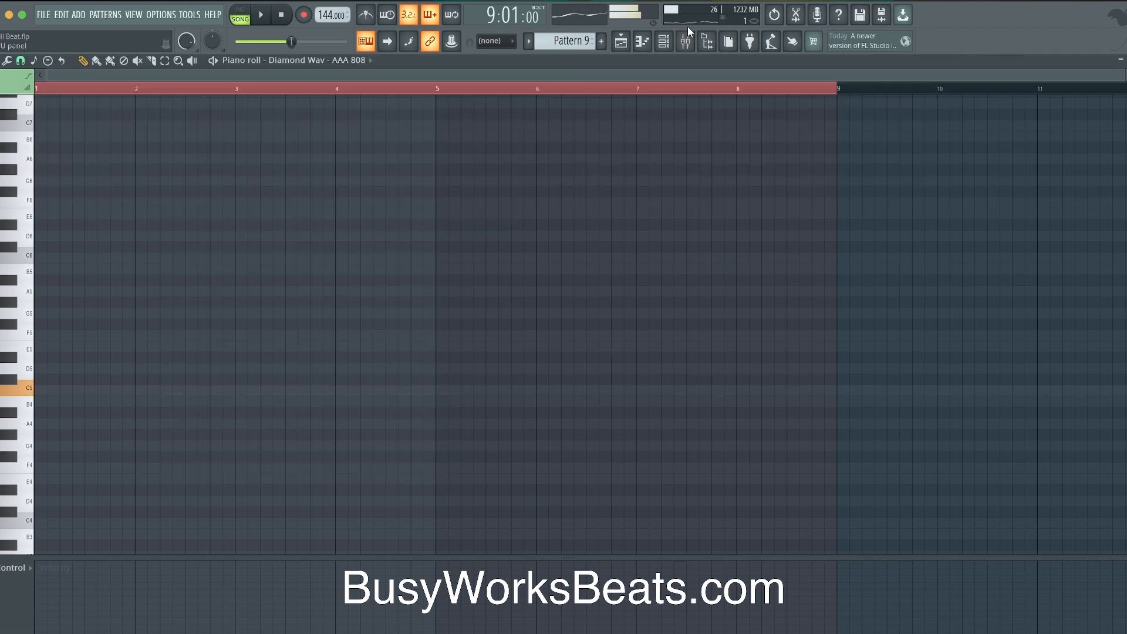
left_click(665, 41)
left_click(160, 115)
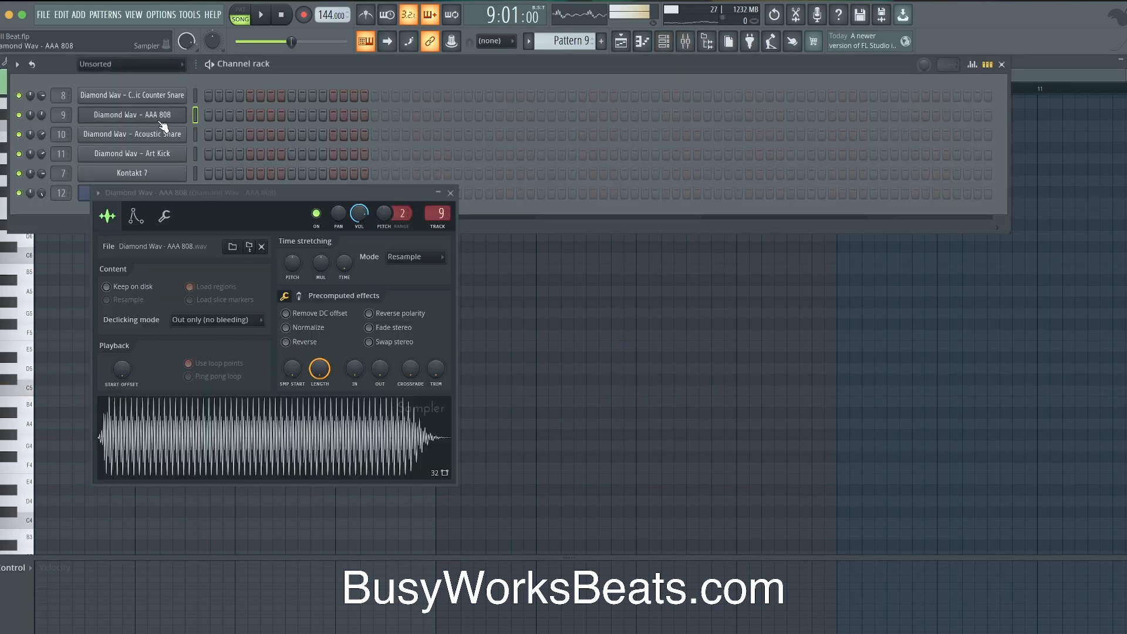
left_click(135, 218)
left_click_drag(155, 343, 155, 332)
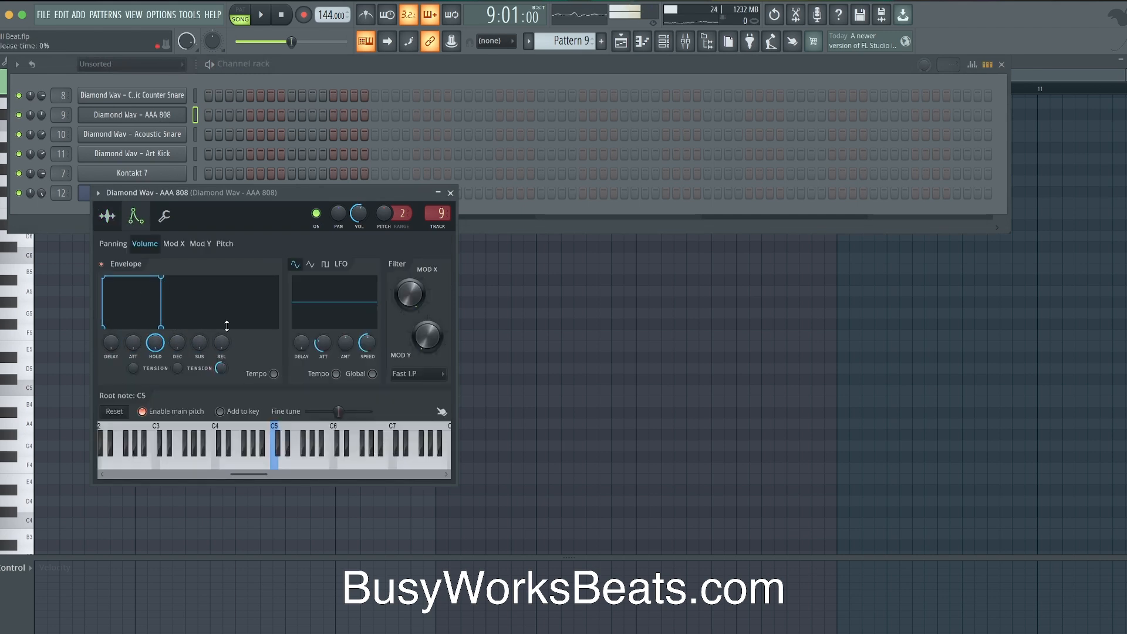
key("z")
key("z")
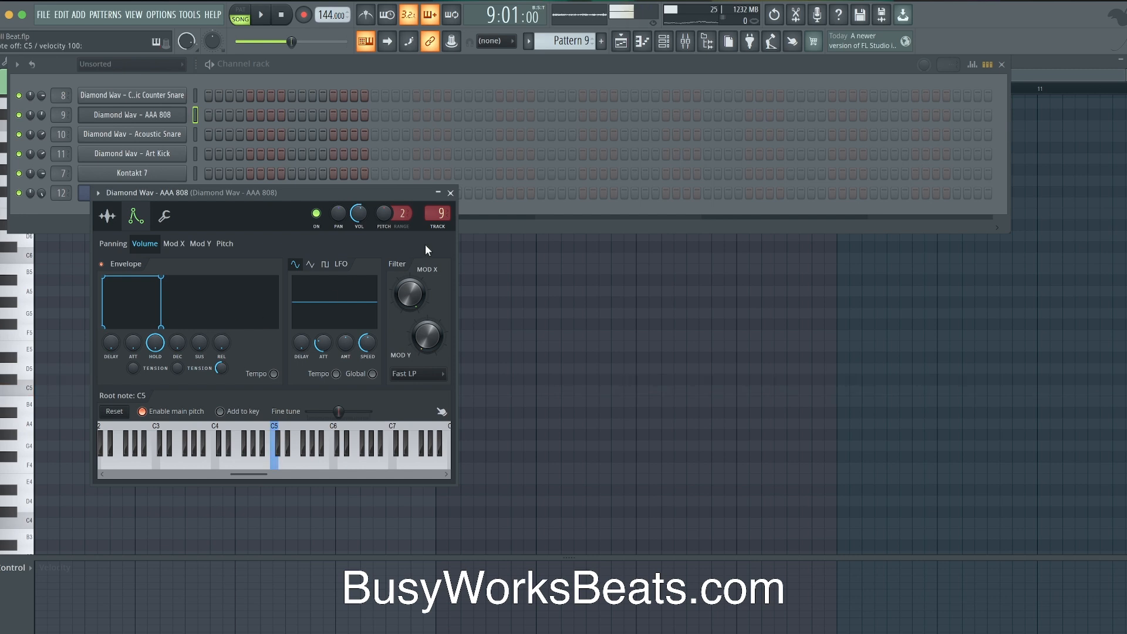
left_click(451, 192)
right_click(424, 314)
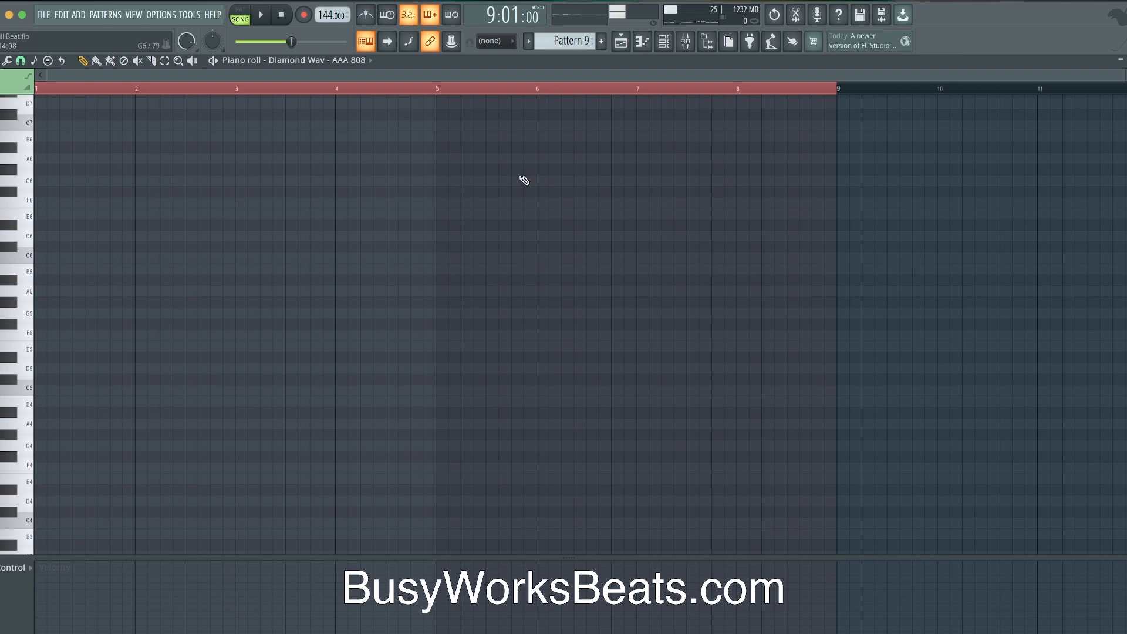
Step: Return to the playlist, reset the song position to bar 1 and briefly play the arrangement
left_click(620, 41)
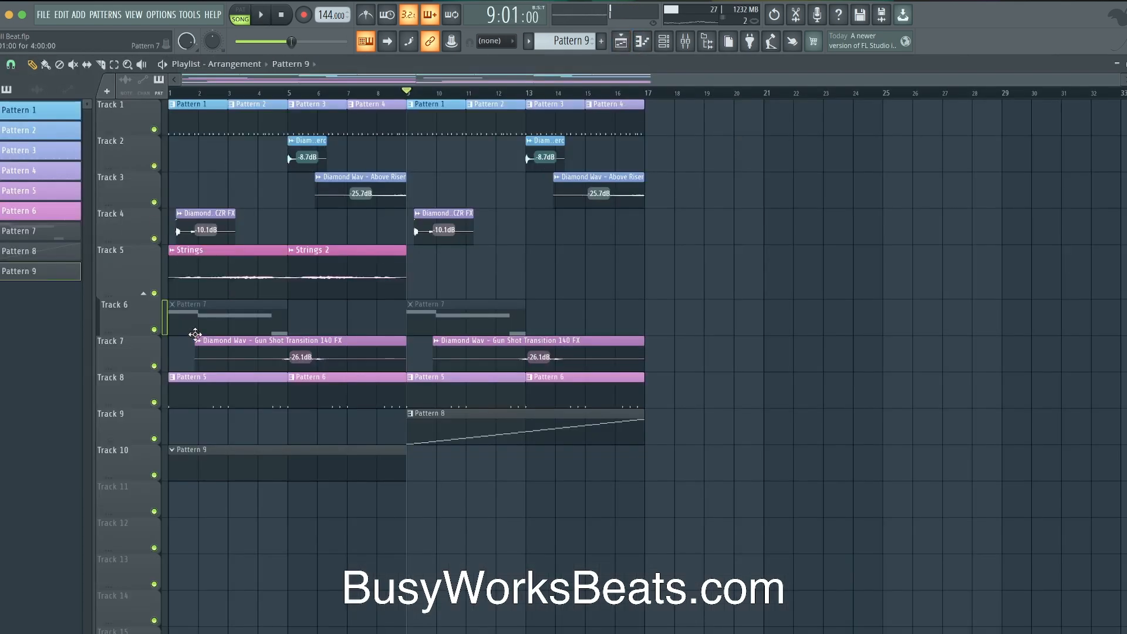
left_click(283, 14)
key("space")
key("space")
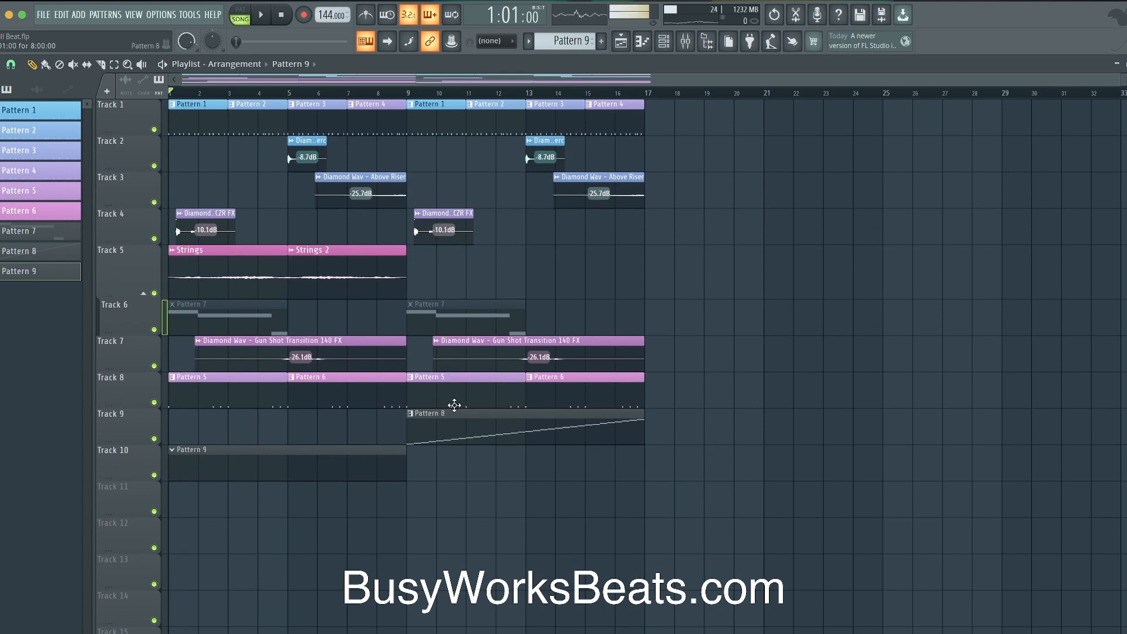
left_click(178, 498)
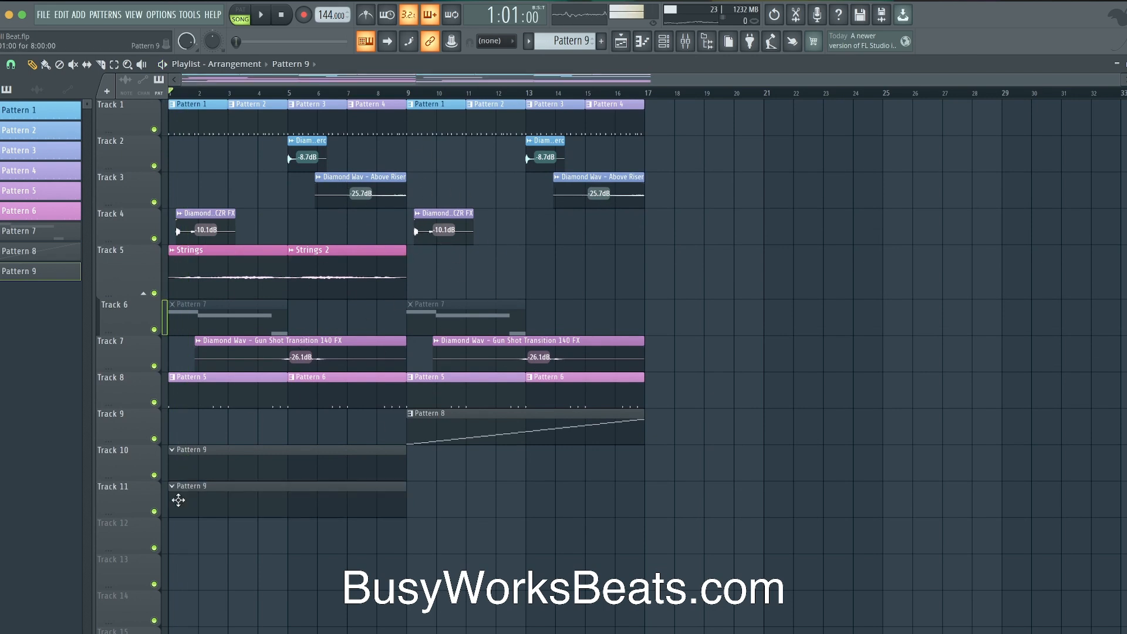
right_click(250, 478)
left_click_drag(240, 484, 231, 457)
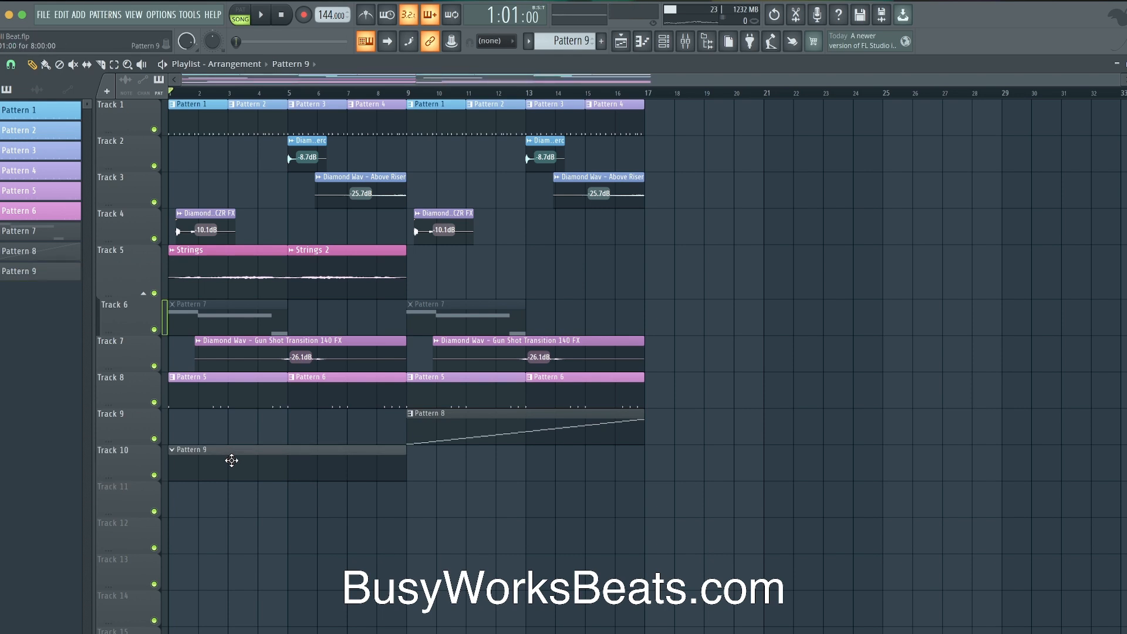
double_click(231, 457)
right_click(187, 116)
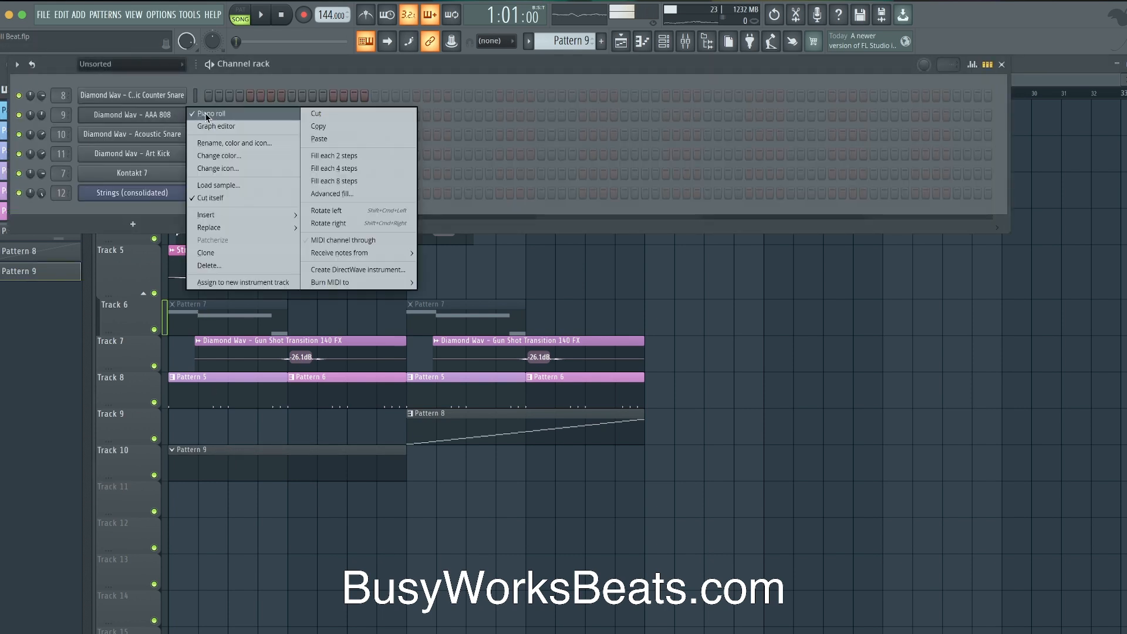
left_click(211, 115)
right_click(181, 116)
left_click(213, 115)
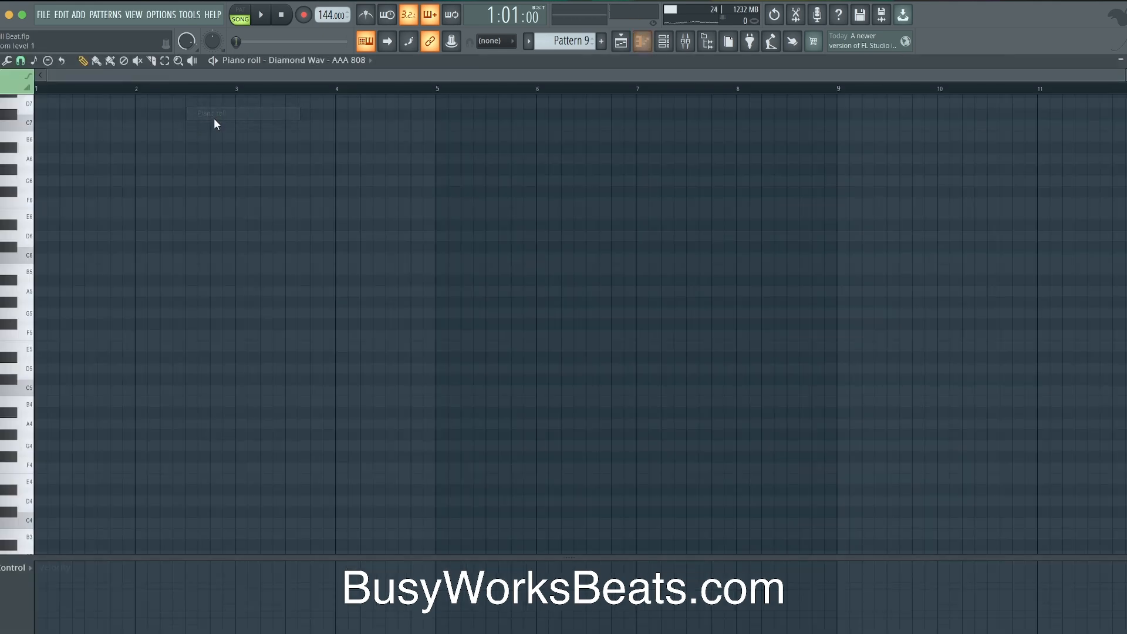
left_click(621, 43)
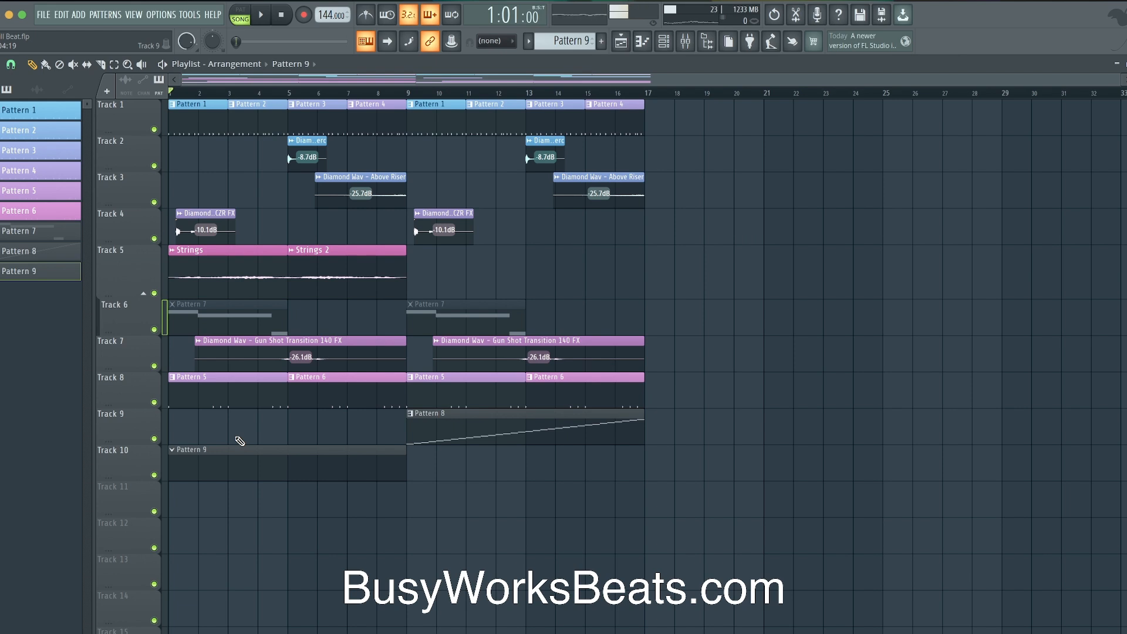
Step: Select bars 1 to 8 on the playlist timeline and open the piano roll of the Diamond Wav - AAA 808 channel
left_click_drag(406, 94, 174, 94)
left_click(226, 154, "ctrl")
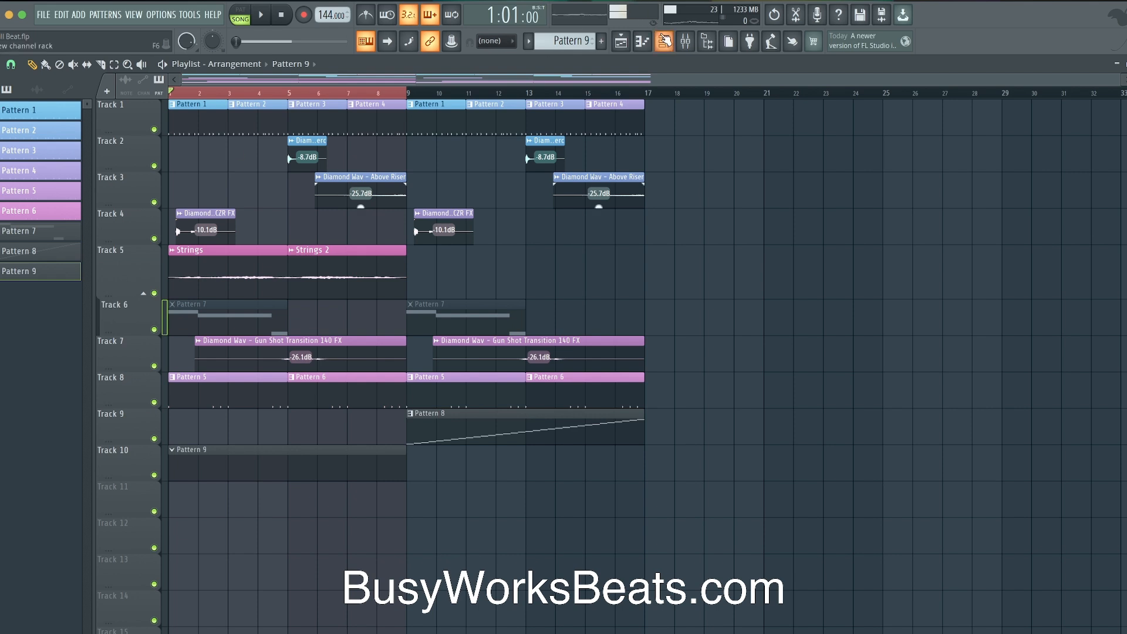
left_click(664, 41)
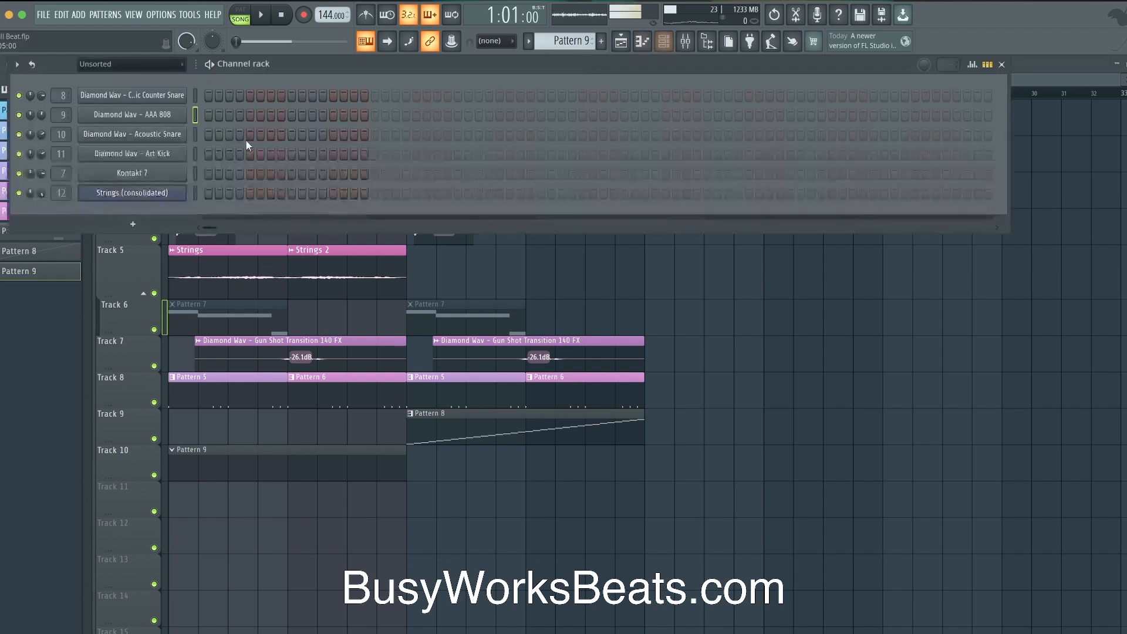
right_click(175, 120)
left_click(198, 115)
right_click(181, 117)
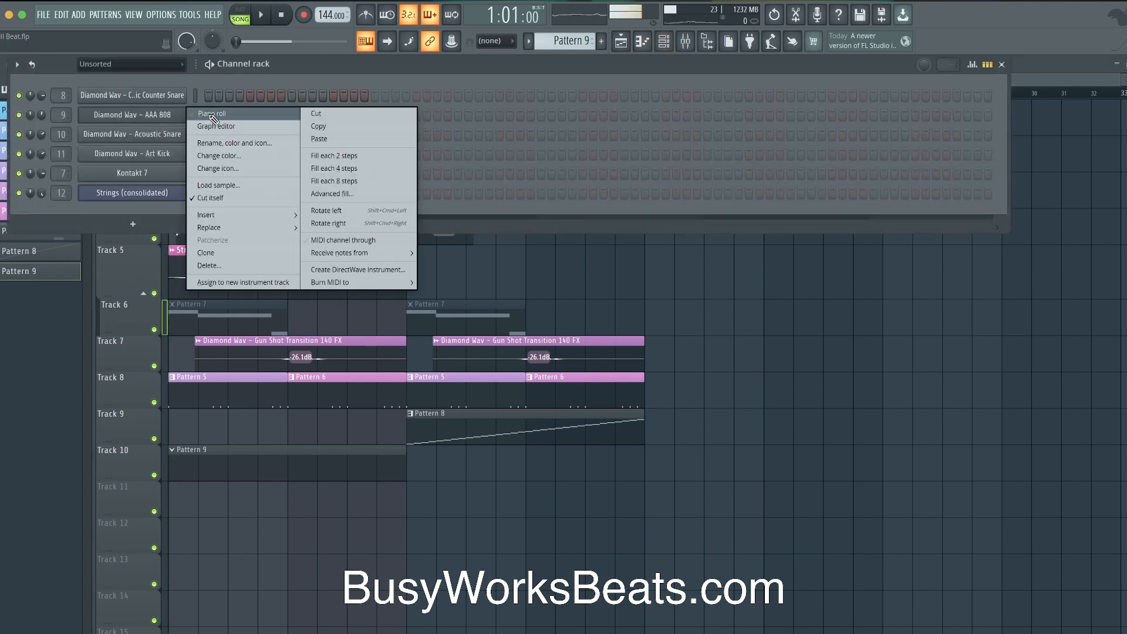
left_click(211, 115)
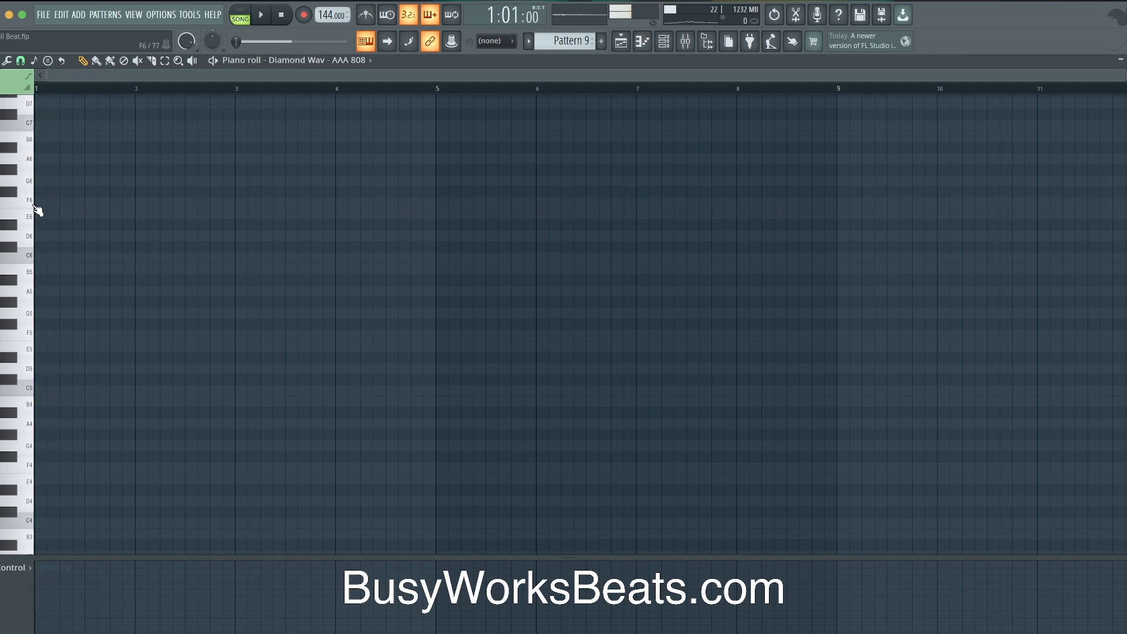
Step: Fill bar 1 with four consecutive one-beat notes, F6, E6, C6 and B5, and play the line
left_click(44, 200)
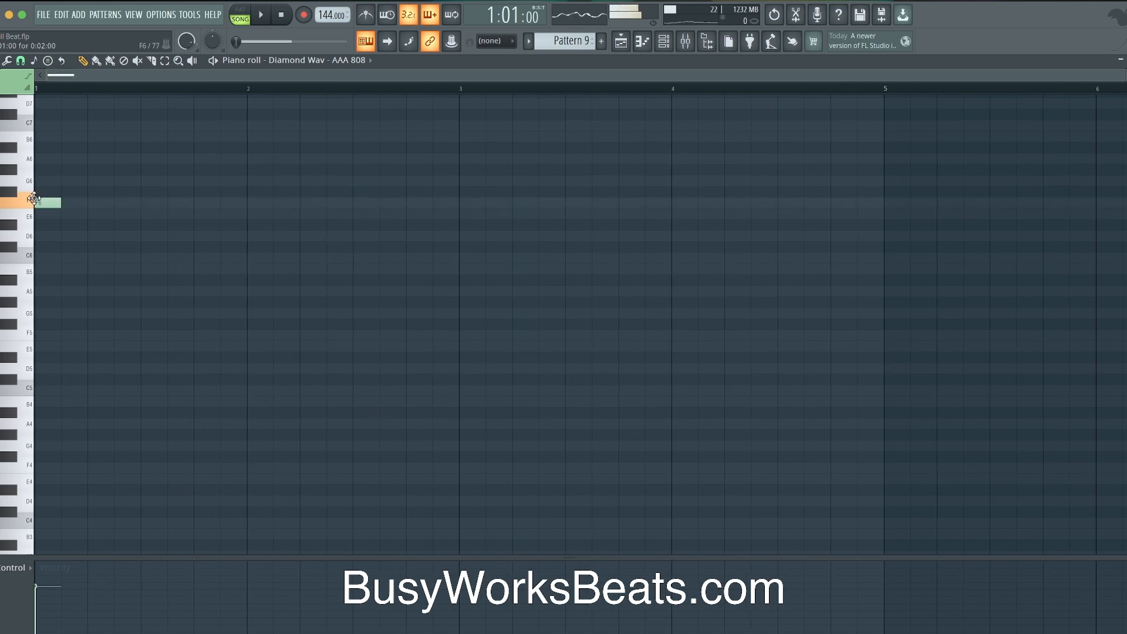
left_click_drag(60, 203, 83, 204)
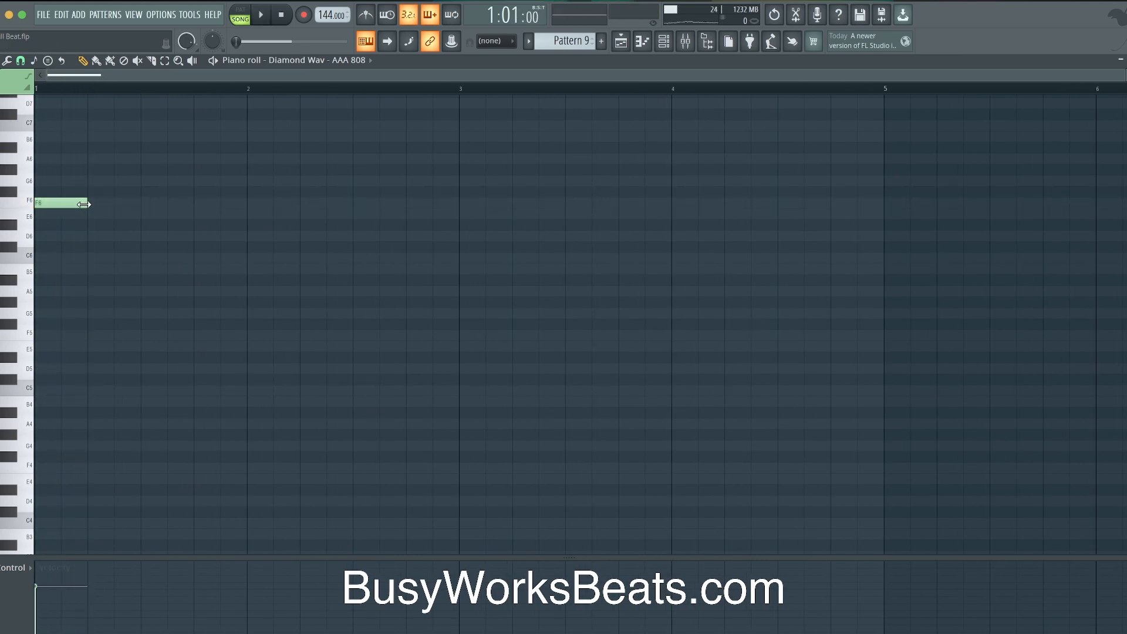
left_click(101, 214)
key("space")
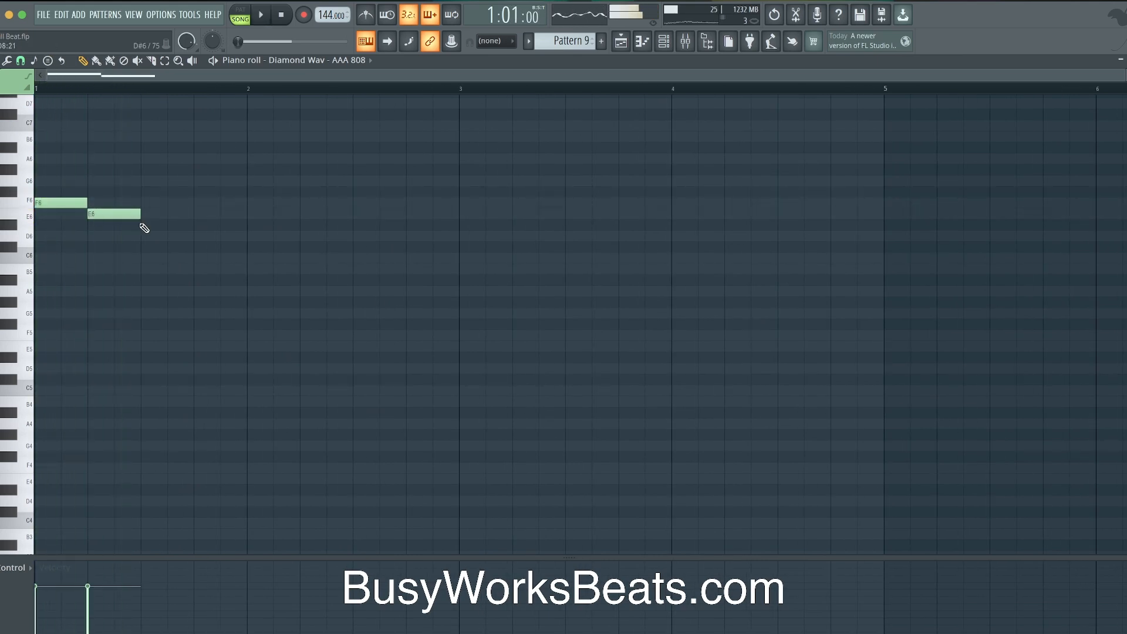
key("space")
left_click(148, 256)
left_click(202, 268)
key("space")
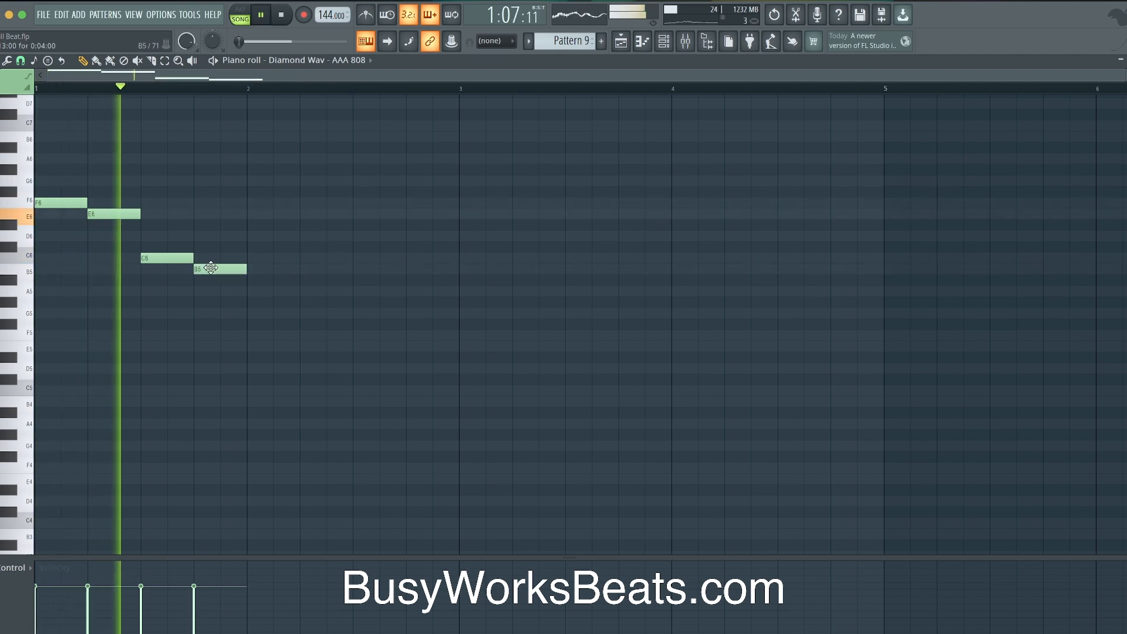
key("space")
Step: Add a three-beat E5 from beat 2 of bar 2, a three-beat F5 at bar 3 and a one-beat B5 ending bar 3
left_click_drag(311, 317, 460, 346)
key("space")
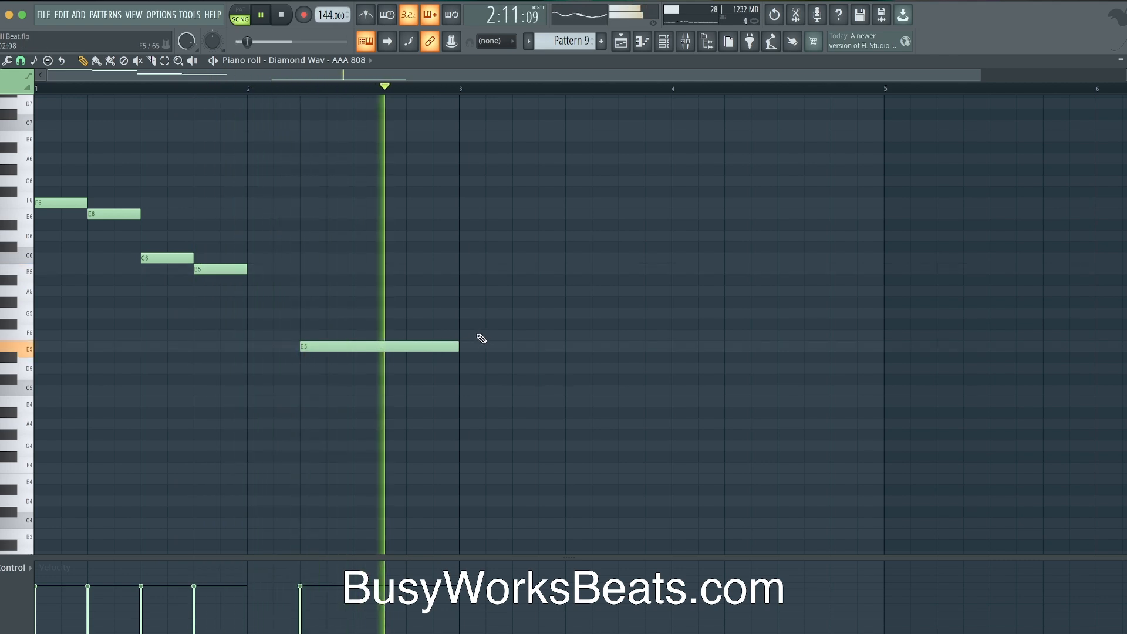
left_click(465, 335)
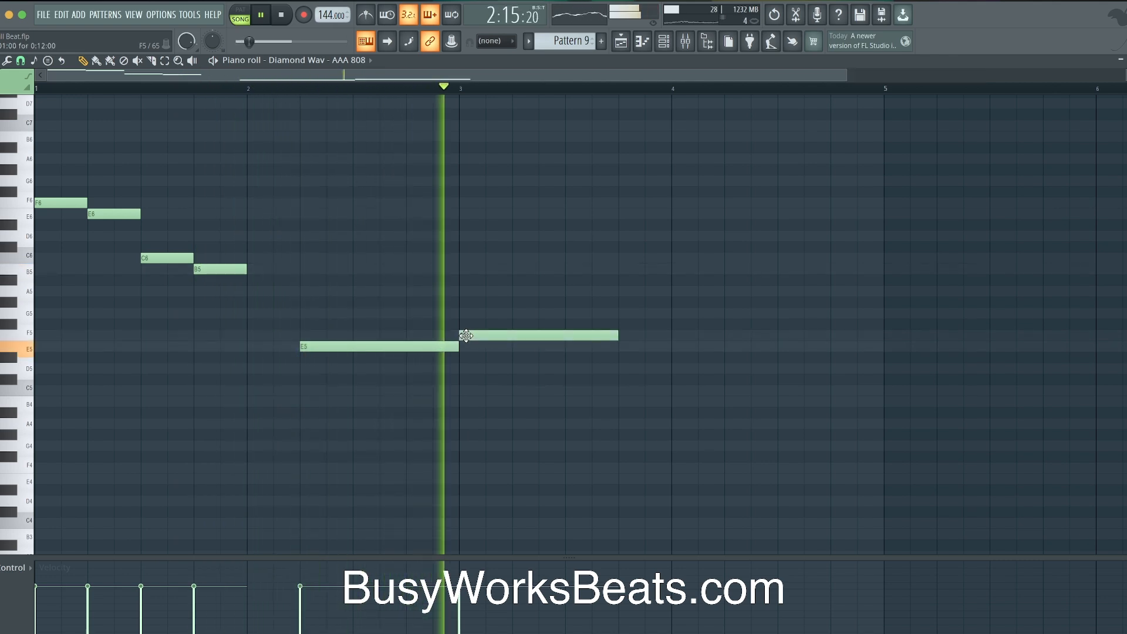
left_click(625, 269)
left_click_drag(777, 269, 672, 269)
scroll(516, 293, "down", 2)
key("space")
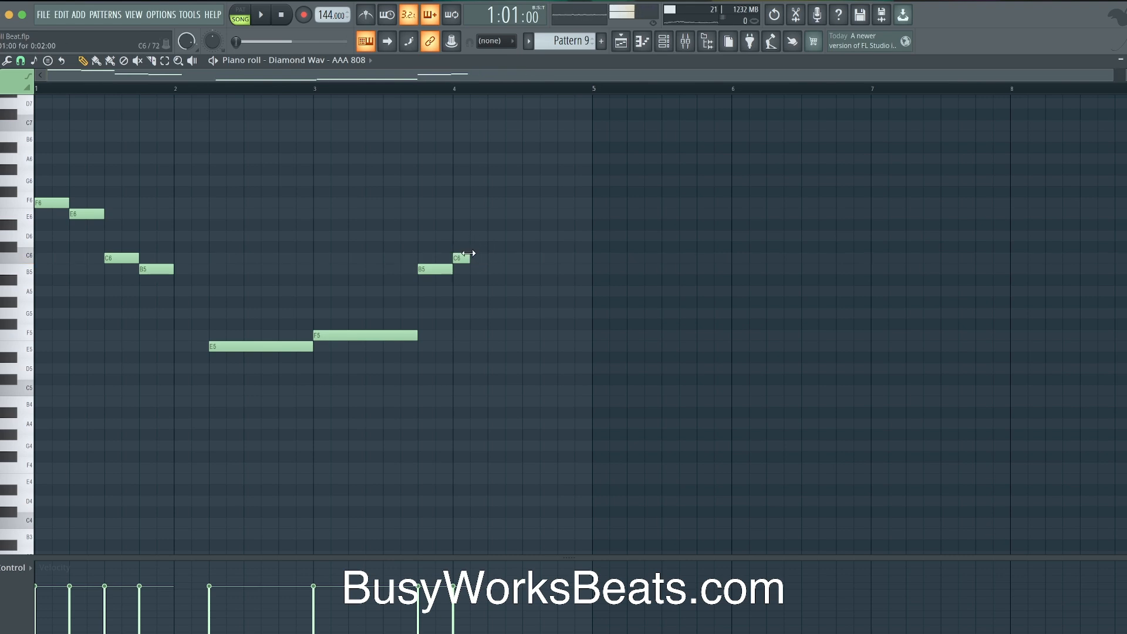
Step: Fill the first half of bar 4 with half-beat notes C6, B5, G5 and F#5, and play the line
scroll(469, 253, "up", 2)
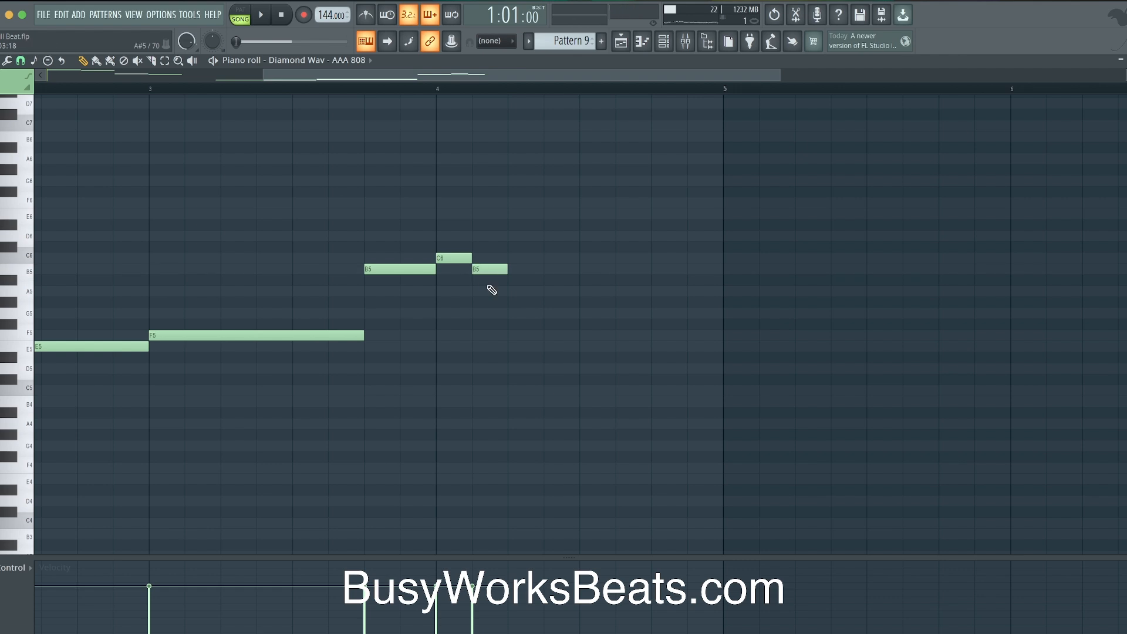
scroll(543, 321, "down", 2)
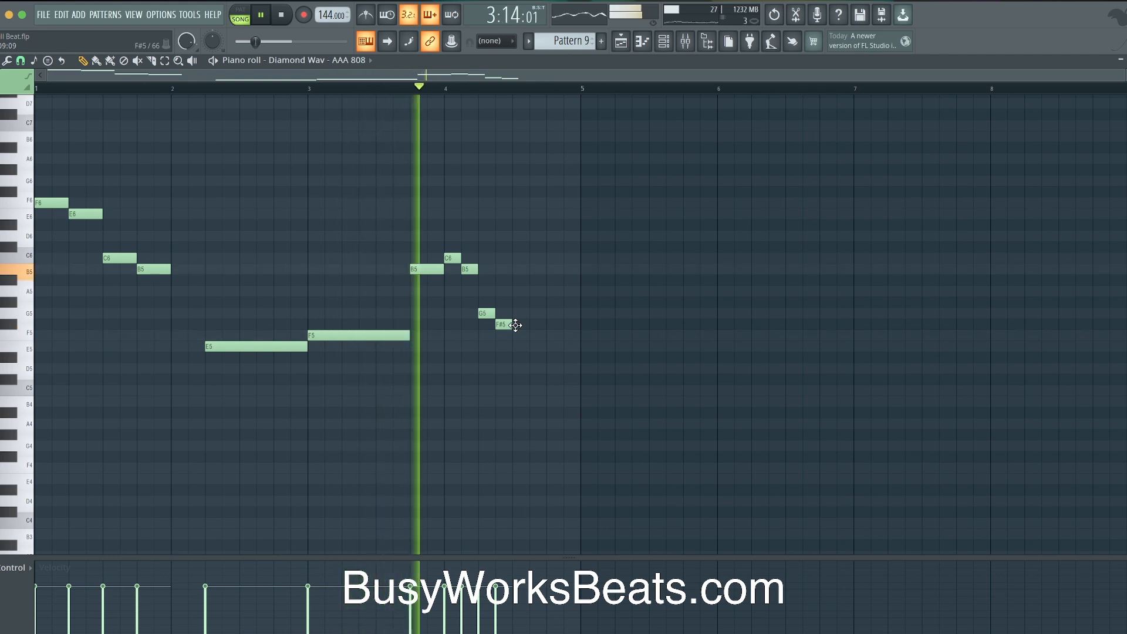
key("space")
Step: Duplicate the four half-beat notes into the second half of bar 4 at the same pitches
left_click_drag(528, 361, 445, 241)
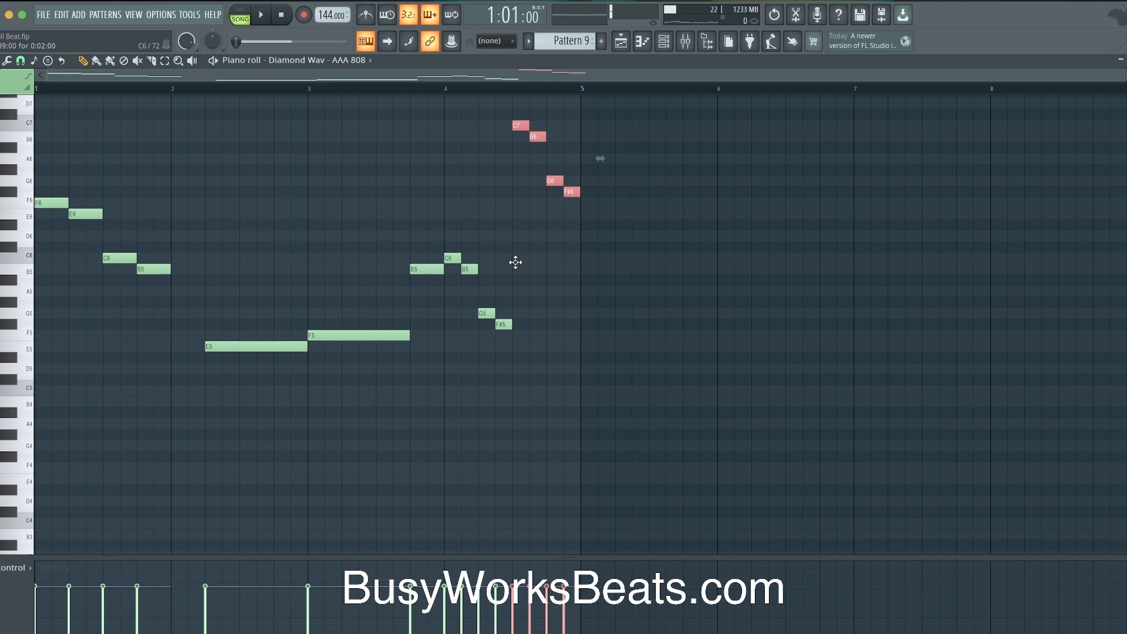
scroll(532, 314, "up", 1)
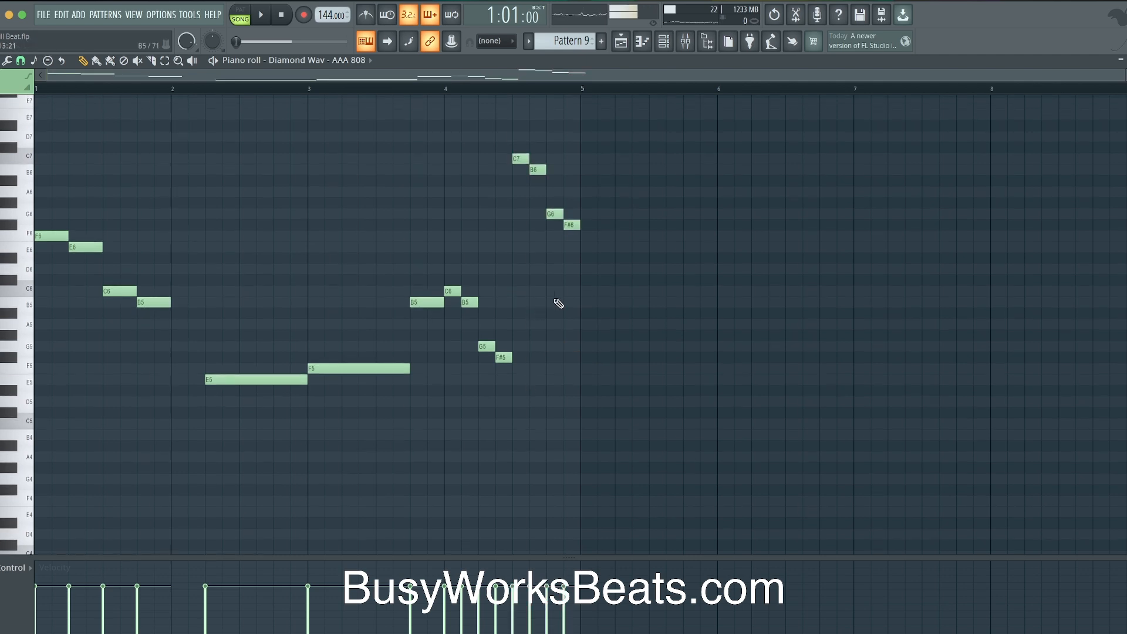
left_click_drag(628, 302, 502, 142)
key("ctrl+Down")
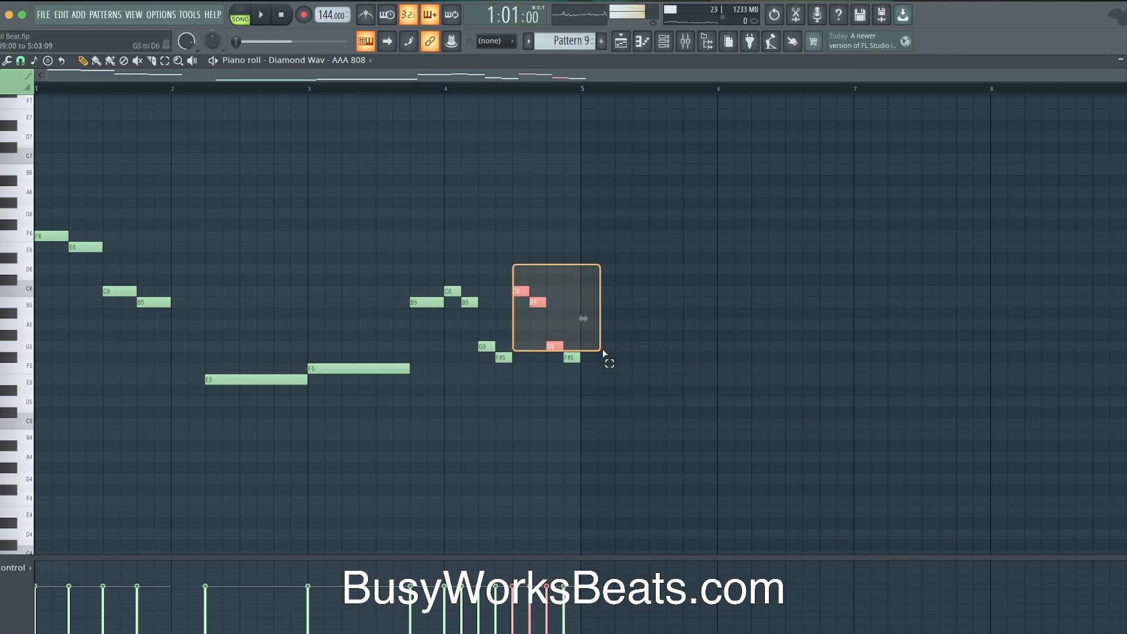
Step: Copy the last four notes of bar 4 one octave higher and shorten the copies
left_click_drag(601, 345, 609, 372)
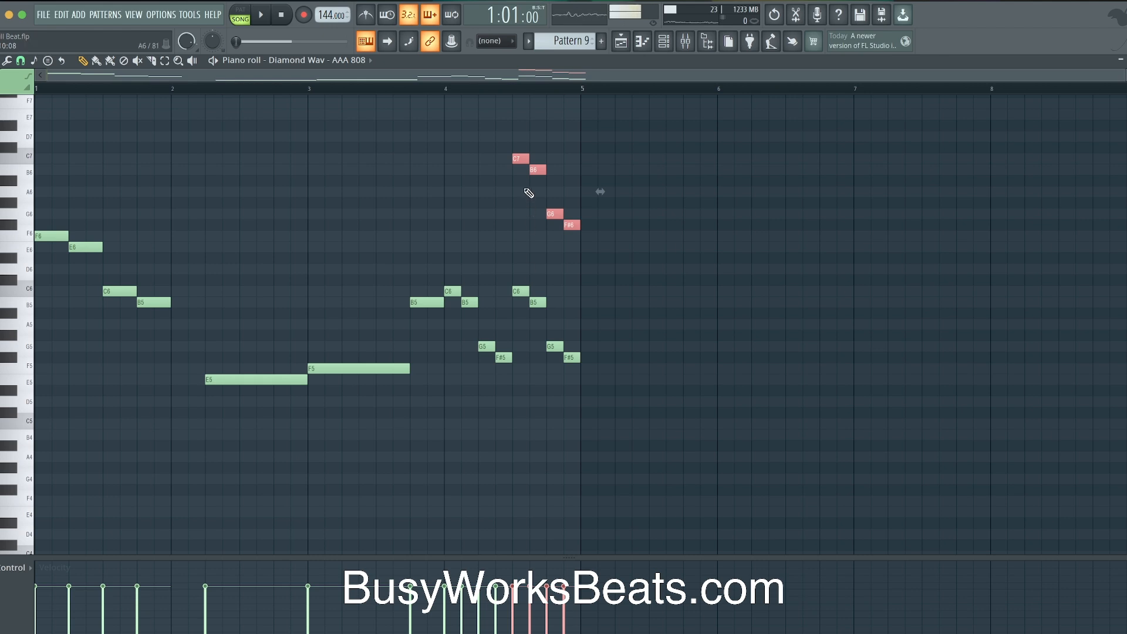
scroll(529, 154, "up", 2)
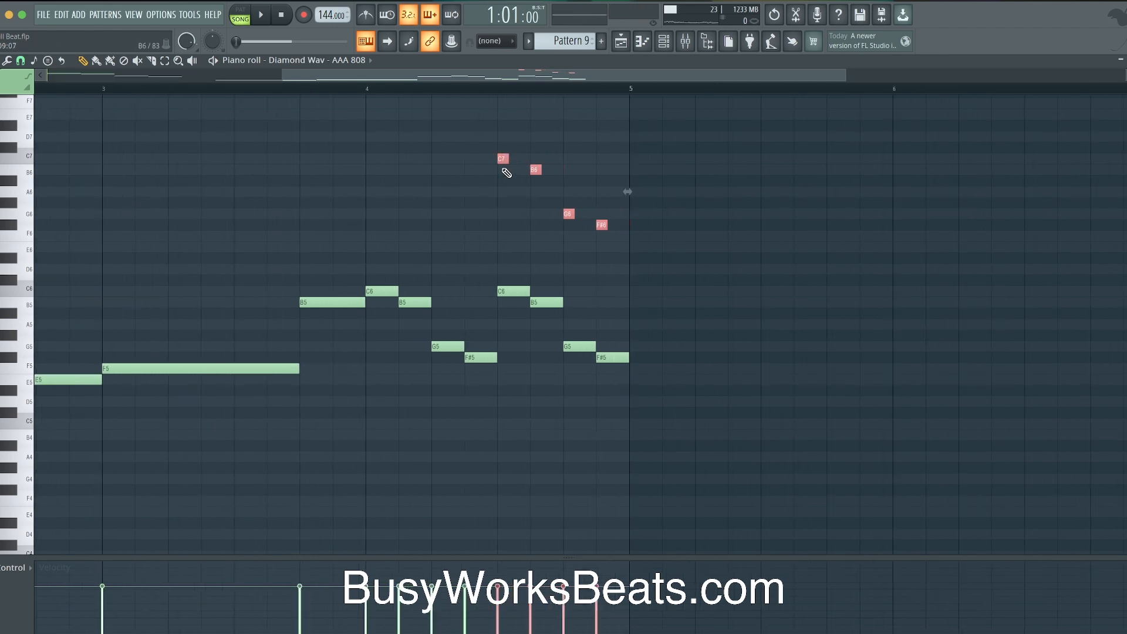
Step: Turn the short C7, B6, G6 and F#6 notes in bar 4 into slide notes
double_click(502, 159)
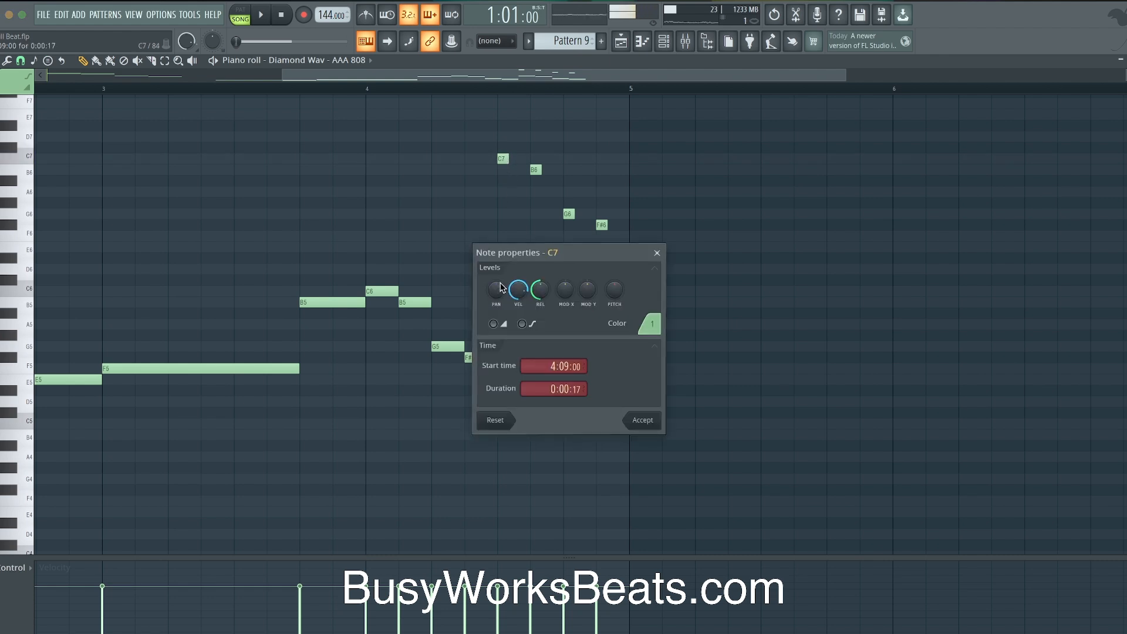
left_click(642, 420)
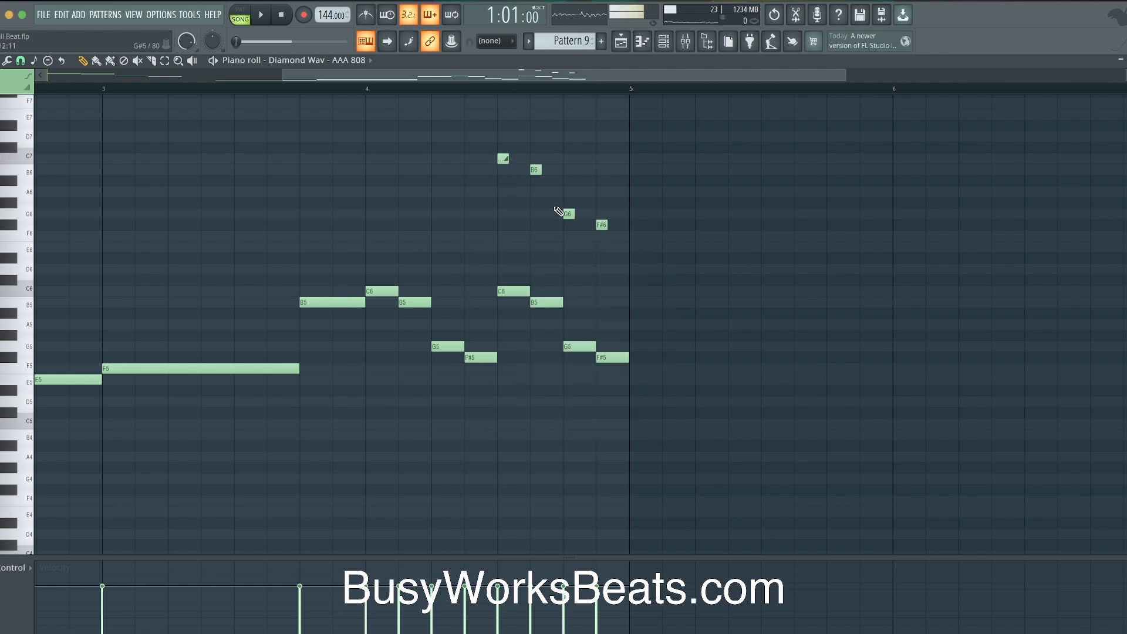
double_click(537, 169)
left_click(630, 419)
double_click(566, 217)
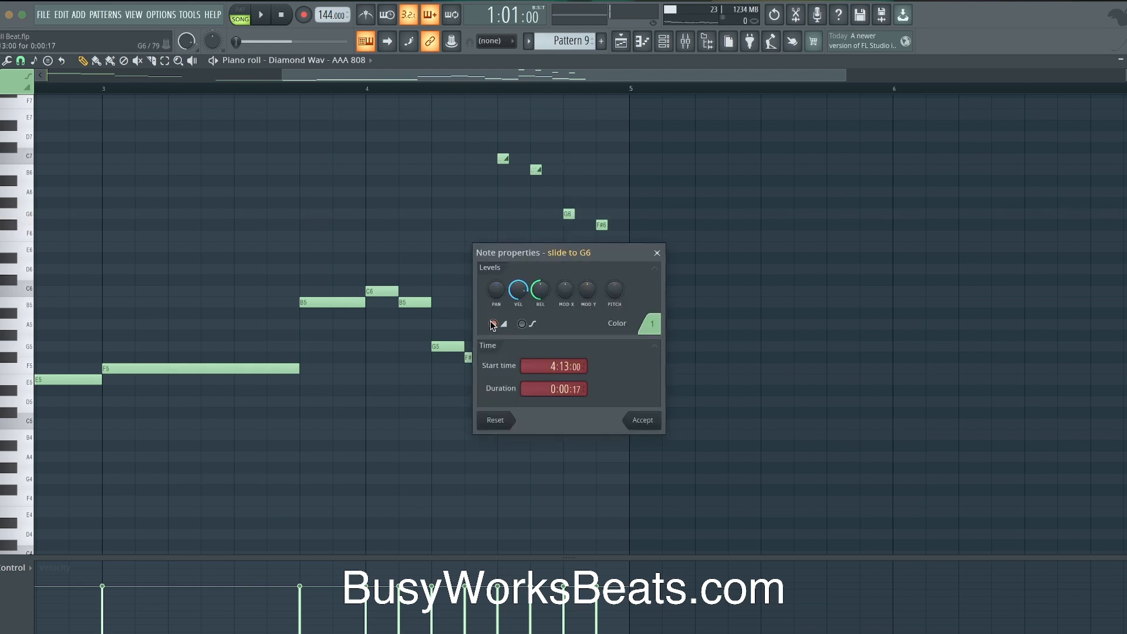
left_click(632, 419)
double_click(601, 223)
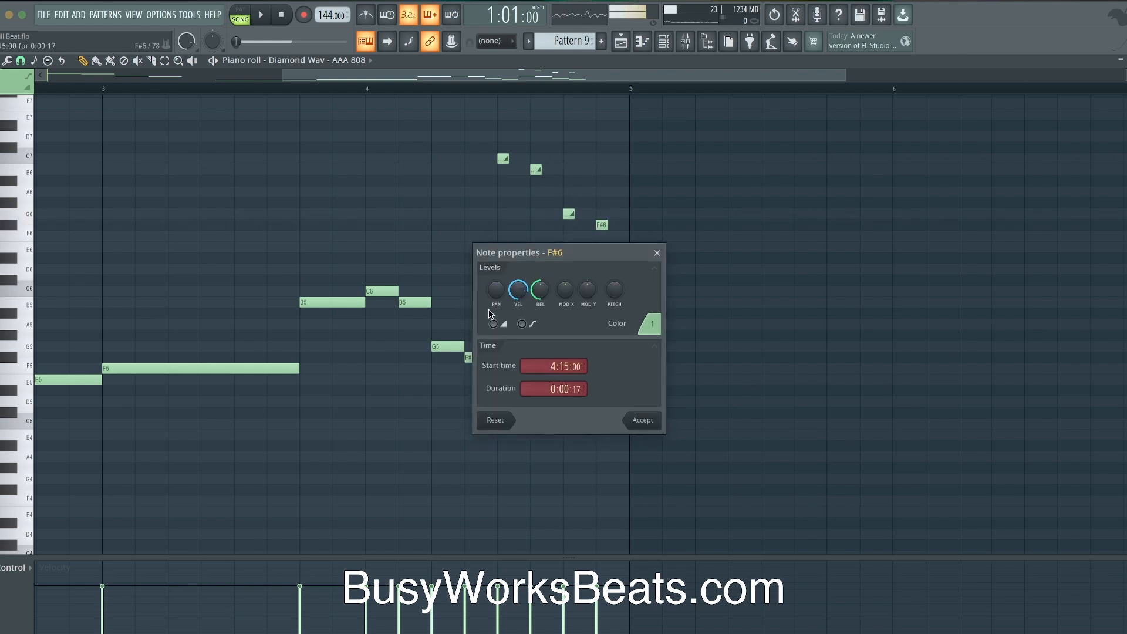
left_click(643, 420)
Step: Select the four slide notes in bar 4 and shorten them further
left_click_drag(620, 260, 505, 148)
scroll(521, 161, "up", 4)
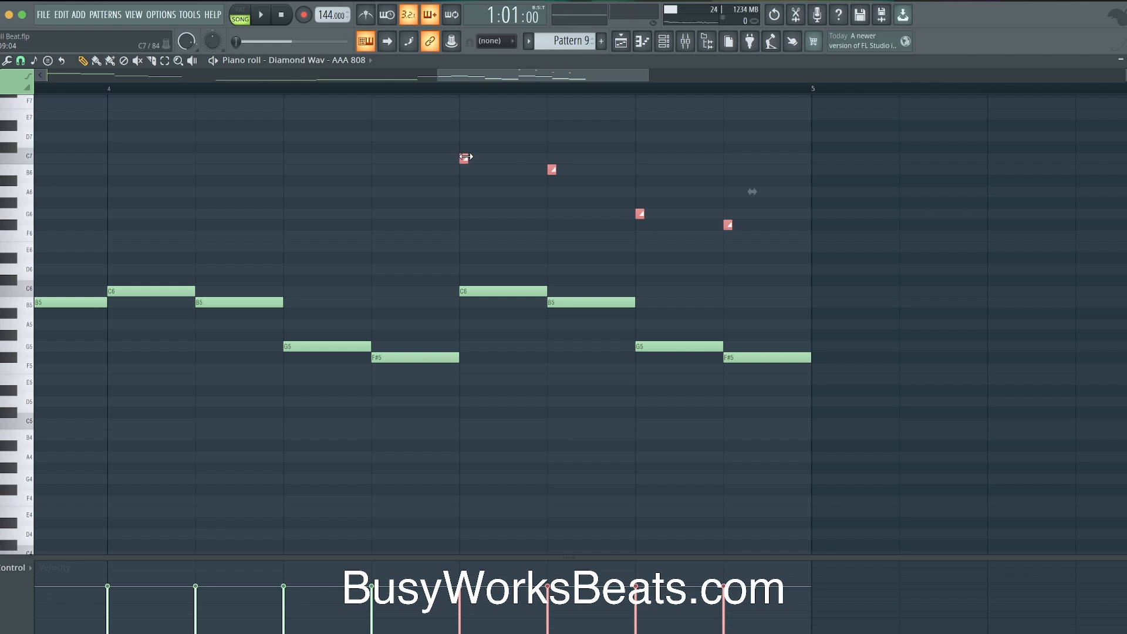
Step: Try the four slide notes one octave higher, play them, and return them to their previous pitches
key("super+Up")
scroll(466, 157, "down", 3)
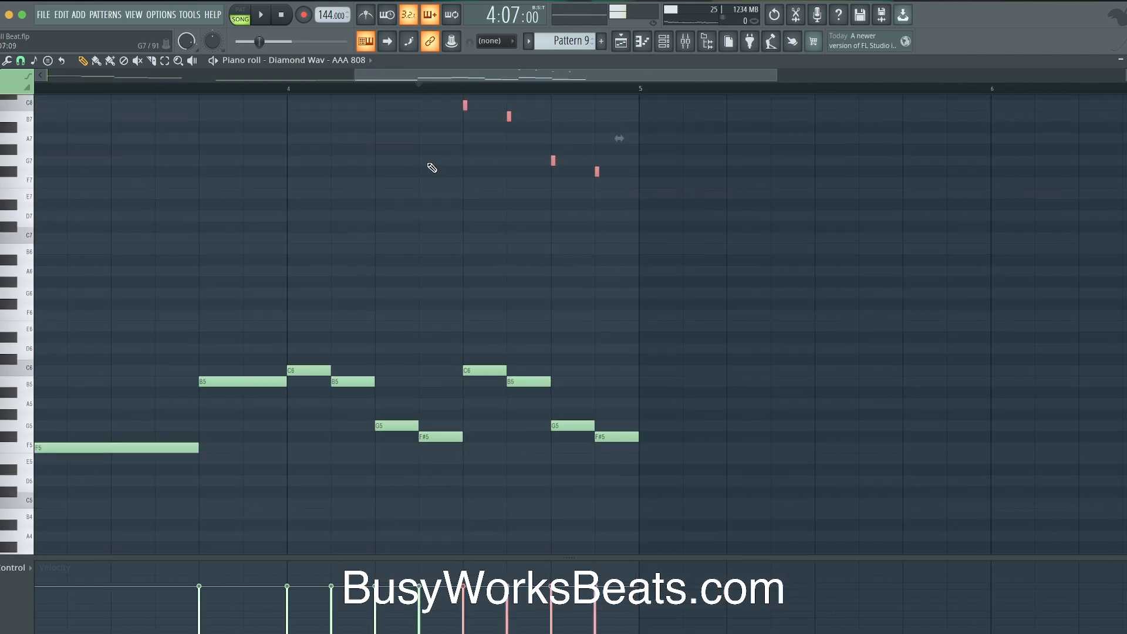
scroll(432, 168, "down", 1)
key("space")
key("space")
key("super+Down")
key("space")
key("space")
Step: Duplicate the whole four-bar 808 line, including its slide notes, into bars 5 to 8
scroll(486, 195, "down", 3)
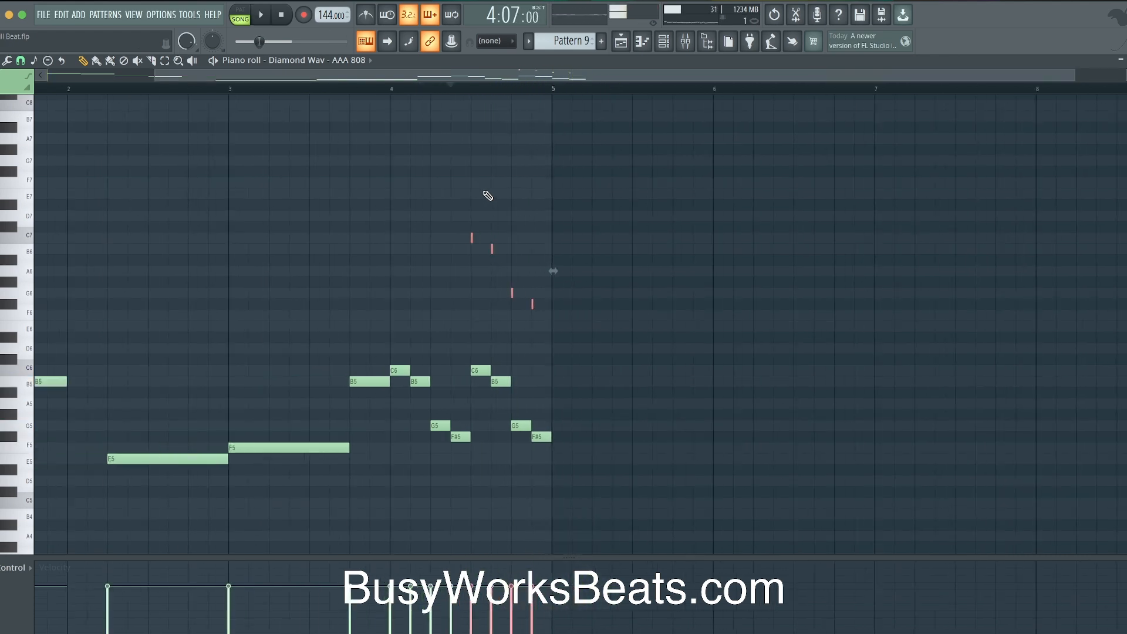
scroll(487, 195, "down", 3)
key("super+a")
left_click_drag(46, 315, 426, 315)
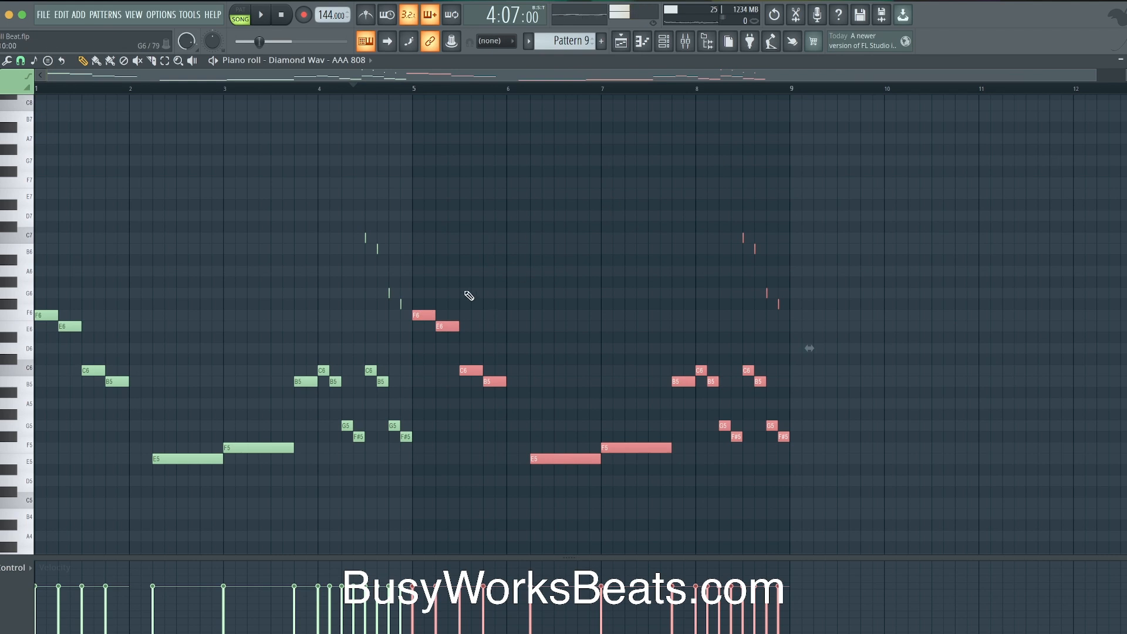
Step: Raise only the four slide notes at the end of bar 8 by one octave
left_click_drag(818, 329, 742, 253)
key("super+Up")
scroll(359, 327, "down", 2)
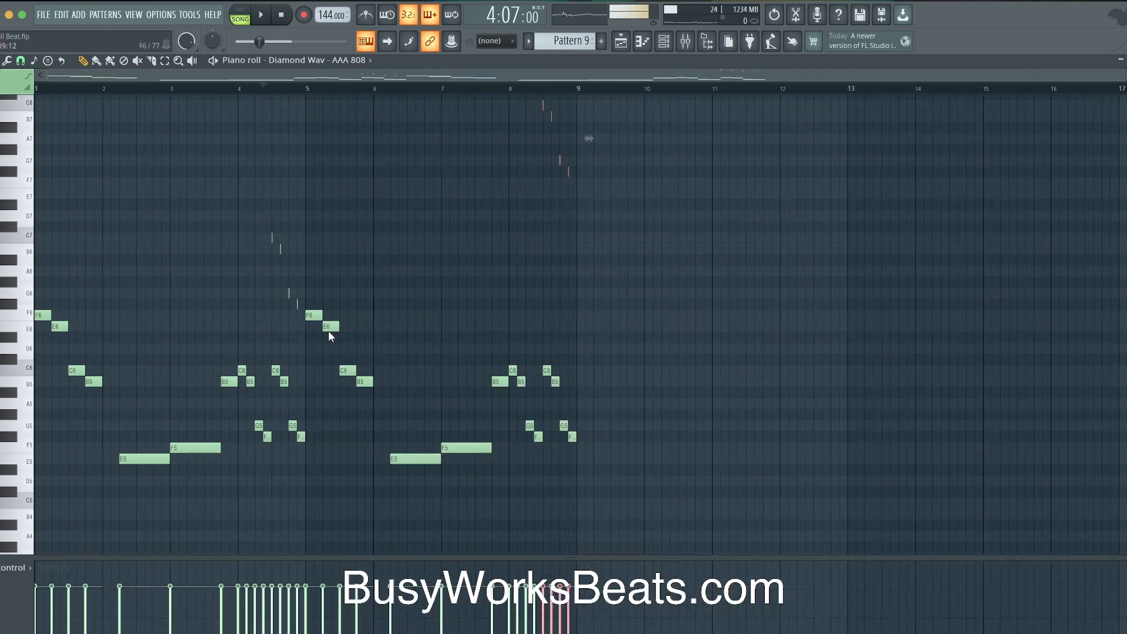
Step: Try all the 808 notes one octave lower, play them with the arrangement, and restore their previous pitches
key("super+Down")
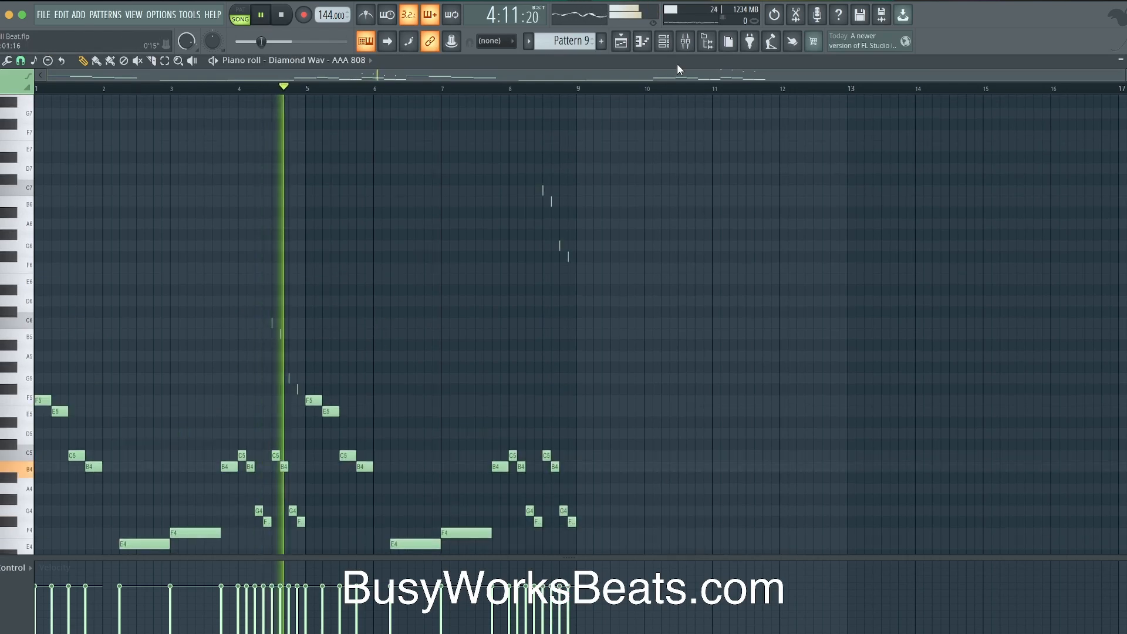
left_click(285, 18)
key("space")
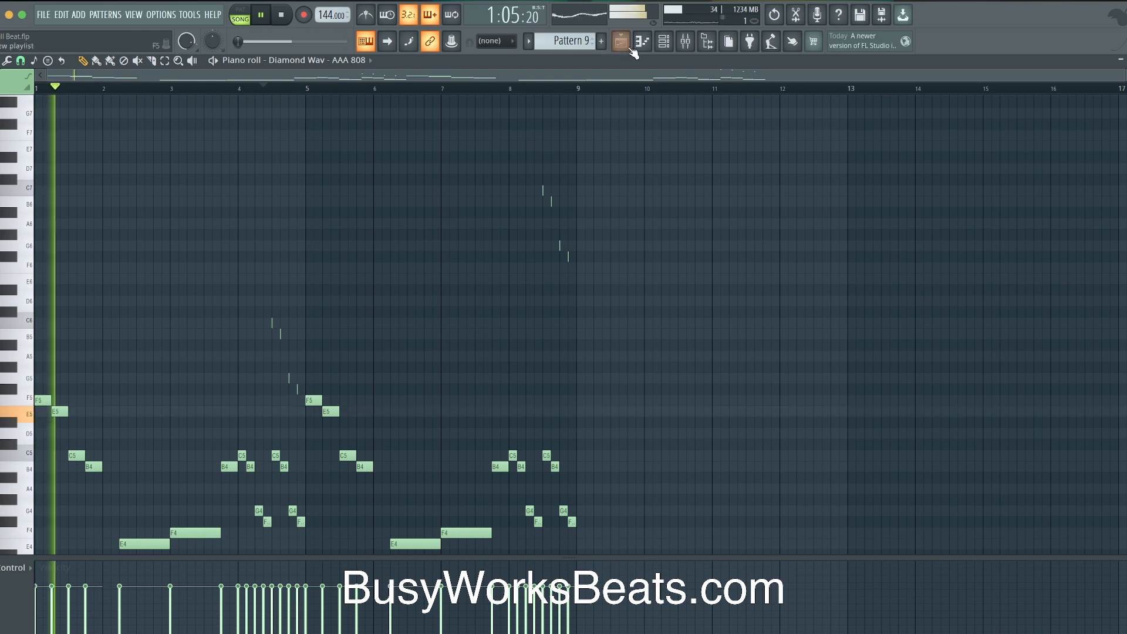
left_click(621, 41)
key("space")
double_click(231, 458)
scroll(237, 429, "down", 3)
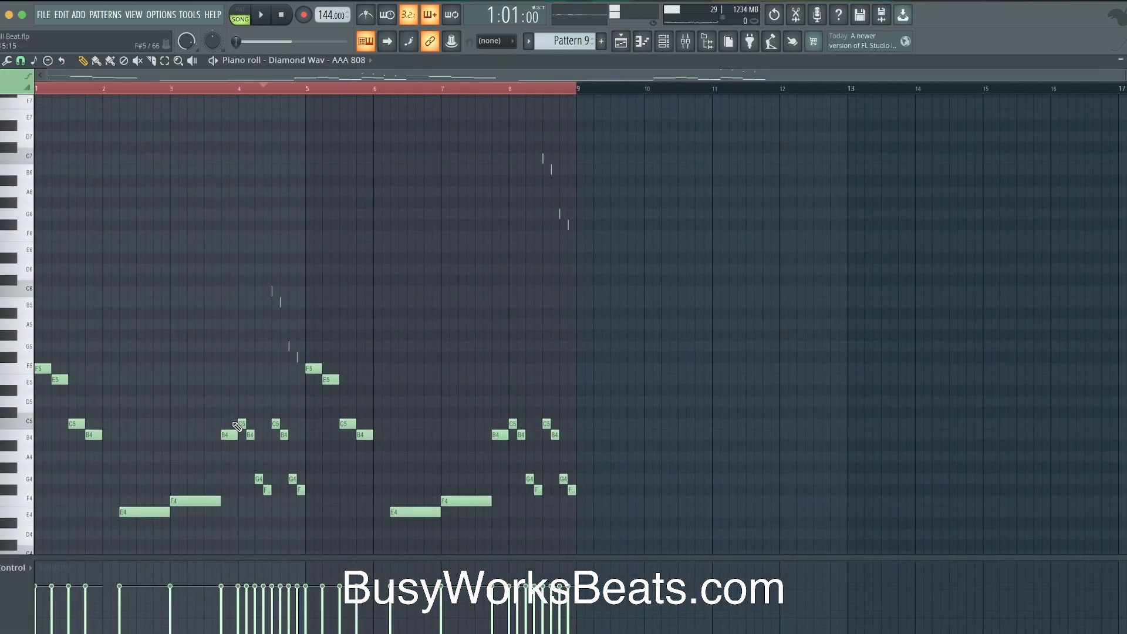
key("super+Up")
Step: Start playback, save the project and return to the playlist
key("space")
key("super+s")
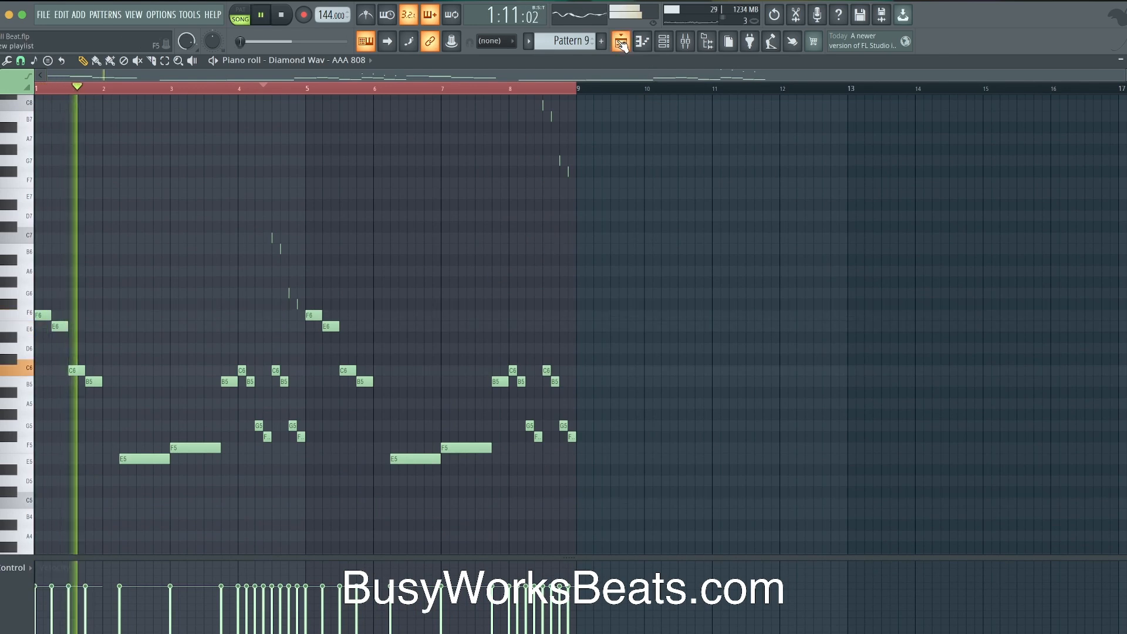
left_click(621, 41)
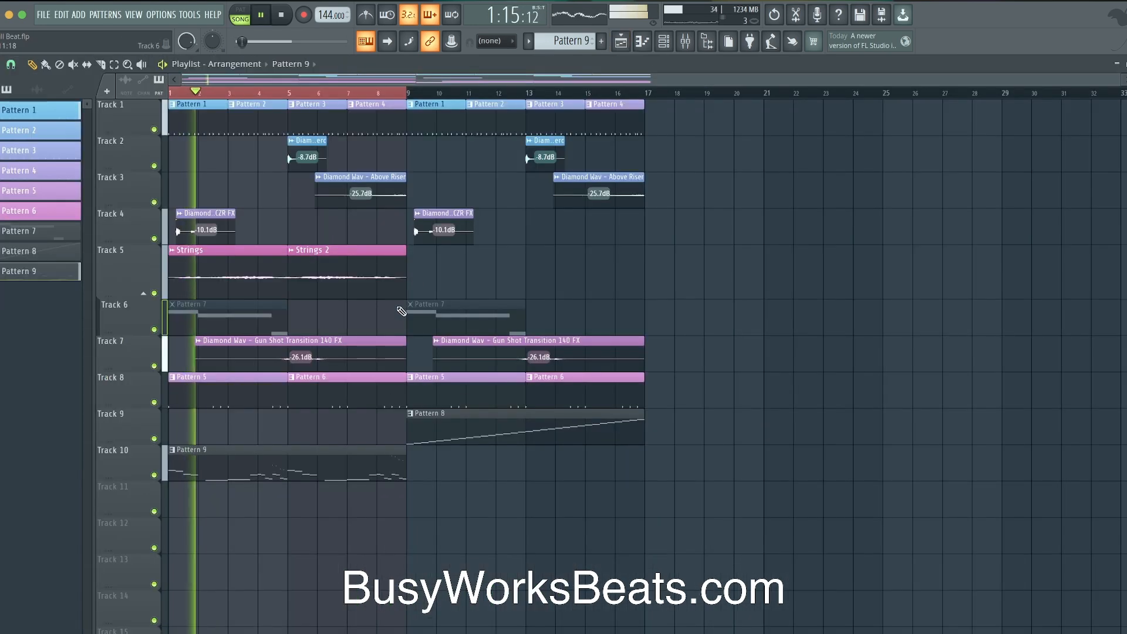
Step: Rename Pattern 9 as Bass and give it a dark magenta color
key("F2")
type("Bass")
left_click(176, 435)
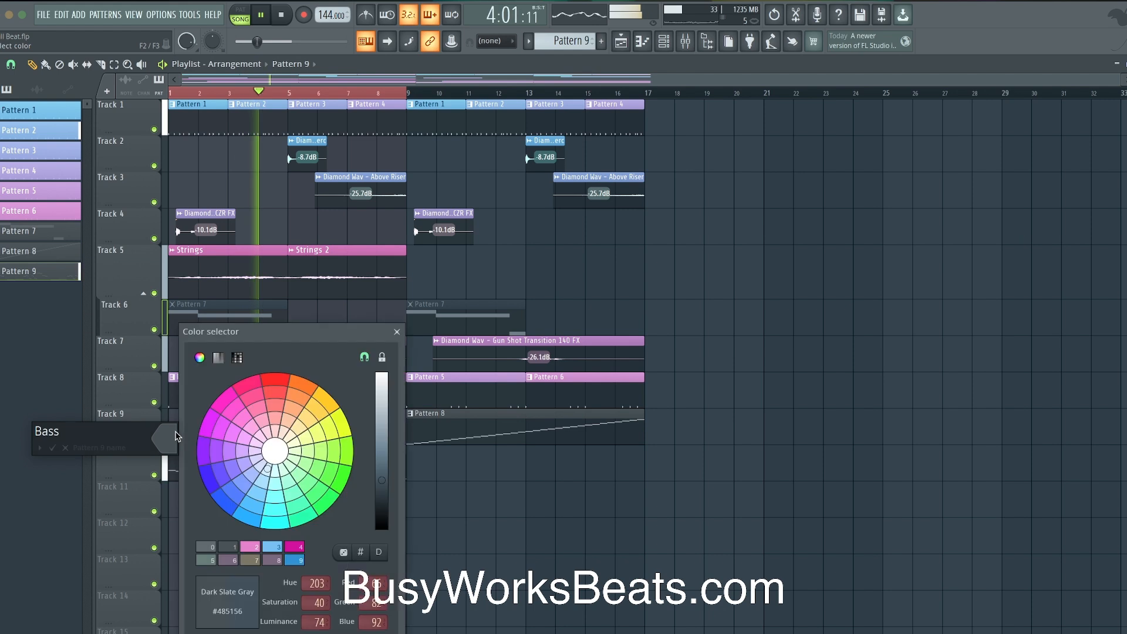
left_click(229, 400)
key("Return")
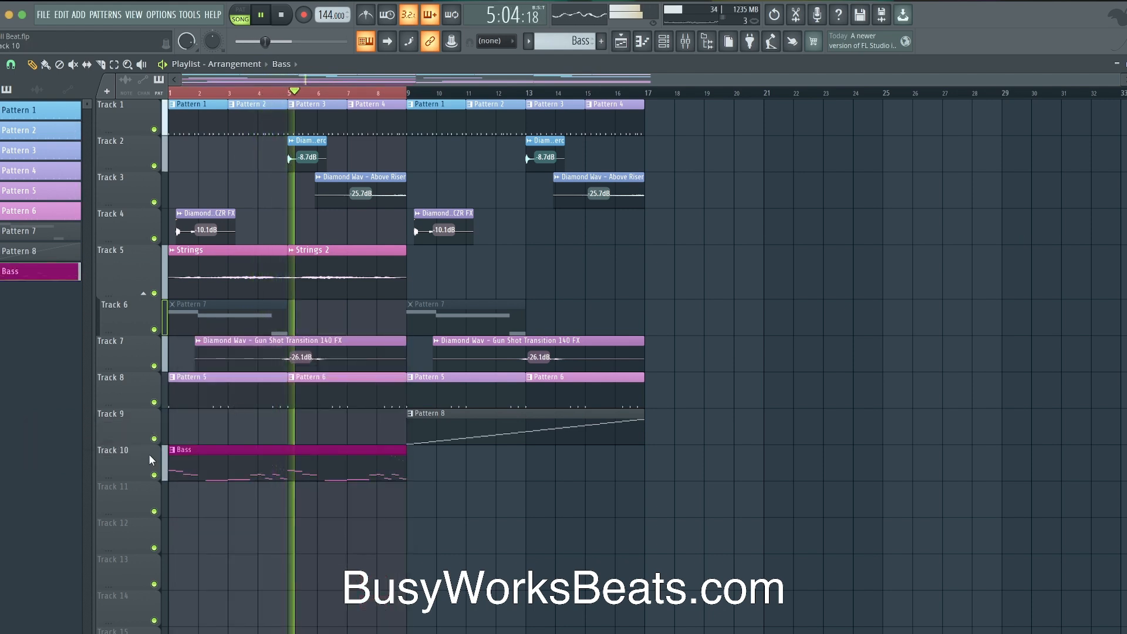
Step: Name playlist track 10 Bass and track 9 Strings Melody
key("F2")
type("Bass")
key("Return")
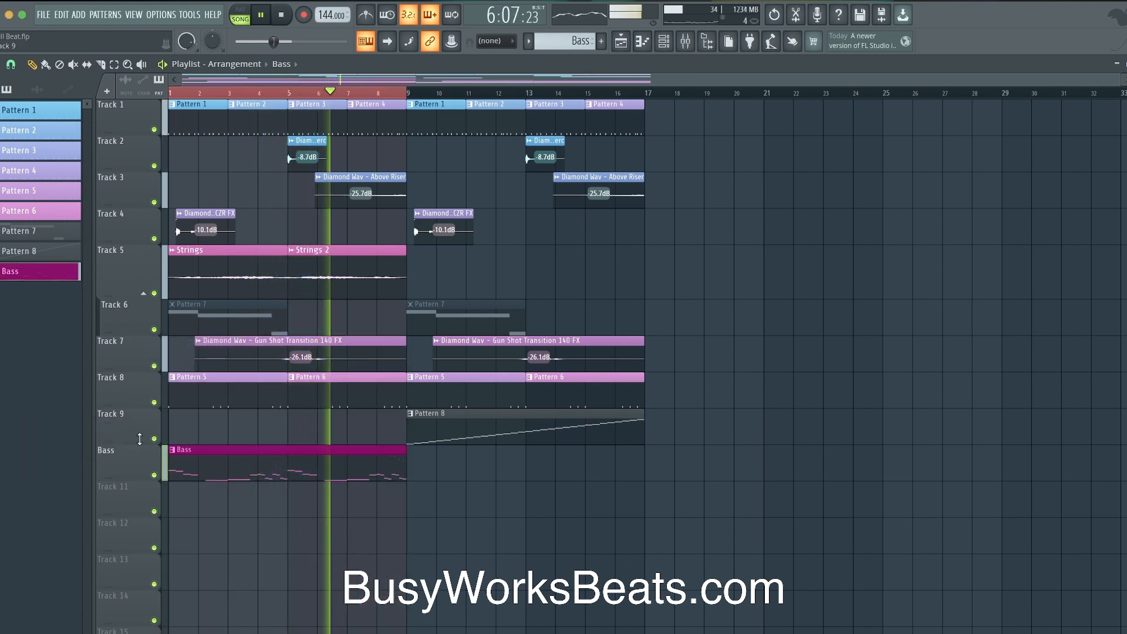
key("F2")
type("Strings")
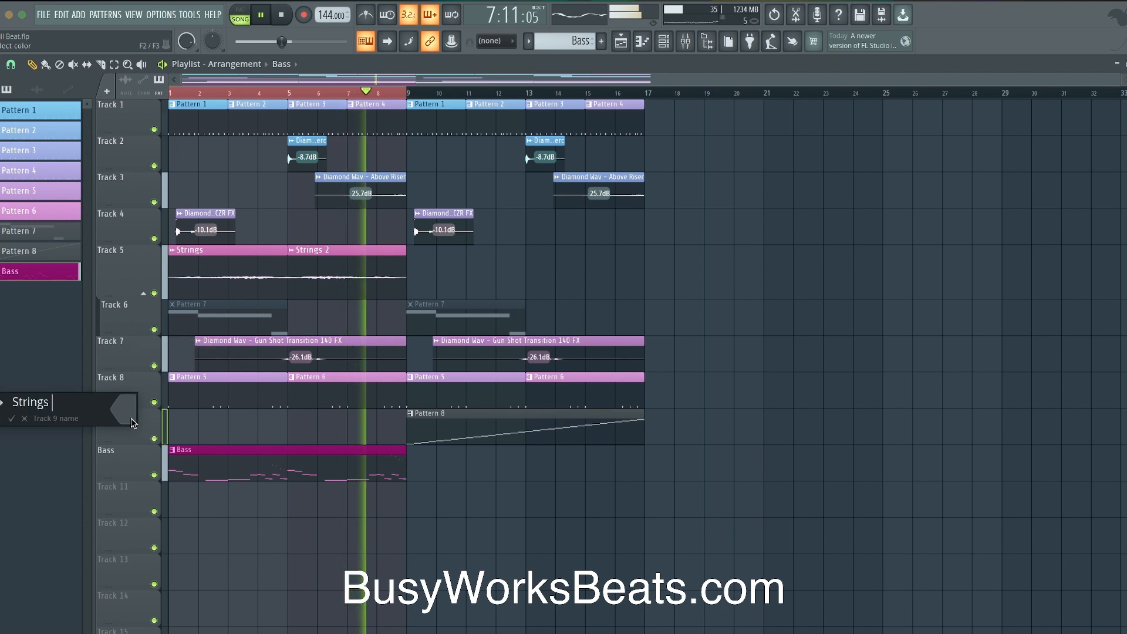
type(" Melody")
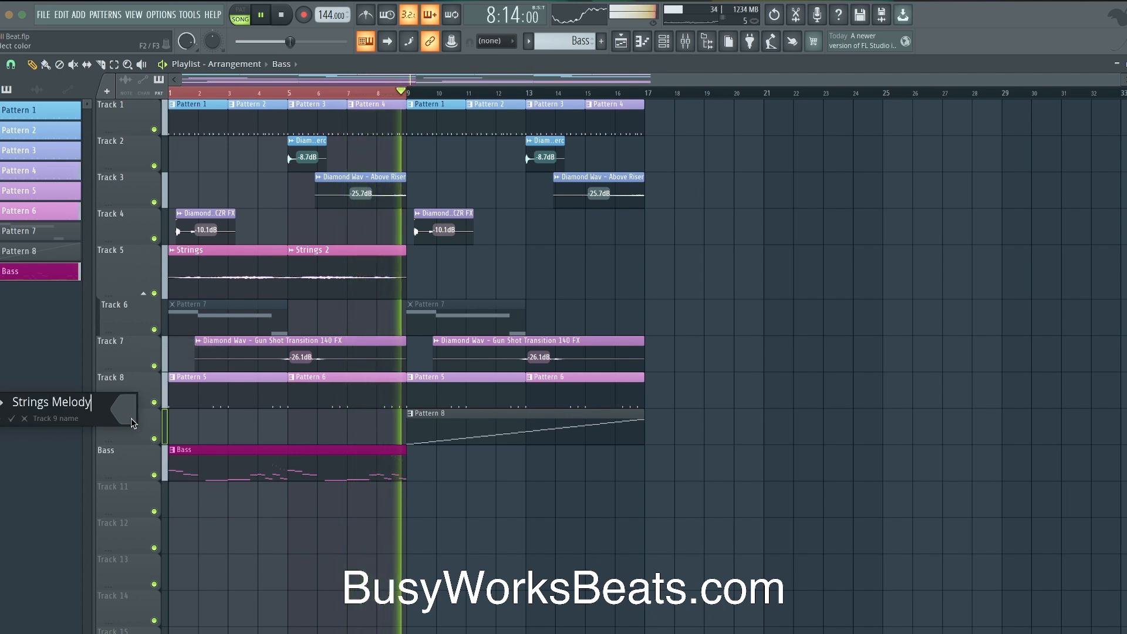
key("Return")
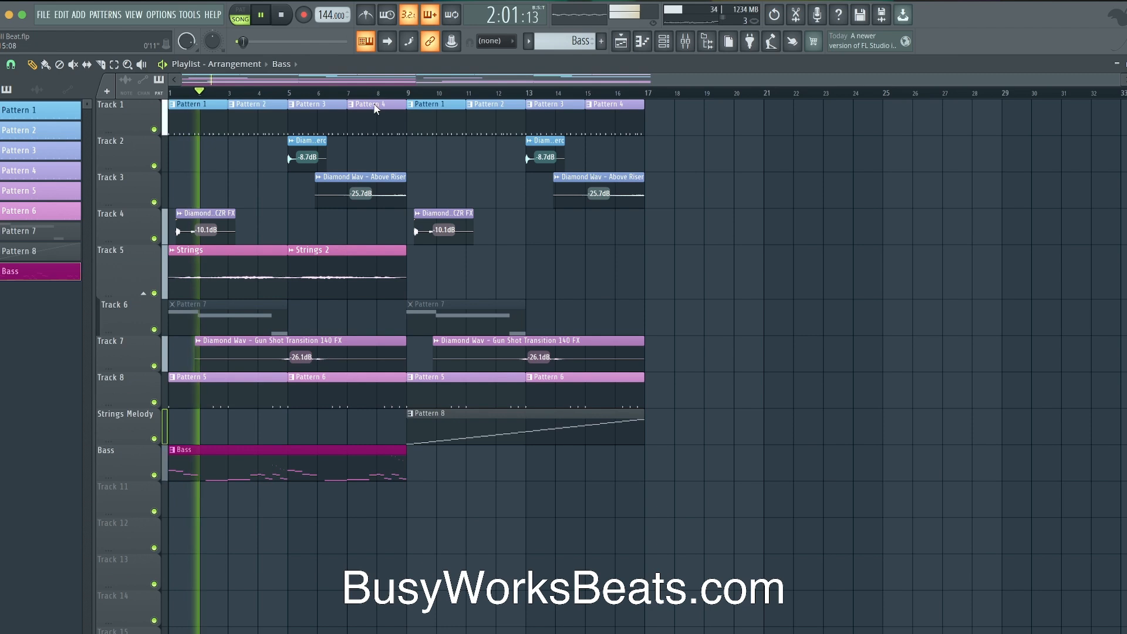
Step: Duplicate the eight-bar Bass clip to start at bar 9, and rename Pattern 8 as Strings Melody
left_click_drag(249, 470, 488, 469)
right_click(413, 412)
type("rStrings")
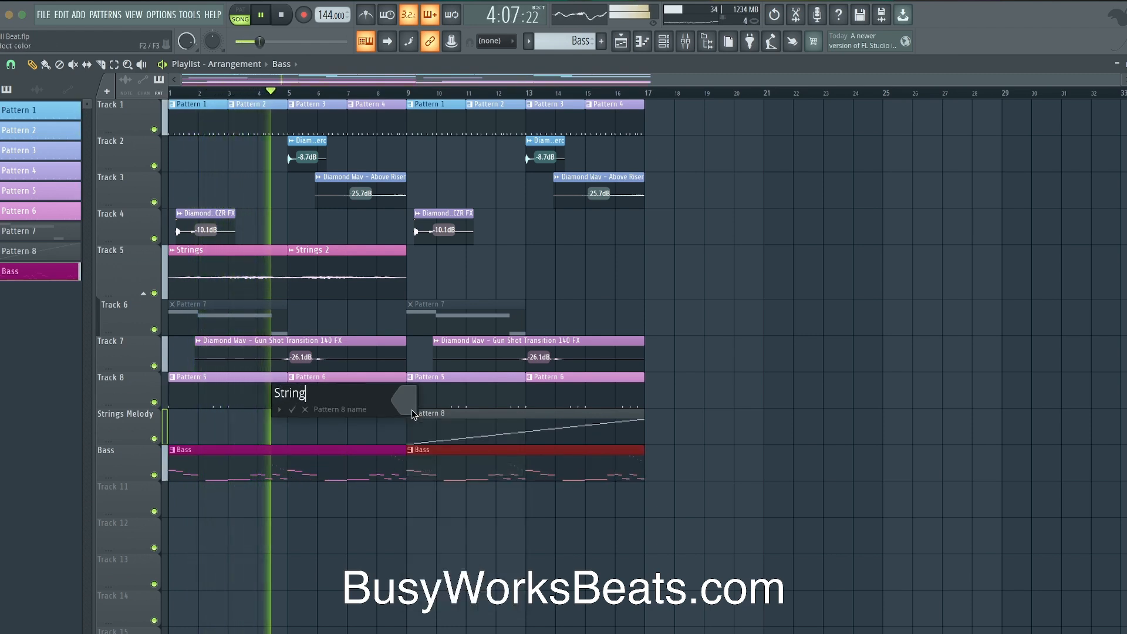
type(" Melody")
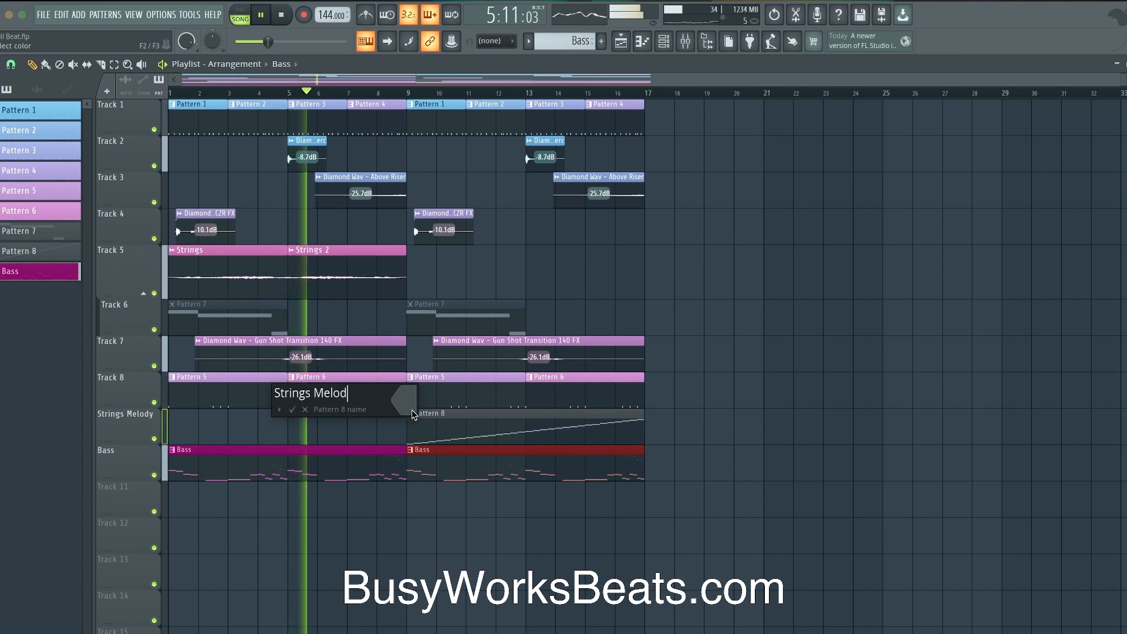
key("Return")
key("space")
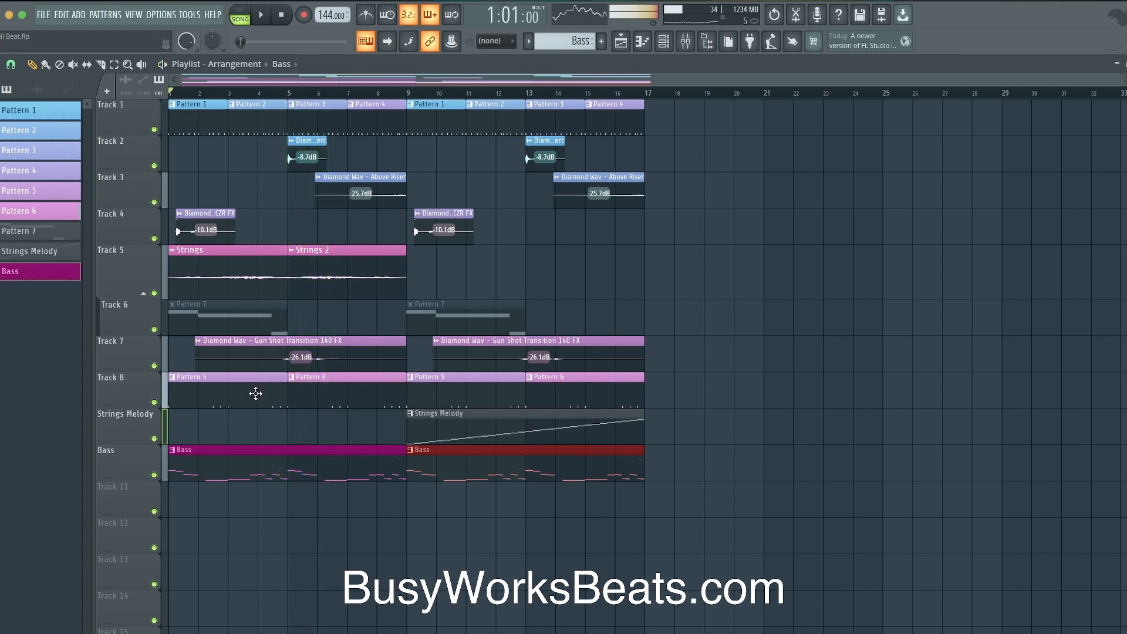
Step: Name playlist track 8 Kick and rename Pattern 5 as Kicks
key("space")
right_click(142, 383)
left_click(190, 346)
type("Kick")
key("Return")
left_click(173, 378)
left_click(205, 426)
type("Kicks")
key("Return")
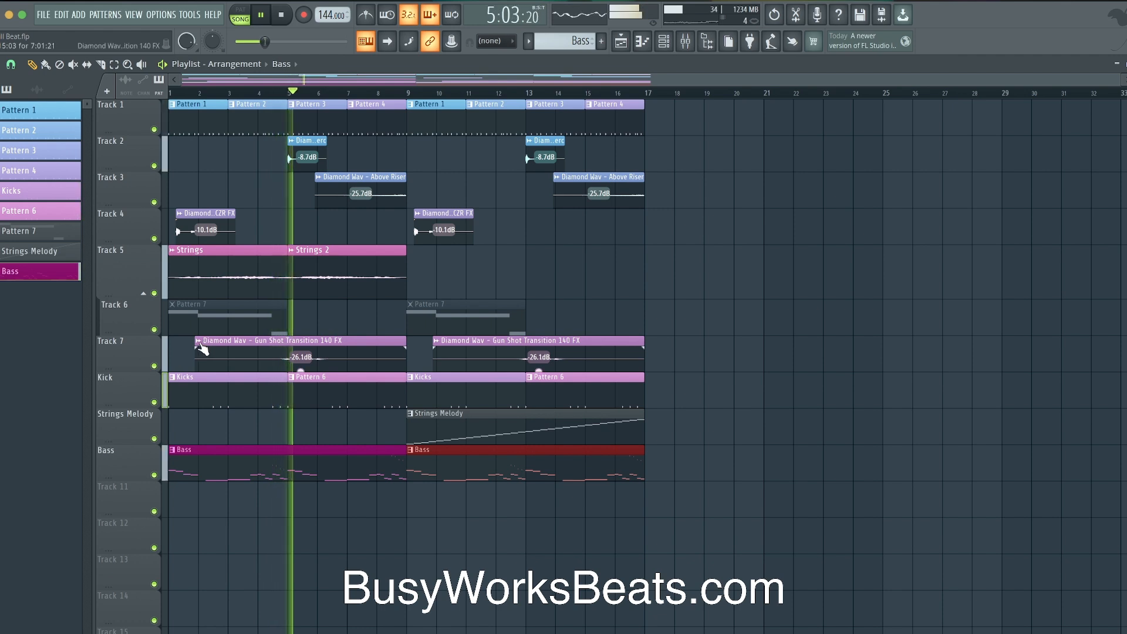
Step: Name playlist track 7 SFX and track 6 String Midi
right_click(134, 355)
left_click(132, 343)
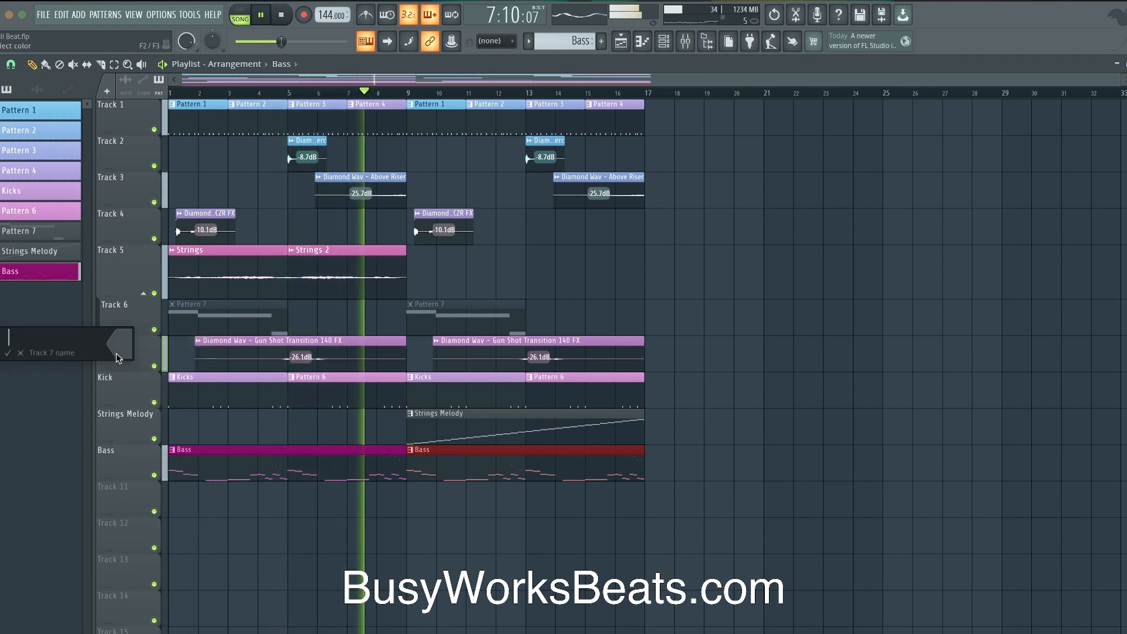
type("SFX")
key("Return")
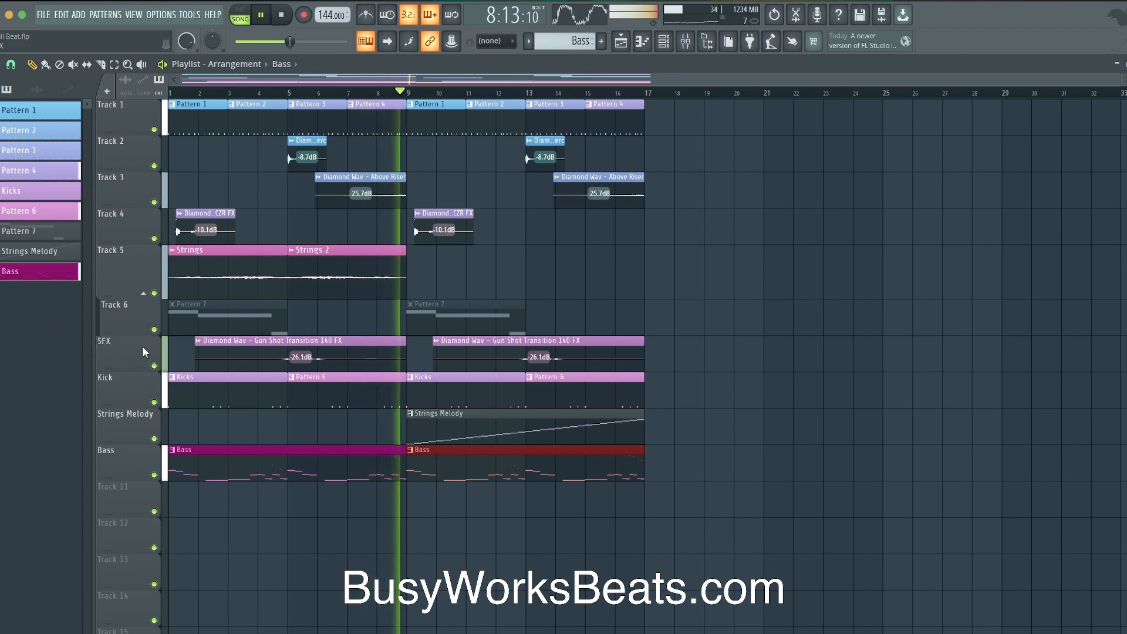
right_click(146, 315)
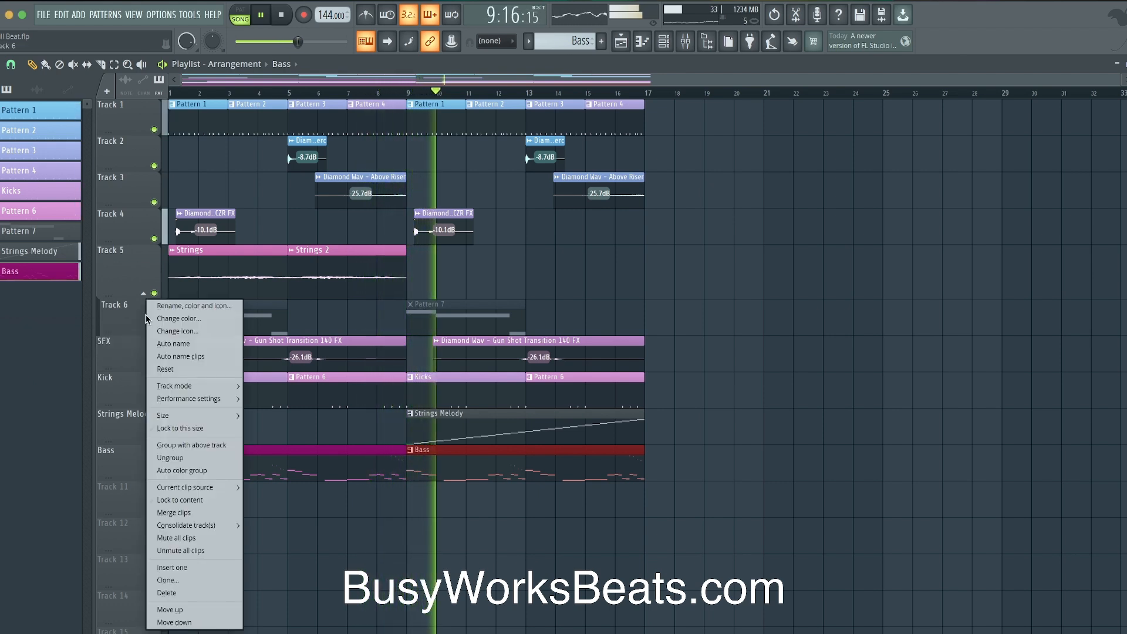
left_click(146, 306)
type("String Midi")
key("Return")
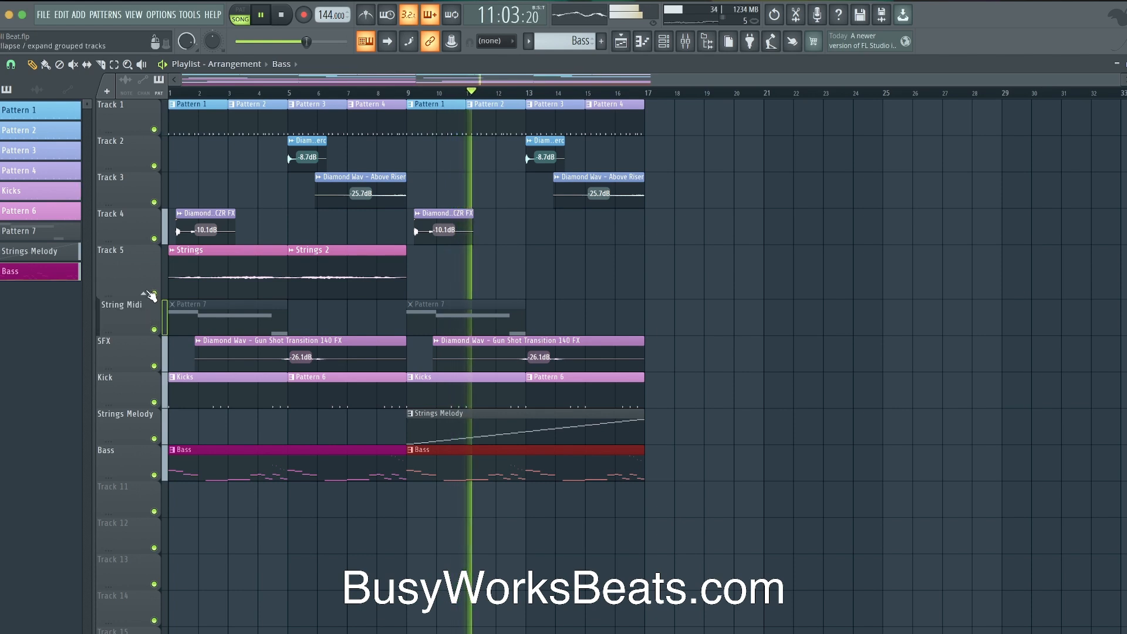
Step: Rename the muted Pattern 7 as String Midi
key("F2")
type("String Miid")
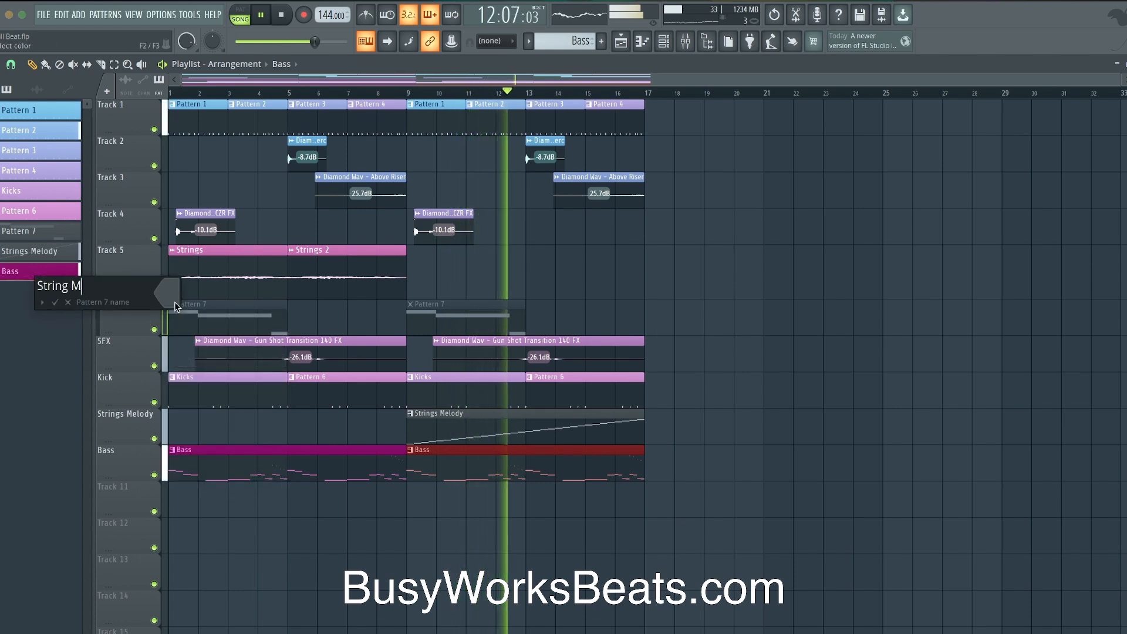
key("Return")
left_click(174, 302)
key("r")
key("Right")
key("BackSpace")
key("BackSpace")
type("di")
key("Return")
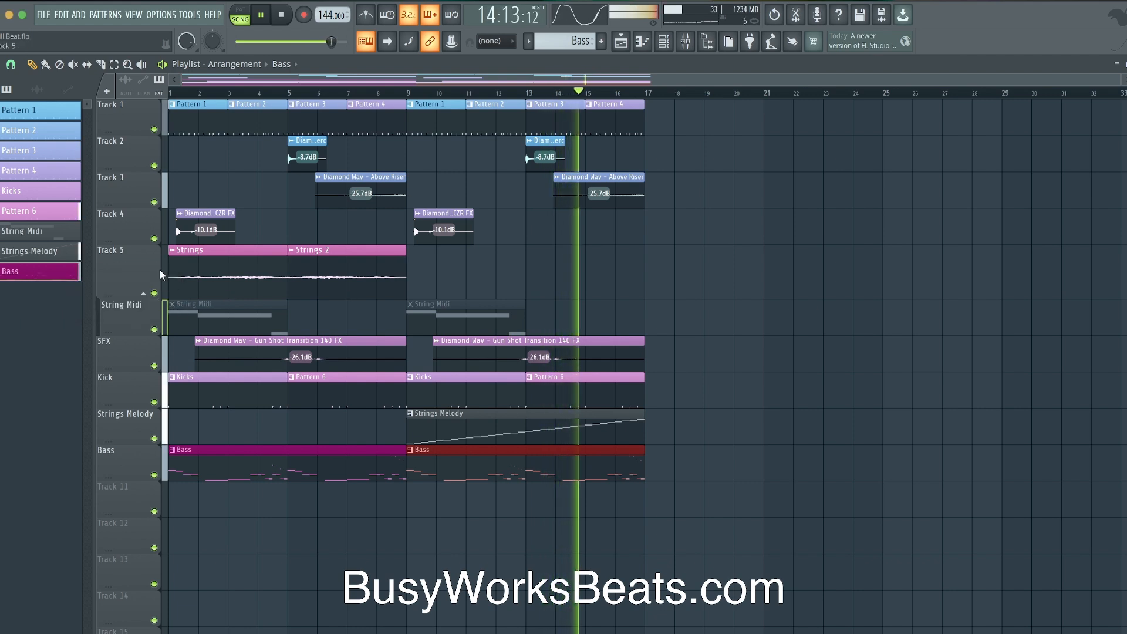
Step: Name playlist track 5 Strings Melody 2 and track 4 SFX 2
key("F2")
type("Strings ")
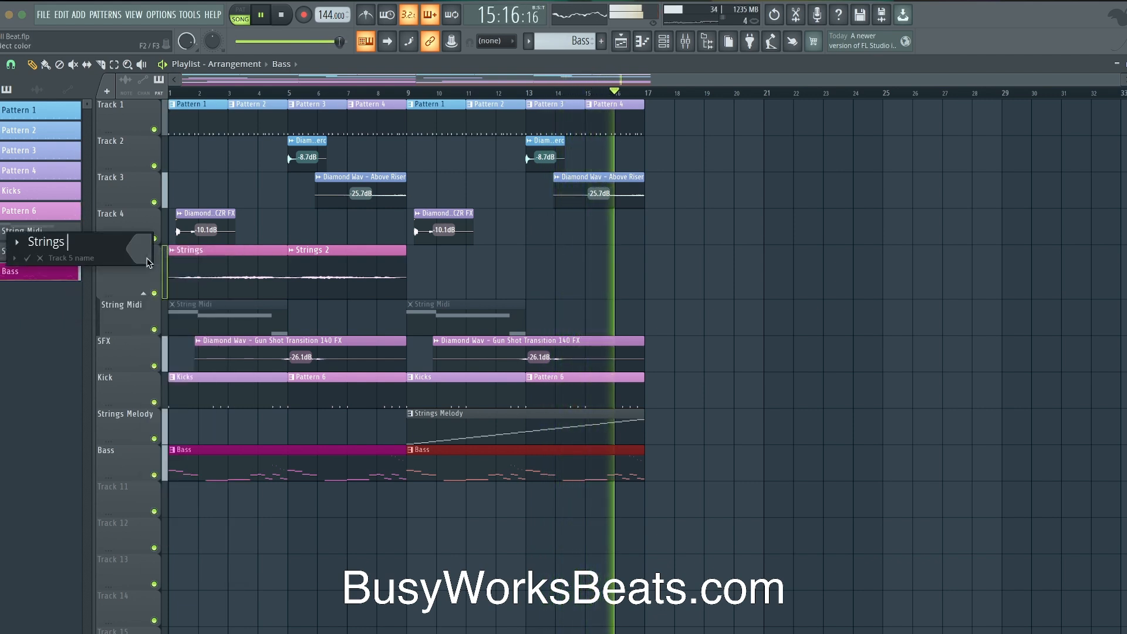
type("Melody 2")
key("Return")
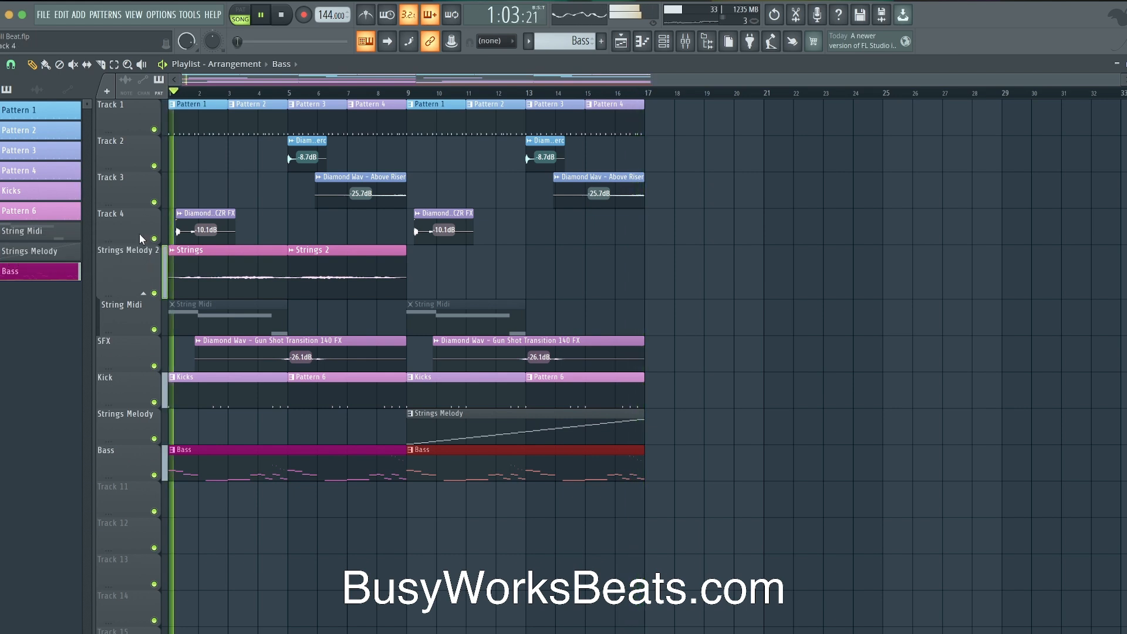
key("F2")
type("SF")
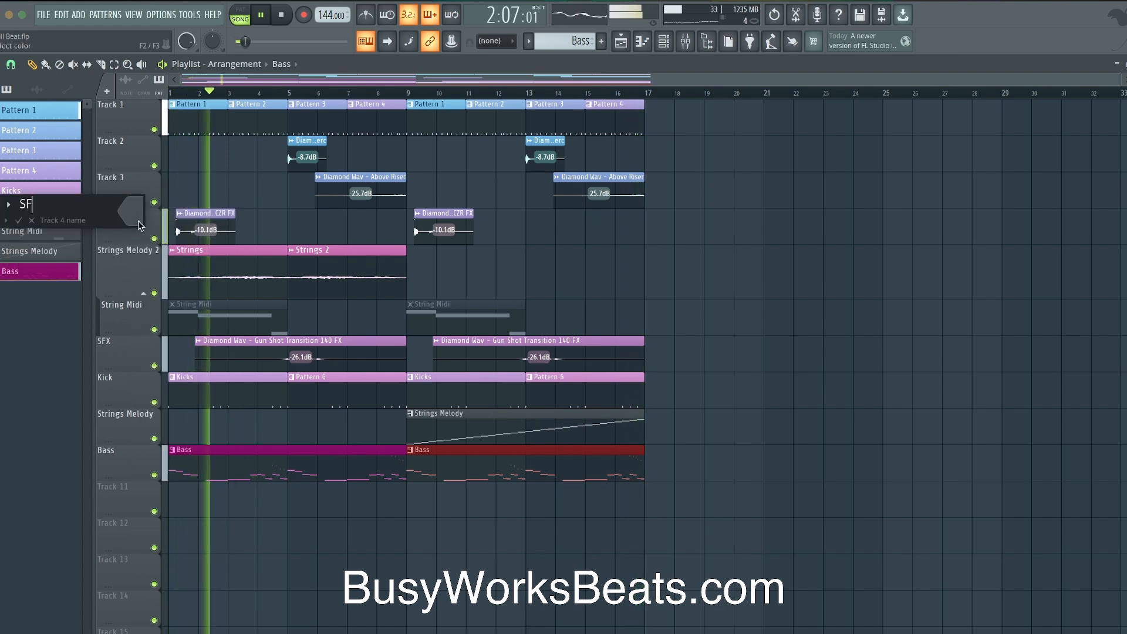
type("X 2")
key("Return")
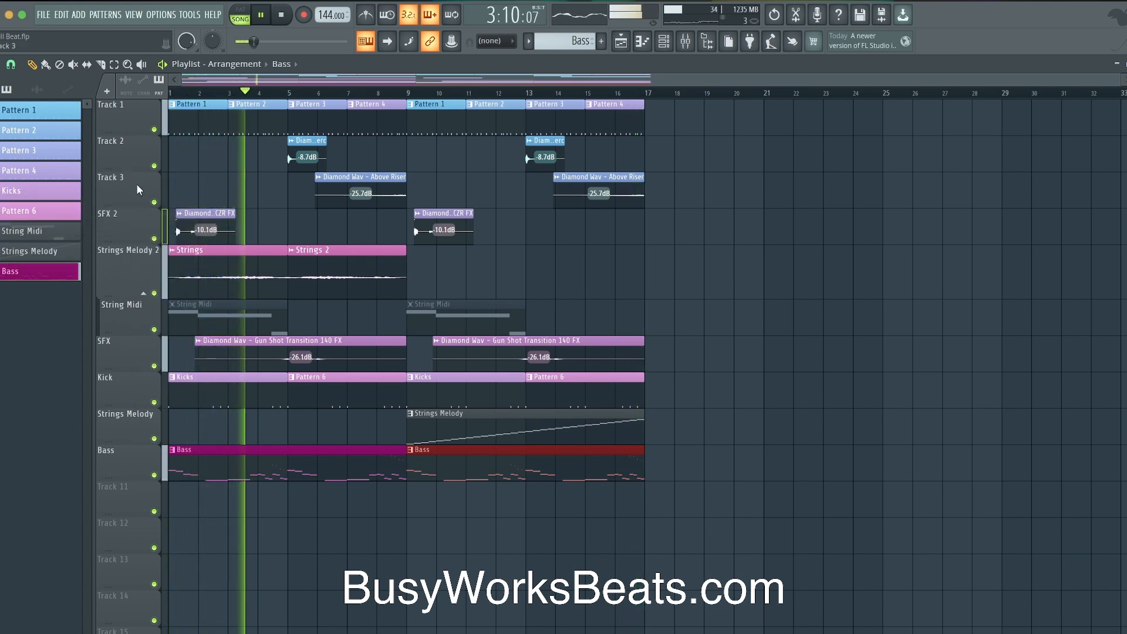
Step: Name playlist track 3 Riser SFX and track 2 Impact SFX
key("F2")
type("Riser SFX")
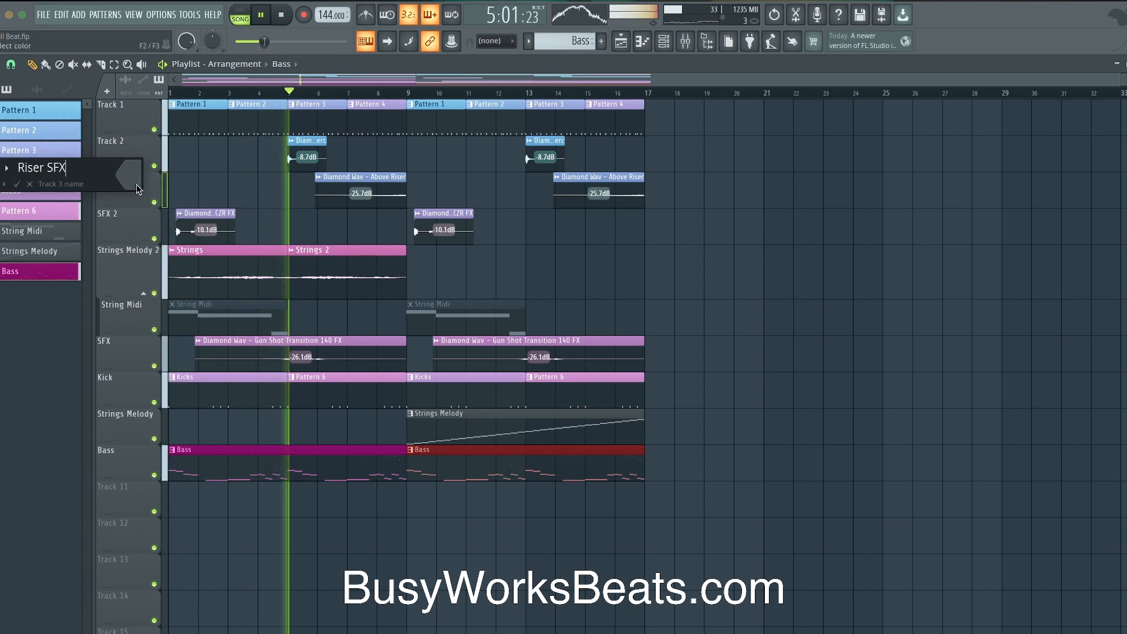
key("Return")
right_click(142, 156)
left_click(159, 144)
type("Impact")
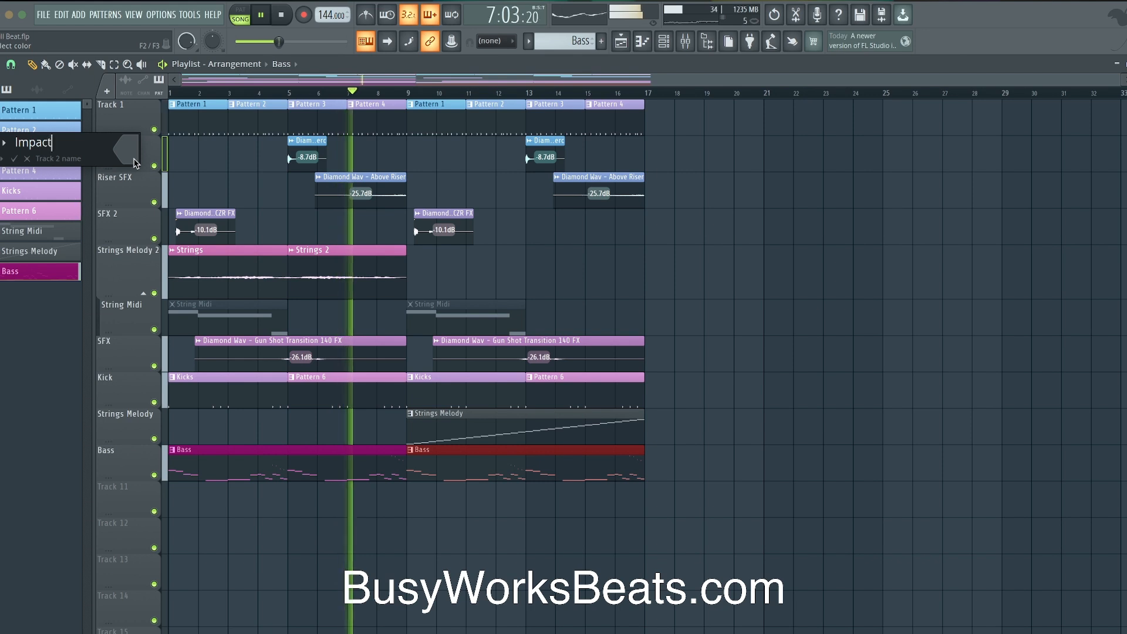
type(" SFX")
key("Return")
Step: Name playlist track 1, which holds the drum patterns, Drums
right_click(132, 111)
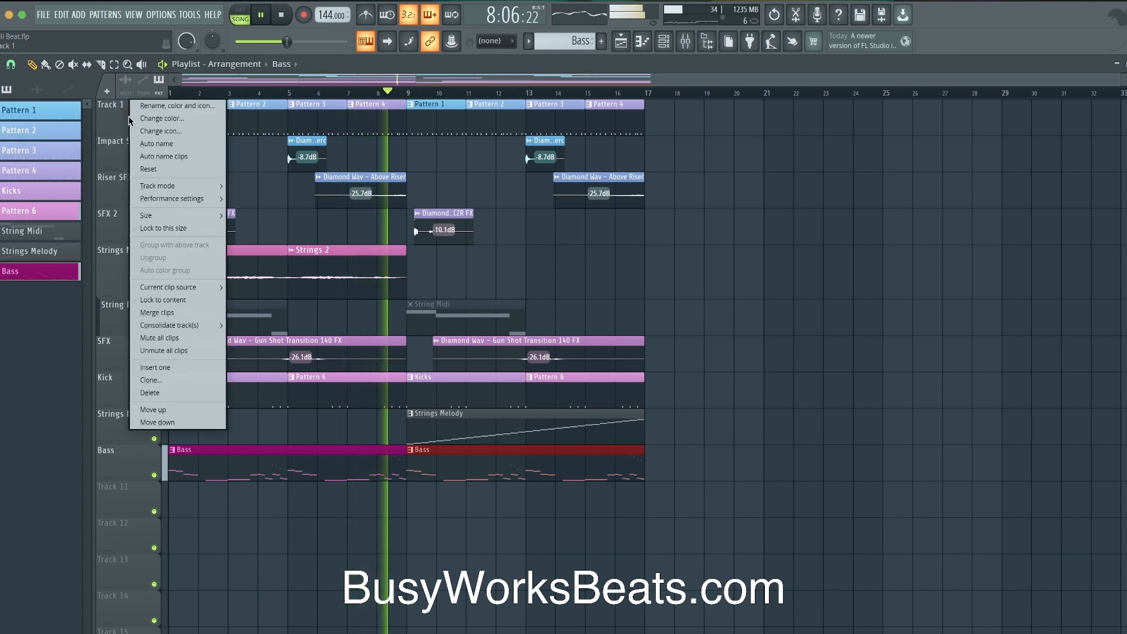
left_click(138, 103)
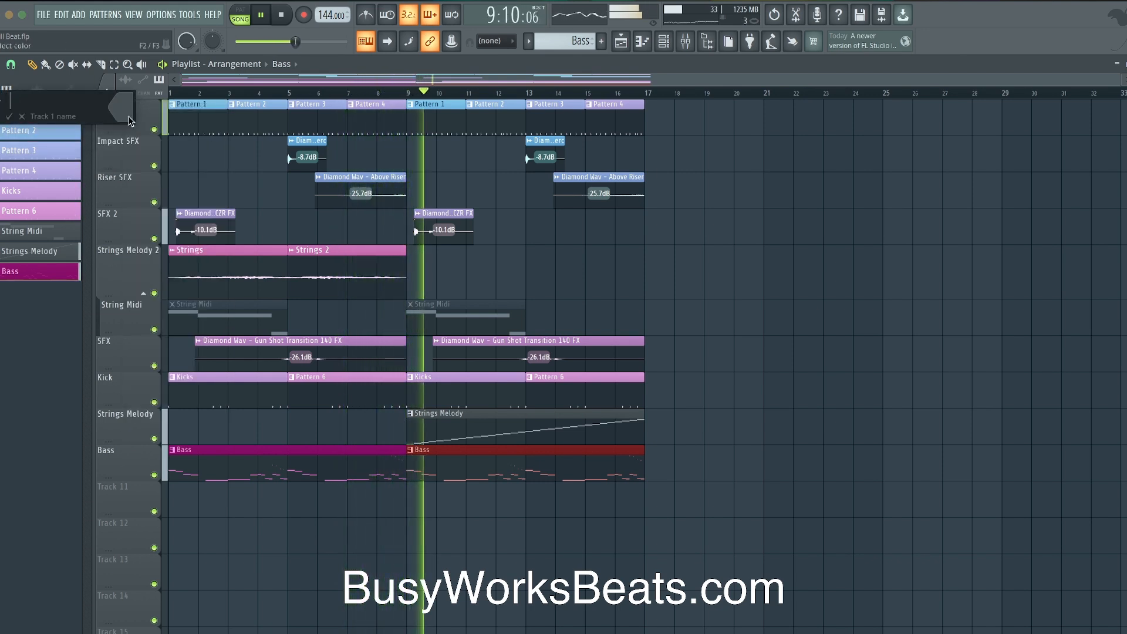
type("Drums")
key("Return")
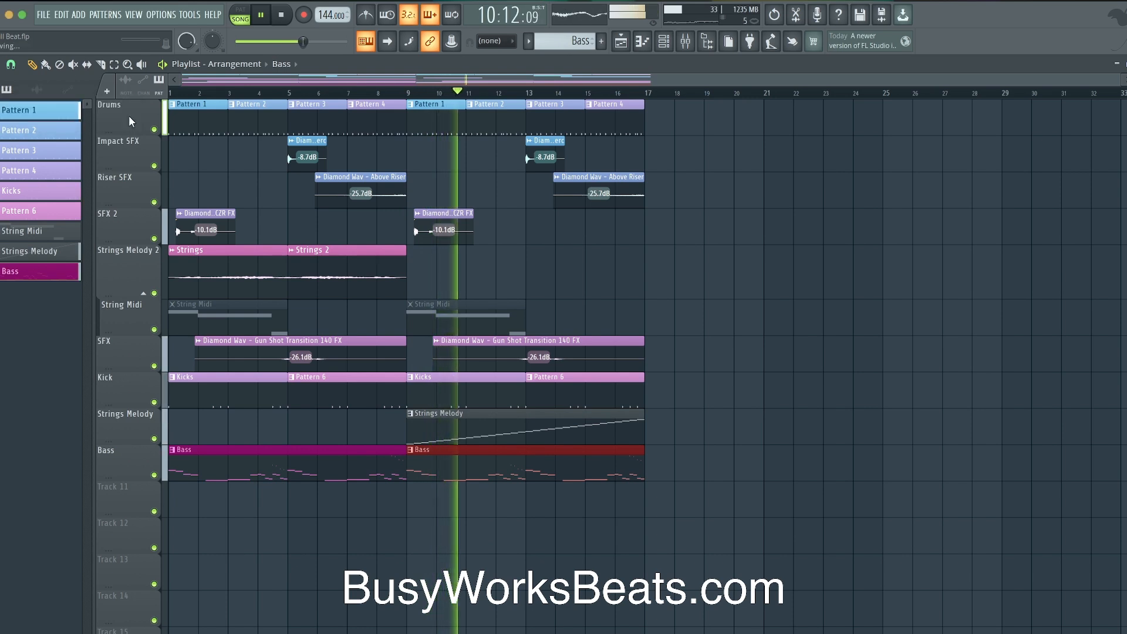
Step: Examine the AAA 808 channel's envelope and miscellaneous settings while playing the arrangement, and close its window
left_click(664, 40)
key("space")
left_click(163, 115)
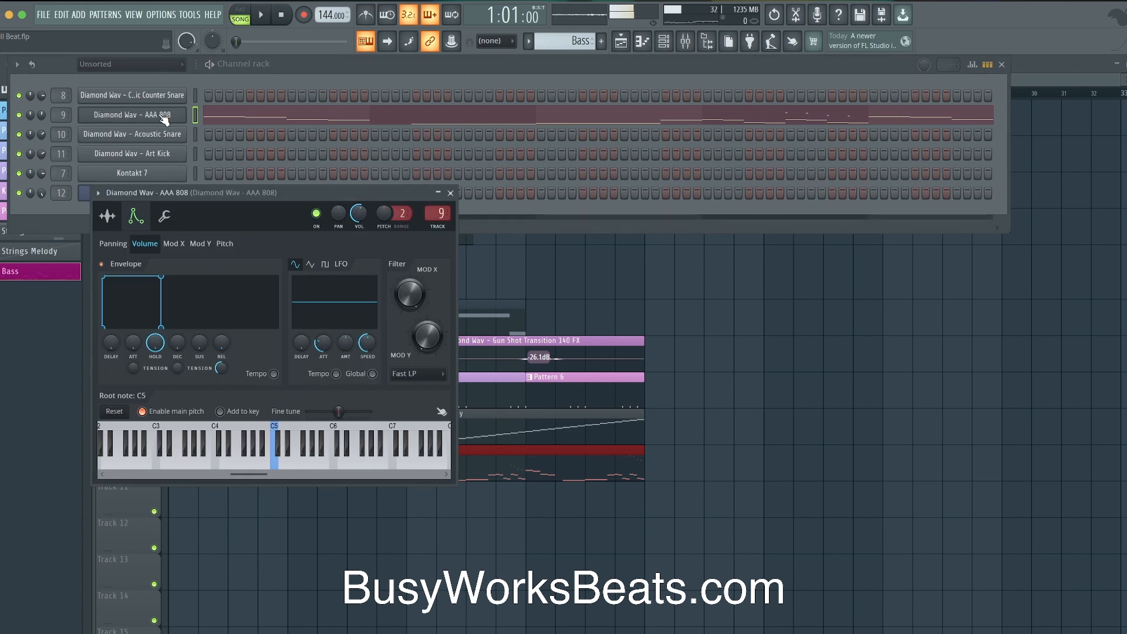
left_click(165, 219)
key("space")
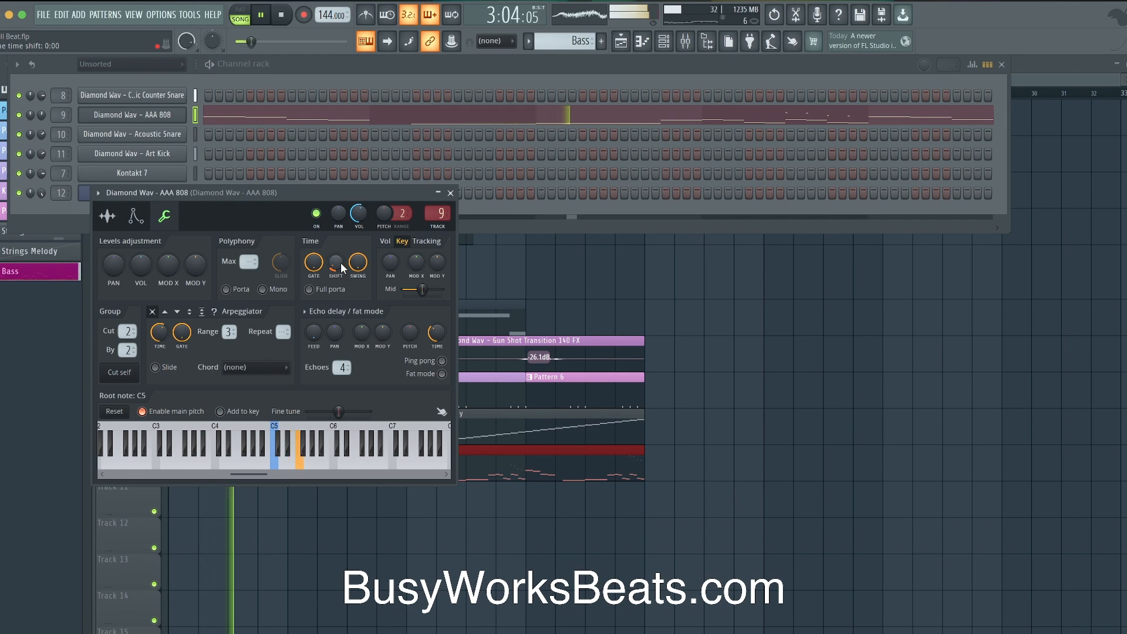
left_click(450, 193)
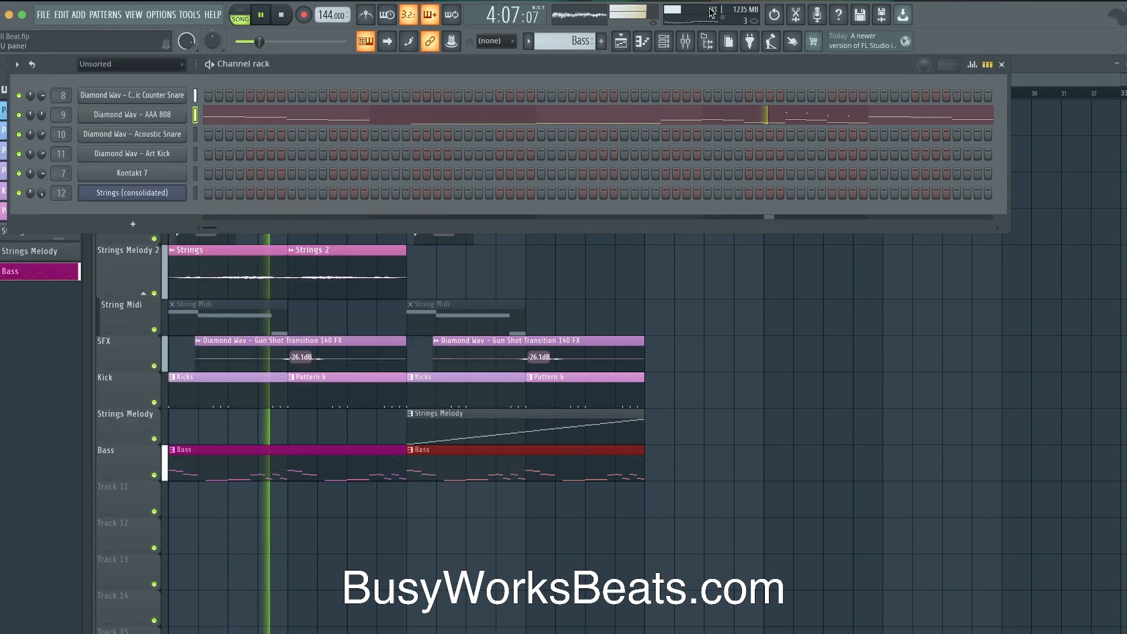
Step: Deselect the copied Bass clip and play the arrangement with the mixer open to check the track levels
key("F9")
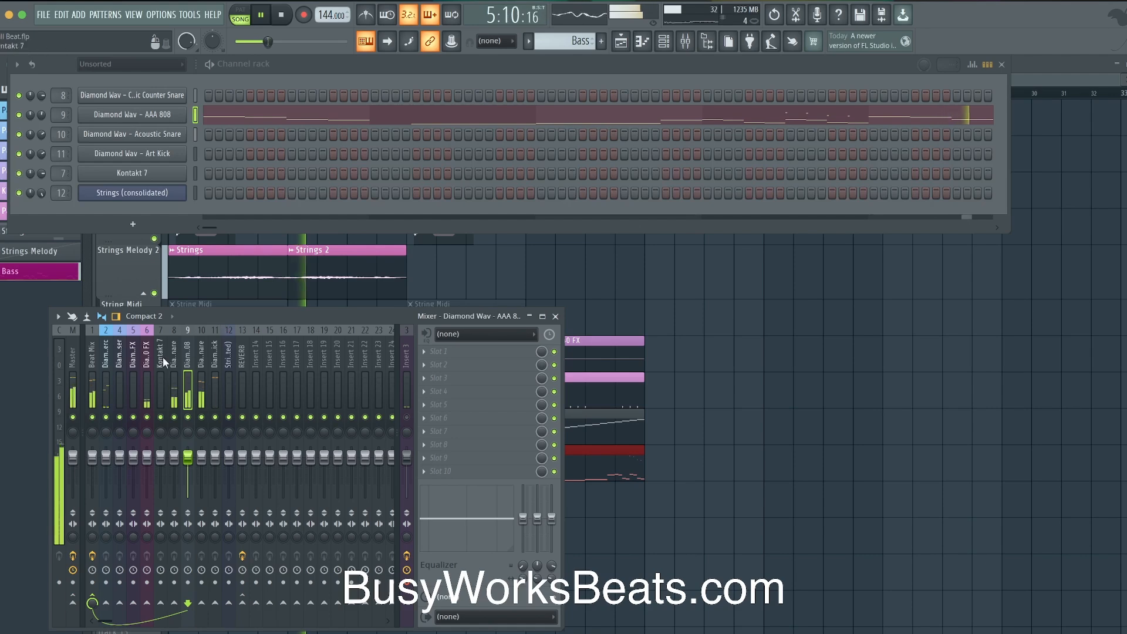
right_click(724, 340)
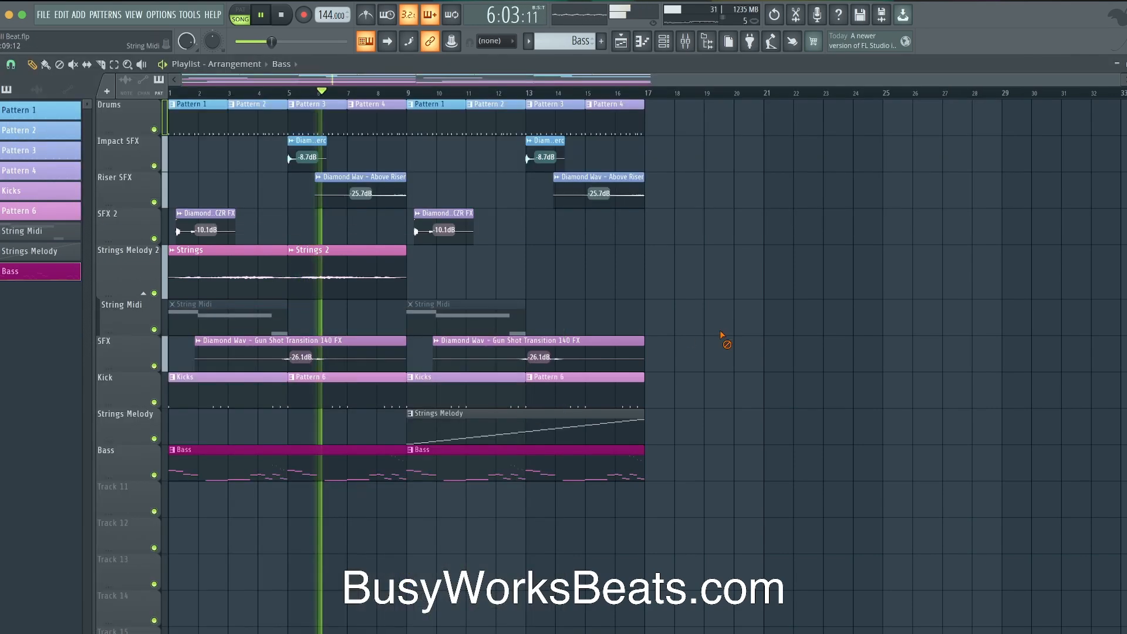
left_click(685, 42)
key("space")
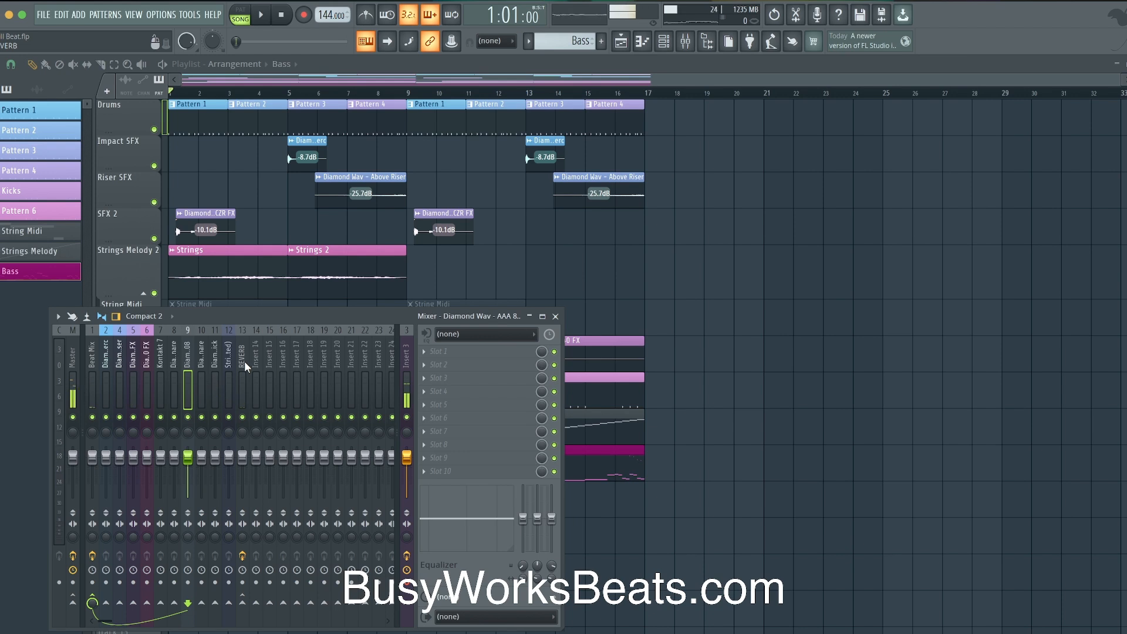
key("space")
key("space")
Step: Save the project and sidechain the Art Kick mixer track to the AAA 808 mixer track
left_click(217, 365)
key("ctrl+s")
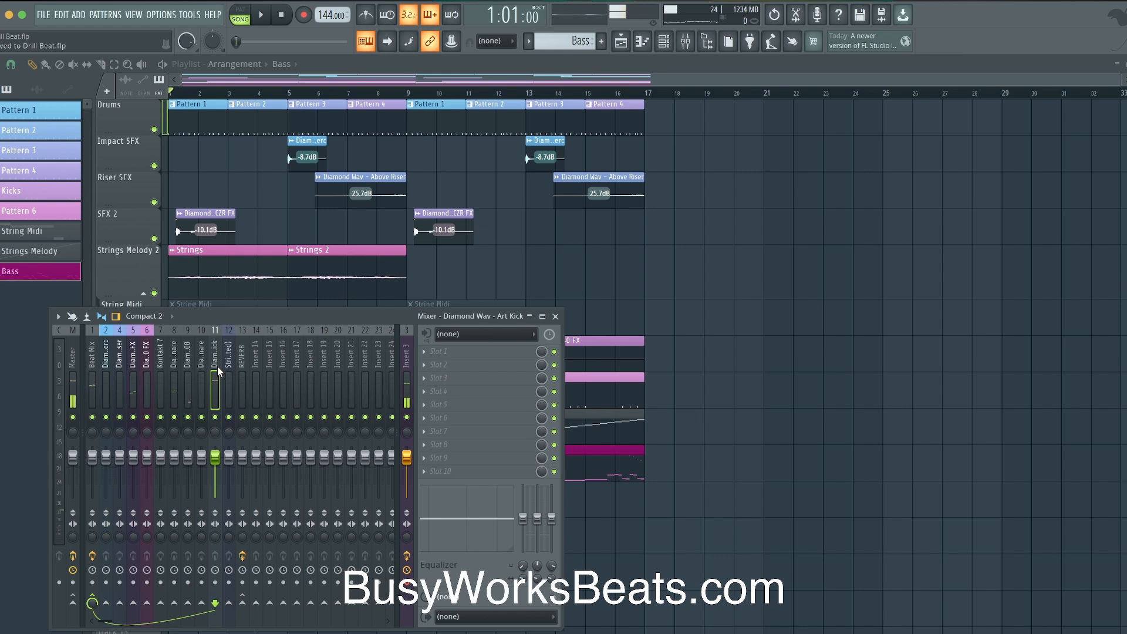
key("space")
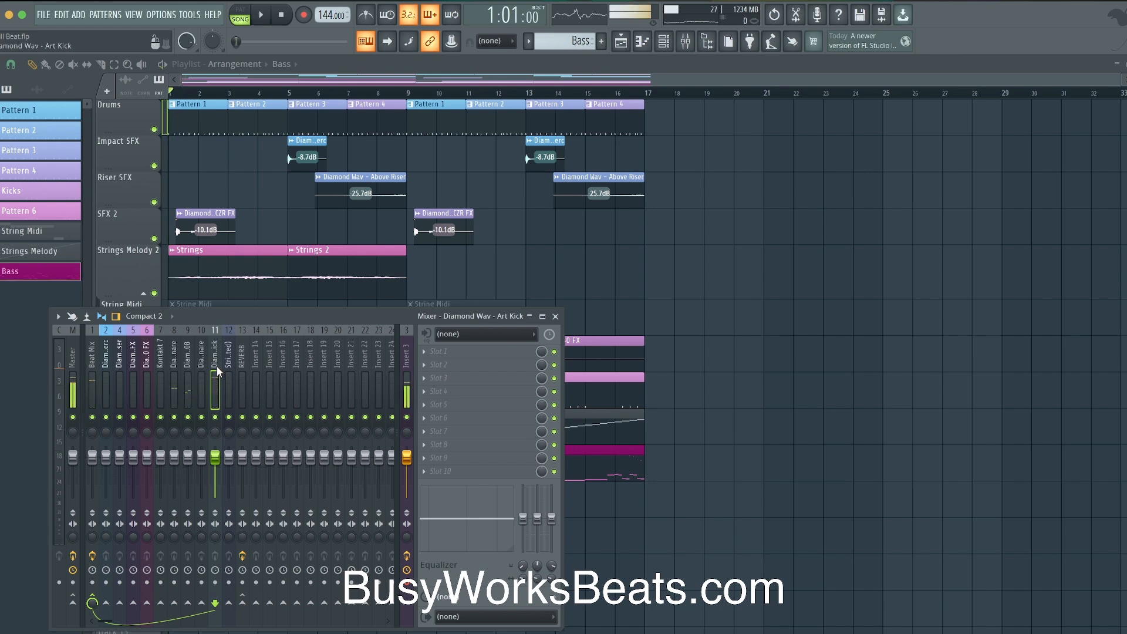
left_click(215, 369)
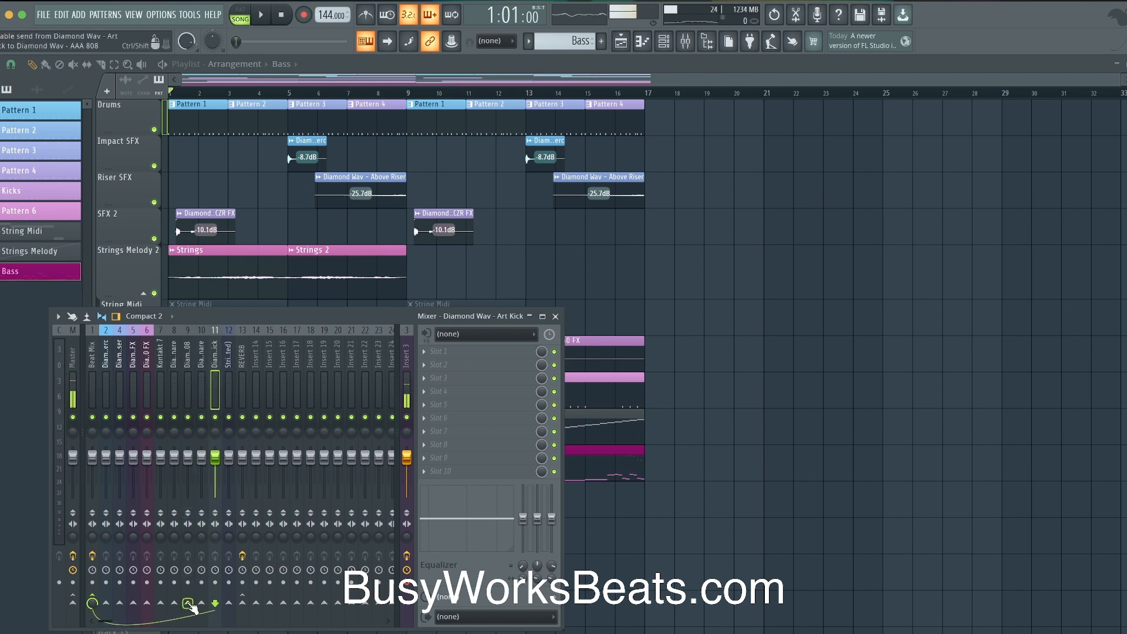
right_click(189, 605)
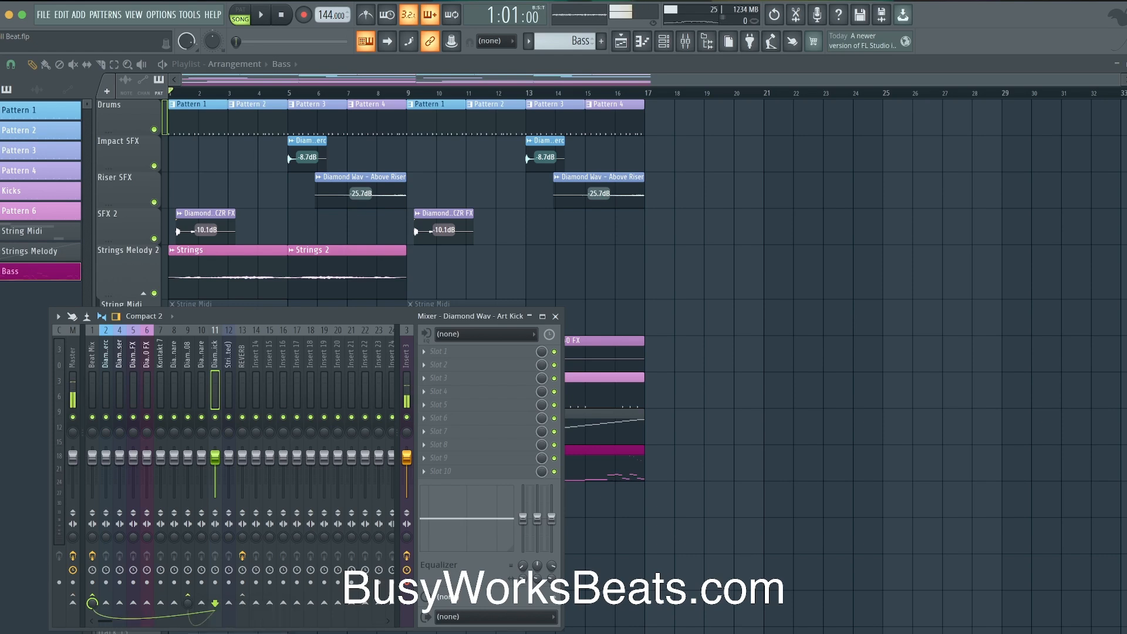
Step: Add Fruity Limiter to the AAA 808 mixer track and configure its compressor with sidechain input 1 and an attack of about 2.59 ms
left_click(467, 351)
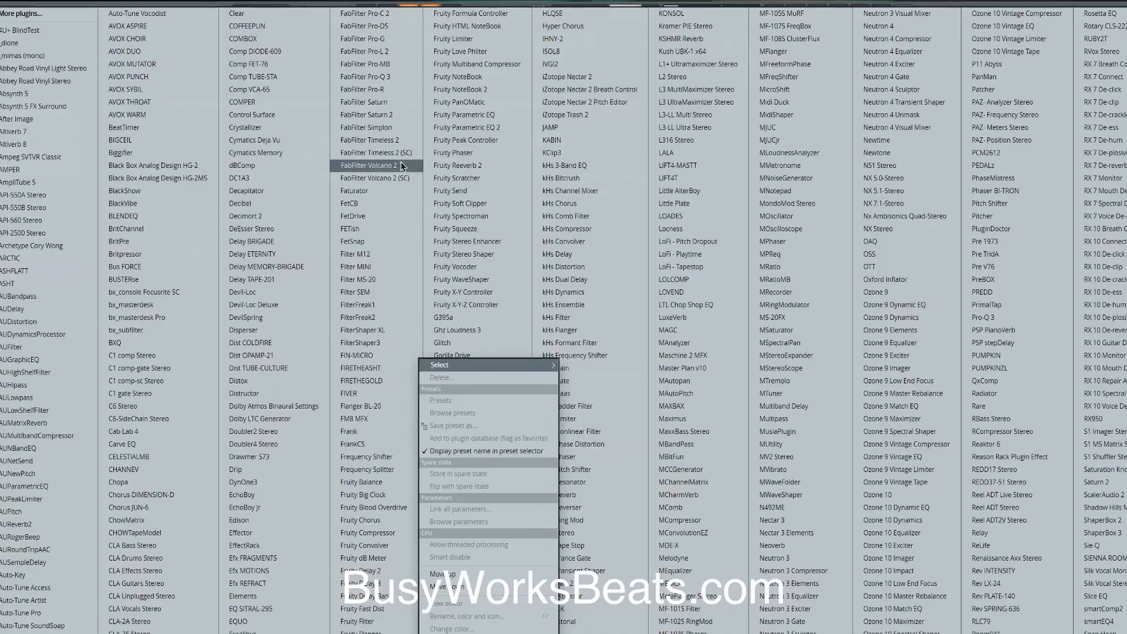
left_click(476, 176)
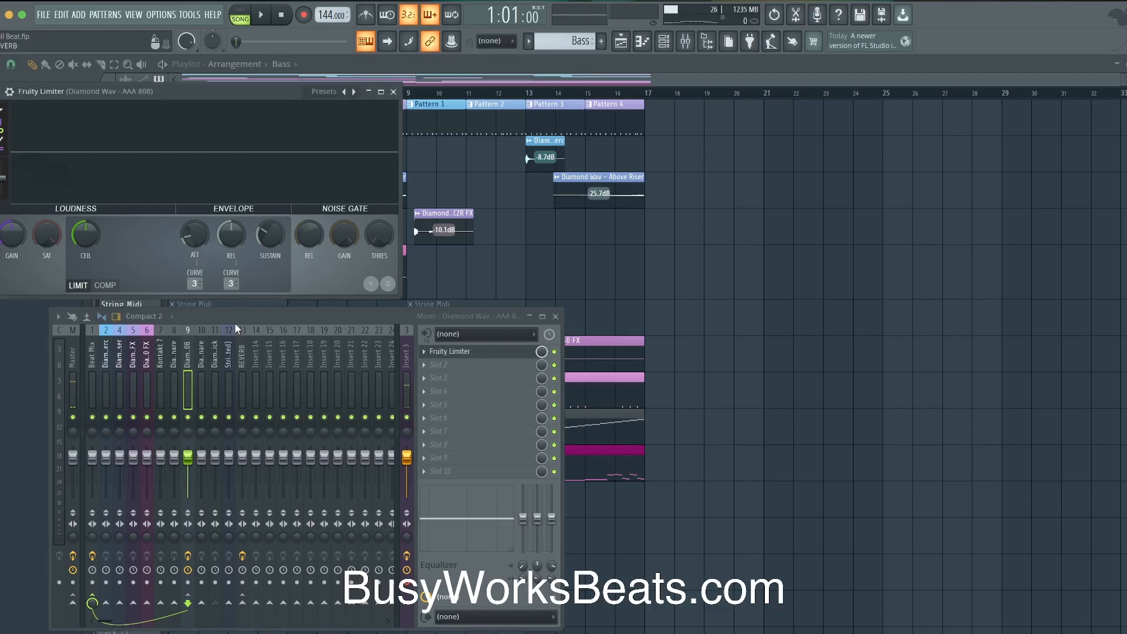
left_click(106, 286)
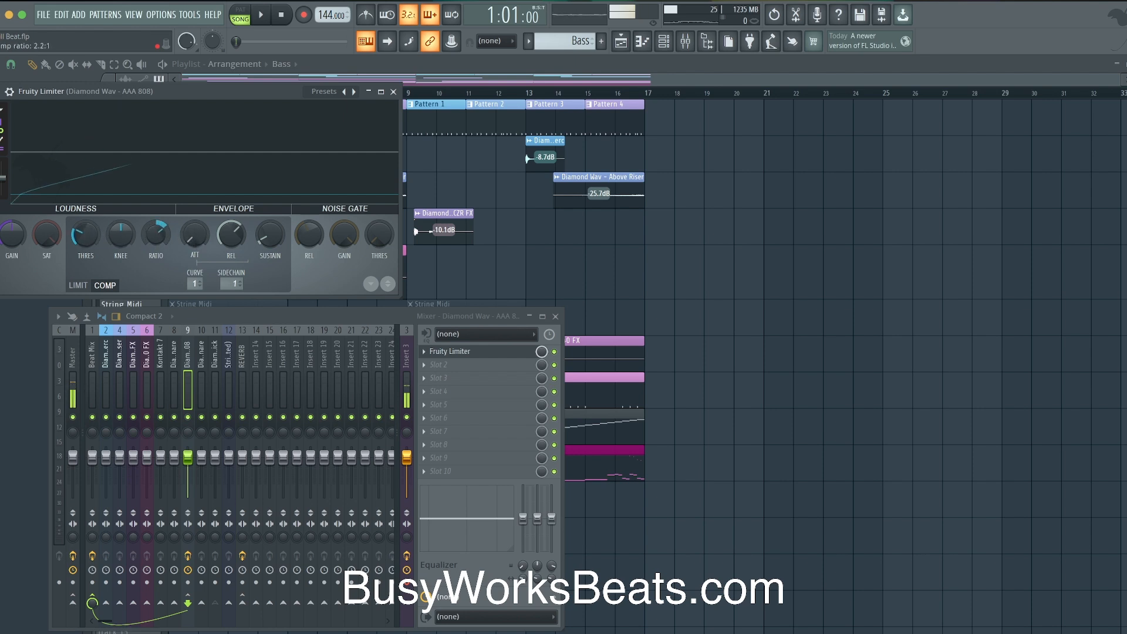
left_click_drag(202, 233, 195, 234)
Step: Play the arrangement to check how the kick ducks the 808, and close the Fruity Limiter and the mixer
key("space")
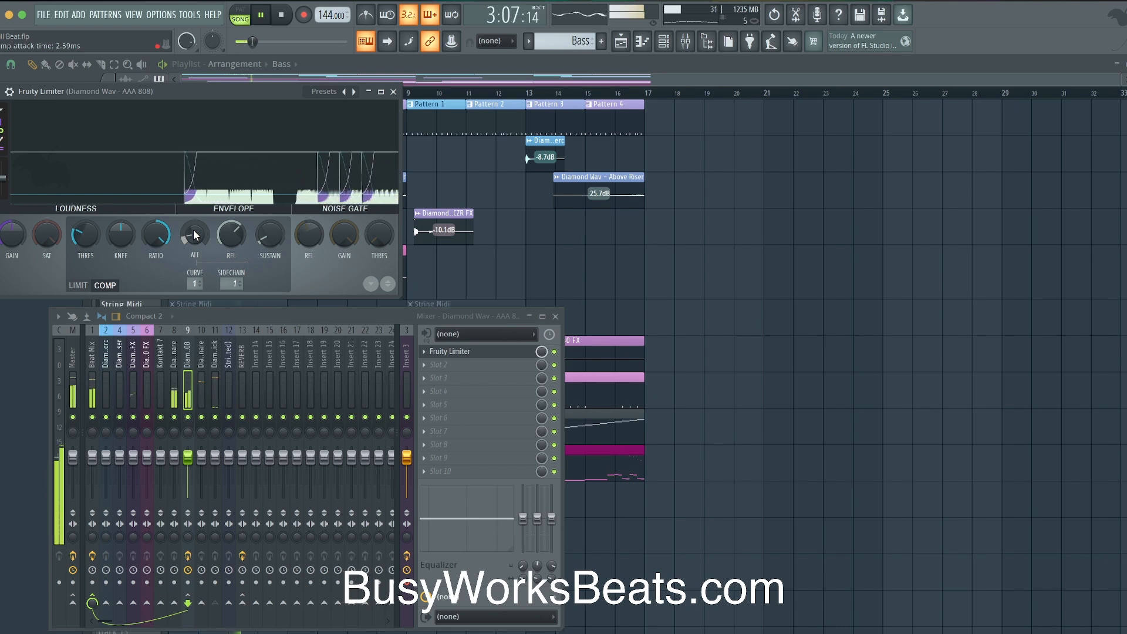
key("space")
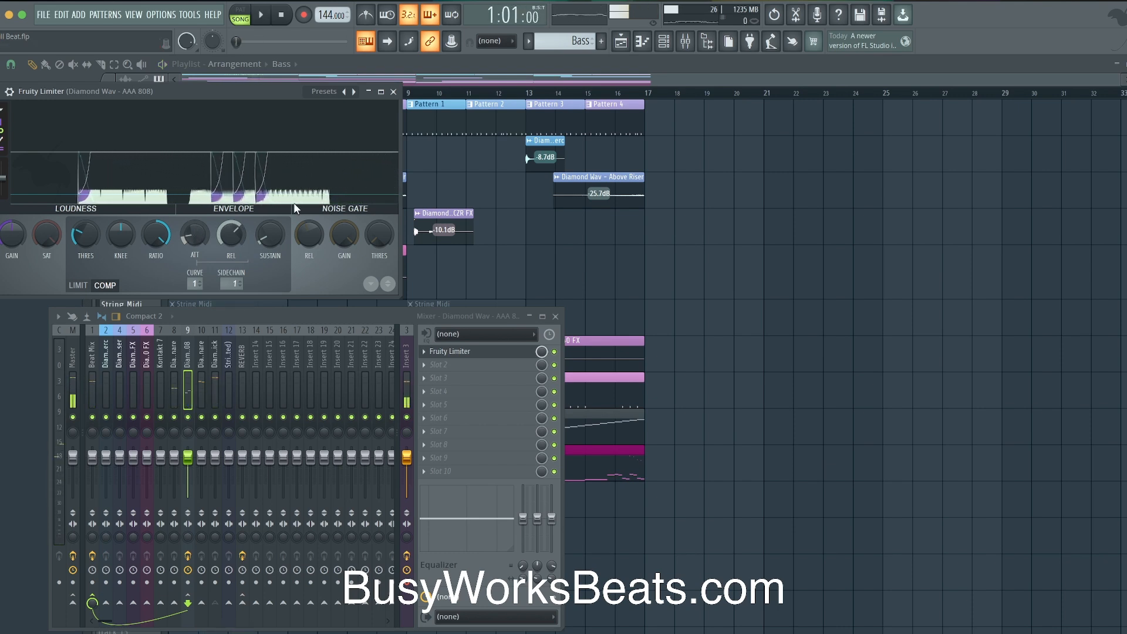
key("space")
key("space")
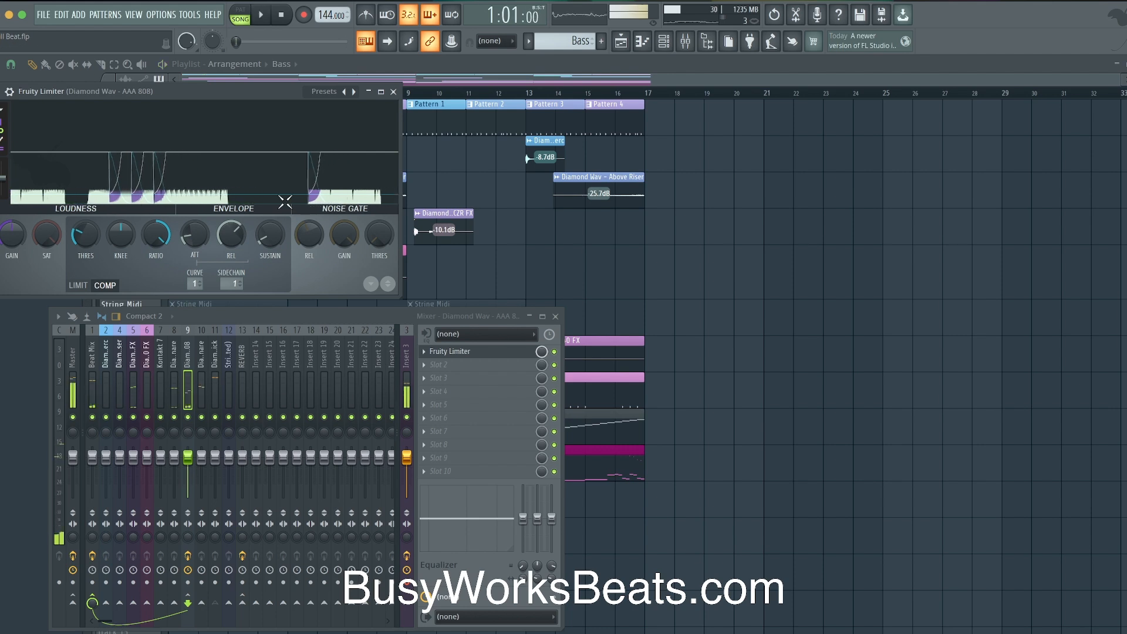
key("space")
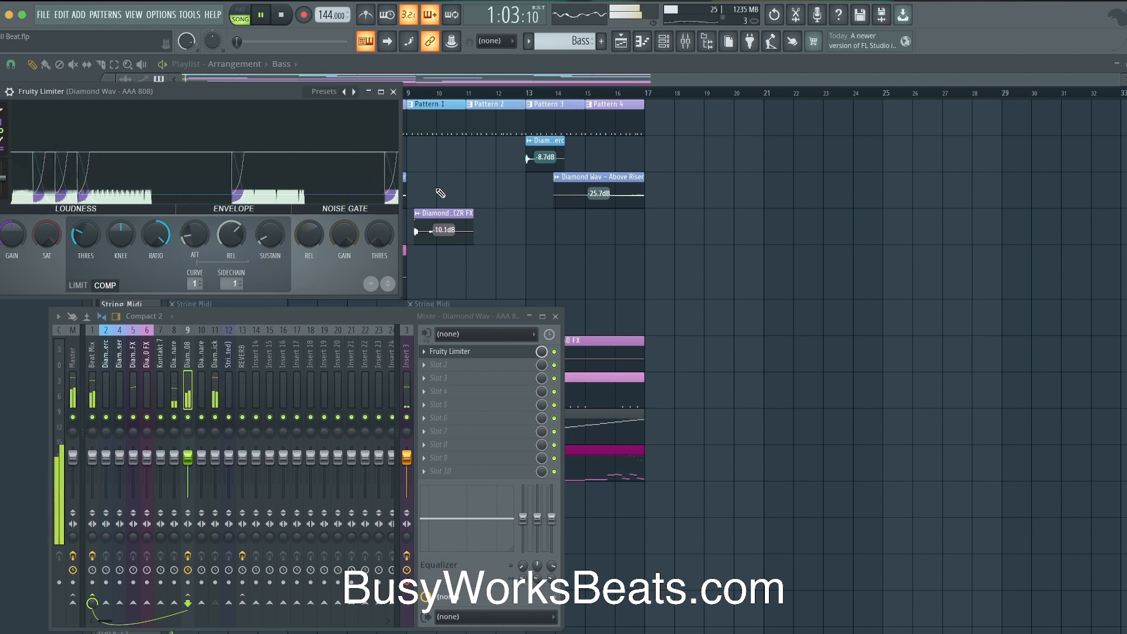
left_click(394, 92)
key("F9")
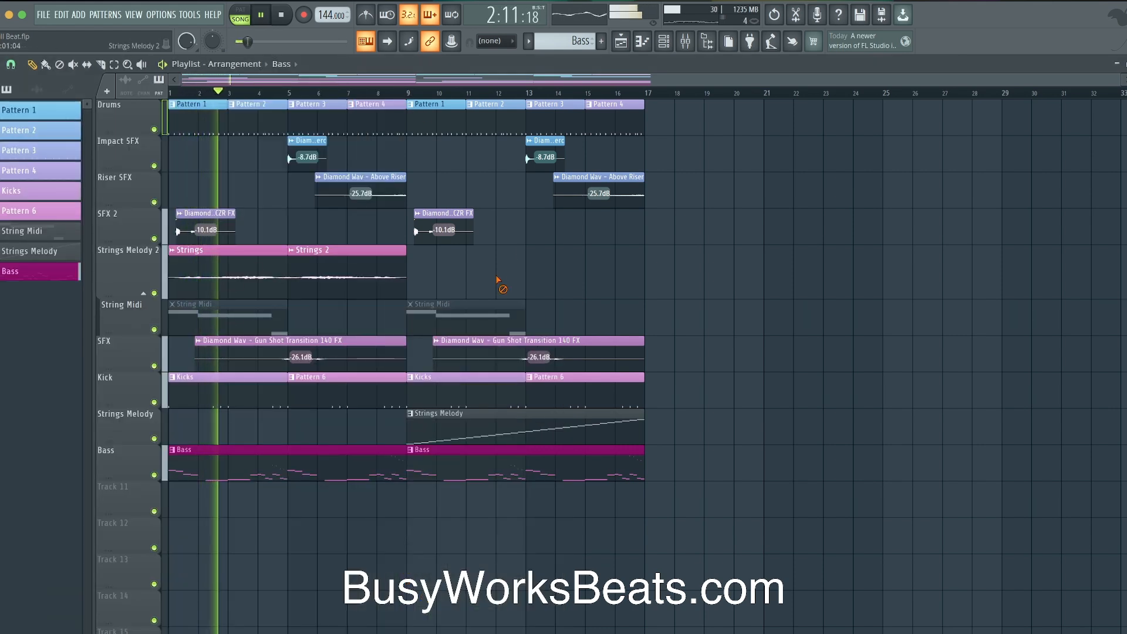
Step: Mute the last insert track in the mixer, which carries the live input signal, and hide the mixer
left_click(686, 42)
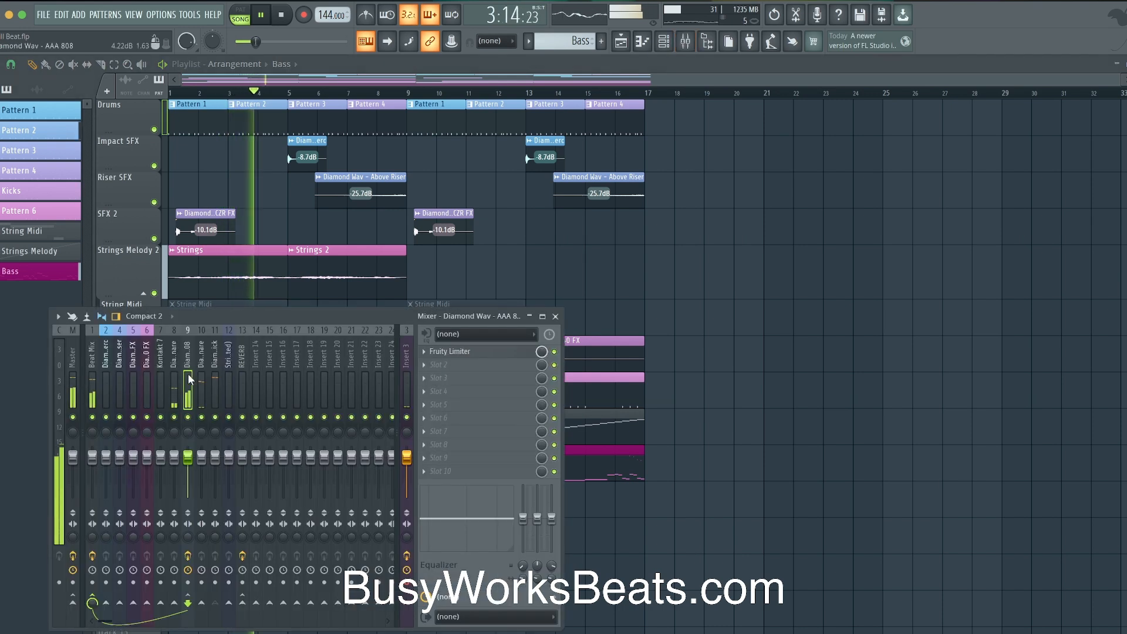
left_click(411, 417)
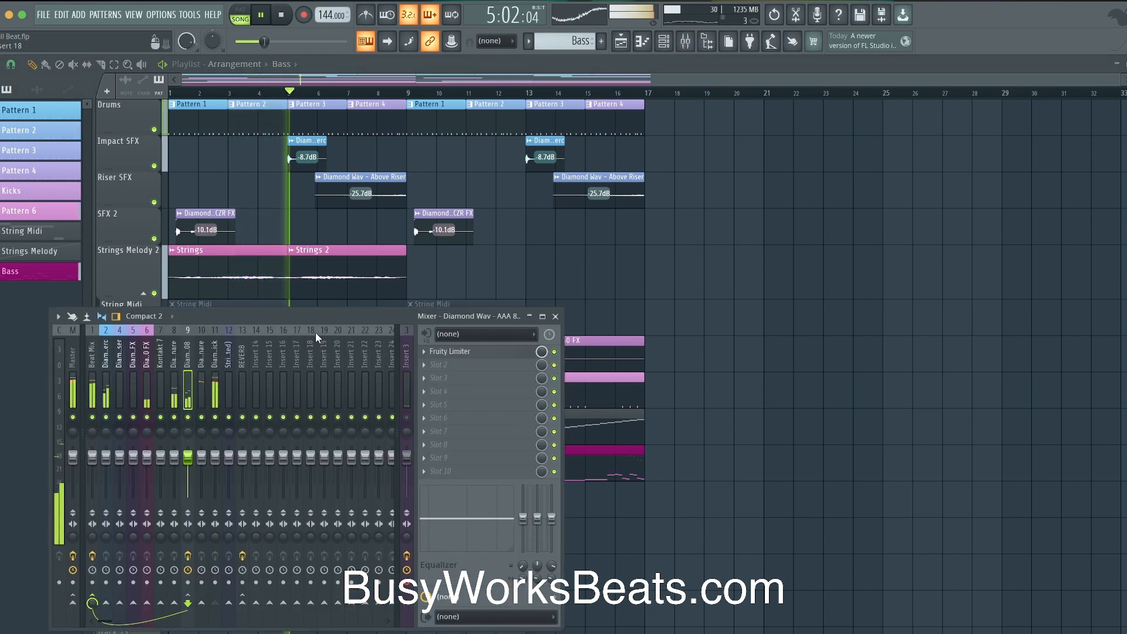
key("F9")
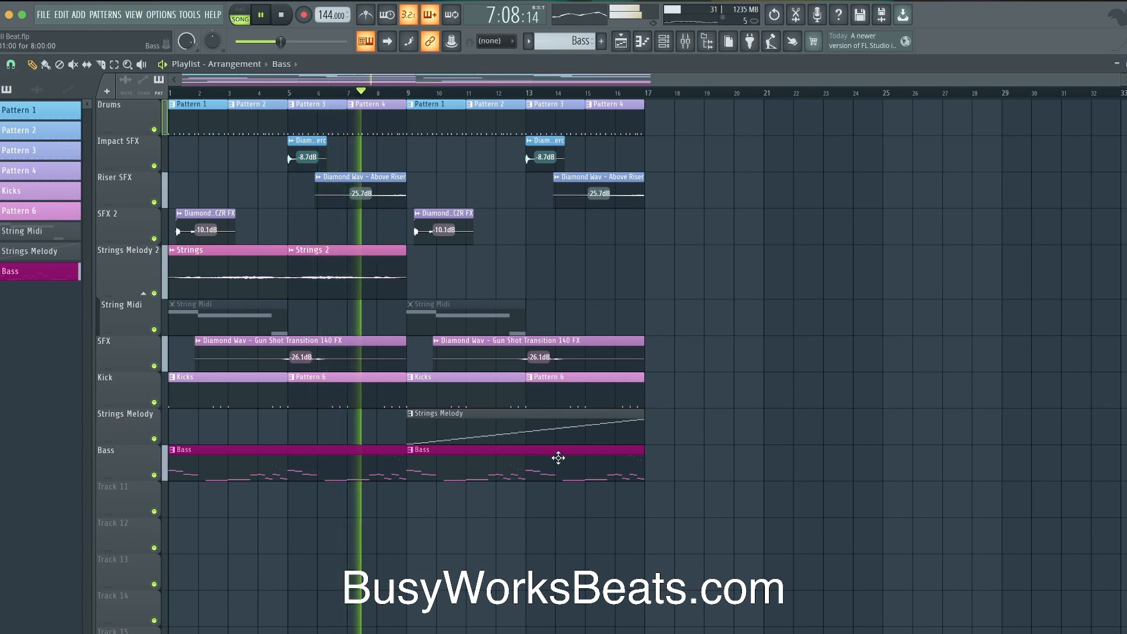
Step: Recolor the Strings Melody pattern light blue, keeping its name
left_click(411, 413)
left_click(437, 469)
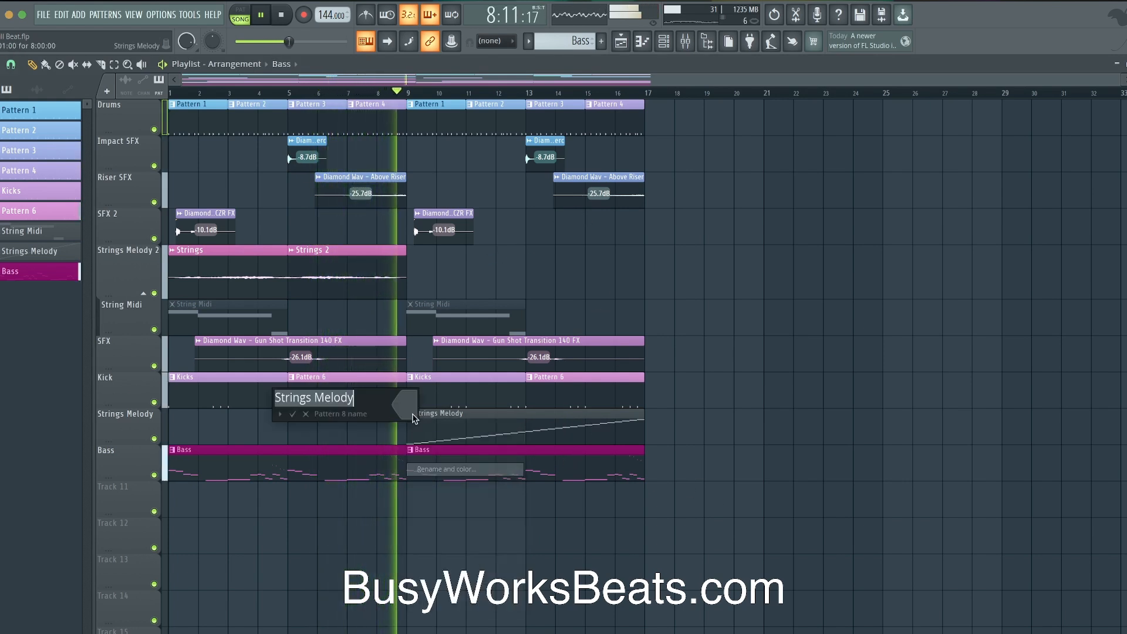
left_click(405, 405)
left_click(446, 560)
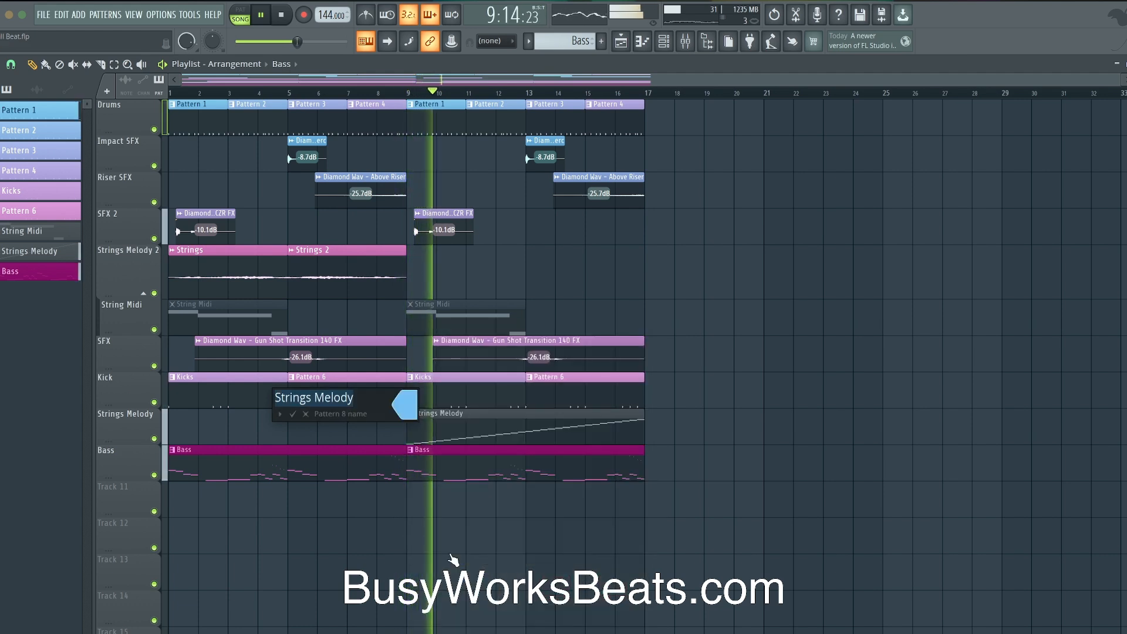
key("Return")
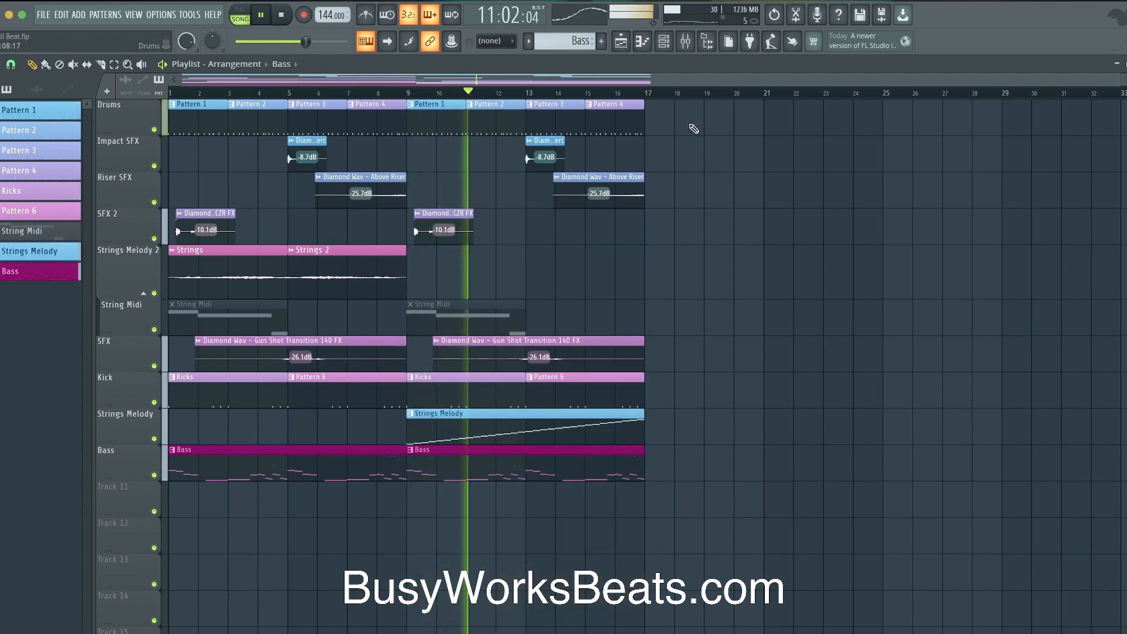
Step: Inspect the REVERB and Strings (consolidated) mixer tracks and raise the REVERB track's volume slightly
key("F9")
left_click(240, 375)
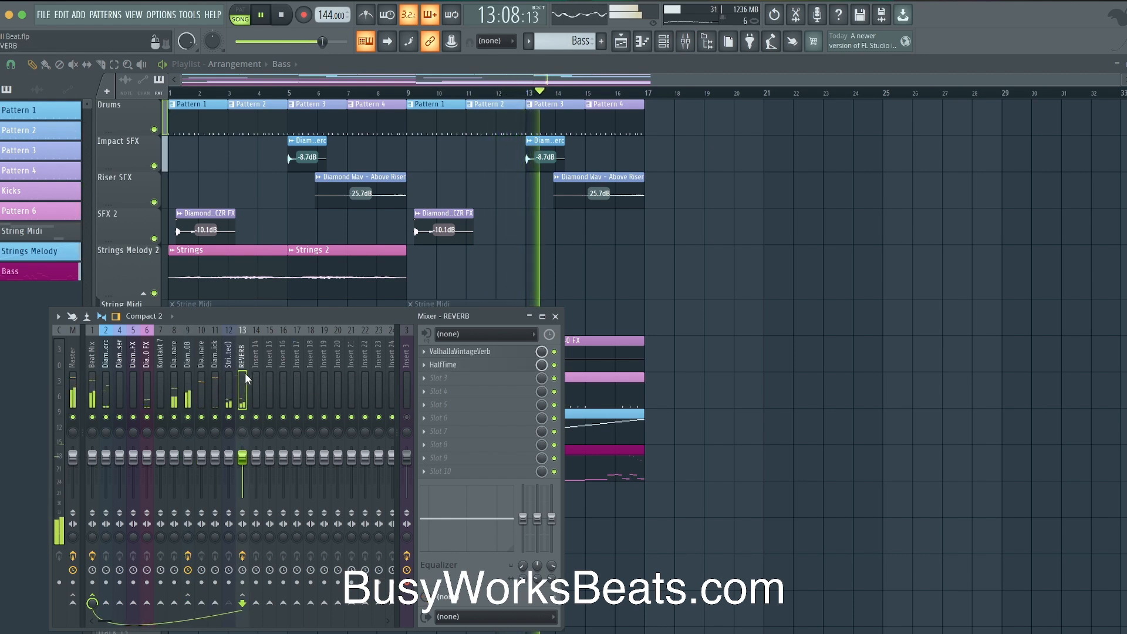
left_click(230, 375)
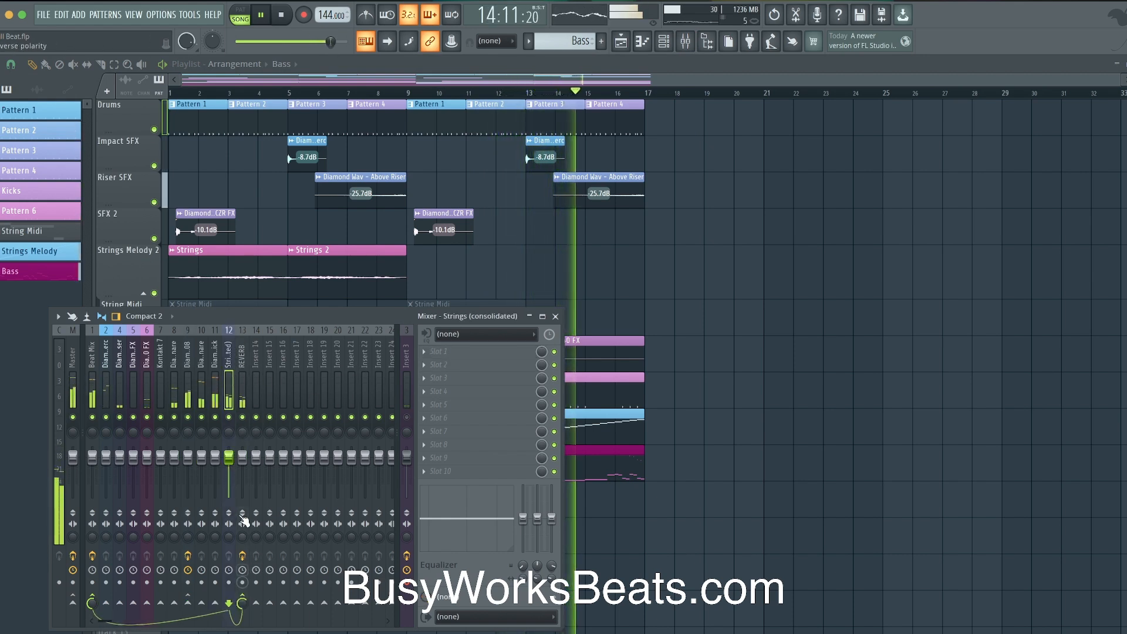
left_click_drag(242, 457, 242, 446)
left_click(410, 417)
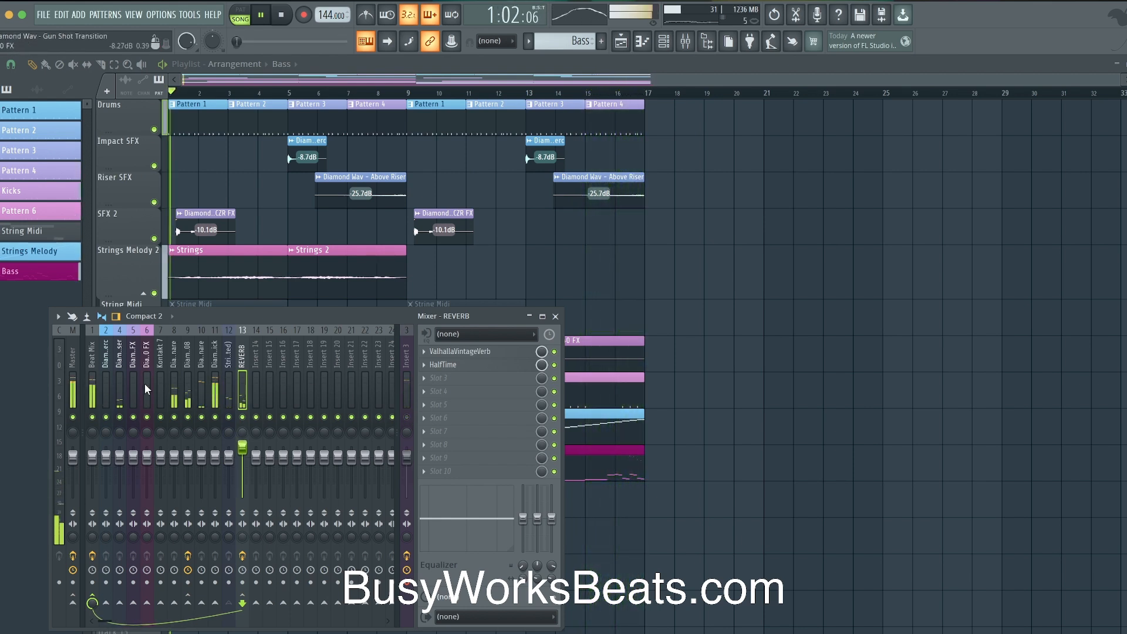
left_click(408, 417)
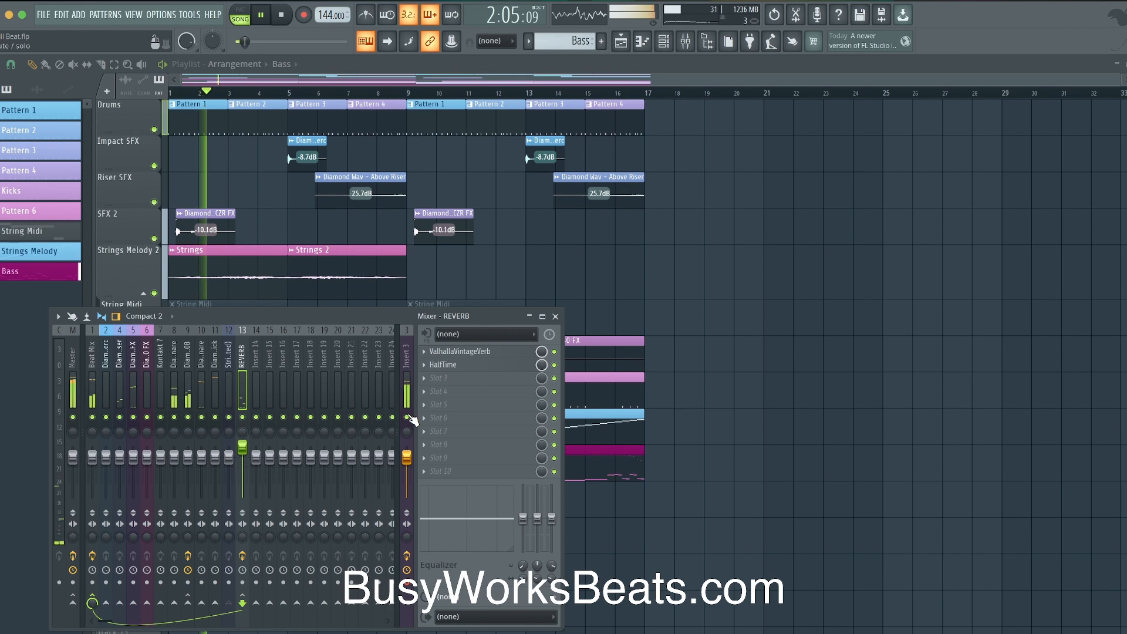
left_click(409, 417)
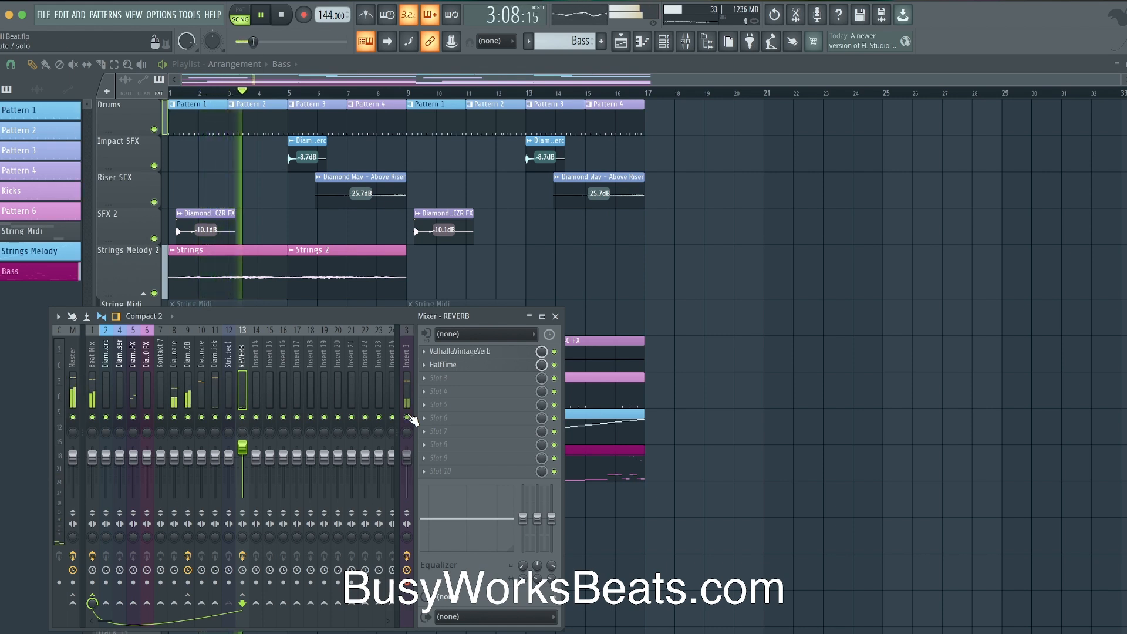
Step: Raise the threshold of the Fruity soft clipper on the Beat Mix mixer track
left_click(96, 371)
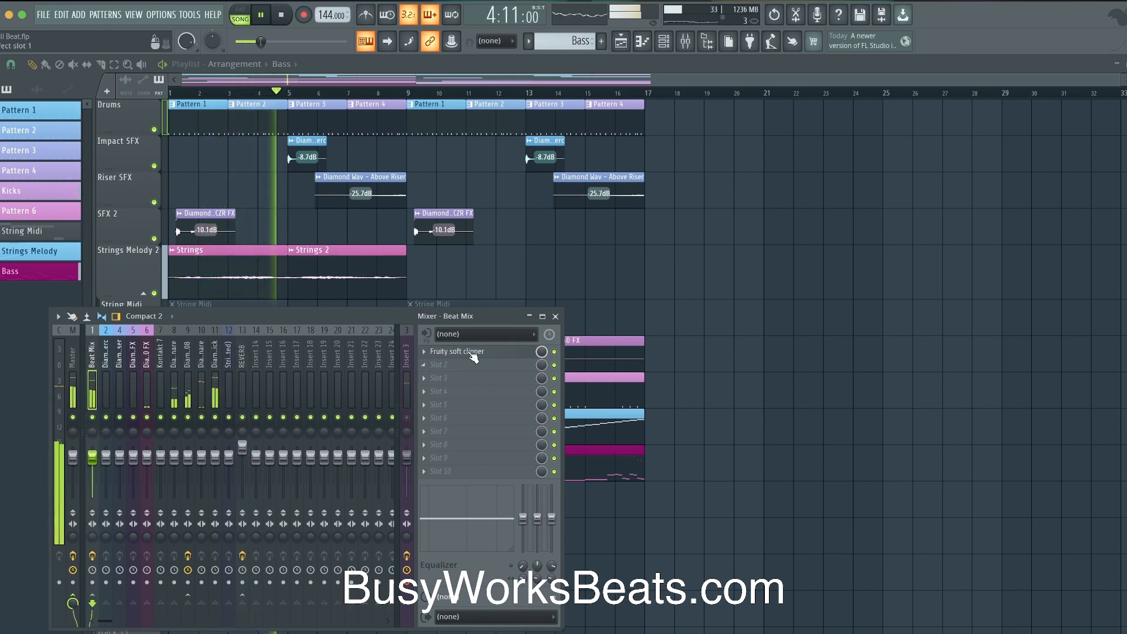
left_click(469, 354)
left_click_drag(116, 248, 116, 218)
Step: Add Ozone 10 Imager to the Beat Mix track, split it just above 100 Hz, and set band widths of -53 and 63
left_click(458, 371)
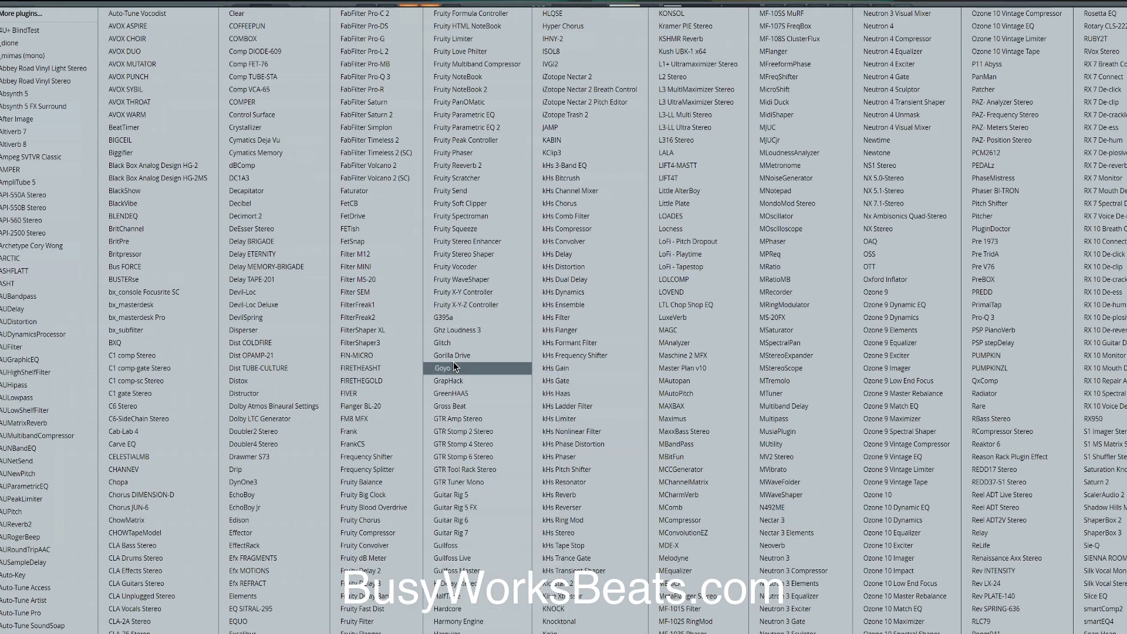
left_click(918, 562)
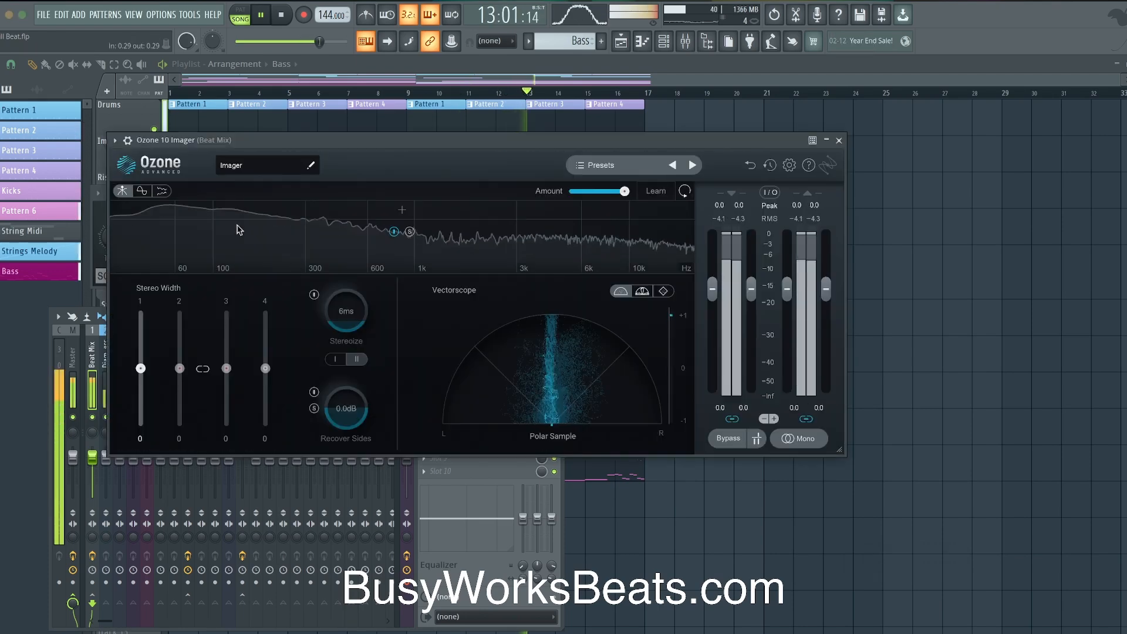
left_click_drag(140, 339, 182, 333)
left_click(235, 210)
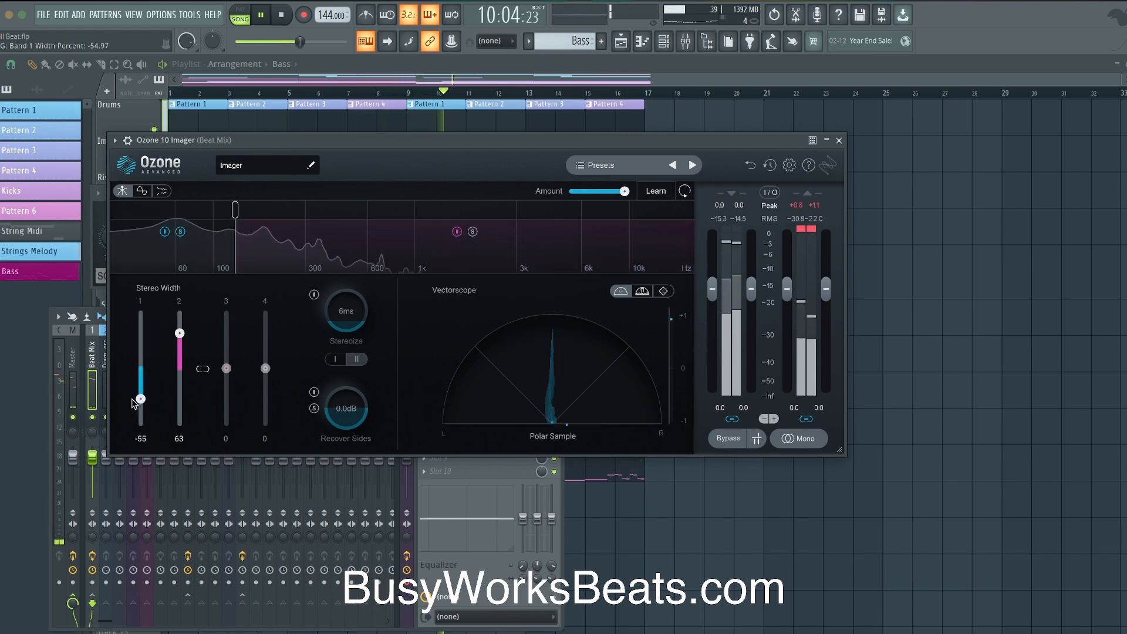
left_click_drag(132, 399, 133, 398)
left_click(181, 231)
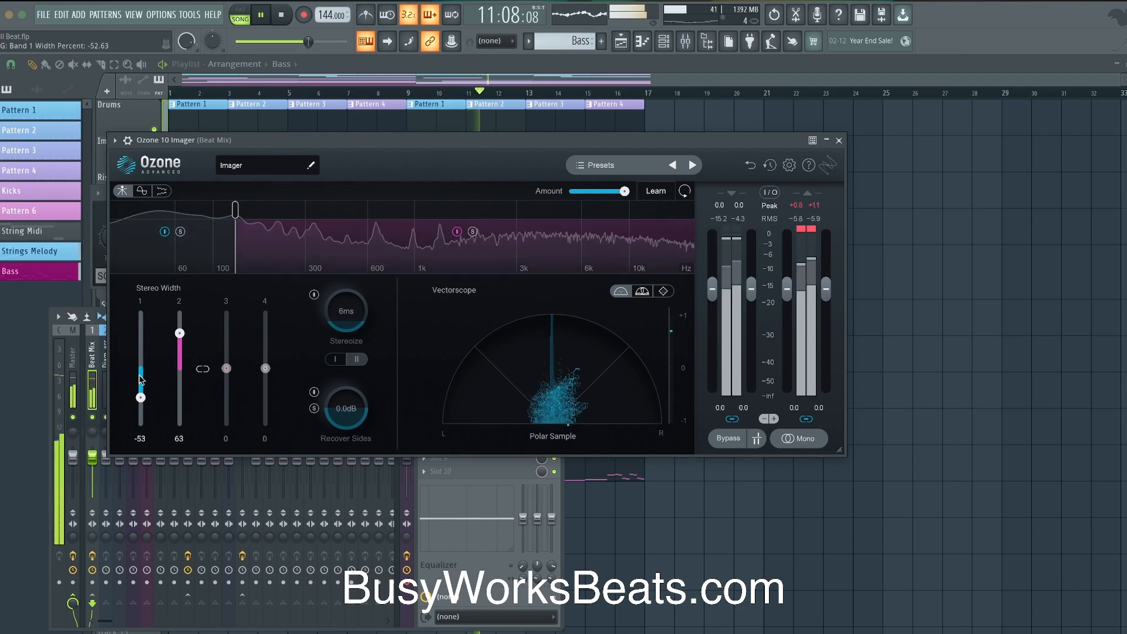
left_click(839, 141)
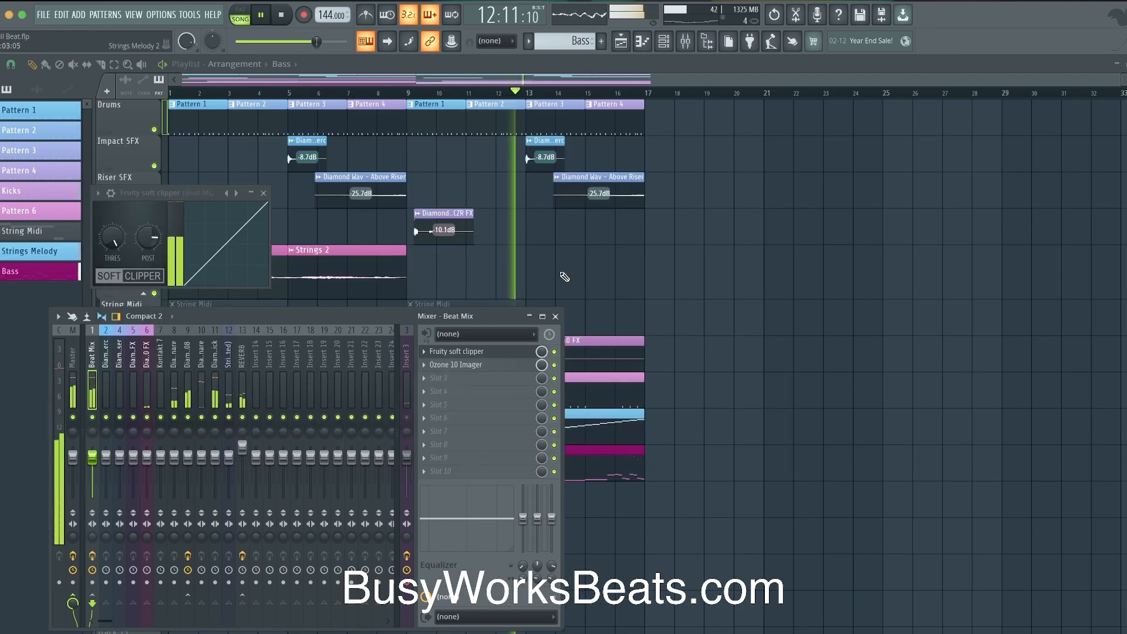
Step: Lower the post gain of the Beat Mix track's Fruity soft clipper to 73%
left_click(468, 354)
left_click(464, 352)
left_click_drag(155, 242, 155, 253)
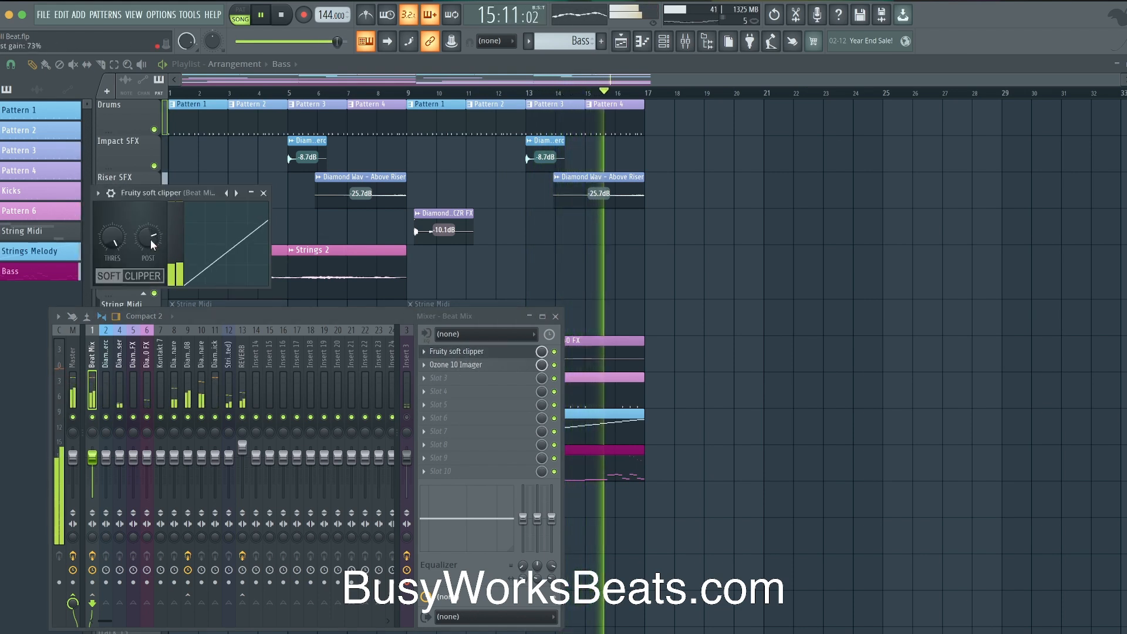
Step: Add TR5 Classic Clipper to the third effect slot of the Beat Mix track and close its window
left_click(461, 381)
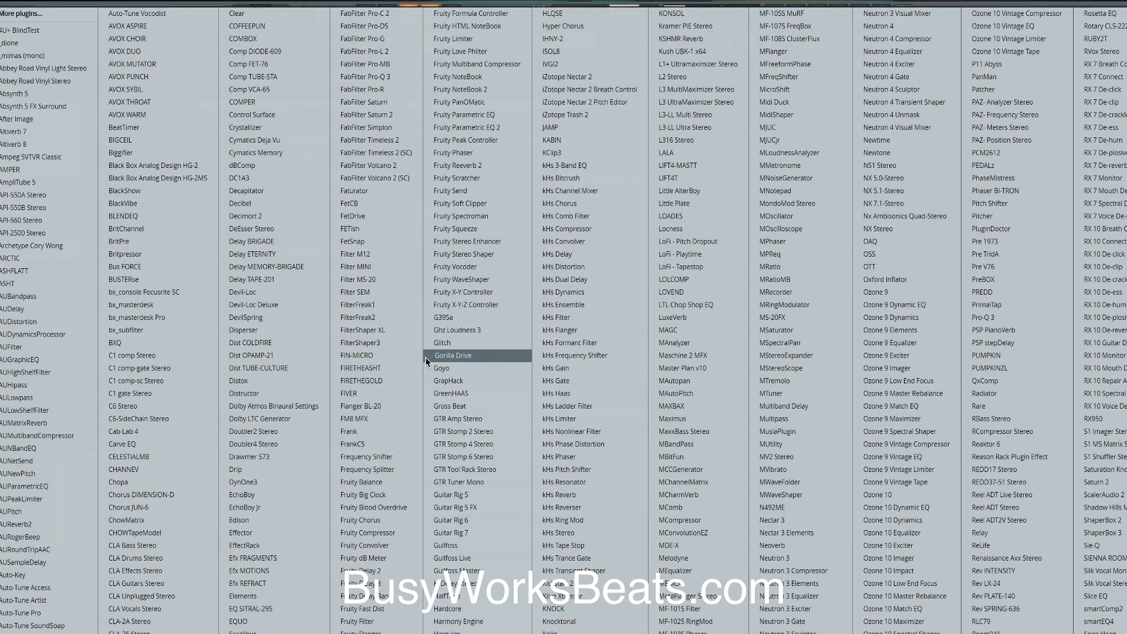
scroll(426, 357, "down", 3)
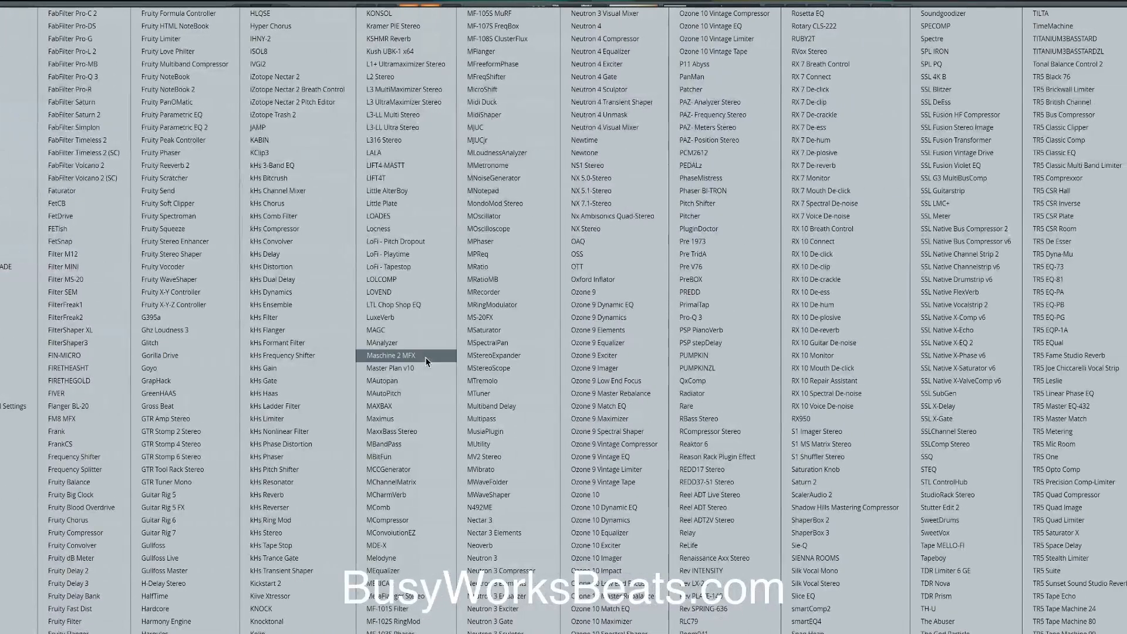
scroll(425, 356, "down", 2)
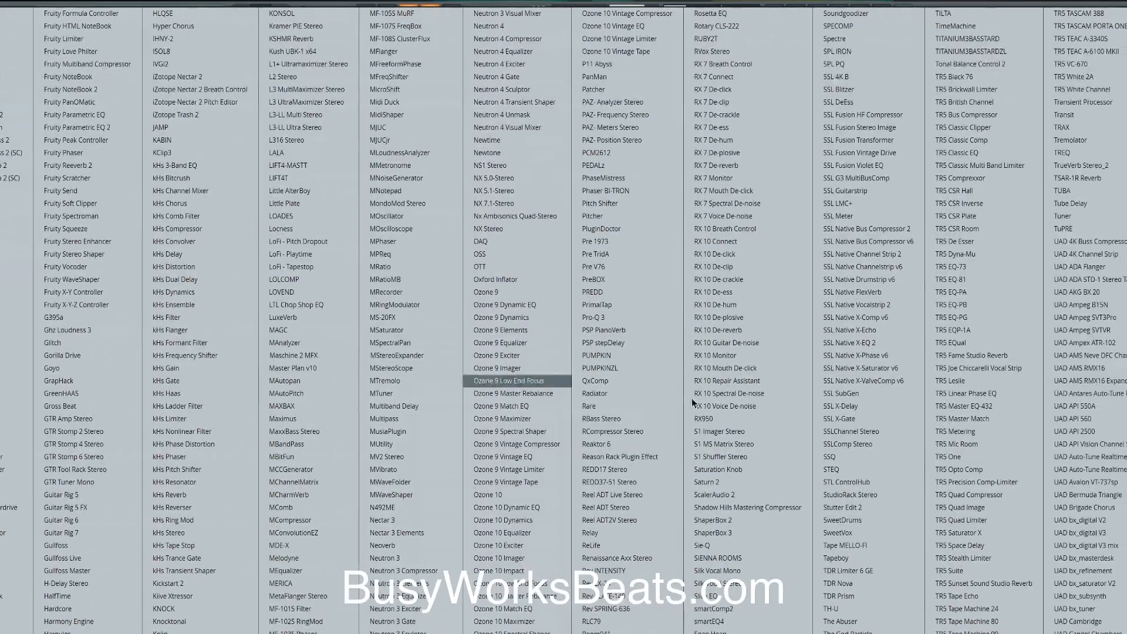
scroll(864, 421, "down", 1)
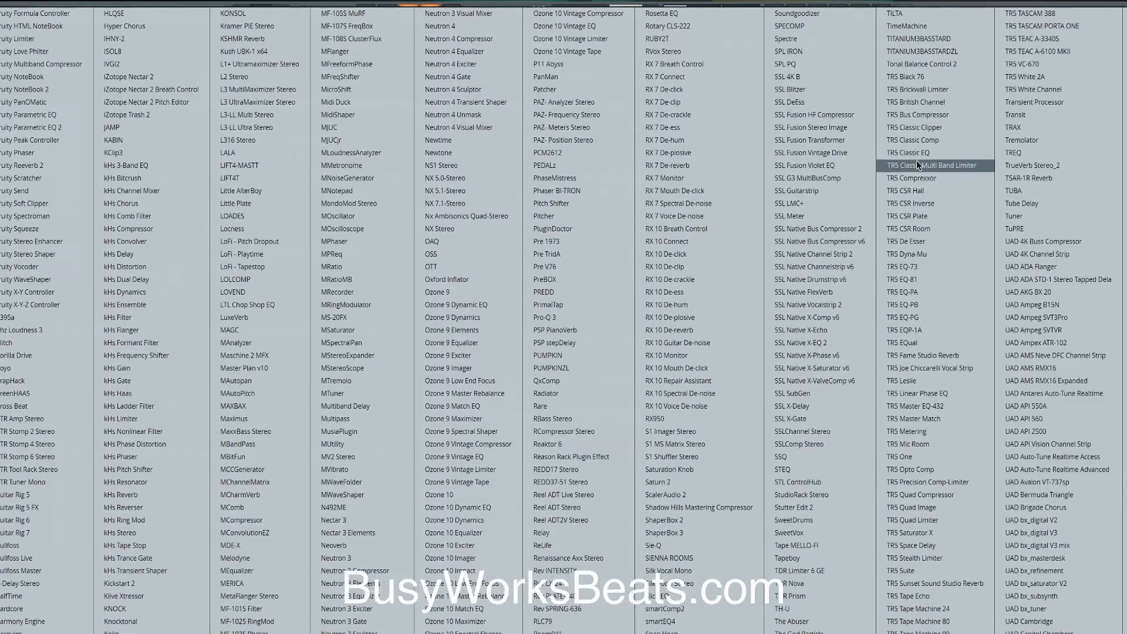
left_click(919, 128)
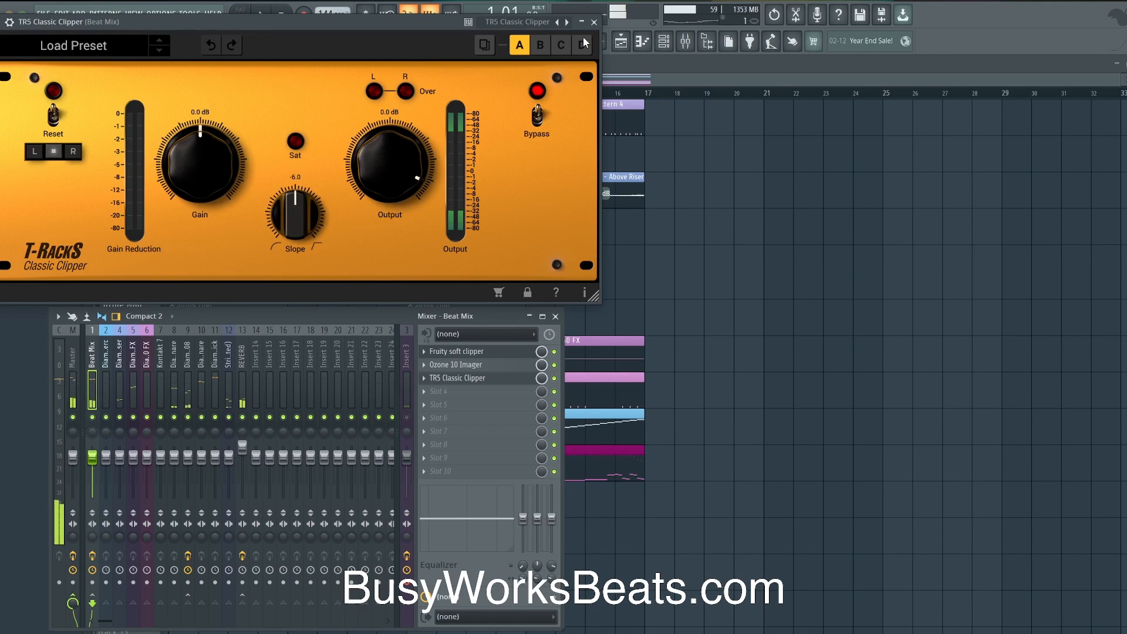
left_click(594, 22)
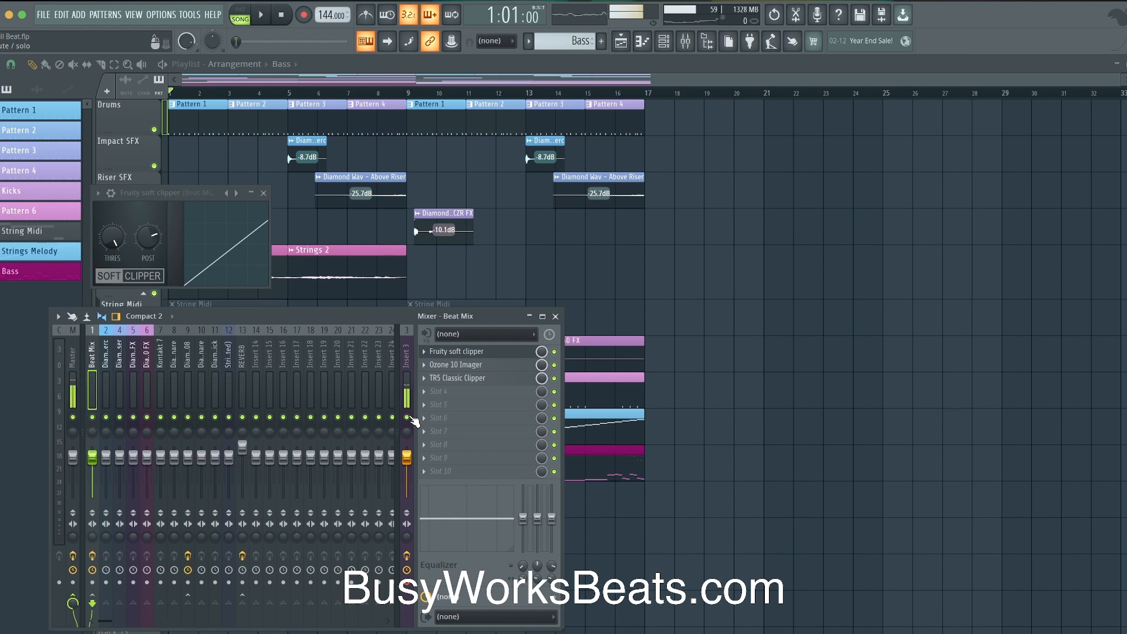
Step: Mute the last insert track and, during playback, set the TR5 Classic Clipper's slope to -12.0 and gain to 2.2 dB
left_click(407, 418)
key("space")
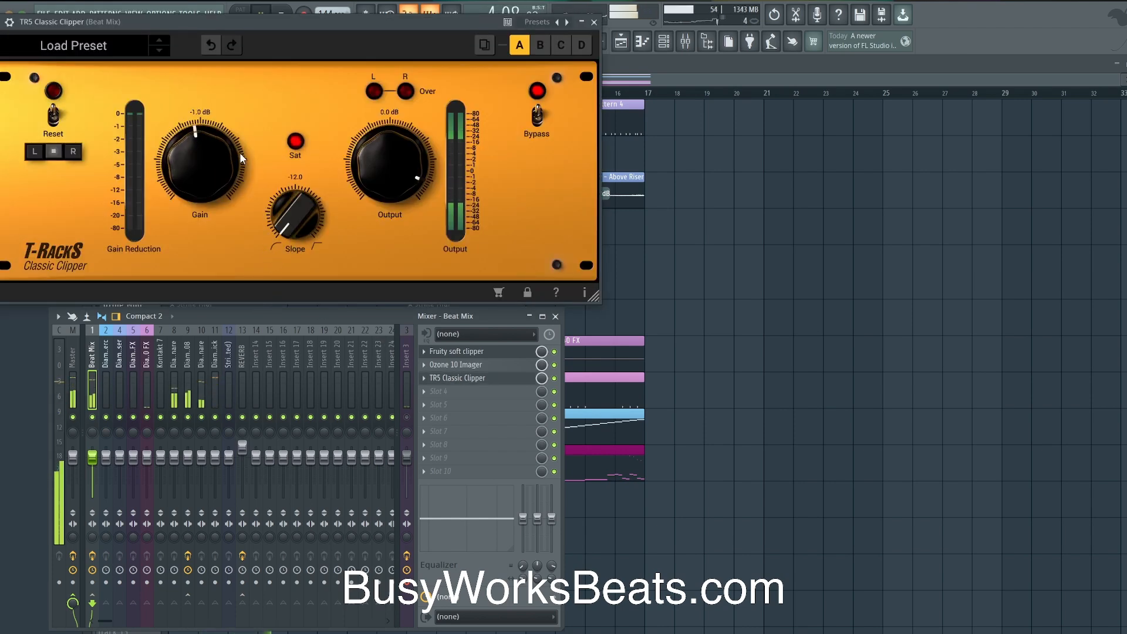
left_click_drag(190, 152, 191, 137)
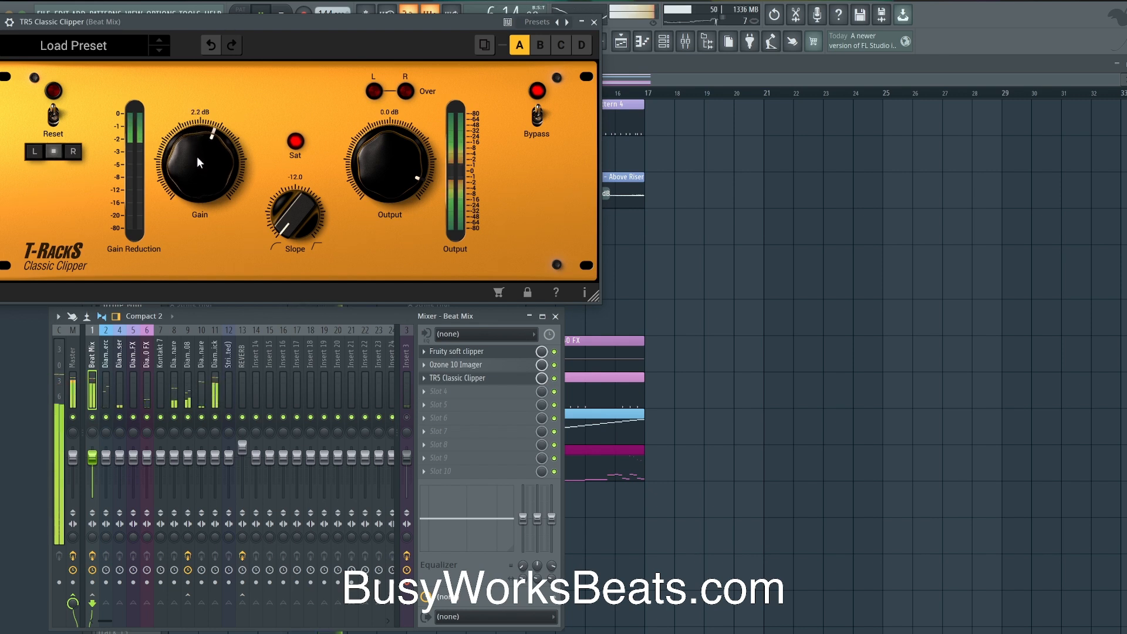
left_click(593, 22)
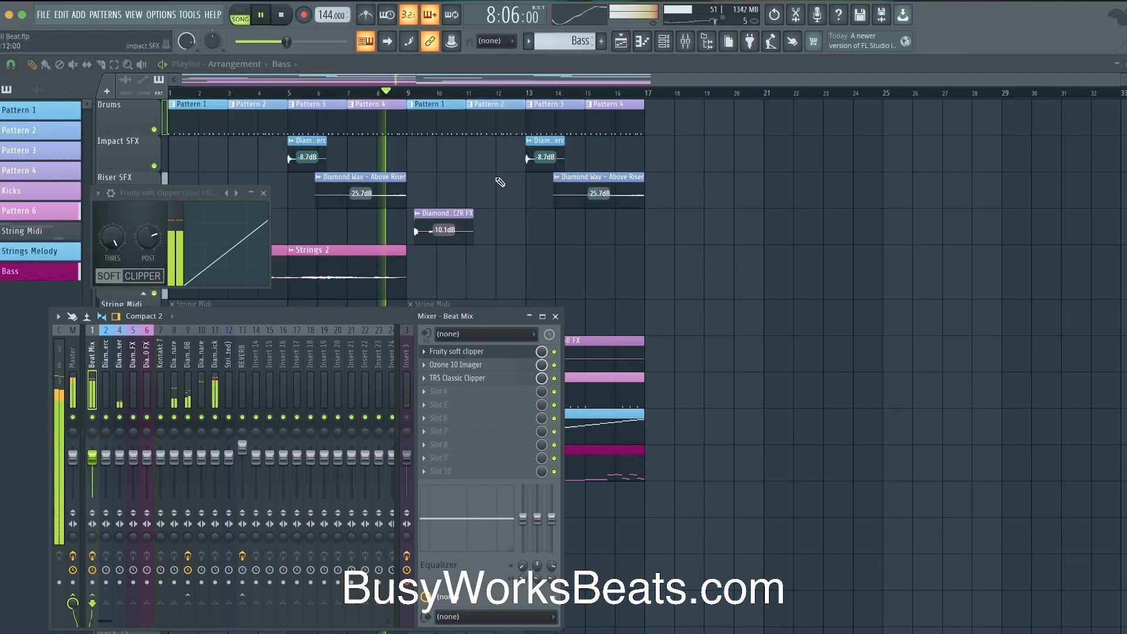
Step: Set the threshold of the Master track's L2 Stereo limiter to -2.3 dB and close its window
left_click(449, 395)
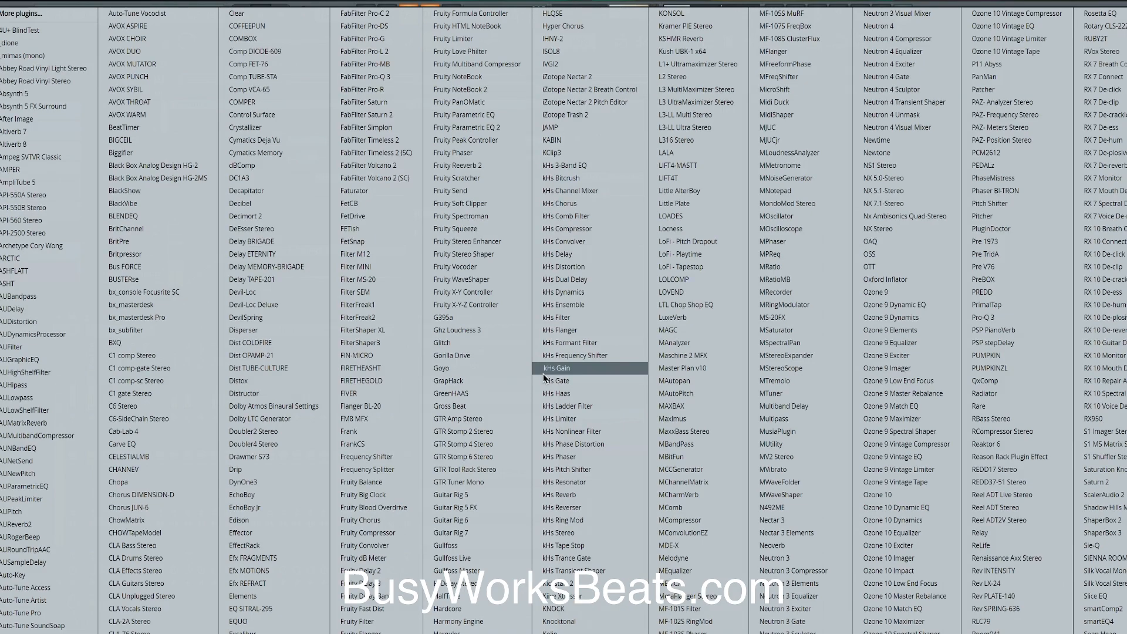
key("Escape")
left_click(75, 367)
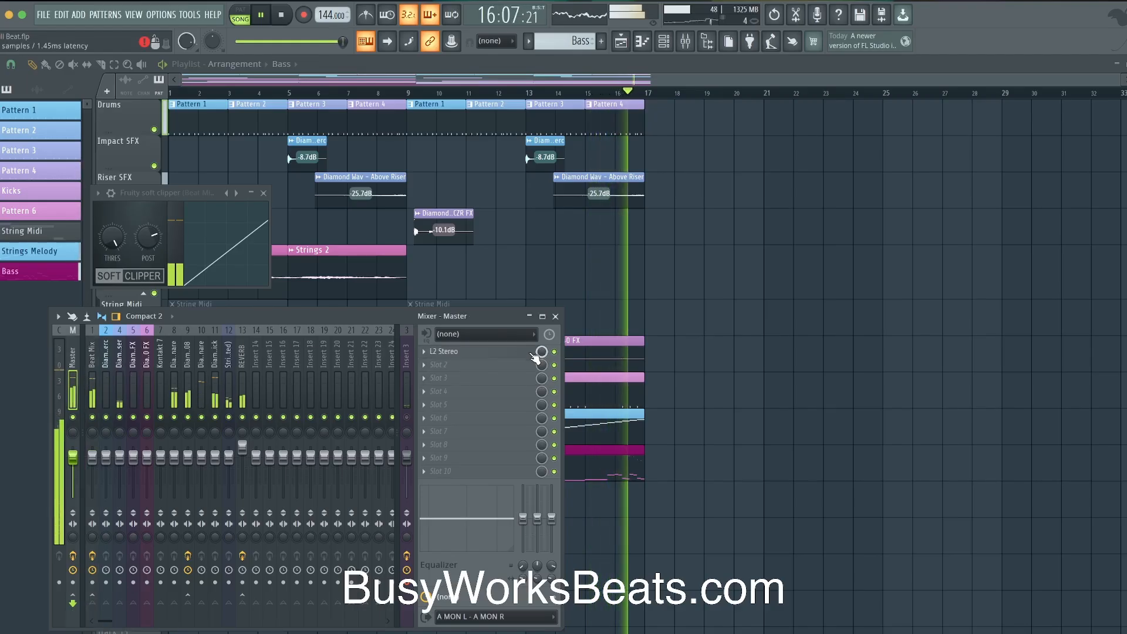
left_click(508, 351)
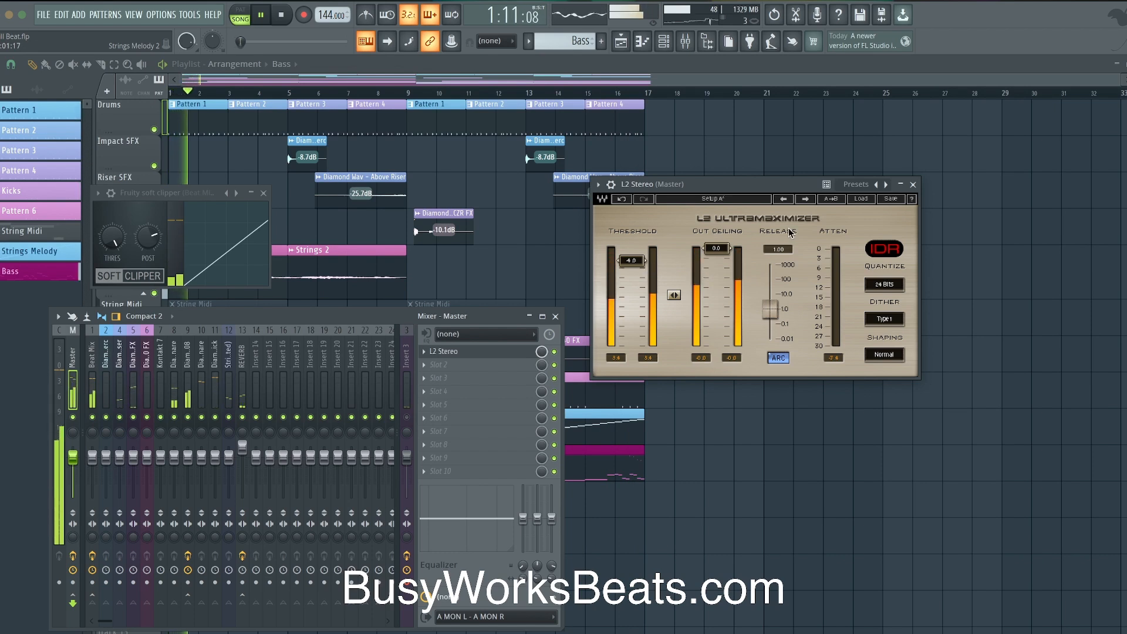
left_click_drag(631, 260, 636, 256)
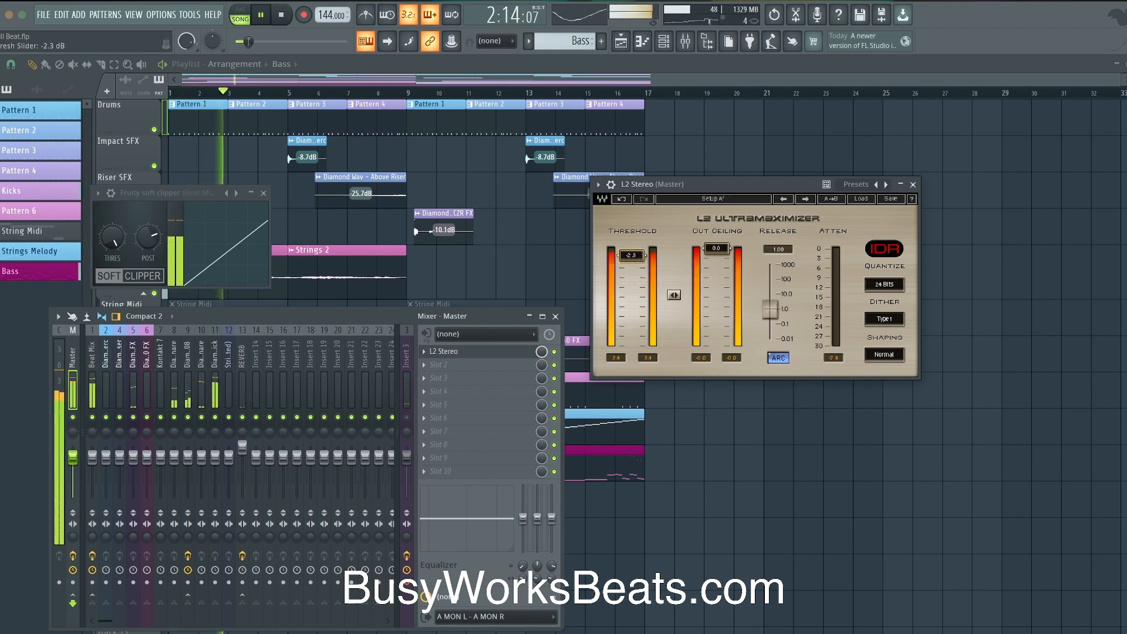
left_click(913, 185)
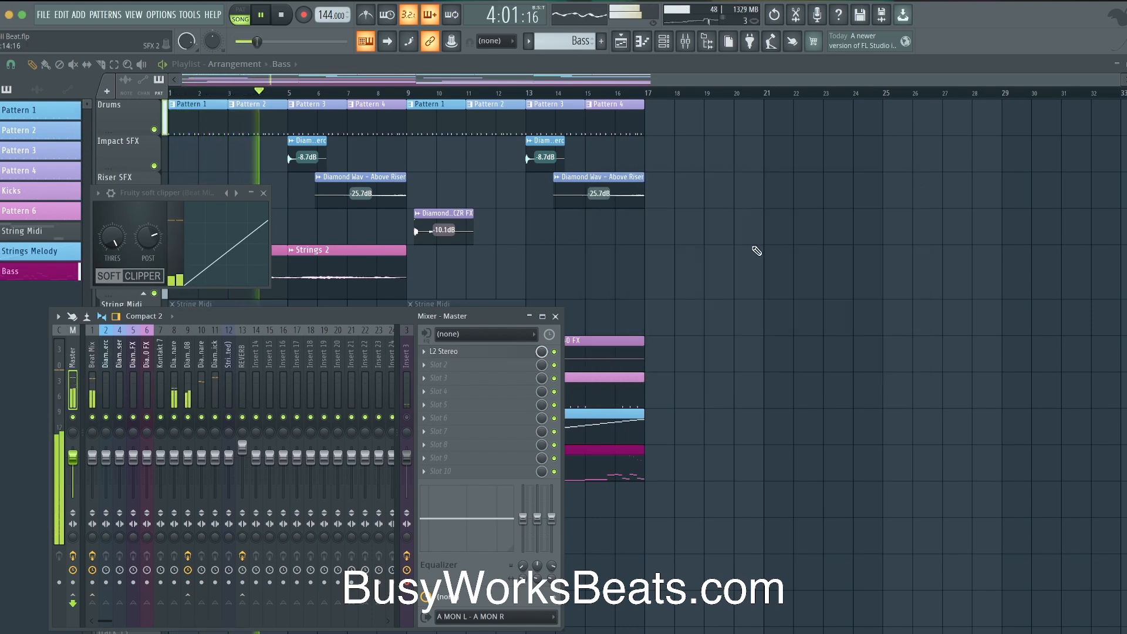
Step: Add FabFilter Pro-Q 3 to the fourth effect slot of the Beat Mix track
left_click(93, 372)
left_click(453, 389)
mouse_move(454, 389)
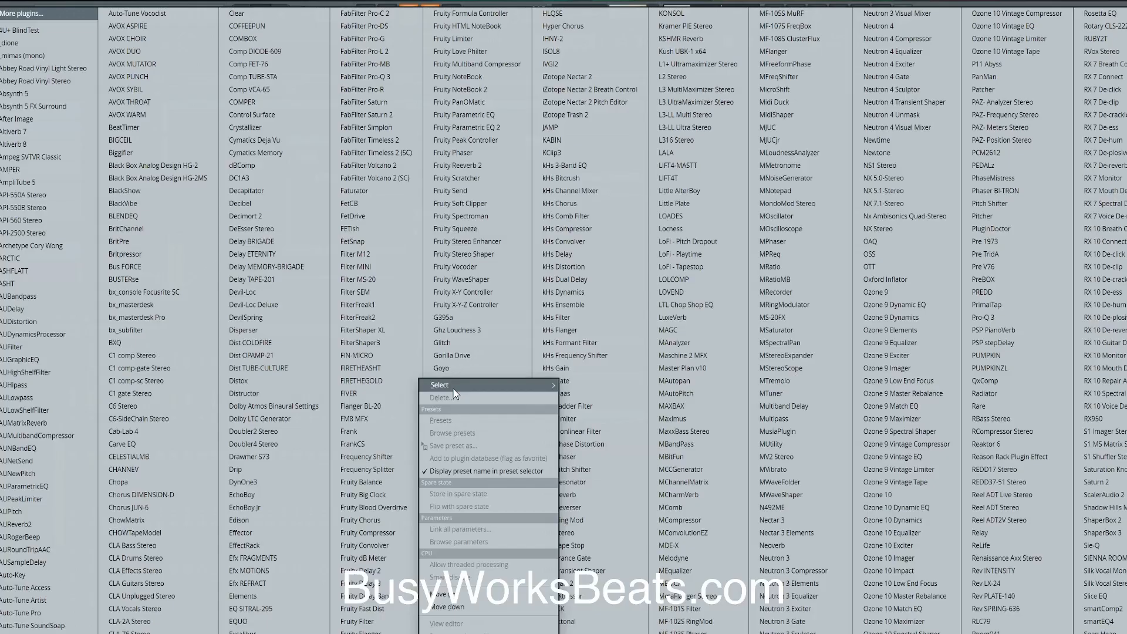
left_click(452, 280)
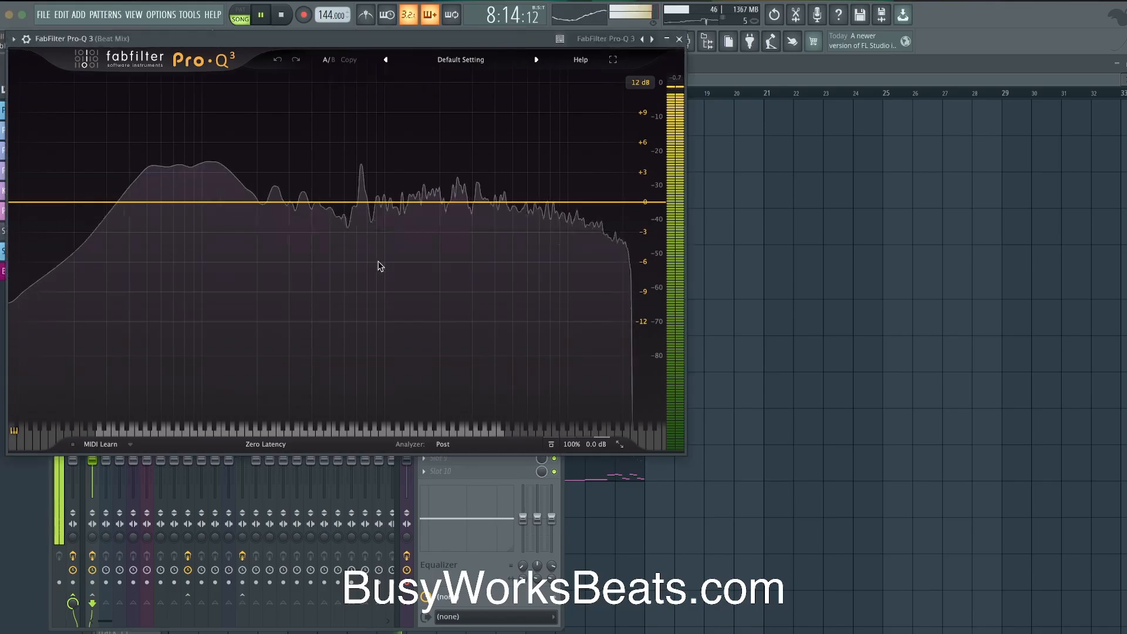
Step: Add a slightly boosted bell band at about 75 Hz with a Q of 4.341 in Pro-Q 3, and close the equalizer
left_click(195, 202)
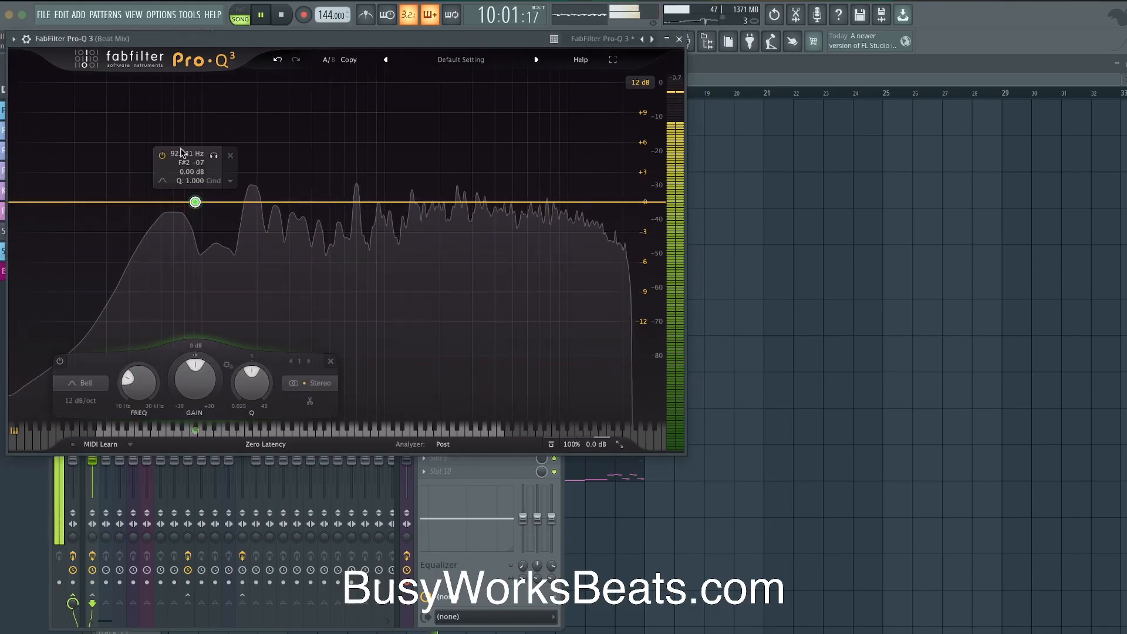
double_click(188, 154)
type("75")
key("Return")
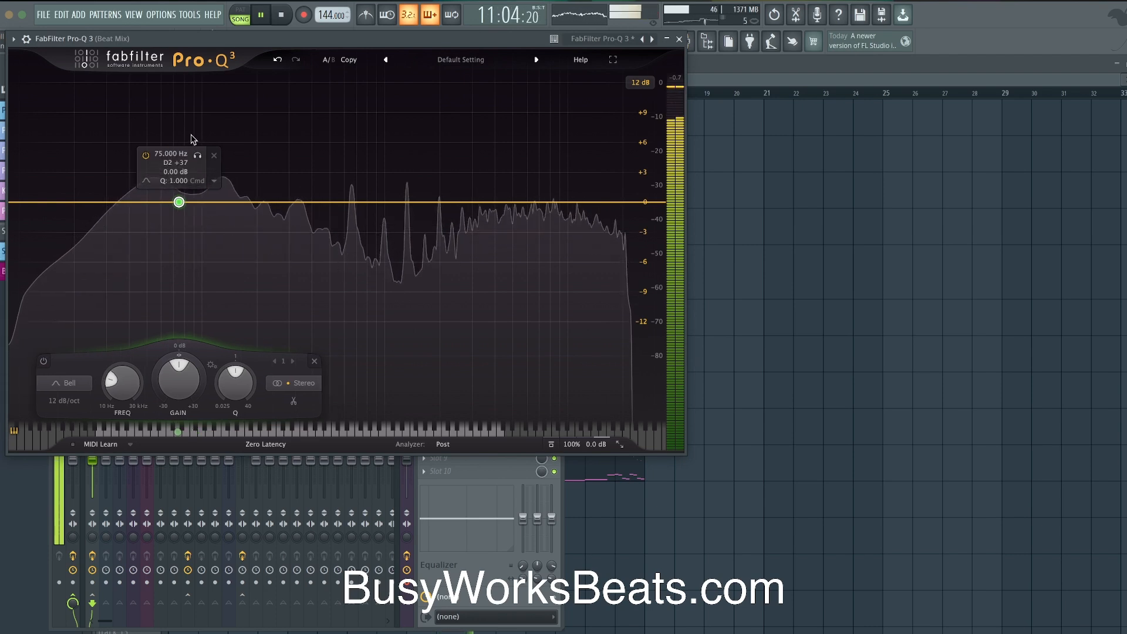
left_click(199, 155)
left_click_drag(198, 157, 201, 198)
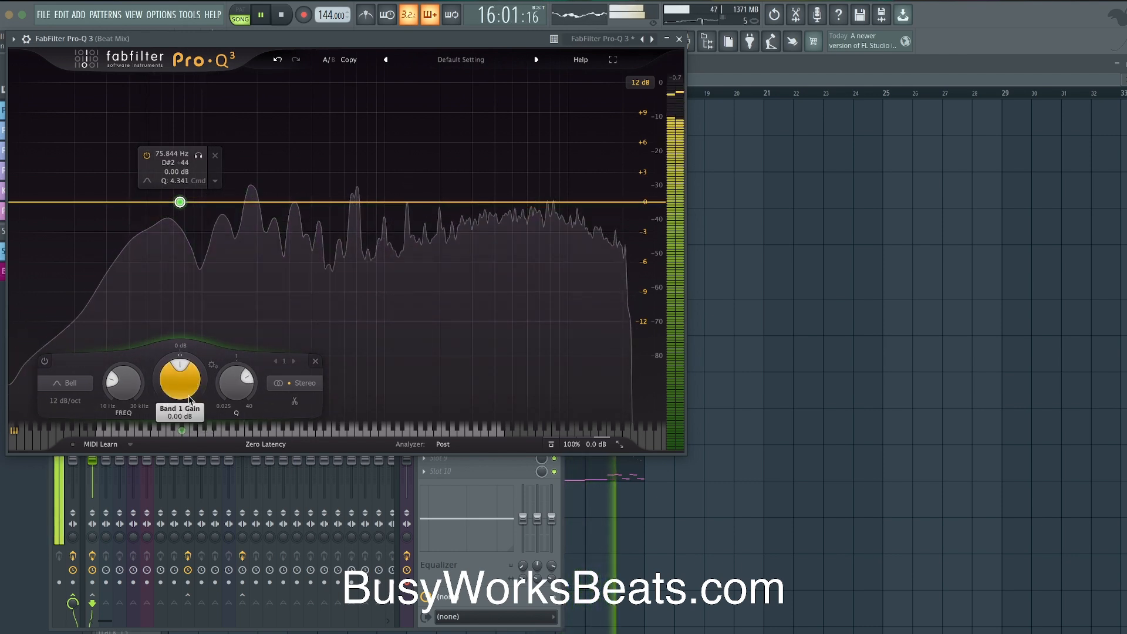
left_click_drag(180, 382, 179, 334)
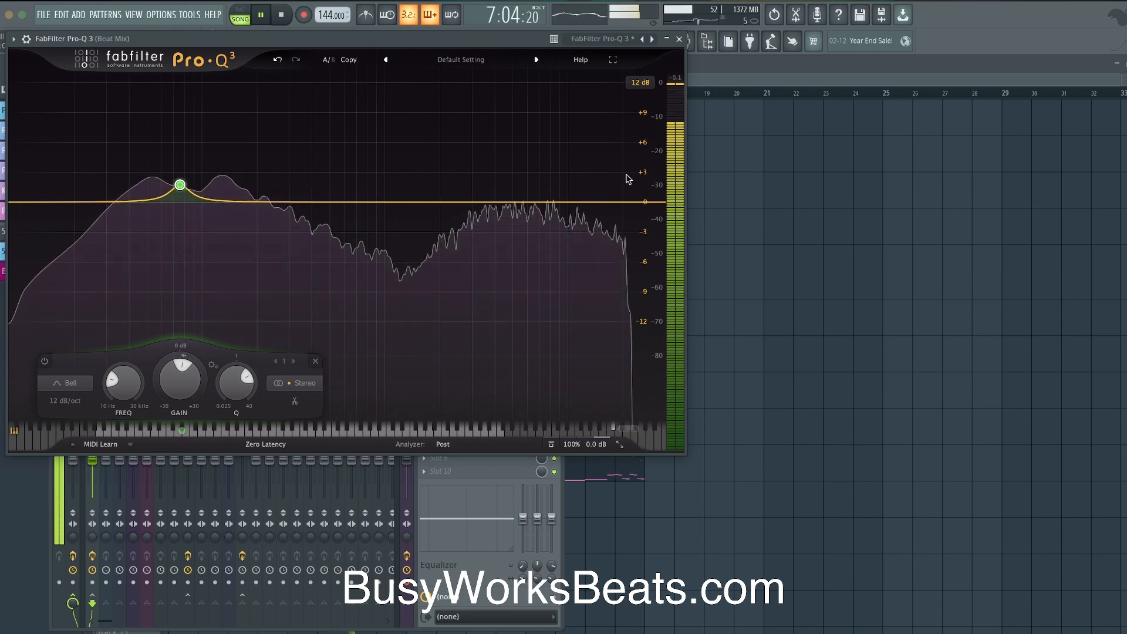
left_click(680, 38)
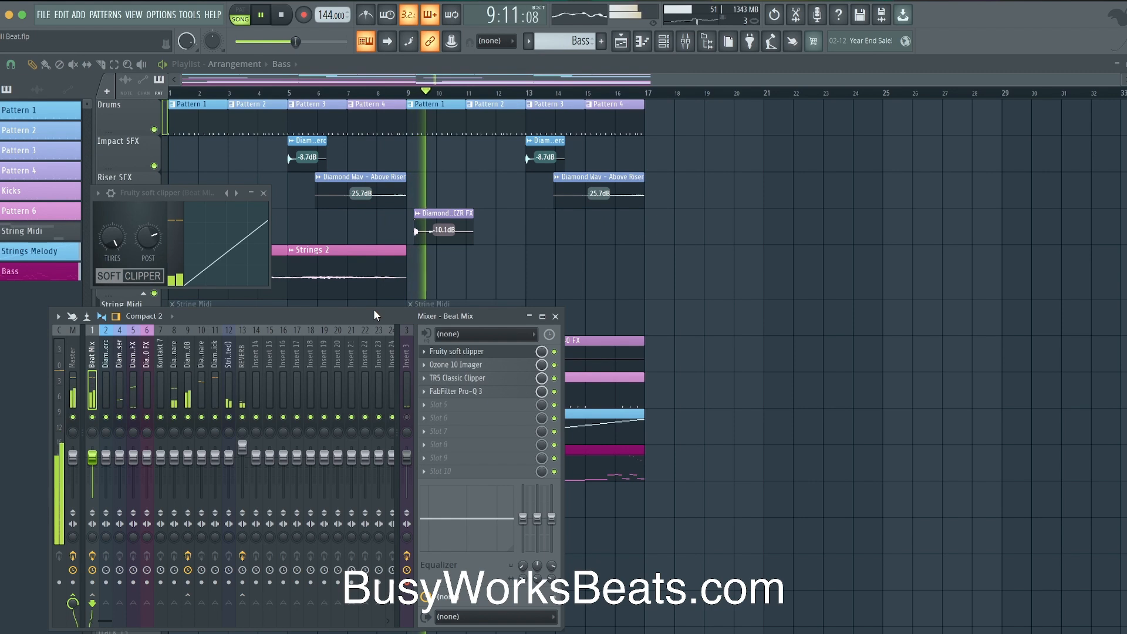
Step: Close the Fruity soft clipper window, bring the mixer back into view and stop playback
left_click(263, 193)
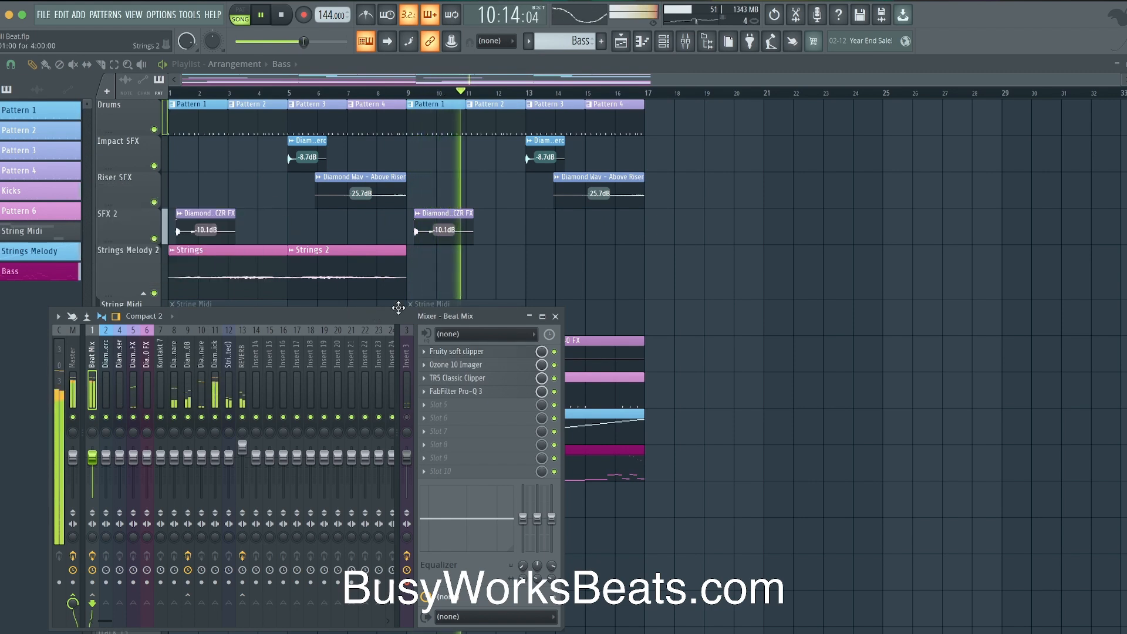
key("F9")
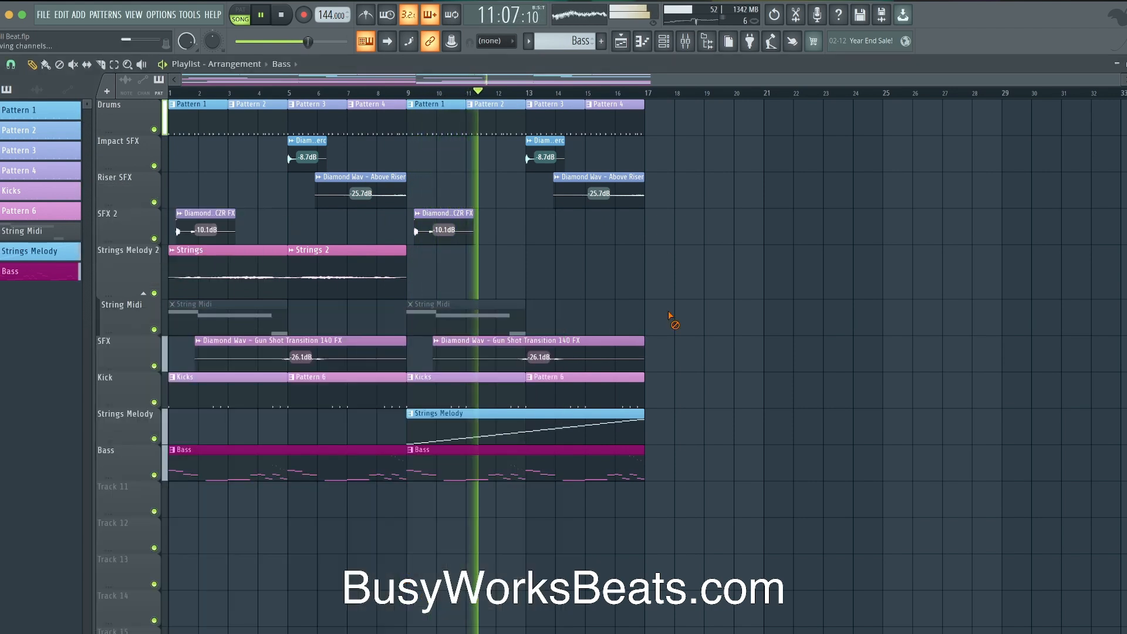
left_click(686, 43)
key("space")
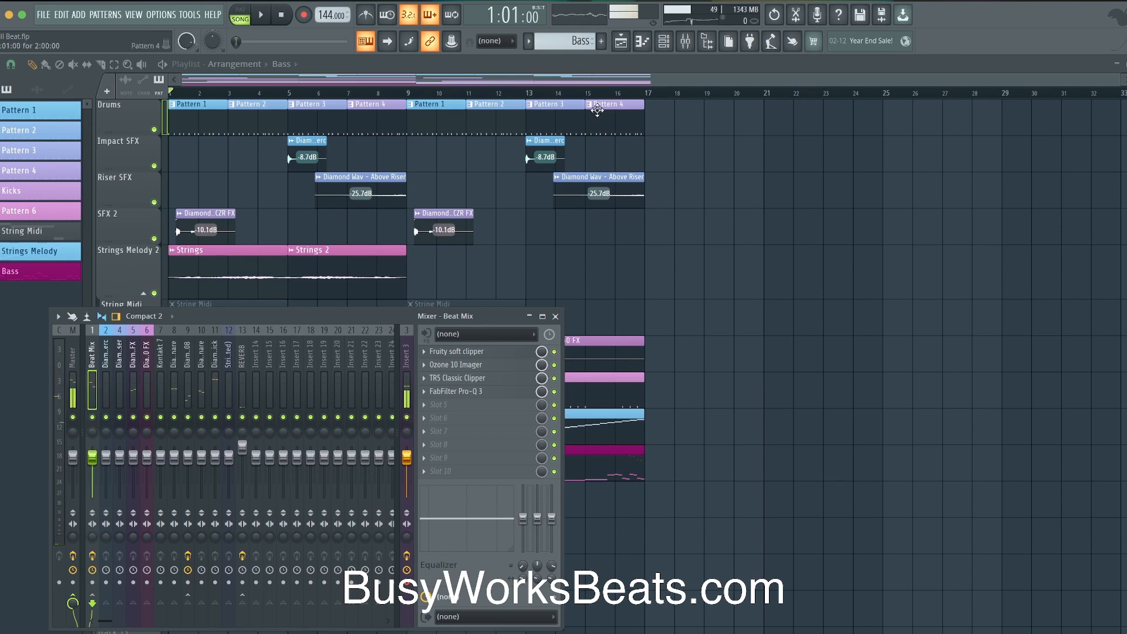
Step: During playback with the last insert track muted, set the time shift of the Diamond Wav - Classic Counter Snare channel to 0:03
left_click(667, 41)
left_click(135, 98)
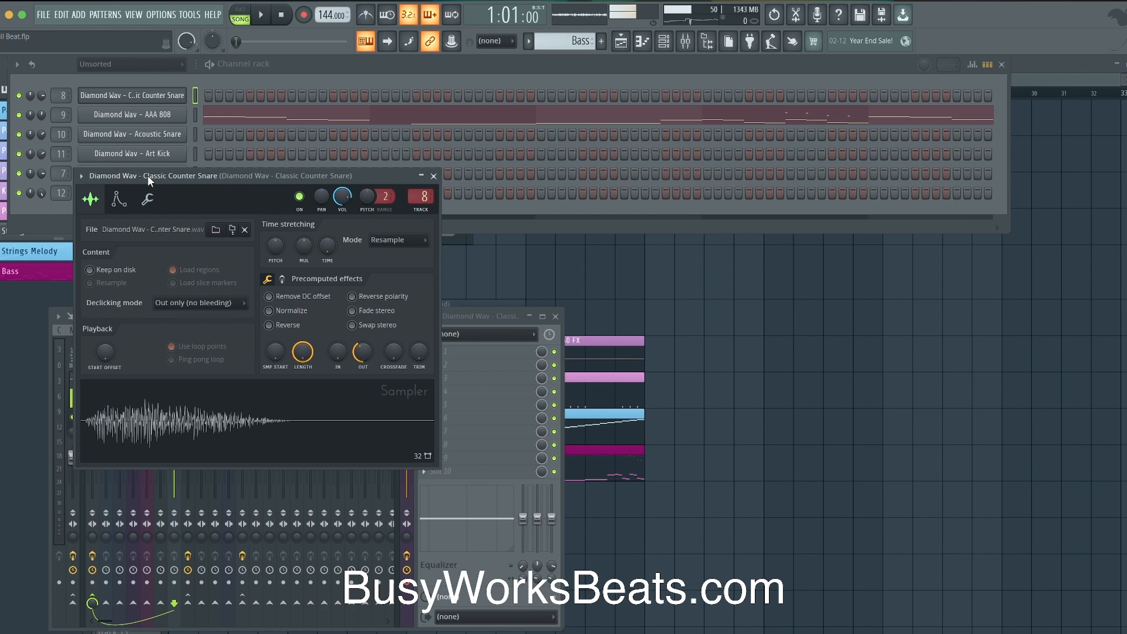
left_click(147, 200)
left_click_drag(375, 177, 749, 181)
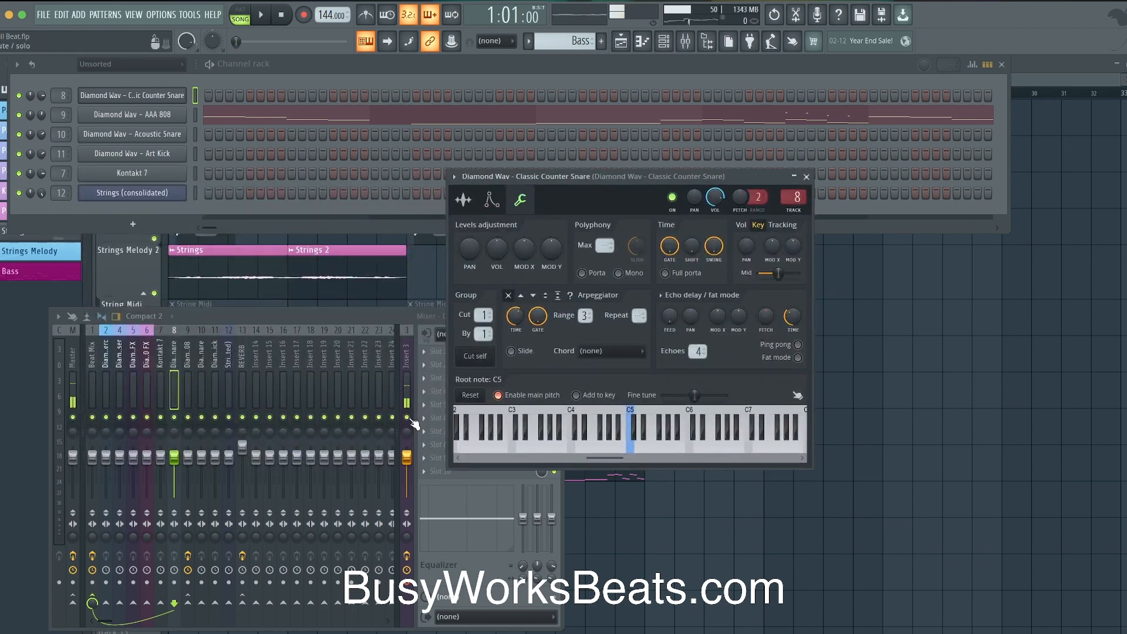
left_click(407, 417)
key("space")
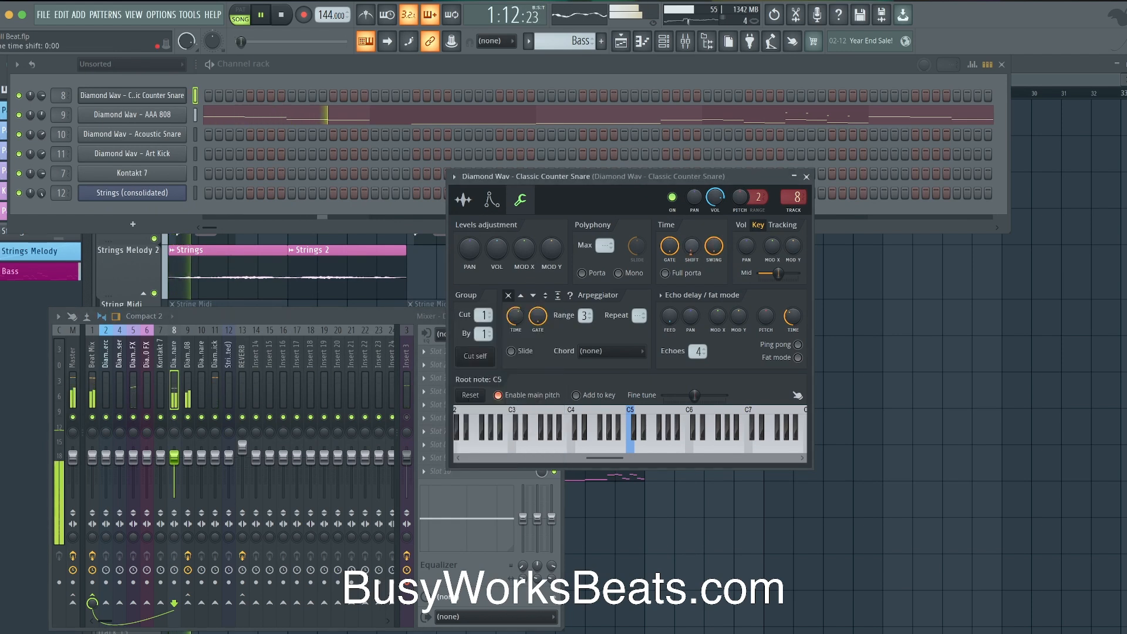
scroll(696, 249, "up", 2)
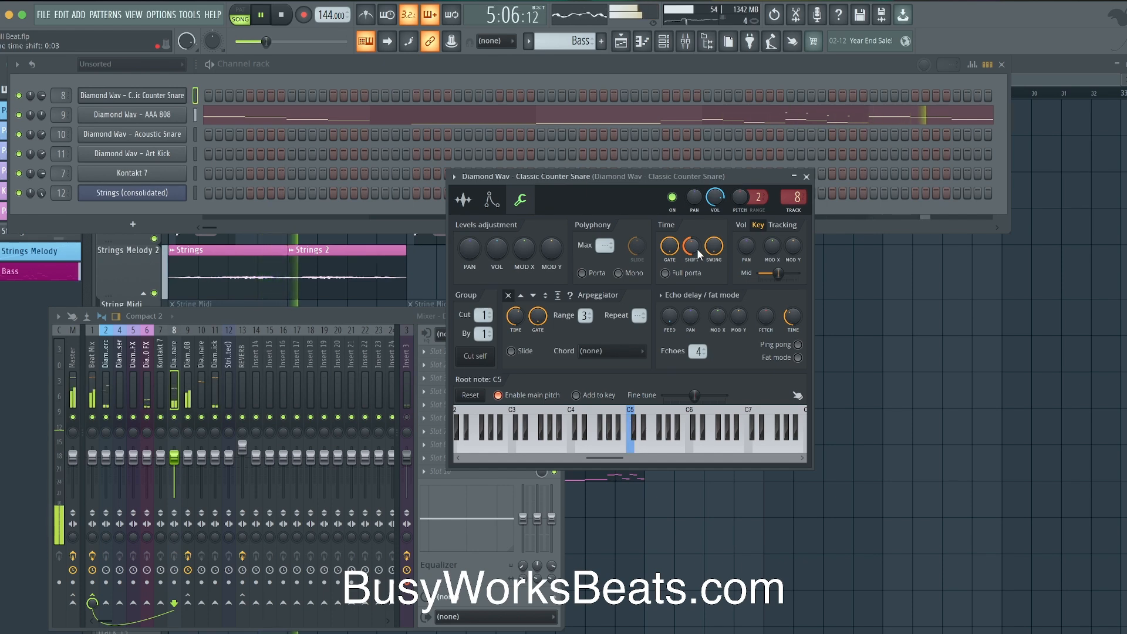
left_click(807, 177)
key("F12")
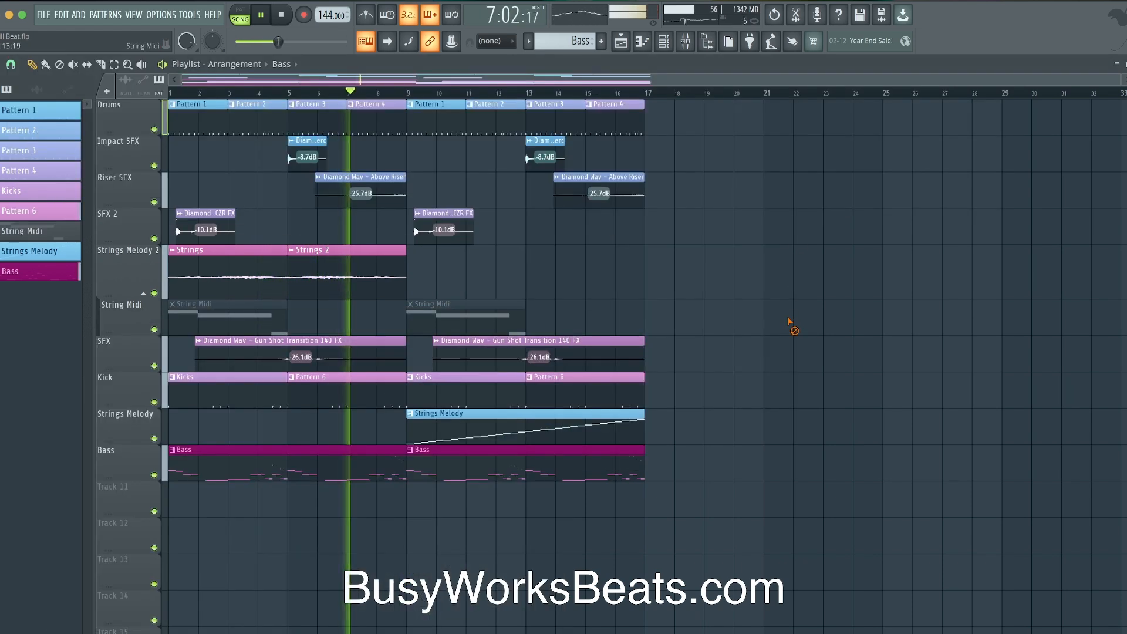
Step: Check the time shift setting of the Diamond Wav - Art Kick channel
left_click(708, 41)
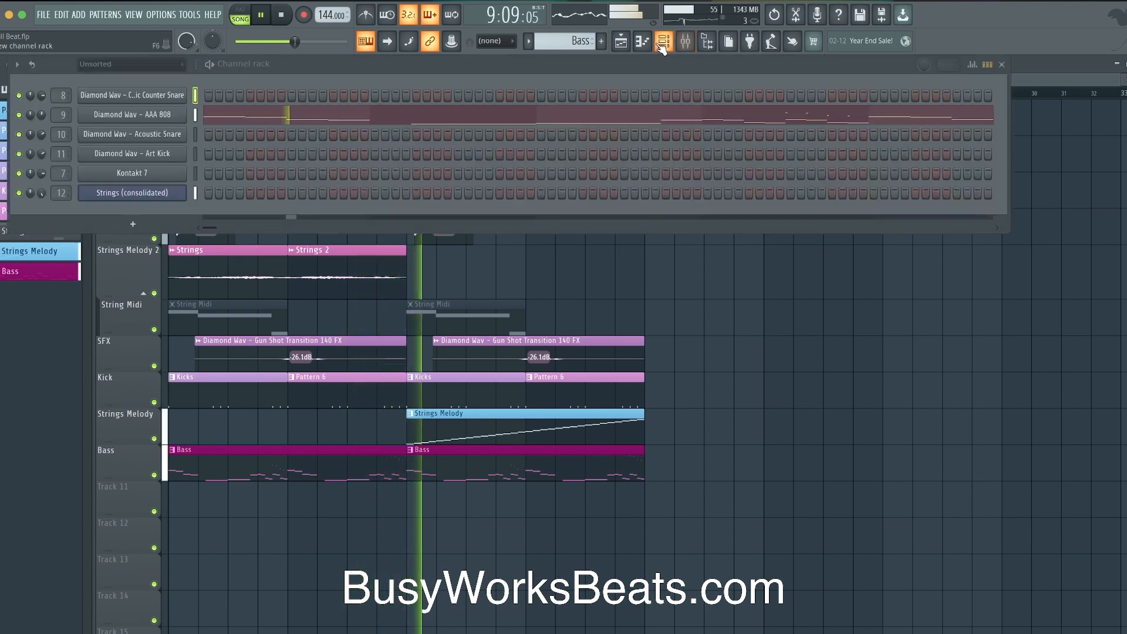
left_click(165, 157)
left_click(130, 182)
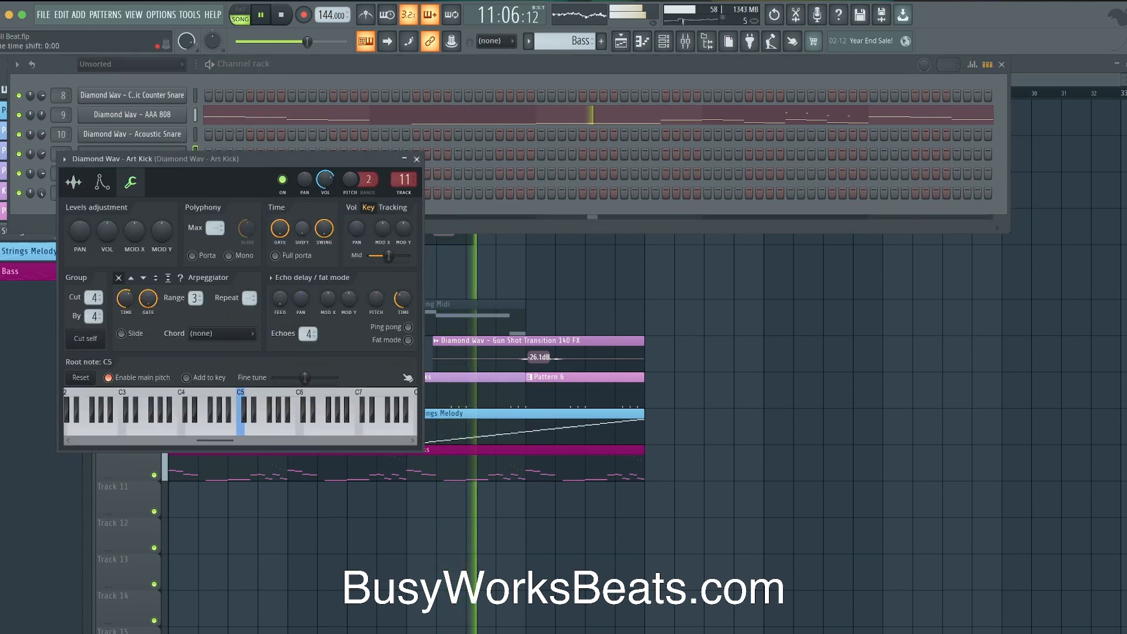
left_click(417, 159)
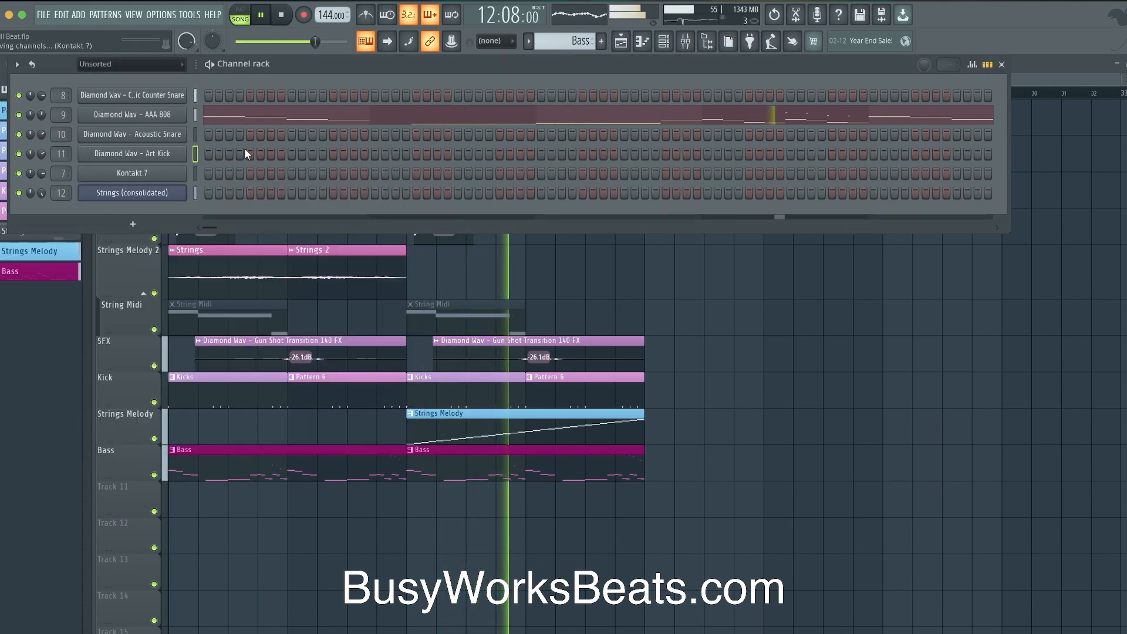
Step: Raise the time shift of the Diamond Wav - Acoustic Snare channel slightly and close the channel rack
left_click(132, 134)
left_click(181, 233)
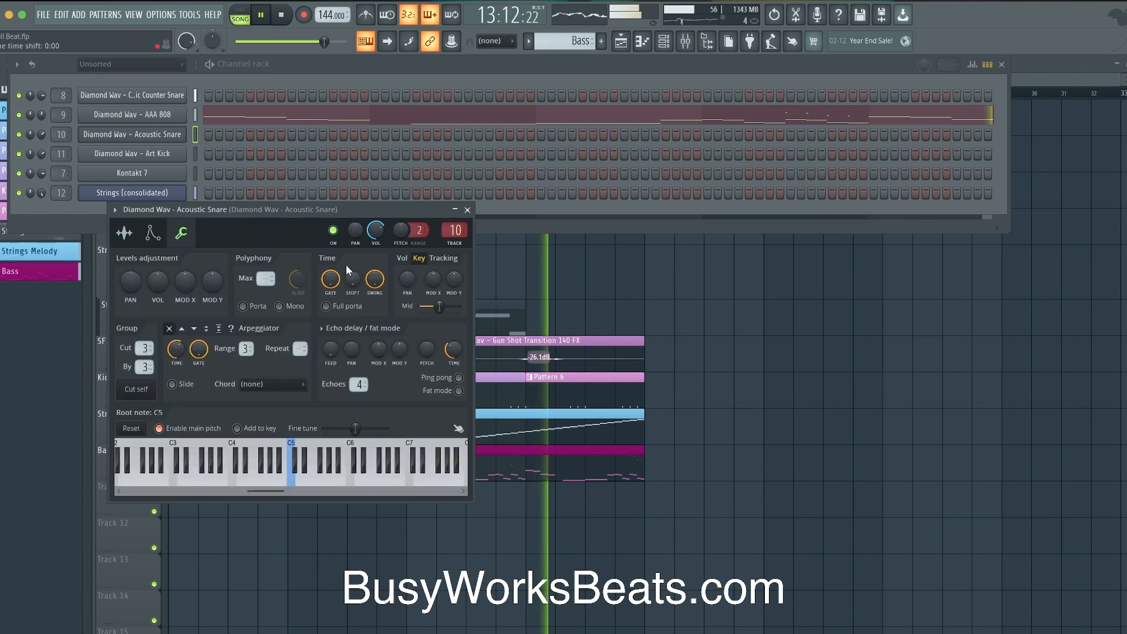
left_click_drag(352, 278, 353, 266)
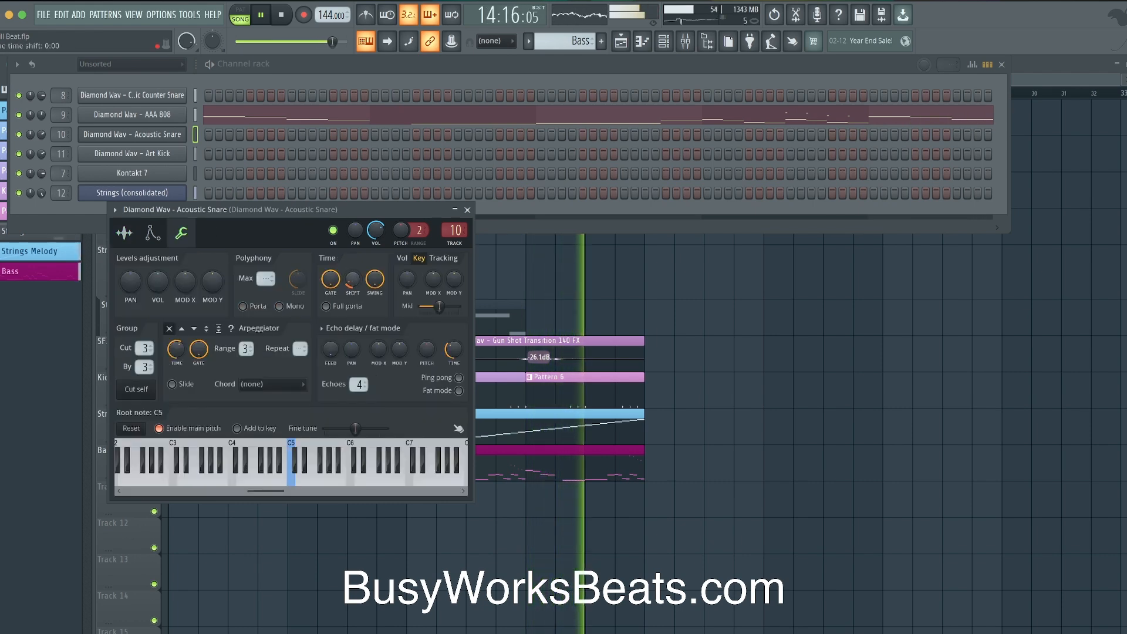
left_click(468, 209)
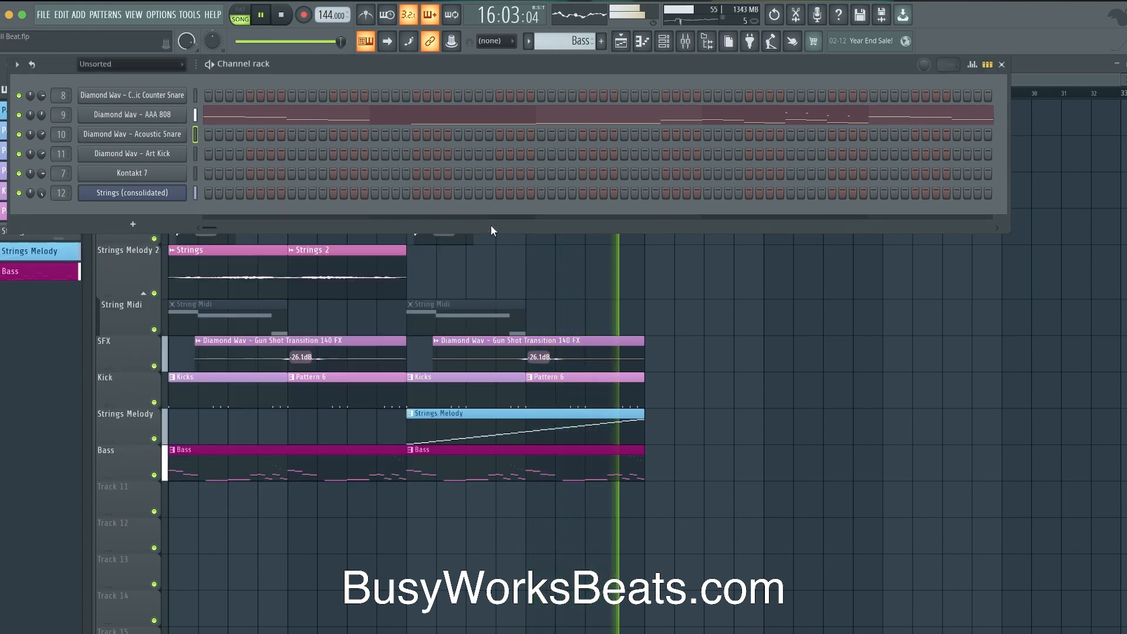
key("F6")
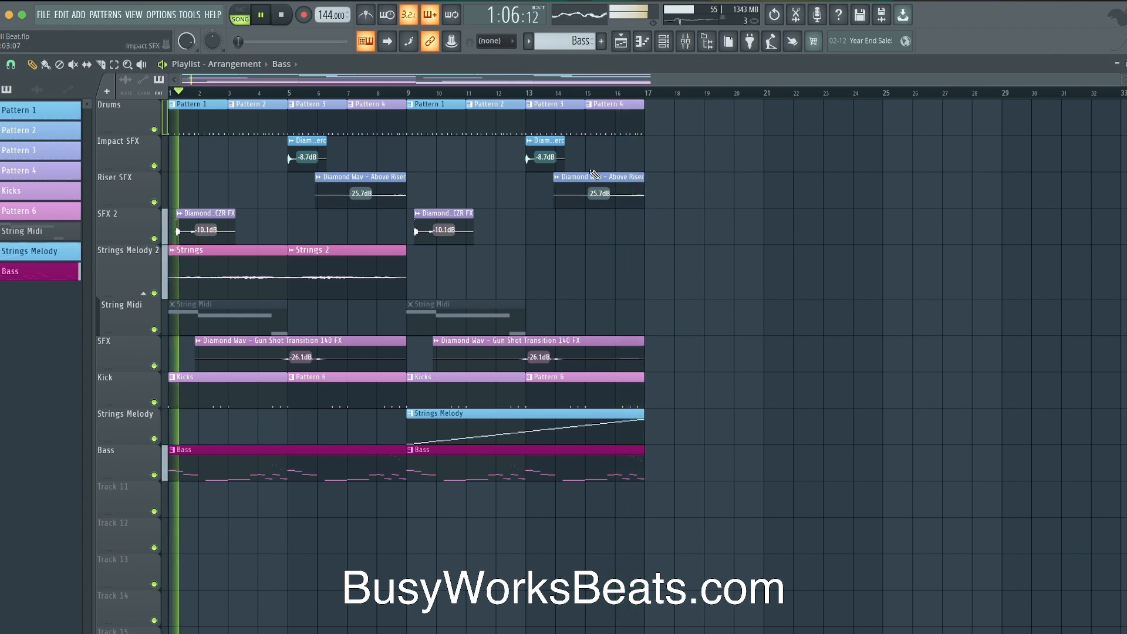
Step: Make the first Bass clip in the playlist a unique pattern and open its piano roll
left_click(176, 450)
left_click(193, 554)
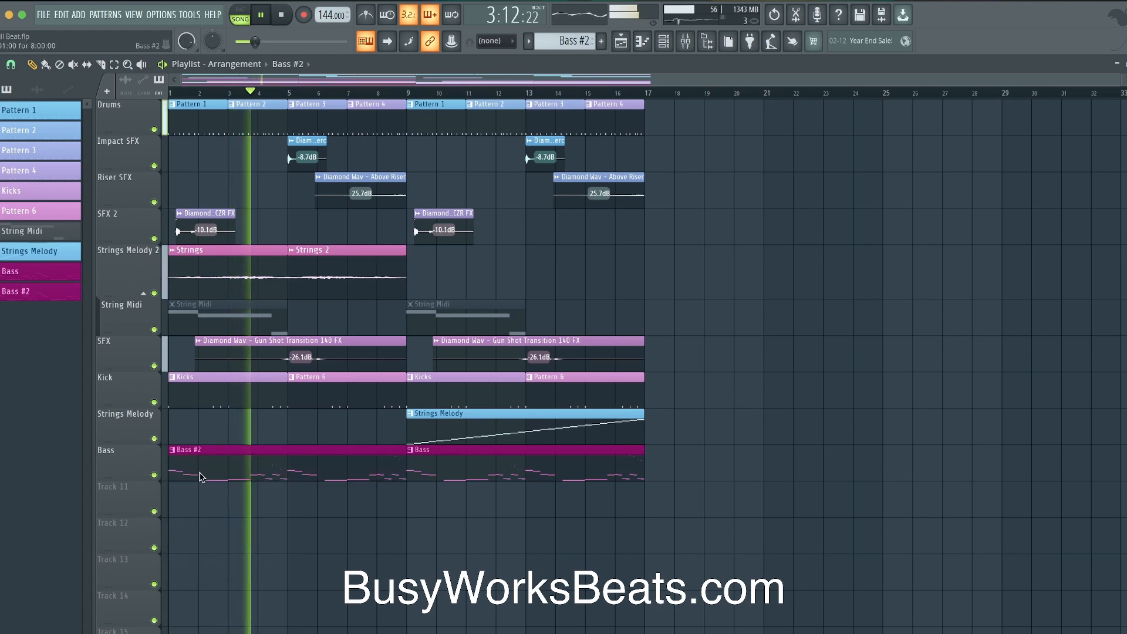
key("F7")
Step: Place a C7 note at 2:03:00 with a length of 0:02:05 in the AAA 808 part
key("space")
scroll(156, 433, "up", 4)
key("space")
scroll(88, 456, "up", 4)
key("space")
key("space")
scroll(147, 476, "down", 3)
key("space")
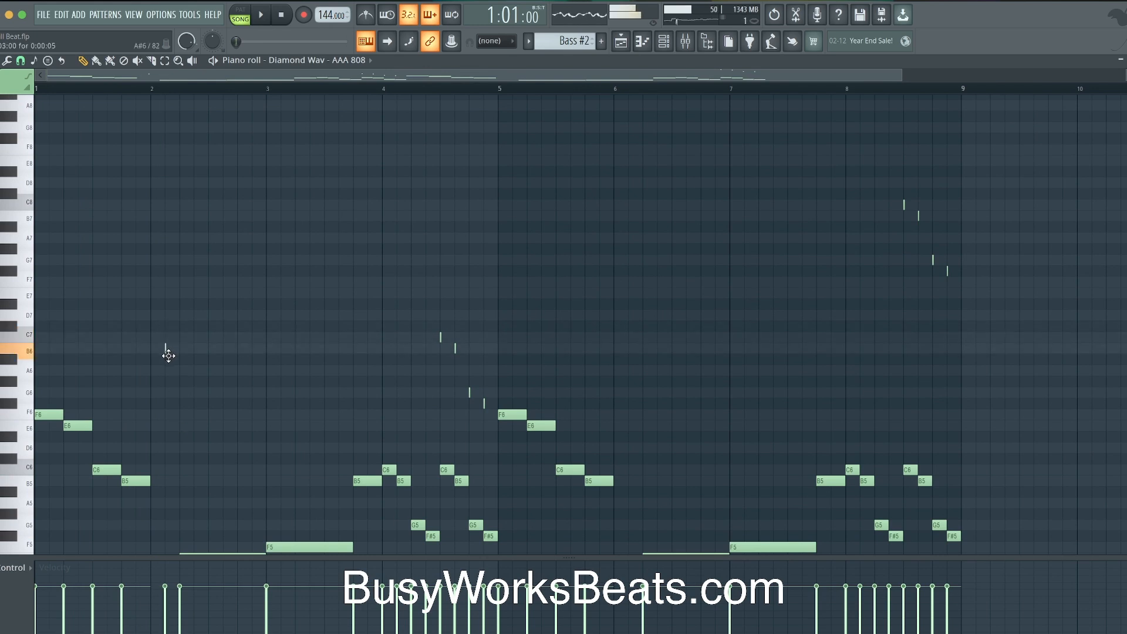
key("space")
left_click(168, 338)
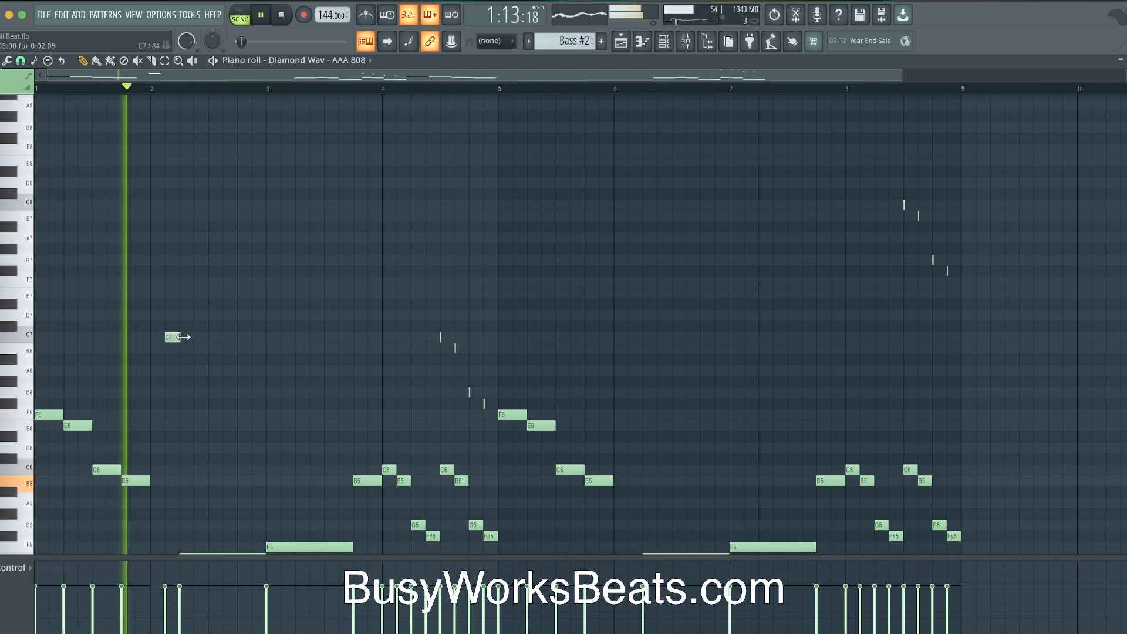
Step: Add an E5 note at 2:03:00 lasting 0:02:05 and turn it into a slide note
scroll(174, 372, "down", 9)
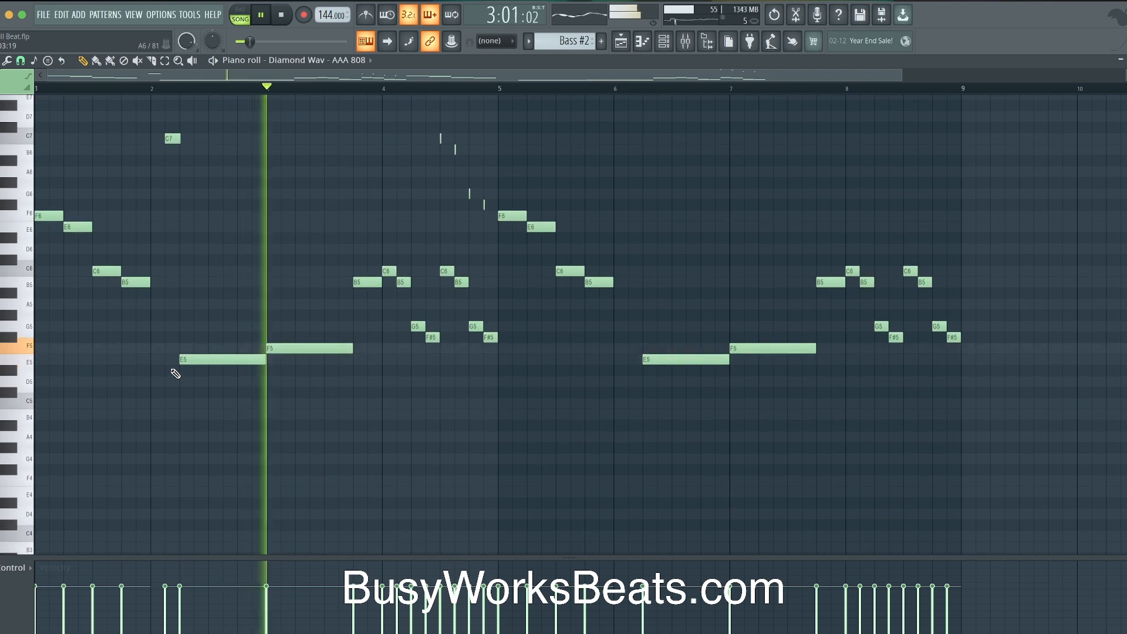
scroll(180, 219, "up", 2)
double_click(165, 359)
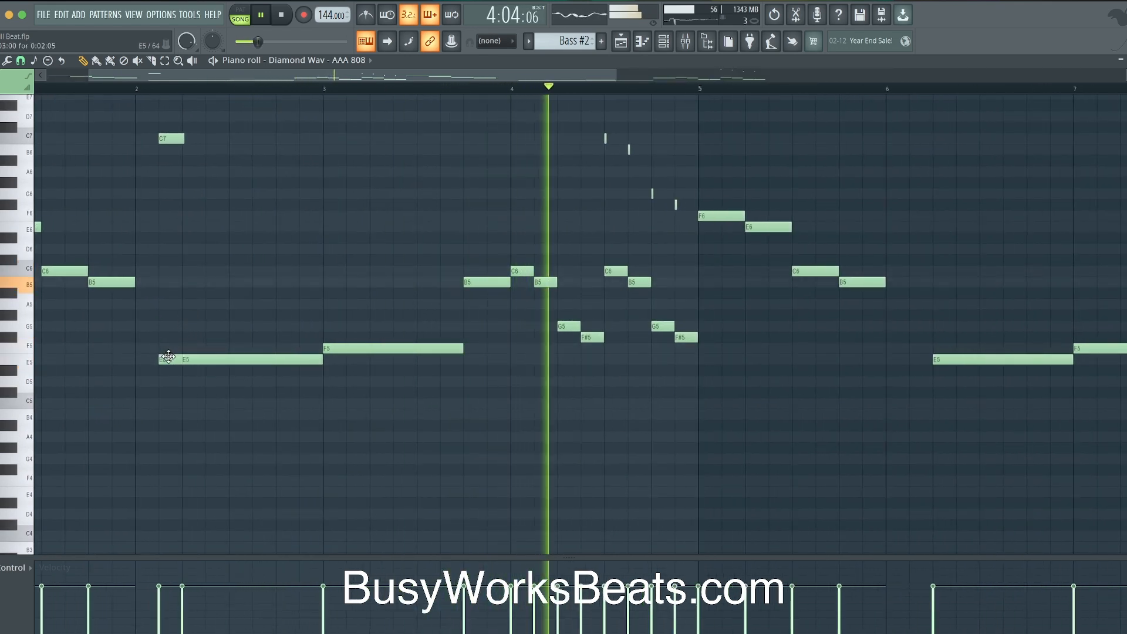
left_click(494, 323)
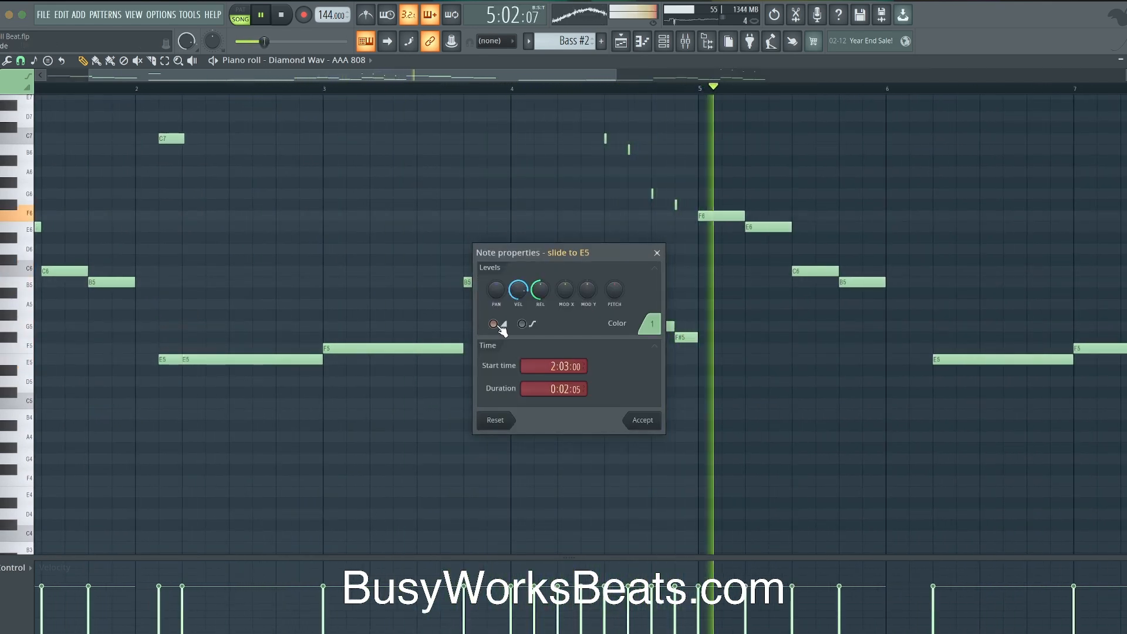
left_click(642, 420)
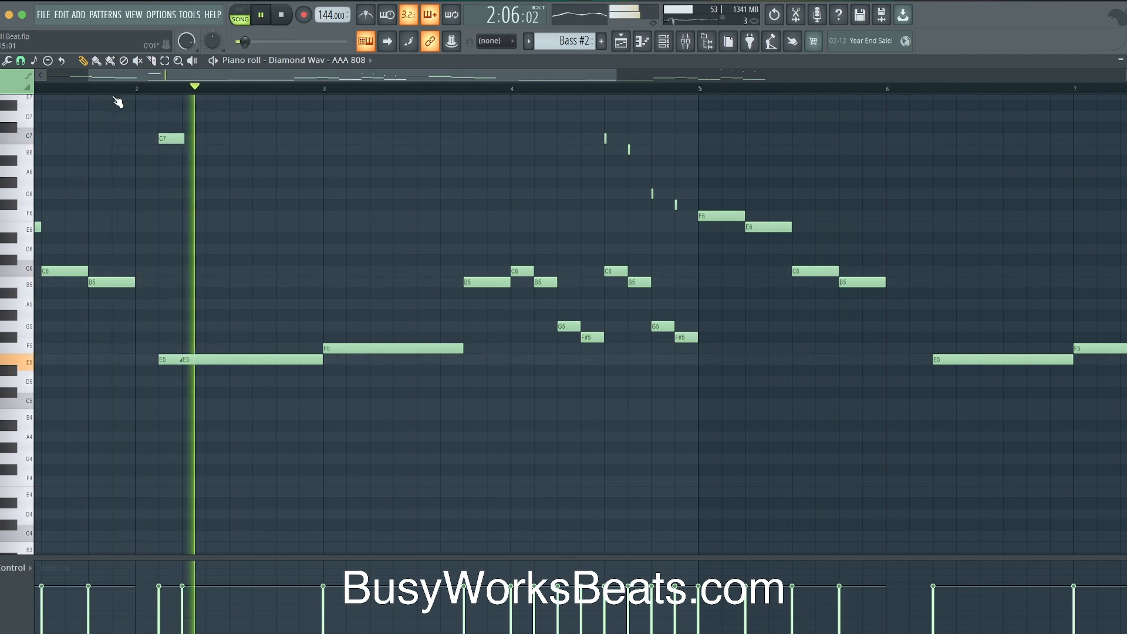
Step: Try applying the articulator to the selected E5 slide note in bar 2 with its default settings
scroll(113, 125, "down", 1)
scroll(113, 126, "down", 1)
scroll(152, 276, "up", 2)
left_click(160, 359)
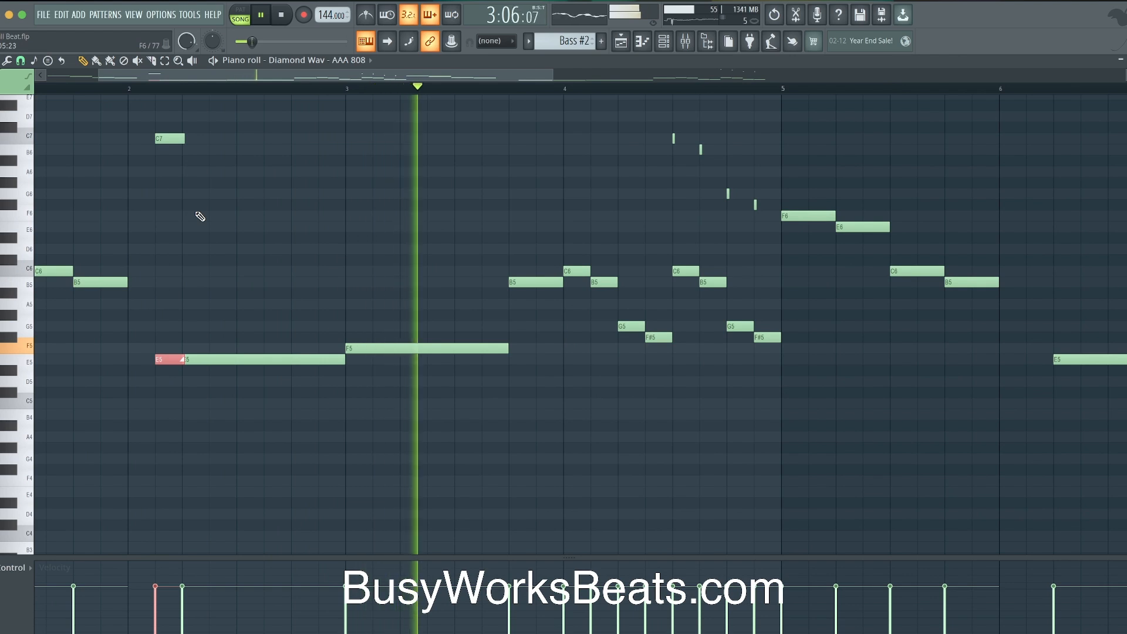
key("alt+r")
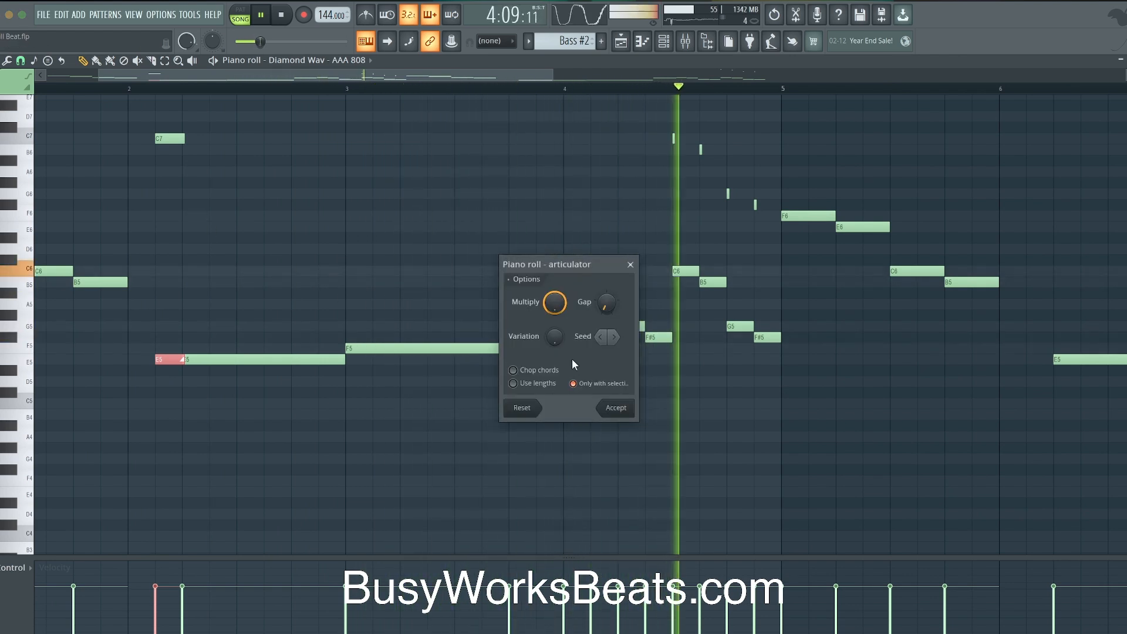
left_click(600, 409)
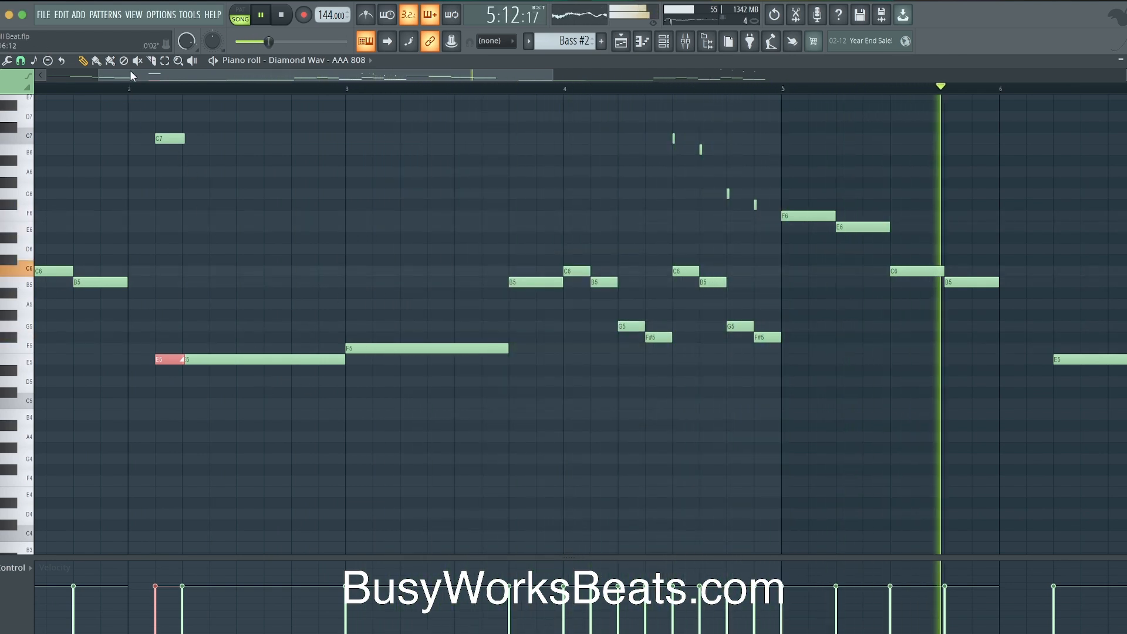
Step: Remove the C7 note, set the E5 slide to 2:01:00 with length 0:04:00, and extend the preceding B5 note to the slide's end
left_click_drag(182, 256, 182, 376)
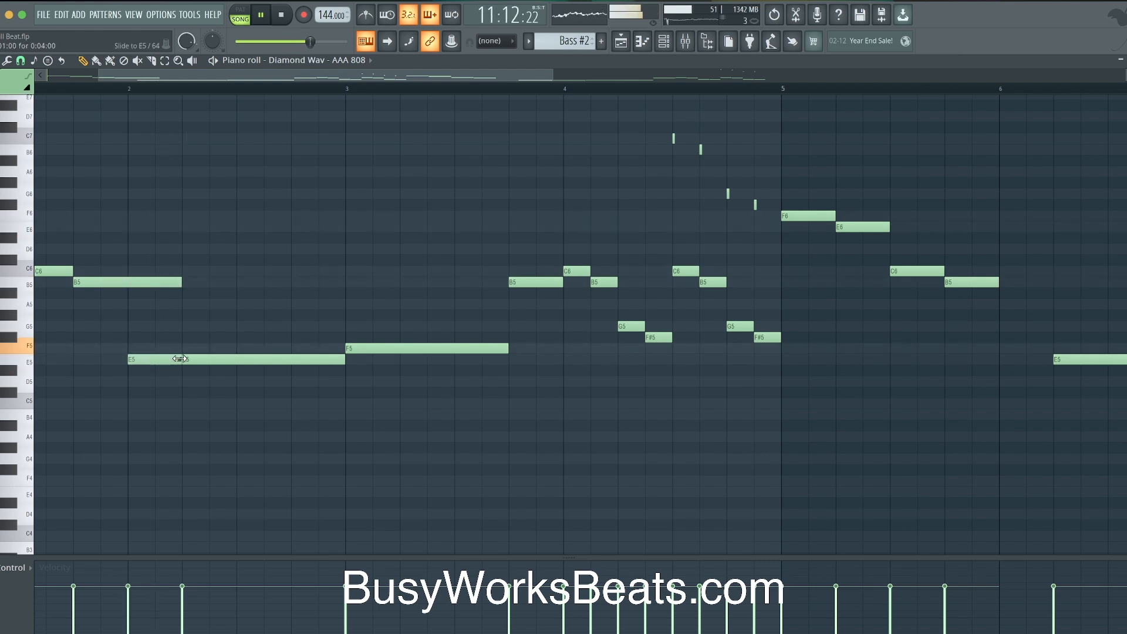
scroll(159, 329, "down", 3)
left_click(101, 89)
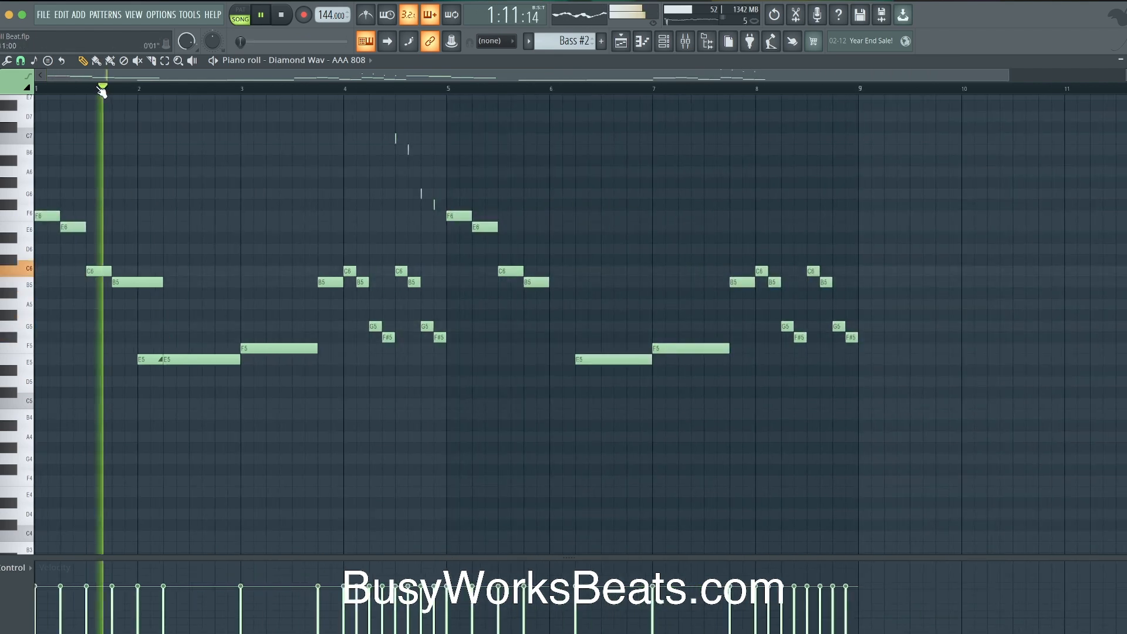
scroll(94, 146, "down", 3)
left_click(52, 88)
Step: Try a slide note on B5 just before bar 3's last B5 note, delete it, and close the piano roll
scroll(97, 169, "up", 4)
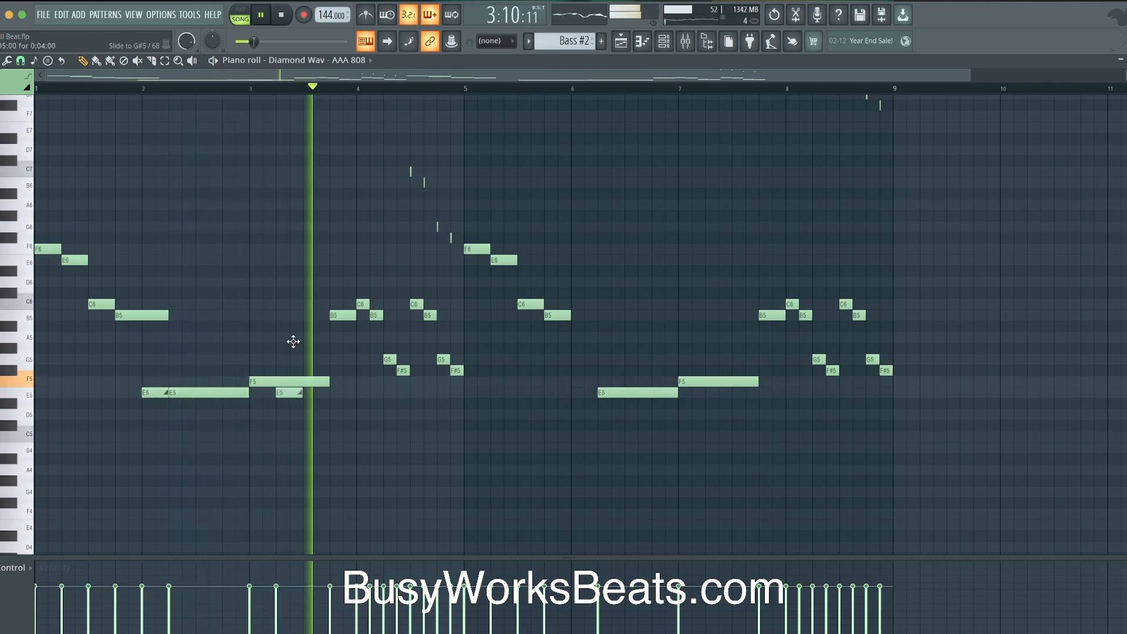
left_click(307, 312)
mouse_move(308, 312)
left_mouse_down()
mouse_move(322, 311)
mouse_move(292, 343)
left_mouse_up()
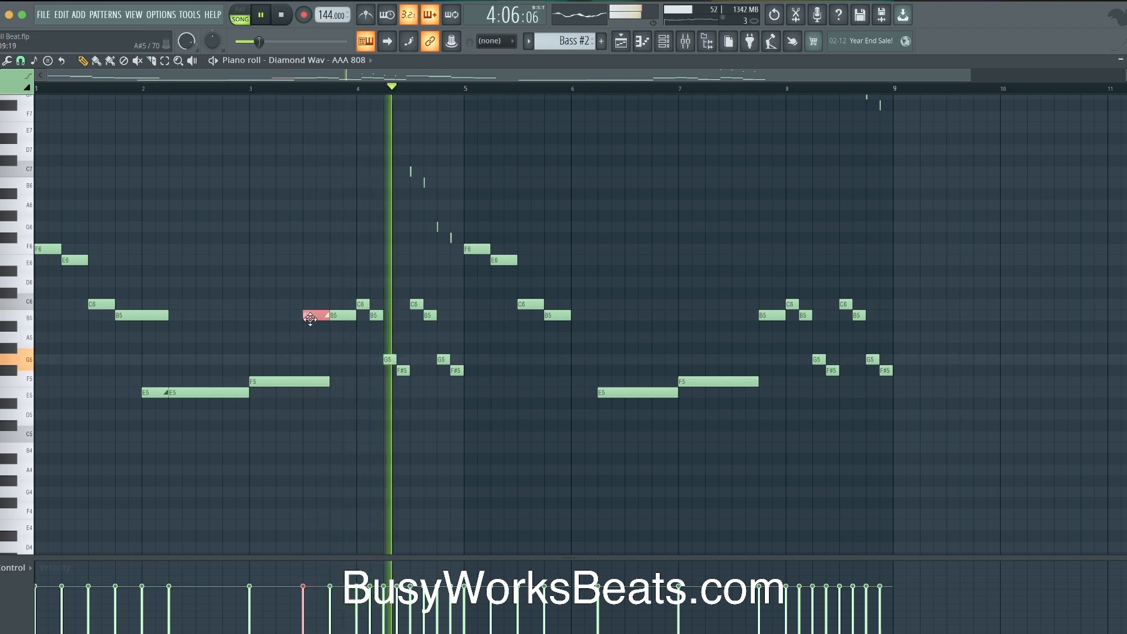
left_click(323, 343, "ctrl")
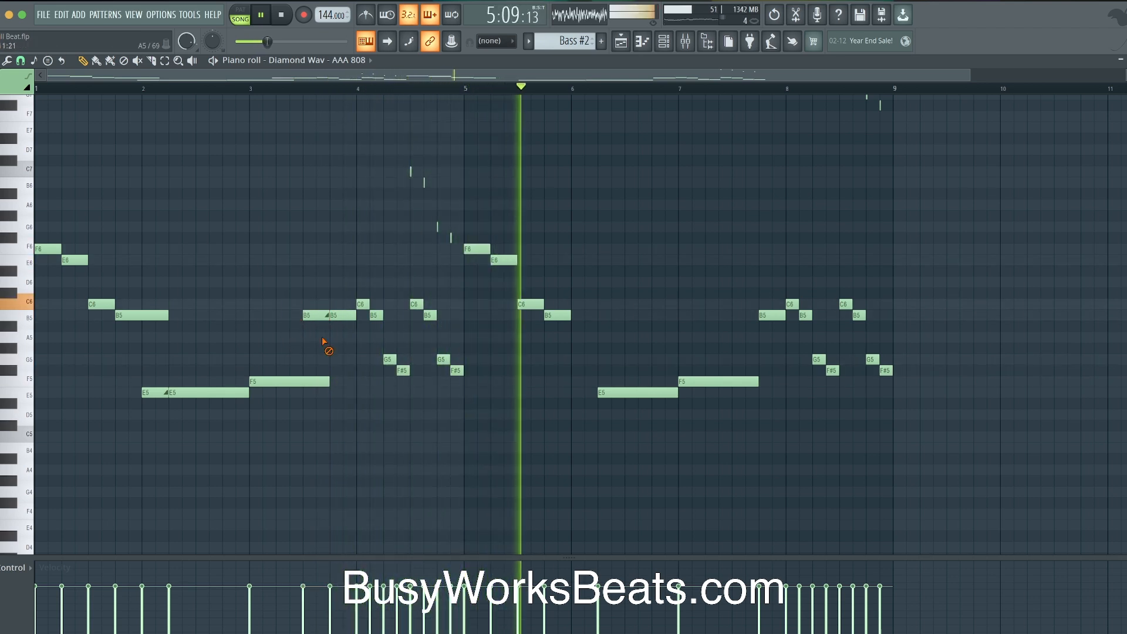
right_click(324, 317)
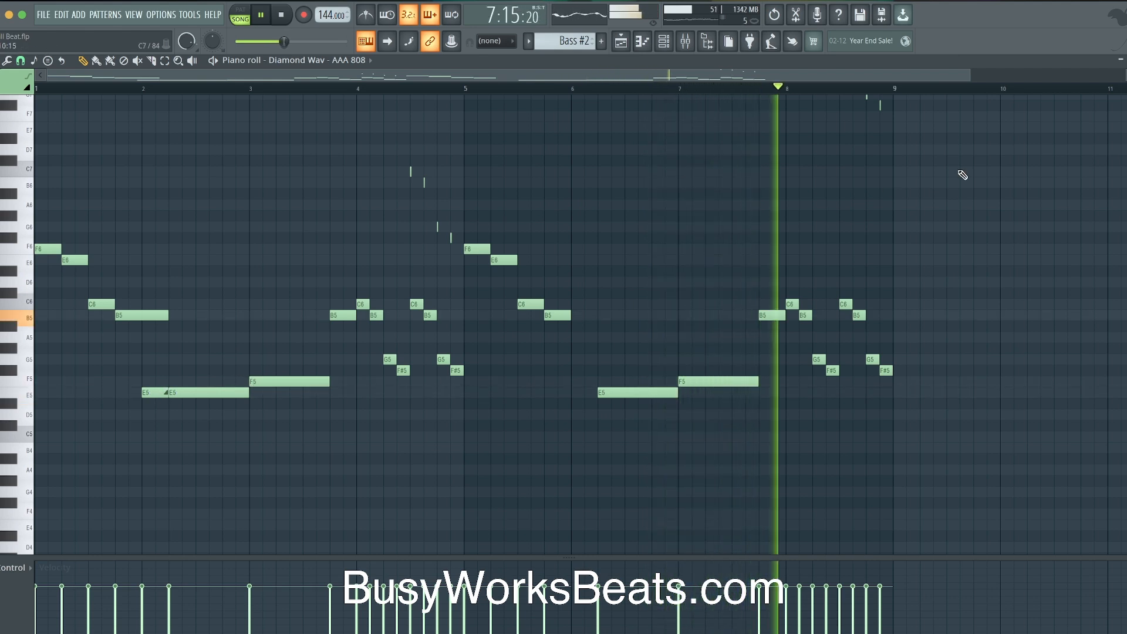
key("Escape")
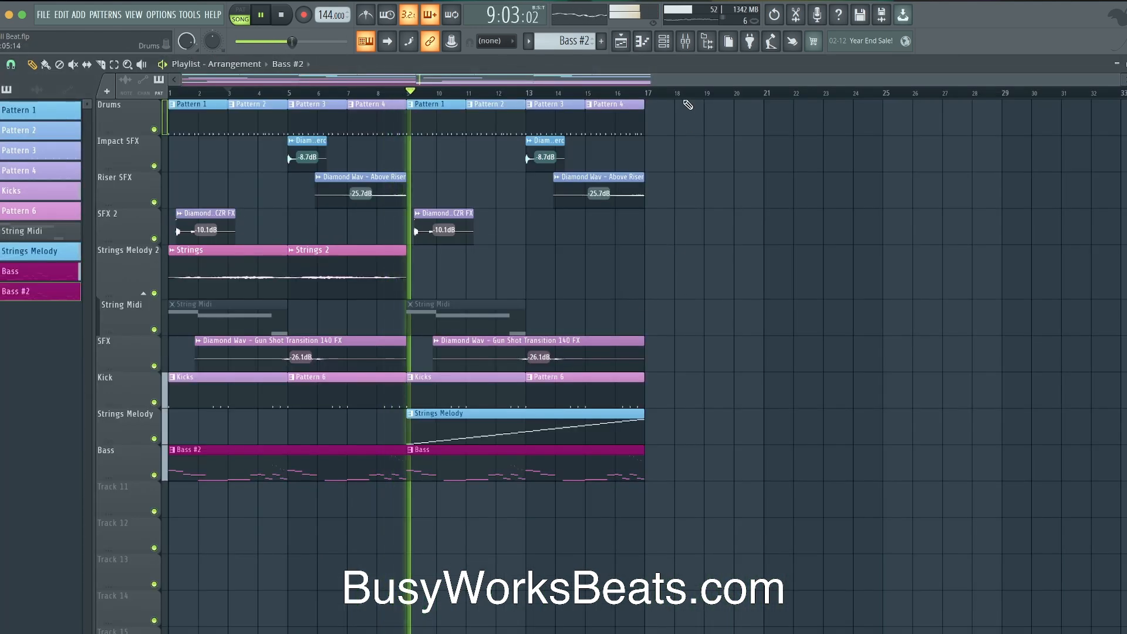
Step: Stop playback, open HalfTime on the mixer's REVERB track, and list its parameters in the browser
left_click(686, 41)
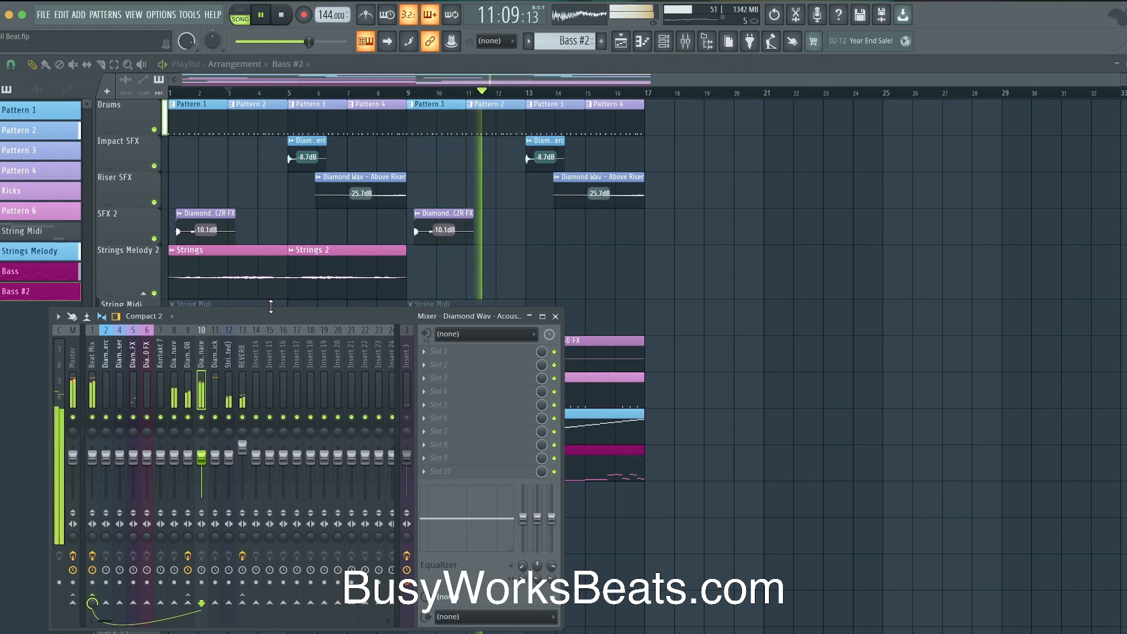
left_click(556, 316)
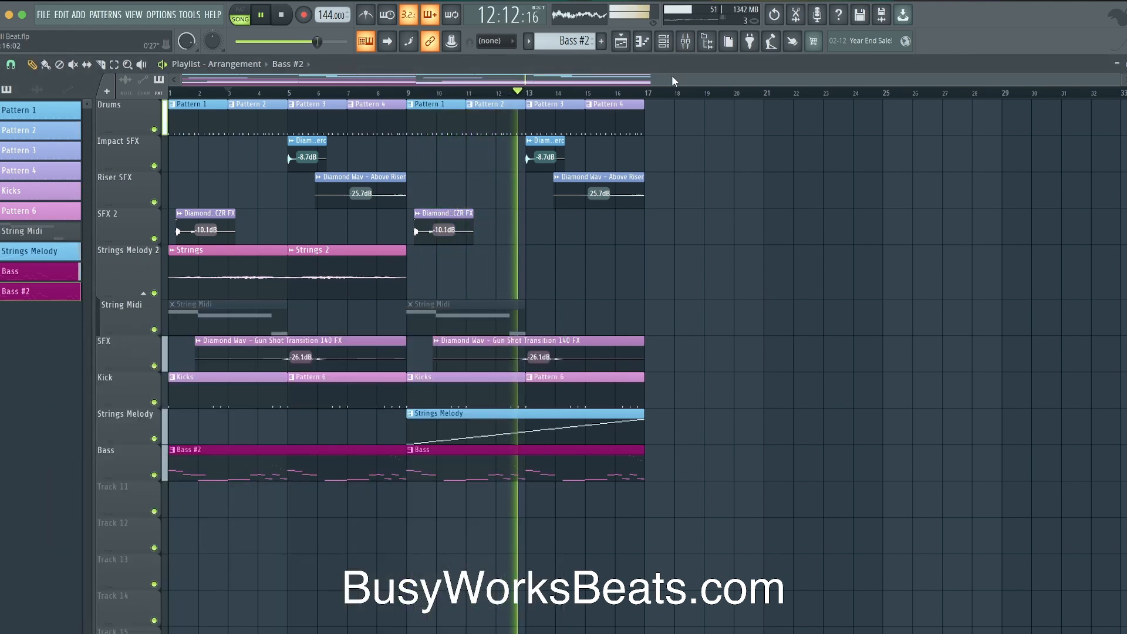
left_click(685, 41)
key("space")
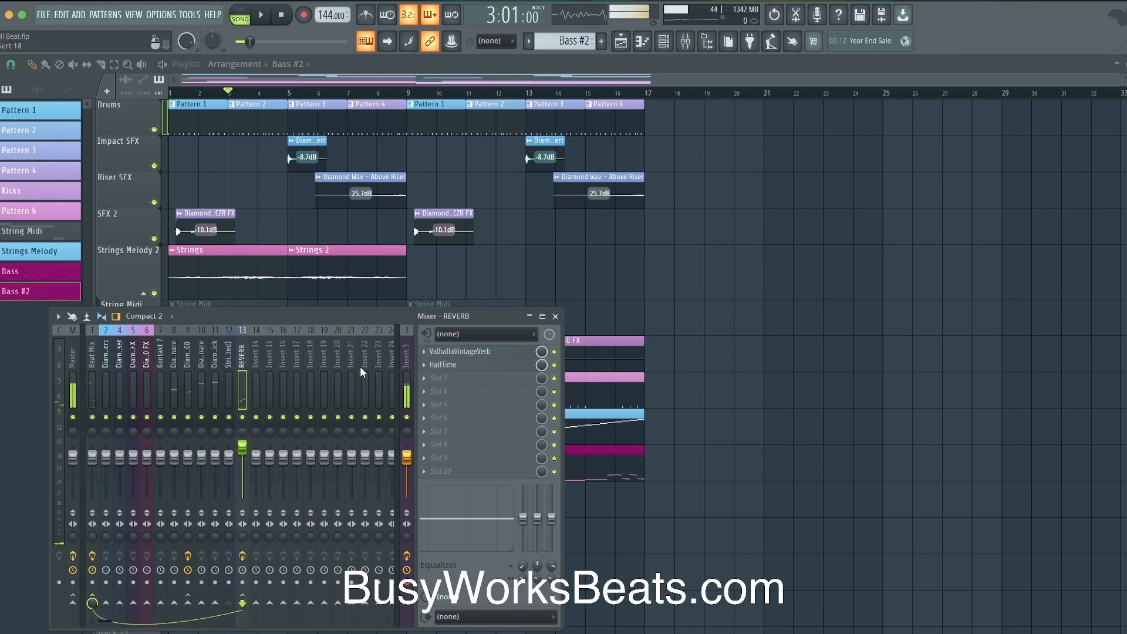
left_click(491, 366)
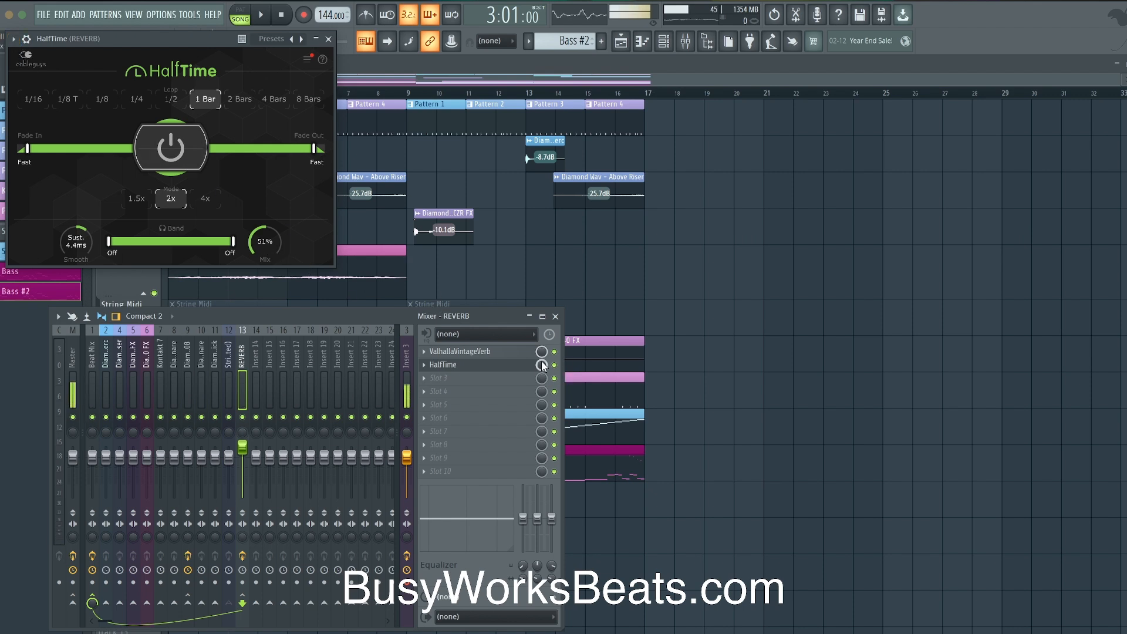
left_click(13, 39)
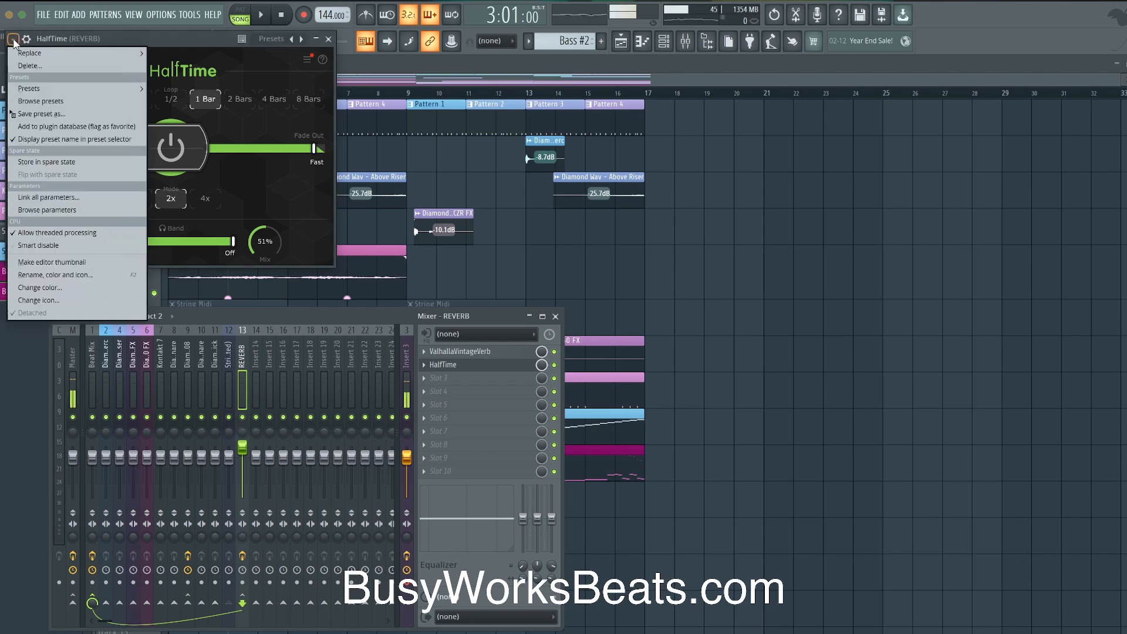
left_click(59, 210)
left_click_drag(154, 39, 603, 146)
Step: Create an automation clip for HalfTime's Mix parameter, close the plugin window, and stretch the clip's start back to bar 1
right_click(66, 109)
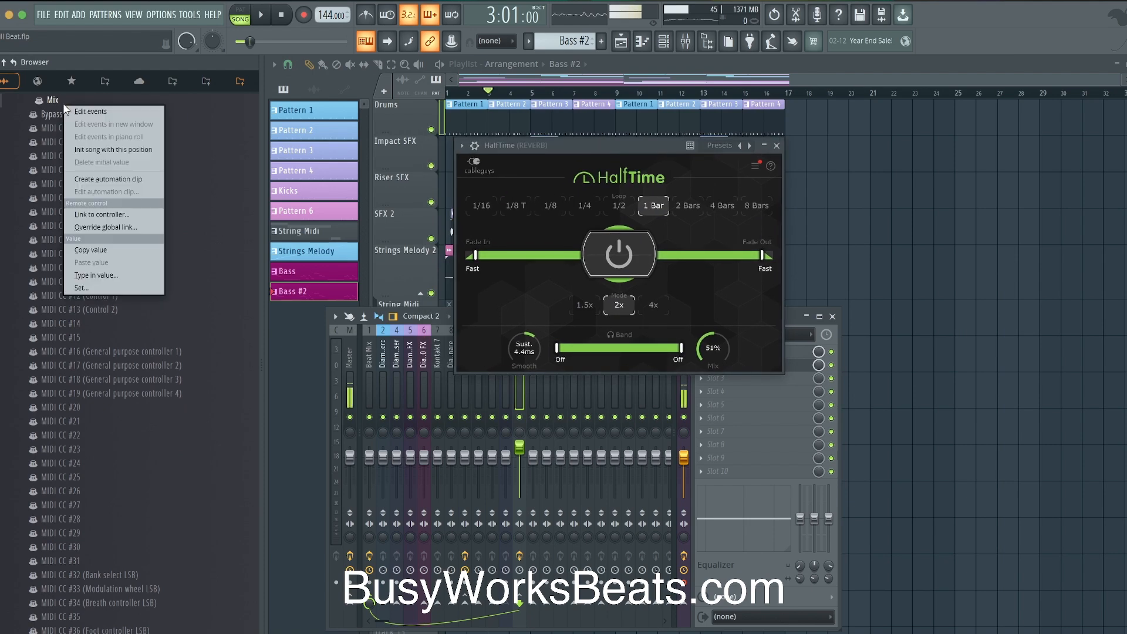
left_click(107, 177)
right_click(890, 145)
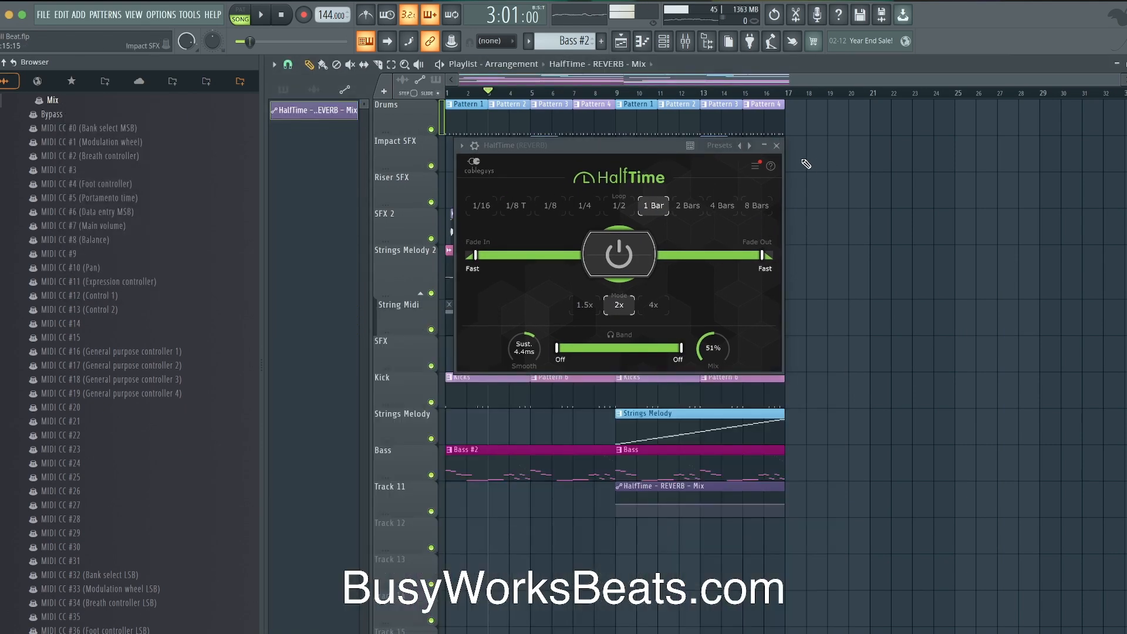
left_click(777, 147)
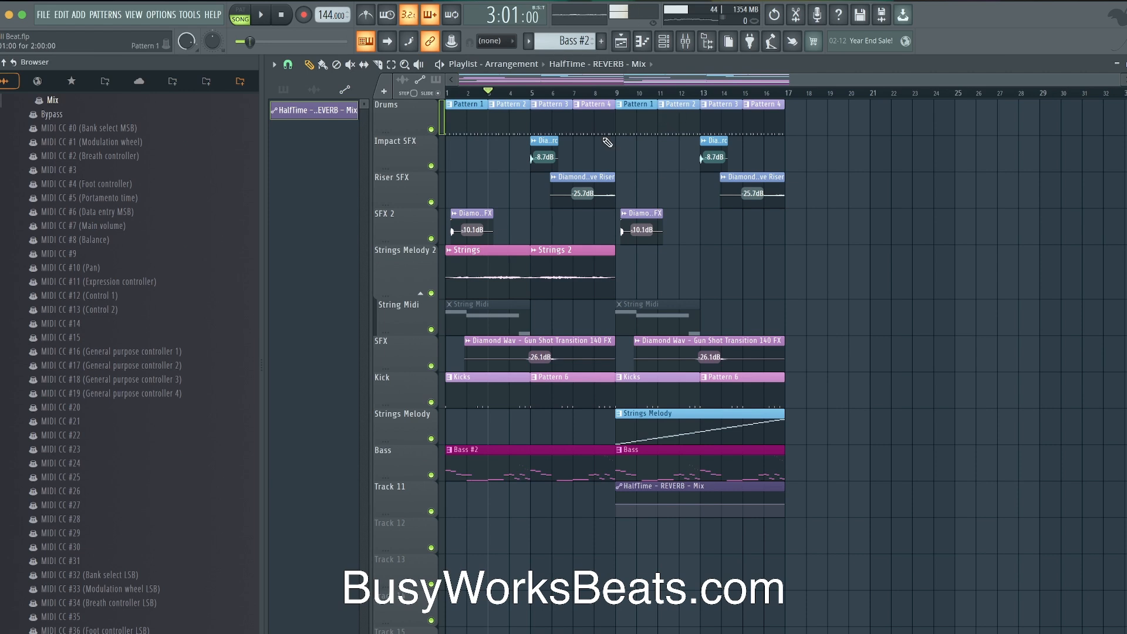
left_click_drag(620, 480, 449, 480)
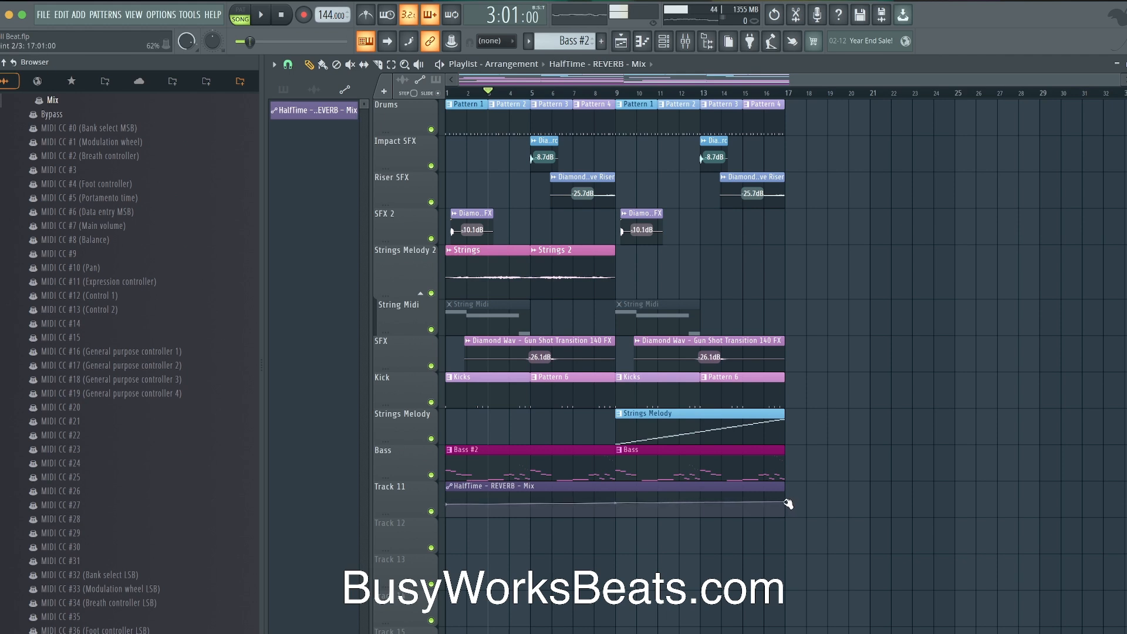
Step: Select all playlist clips except the HalfTime Mix automation and duplicate them directly after the existing section, starting at bar 17
left_click_drag(840, 517, 443, 110)
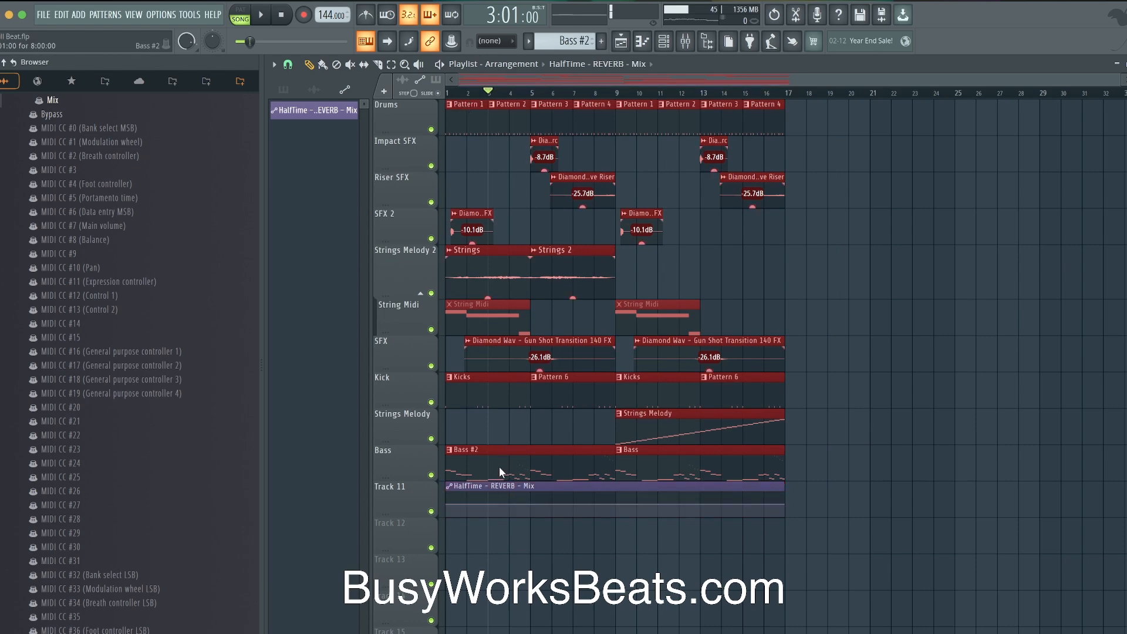
key("ctrl+b")
scroll(822, 450, "down", 2)
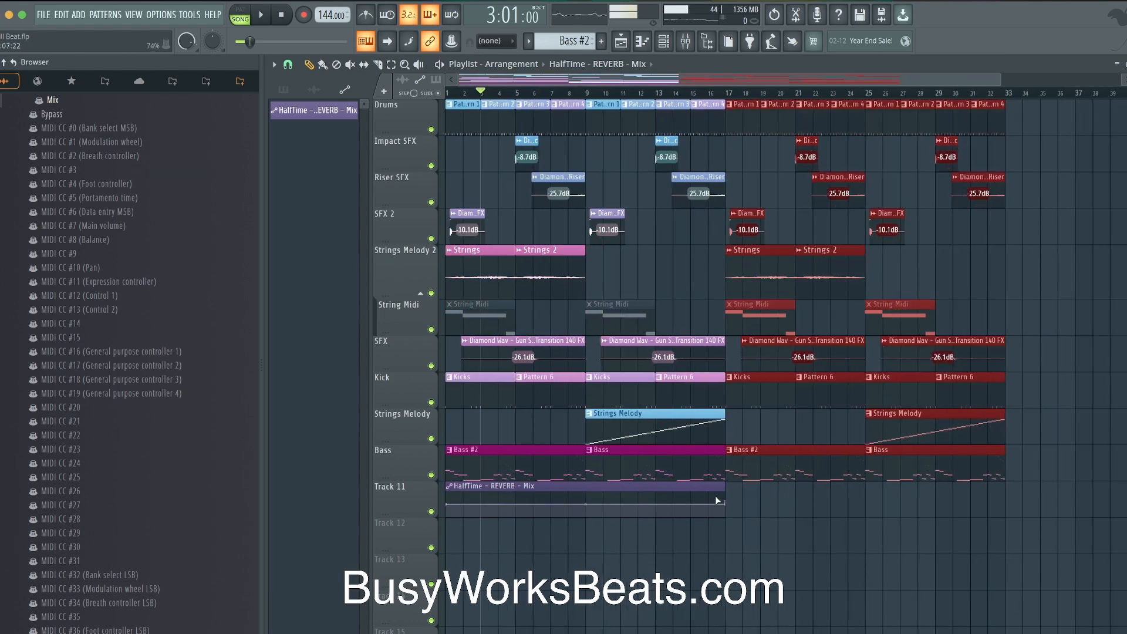
Step: Extend the HalfTime Mix automation to bar 33, rising from zero until bar 17, holding to bar 25 and falling back to zero
left_click_drag(725, 487, 960, 488)
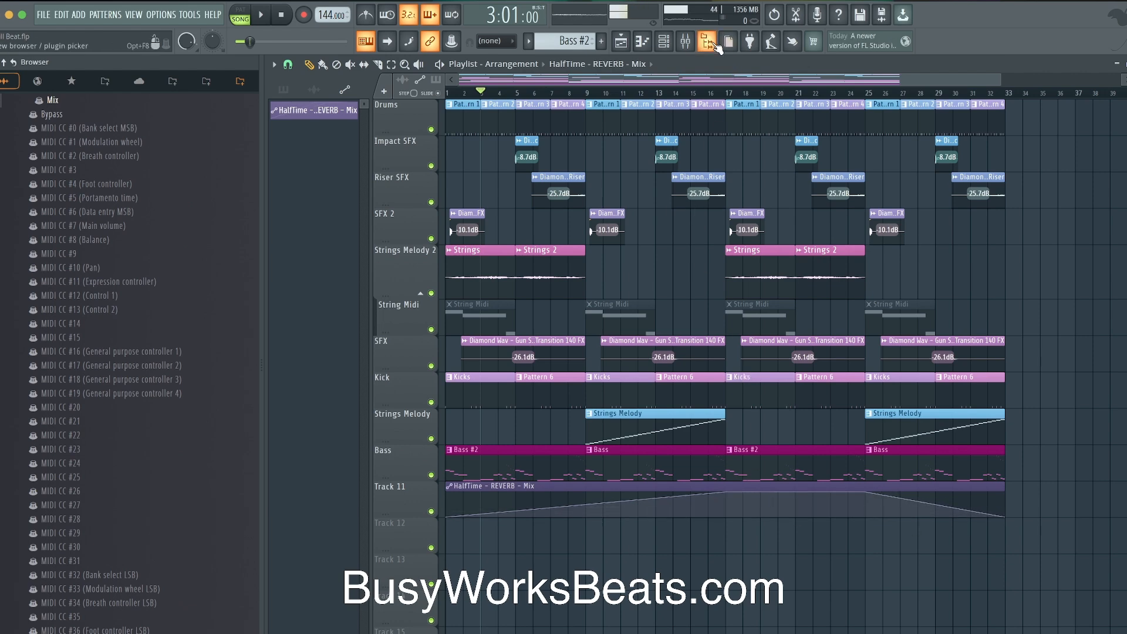
left_click(716, 46)
left_click(685, 44)
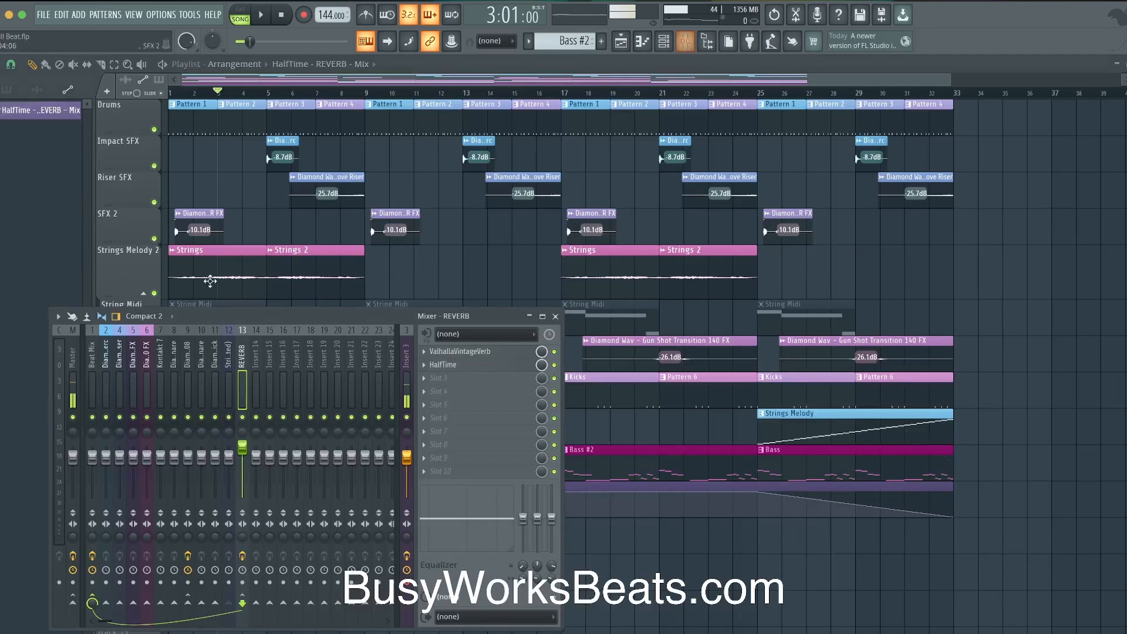
right_click(626, 562)
key("space")
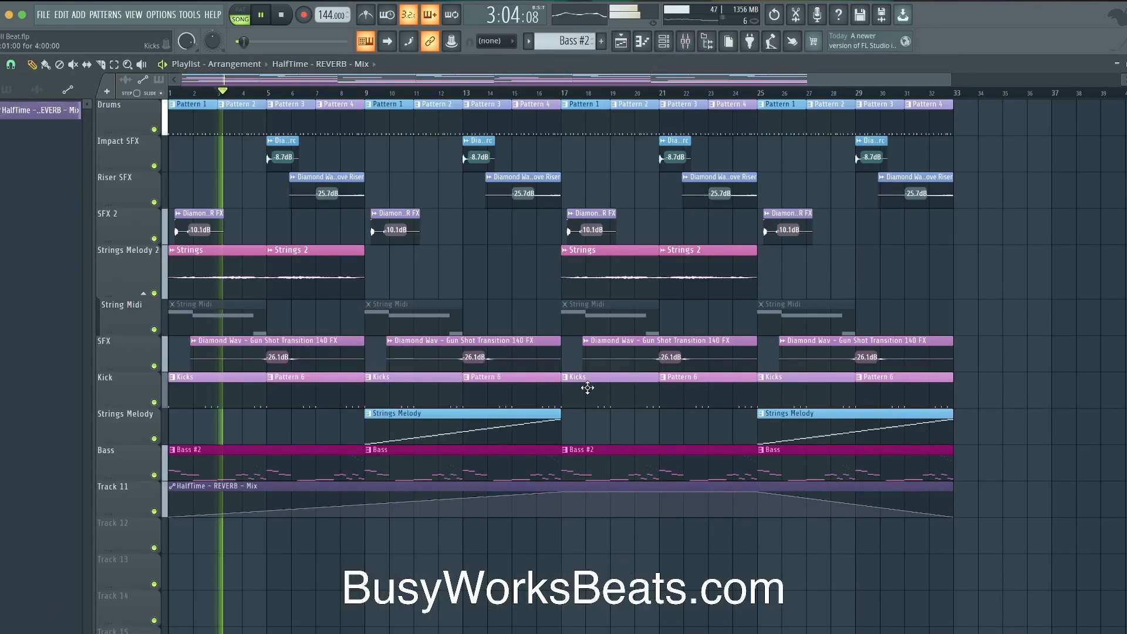
Step: Delete the first Bass #2, Kicks and Pattern 6 clips from the opening eight bars
key("space")
right_click(281, 463)
key("space")
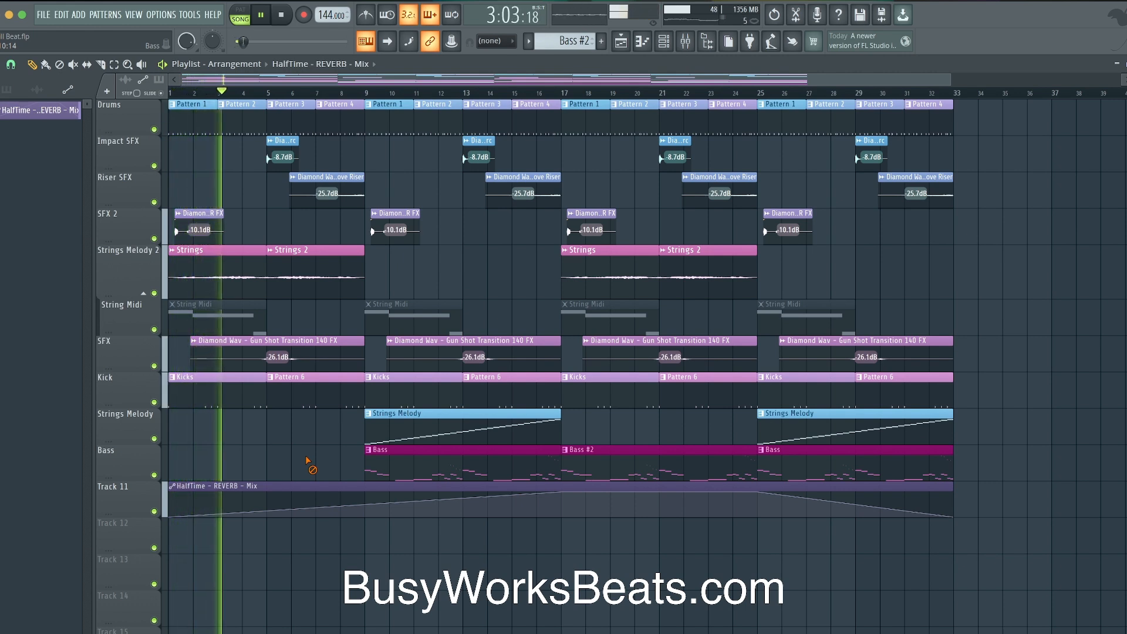
right_click(309, 398)
right_click(227, 402)
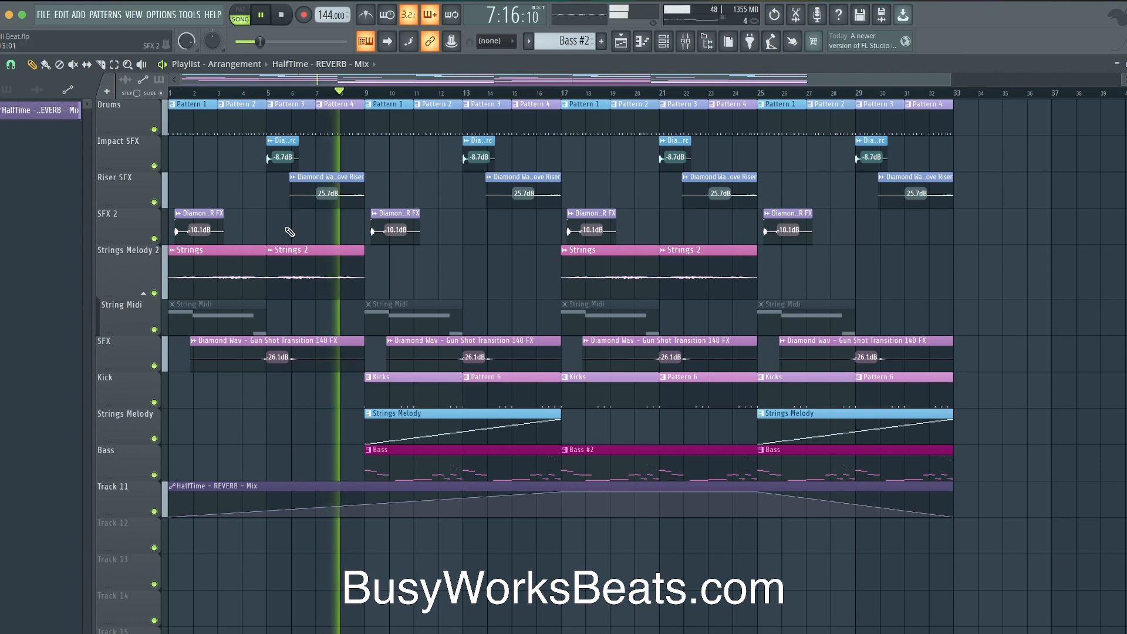
Step: Add a Diamond Wav - Break Perc clip at bar 9 on the Impact SFX track and save the project
left_click(375, 146)
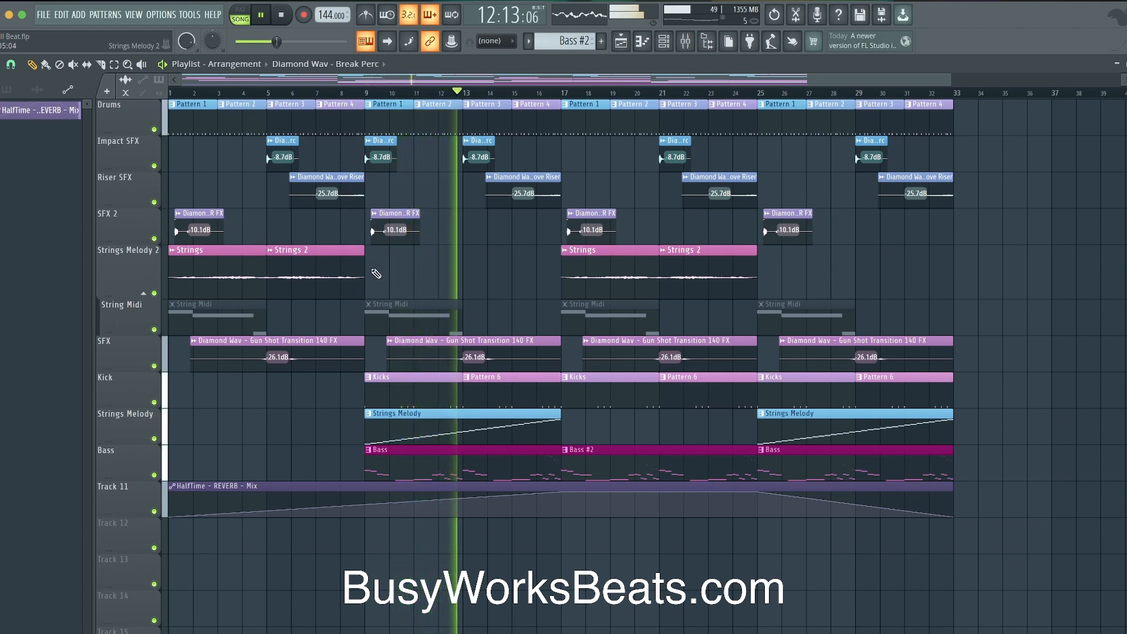
scroll(377, 277, "down", 2)
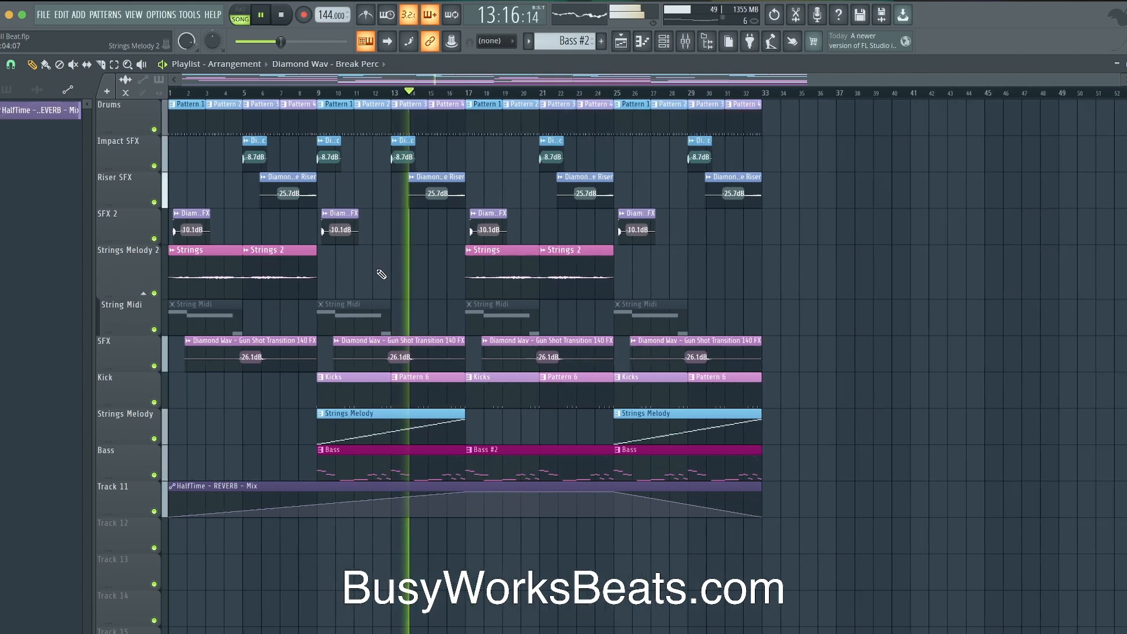
key("super+s")
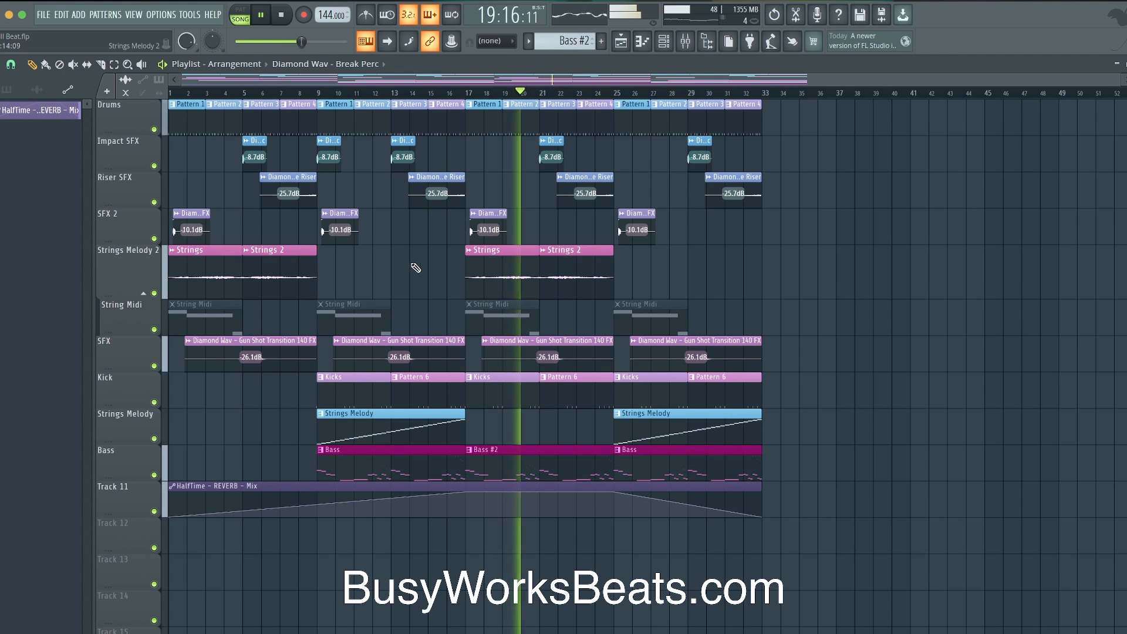
Step: Check HalfTime's automated Mix level on the REVERB track during playback, and close the plugin and mixer
left_click(685, 44)
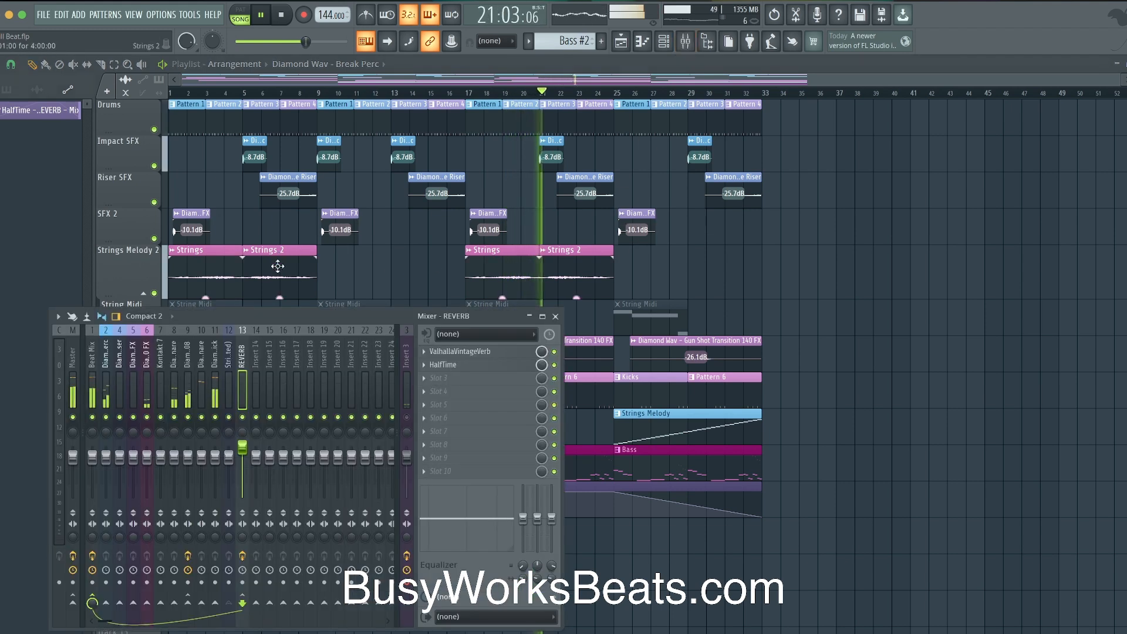
left_click(495, 367)
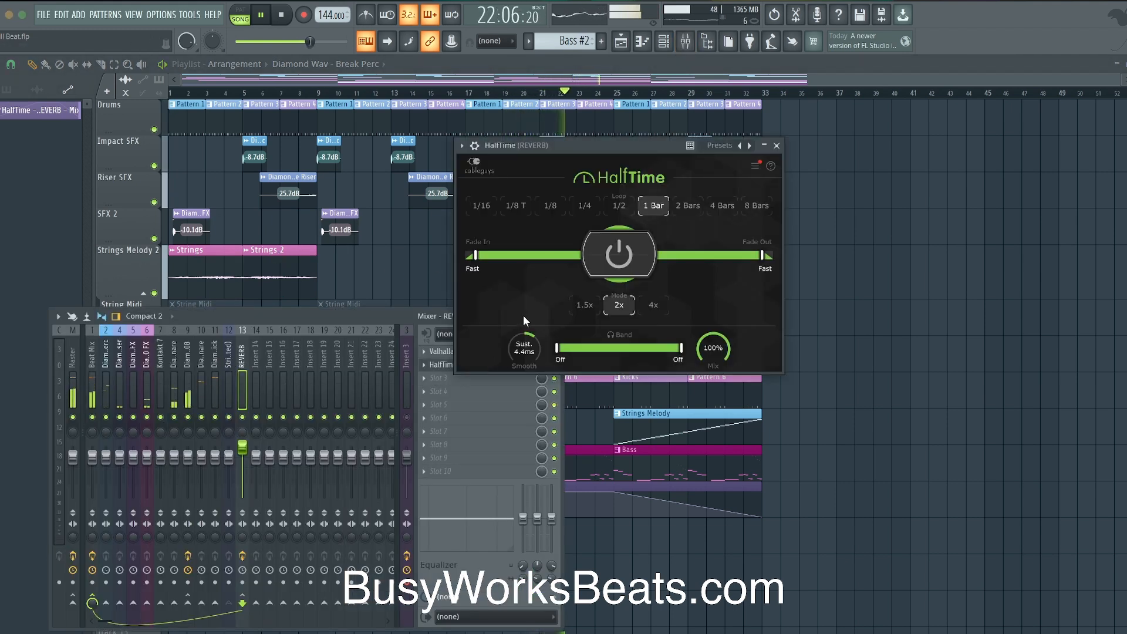
left_click(778, 147)
key("F9")
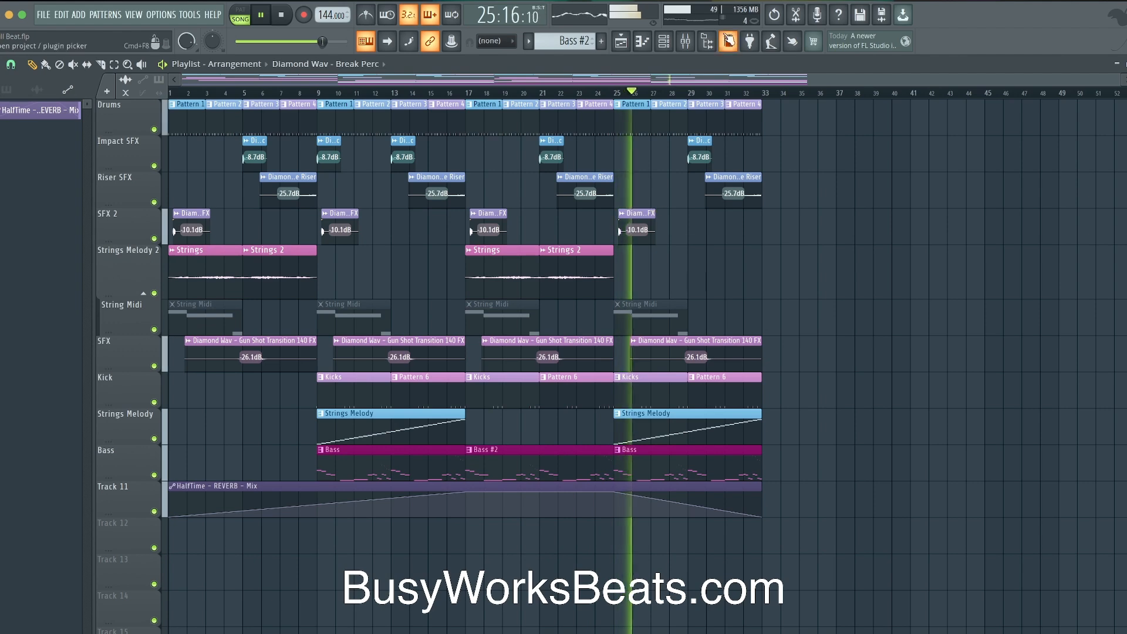
Step: Stop playback and route the Strings 2 audio clip to mixer track 12, Strings (consolidated)
left_click(729, 41)
key("space")
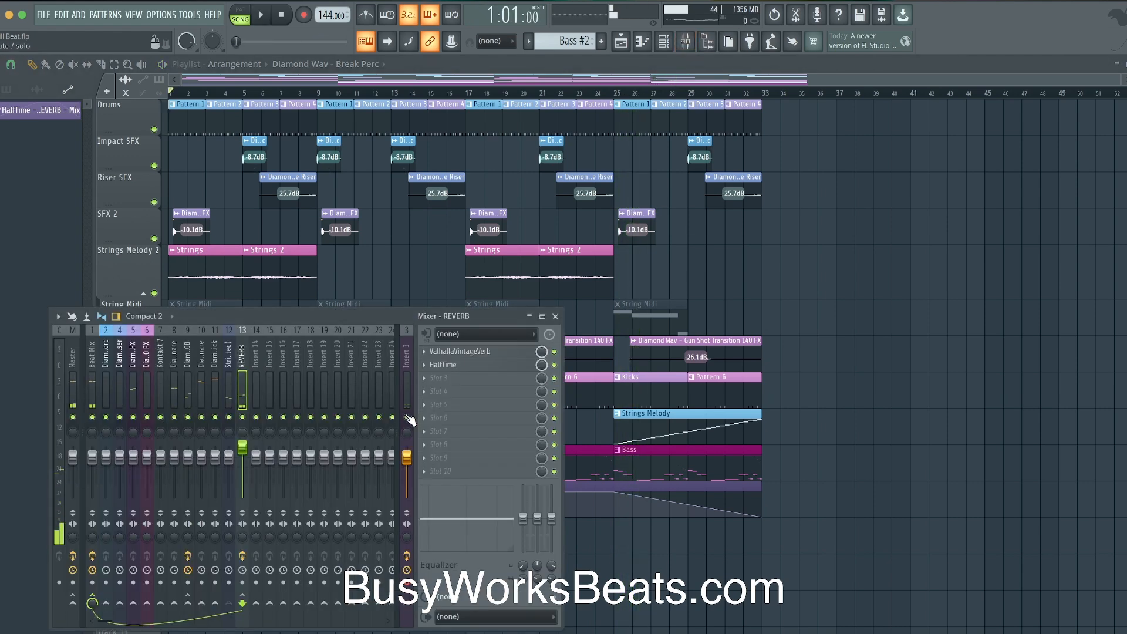
key("F9")
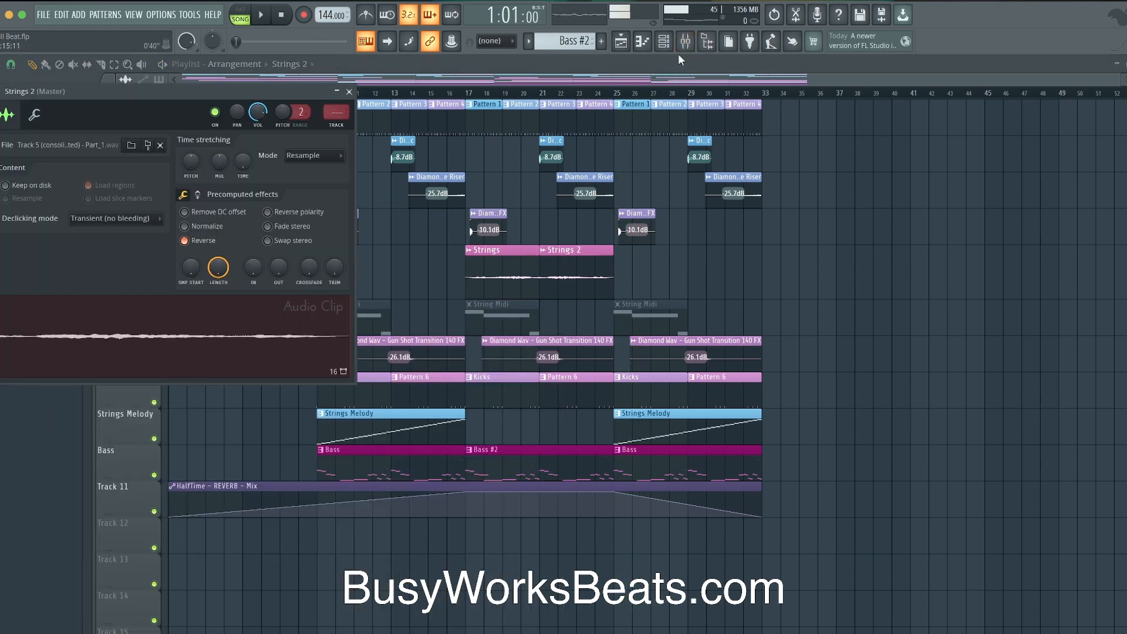
left_click(688, 42)
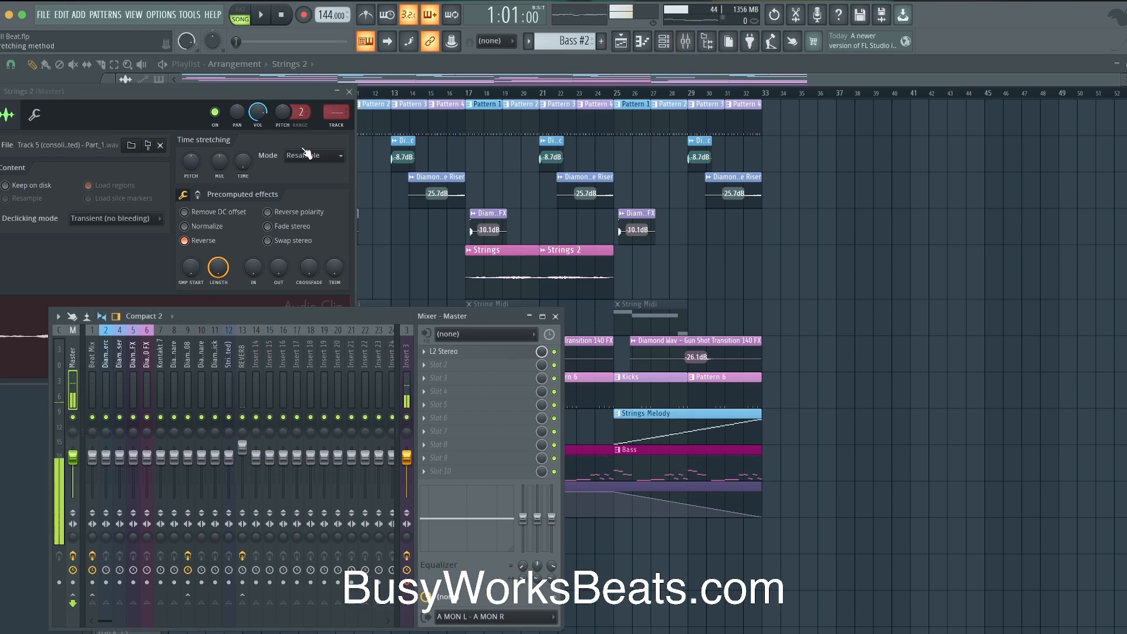
left_click(336, 114)
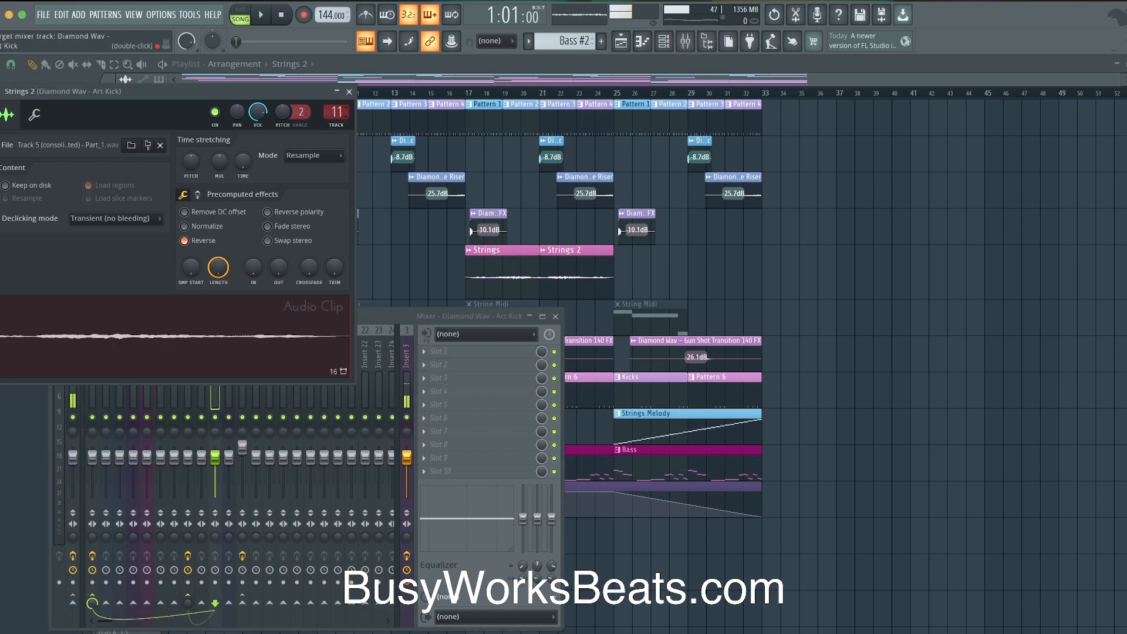
left_click(349, 92)
left_click(555, 317)
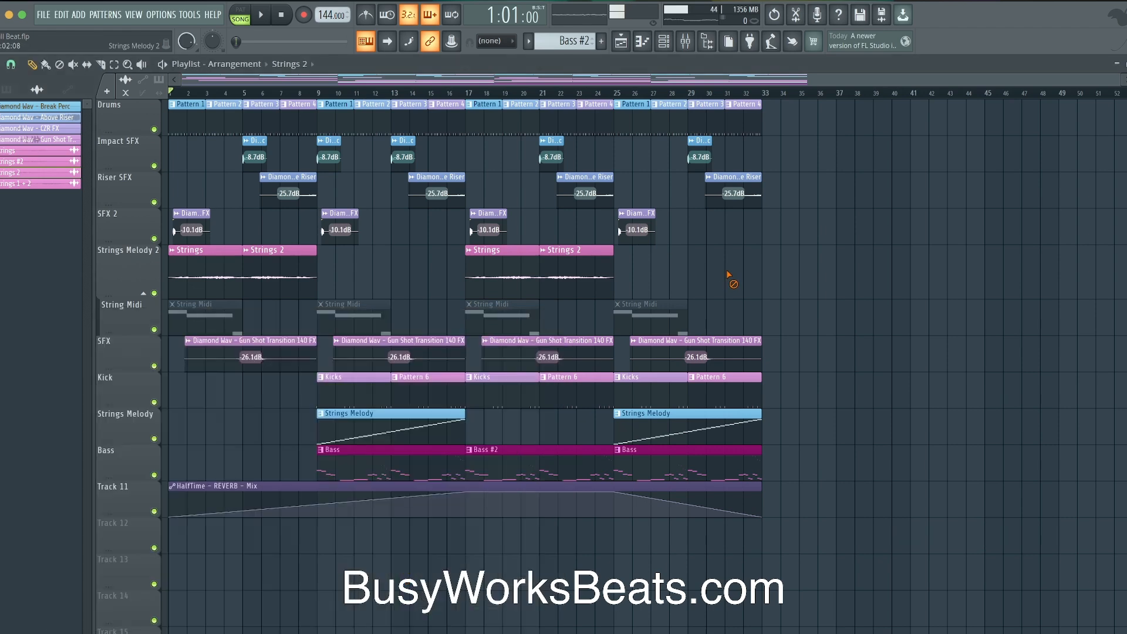
left_click(686, 41)
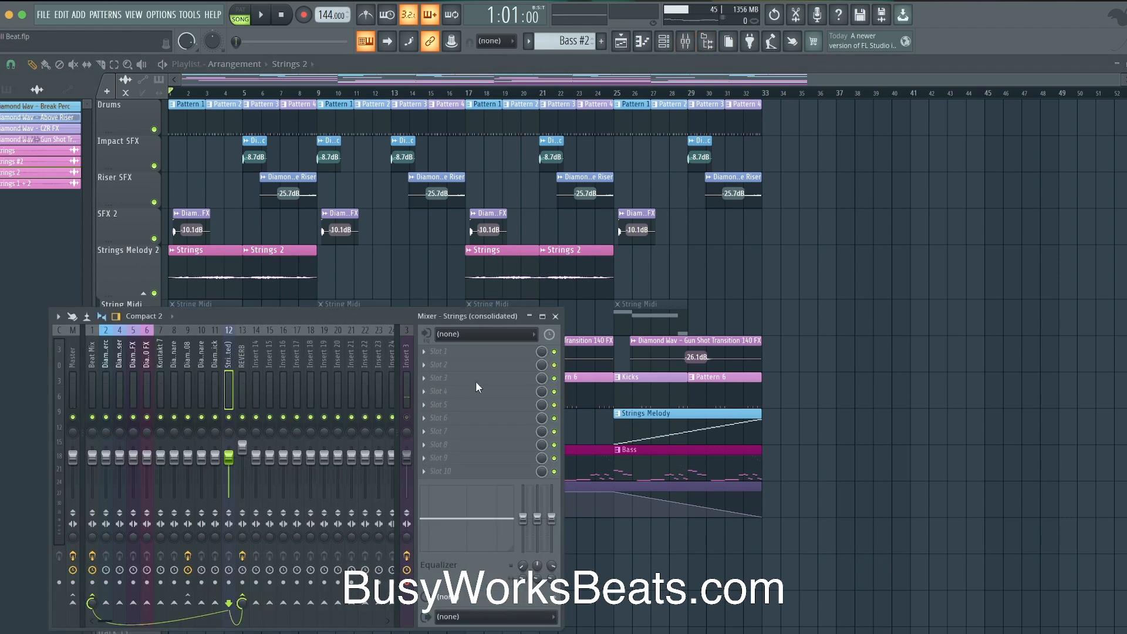
left_click(555, 317)
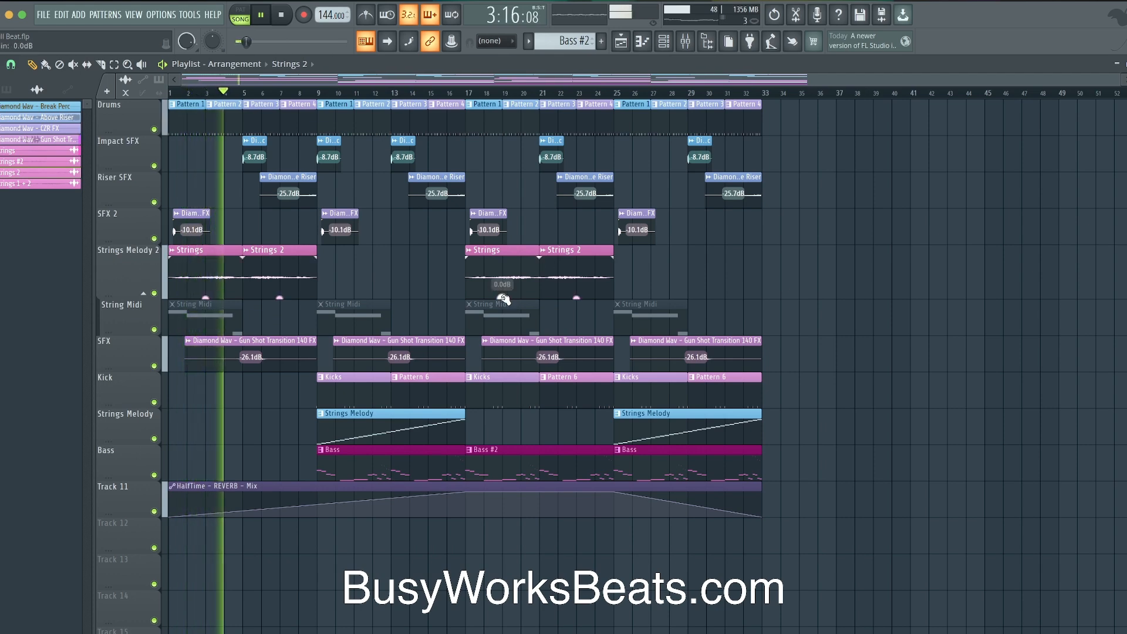
Step: Make the SFX track slightly taller in the playlist while the arrangement plays
scroll(380, 357, "up", 4)
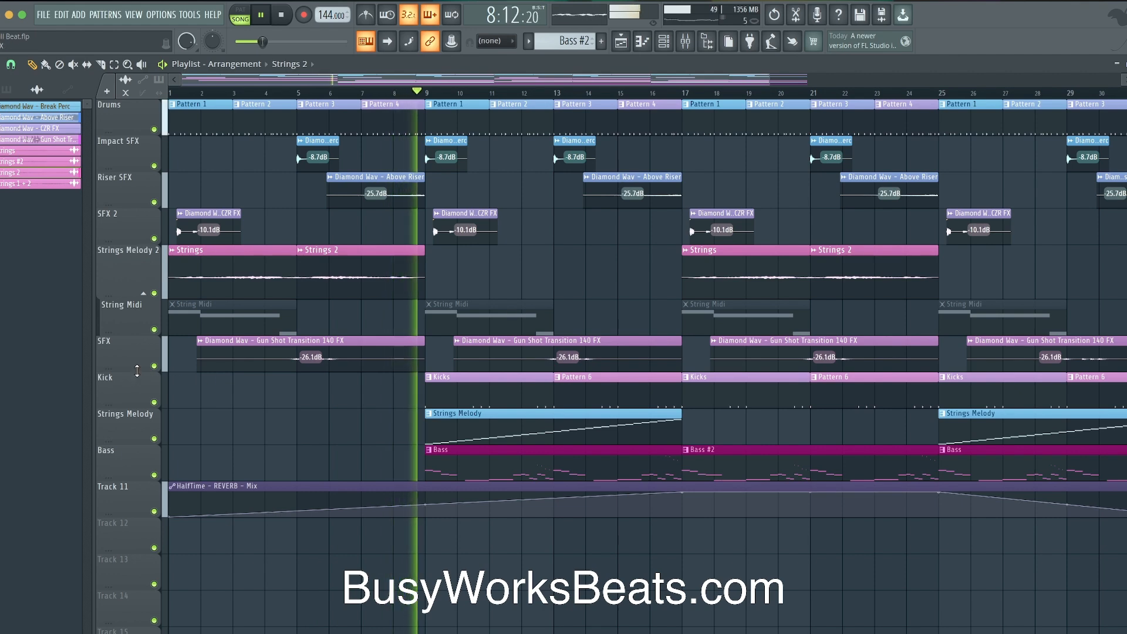
left_click_drag(137, 371, 136, 384)
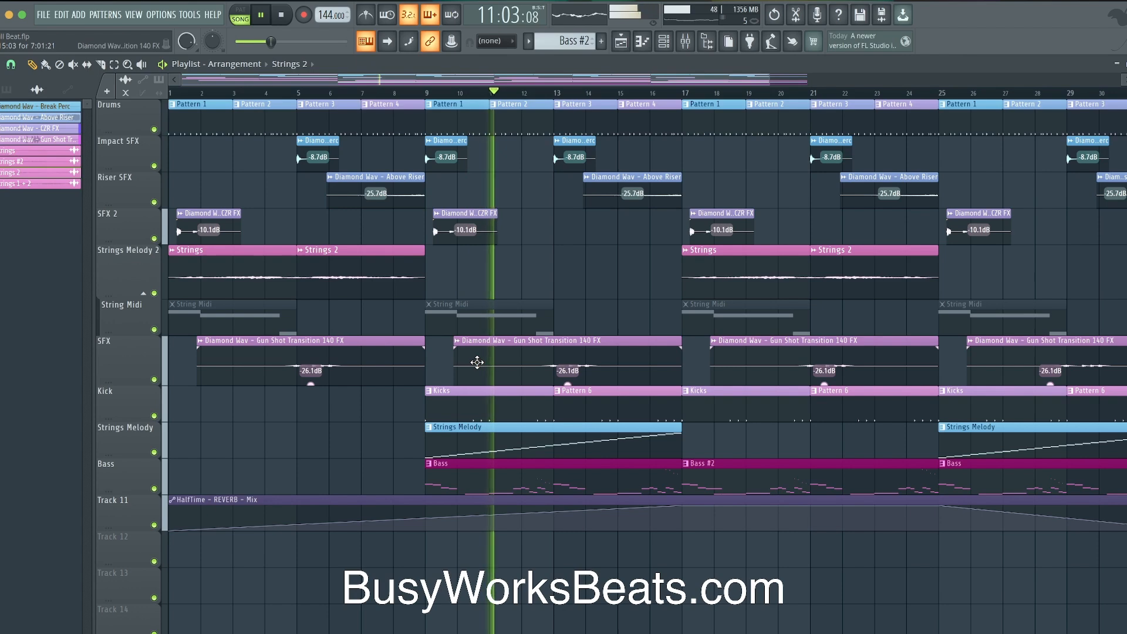
scroll(476, 363, "down", 2)
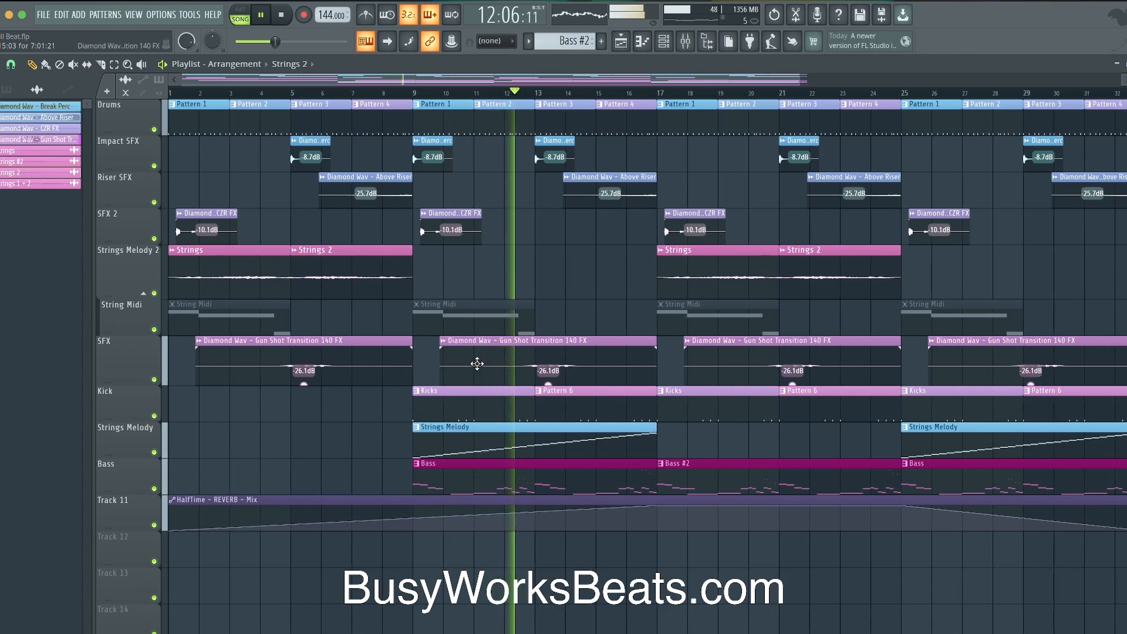
scroll(476, 363, "down", 1)
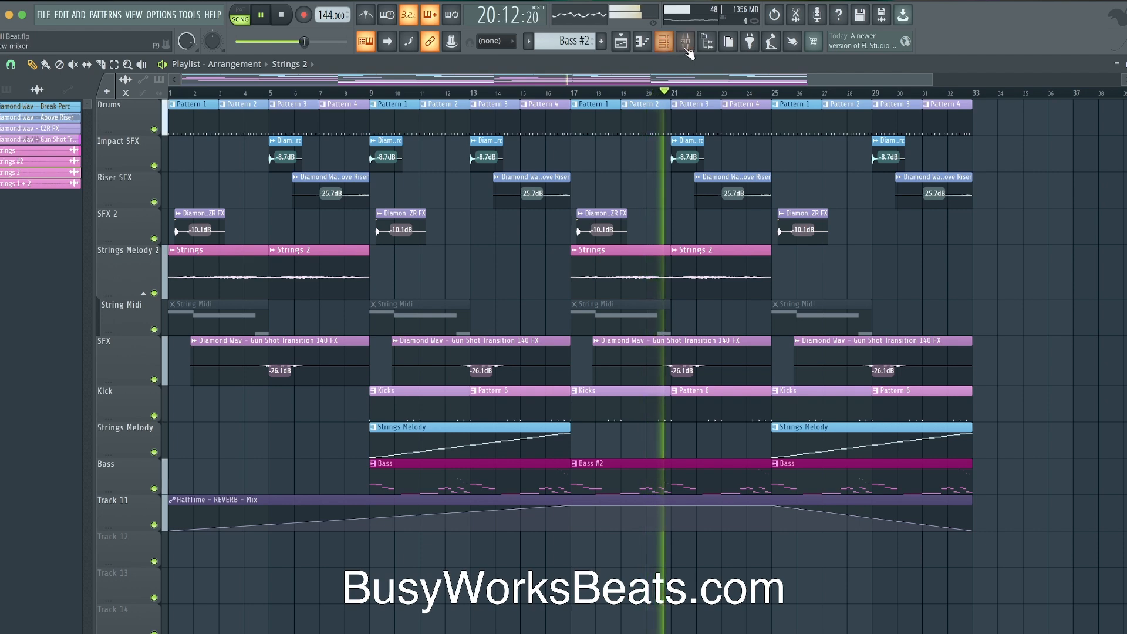
Step: Add FabFilter Pro-Q 3 to slot 2 of the AAA 808 mixer track and check its Fruity Limiter
left_click(683, 40)
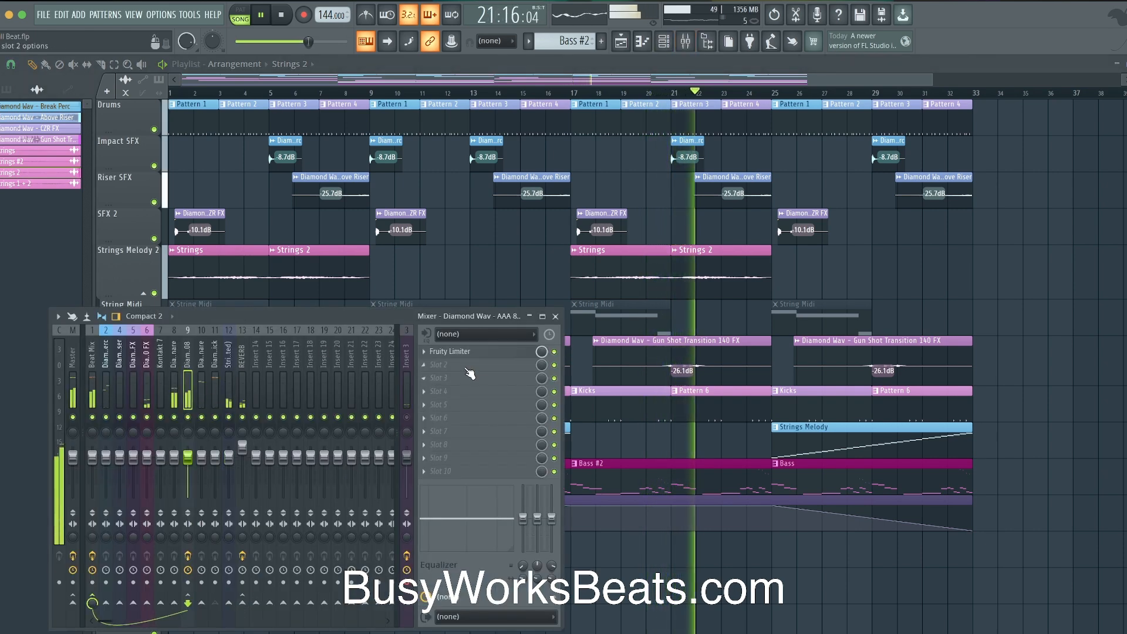
left_click(464, 371)
mouse_move(464, 371)
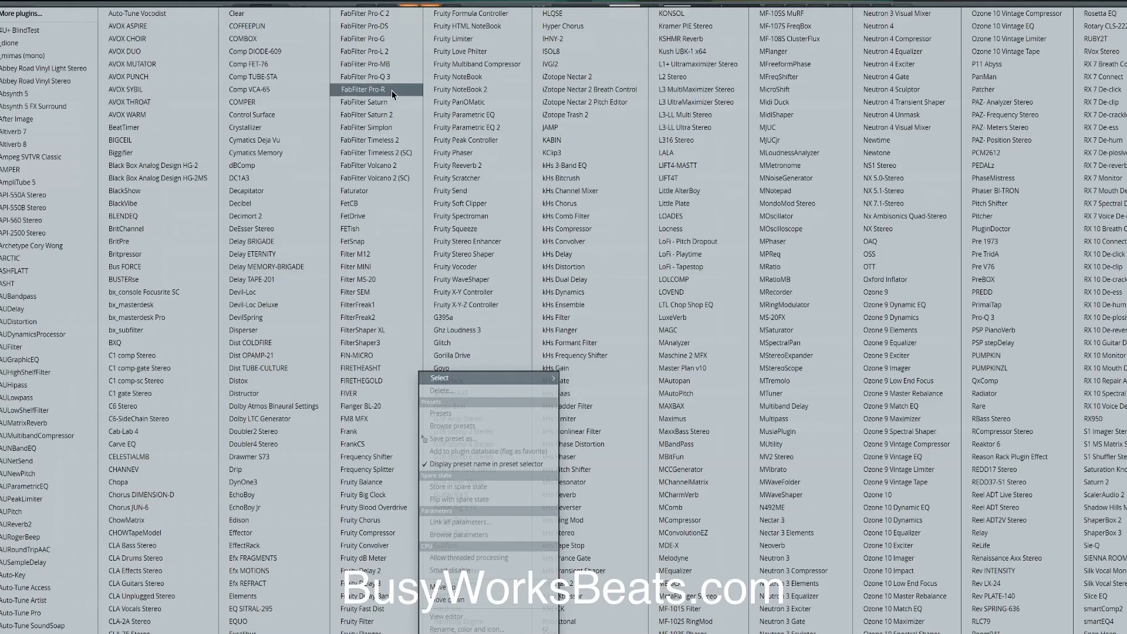
left_click(389, 77)
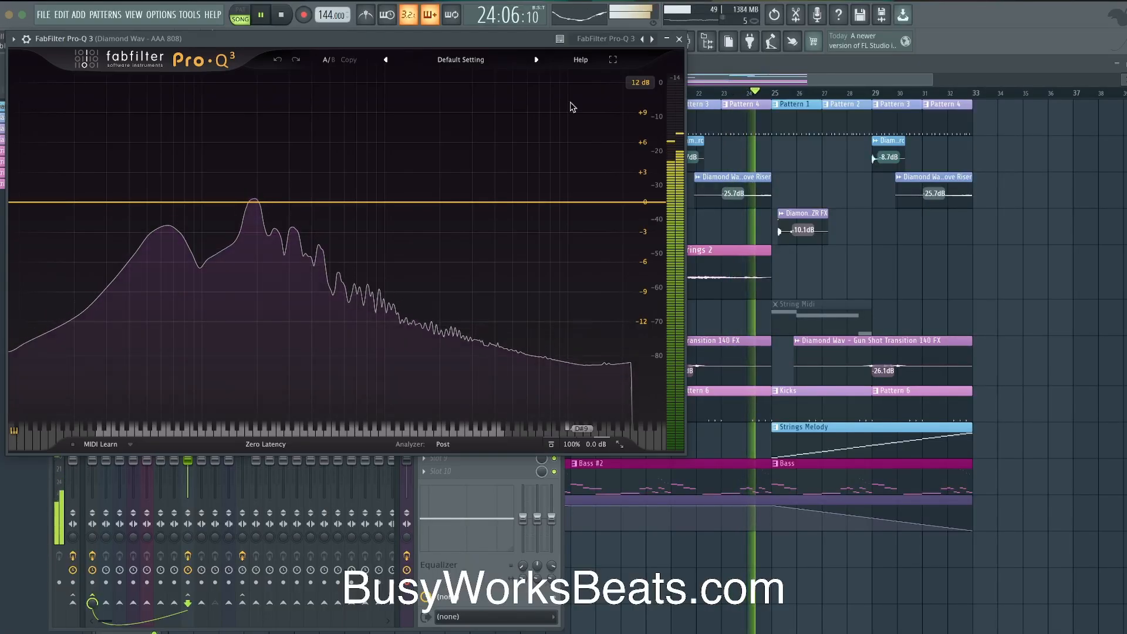
left_click(679, 40)
left_click(472, 351)
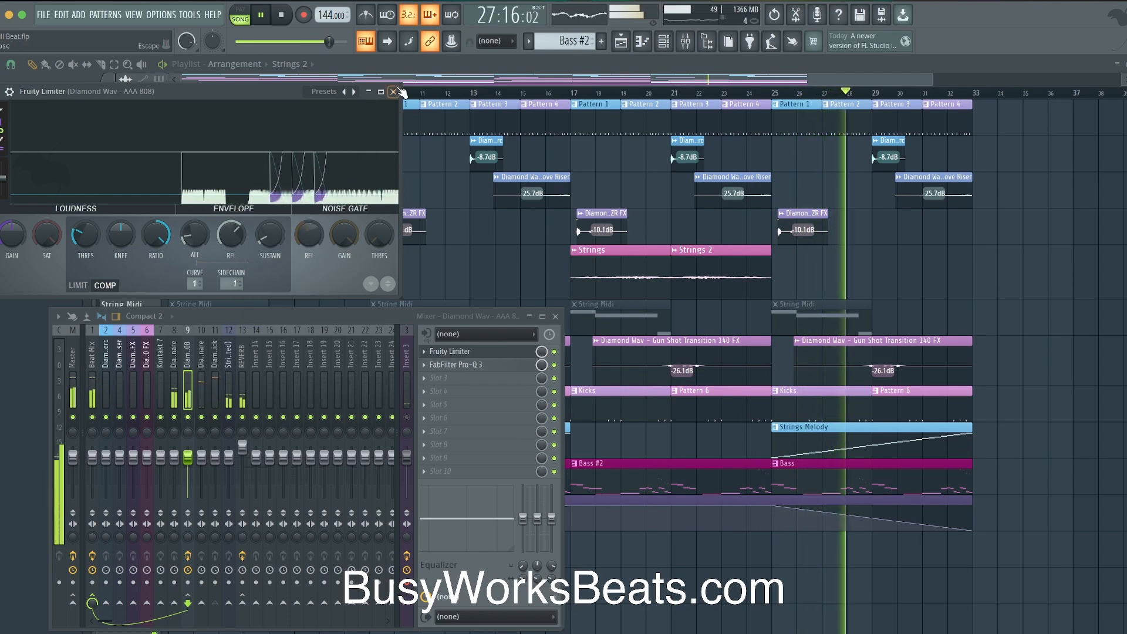
left_click(394, 91)
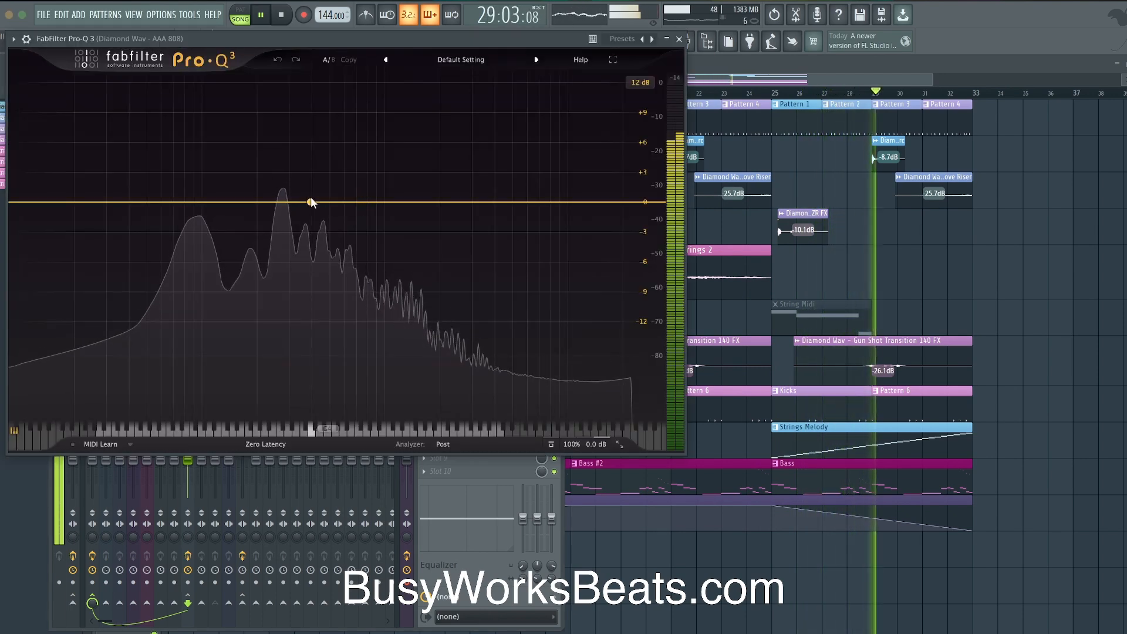
Step: Add a Pro-Q 3 bell band on the 808 at 75 Hz with +1.67 dB gain and Q 2.351, and close the plugin and mixer
left_click(189, 202)
double_click(178, 156)
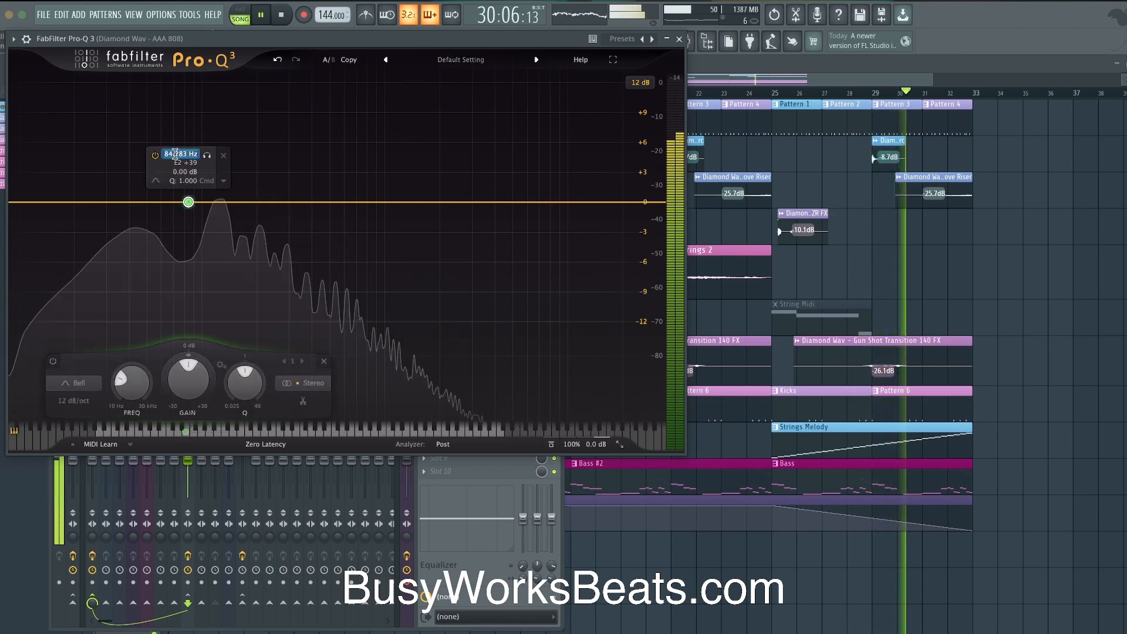
type("75")
key("Return")
left_click_drag(189, 380, 188, 356)
left_click_drag(244, 385, 243, 367)
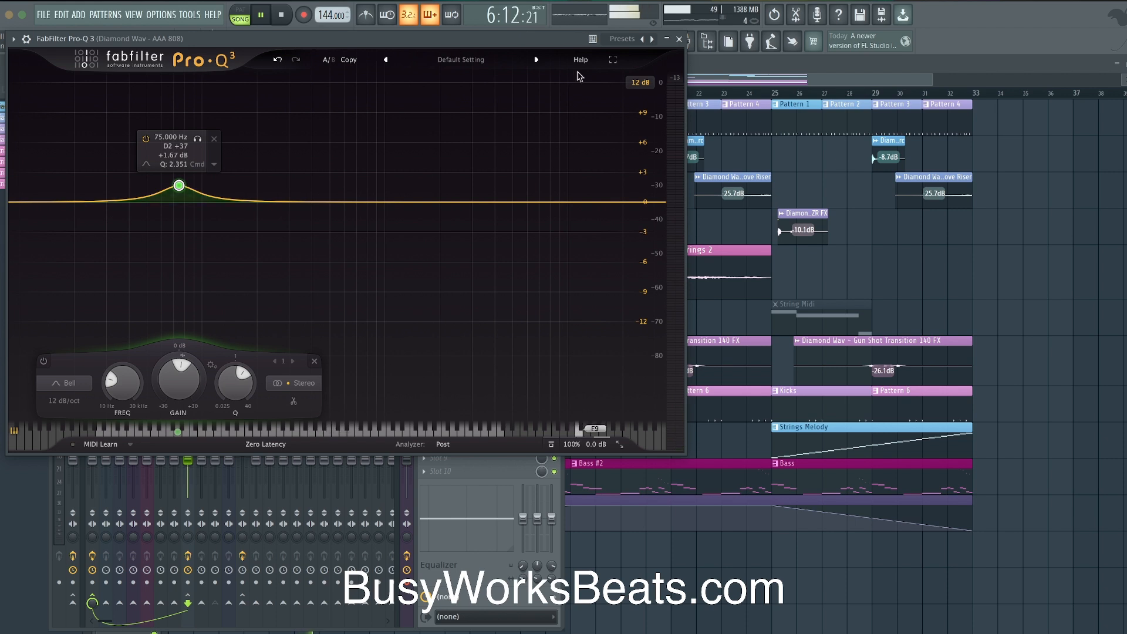
left_click(680, 40)
key("F9")
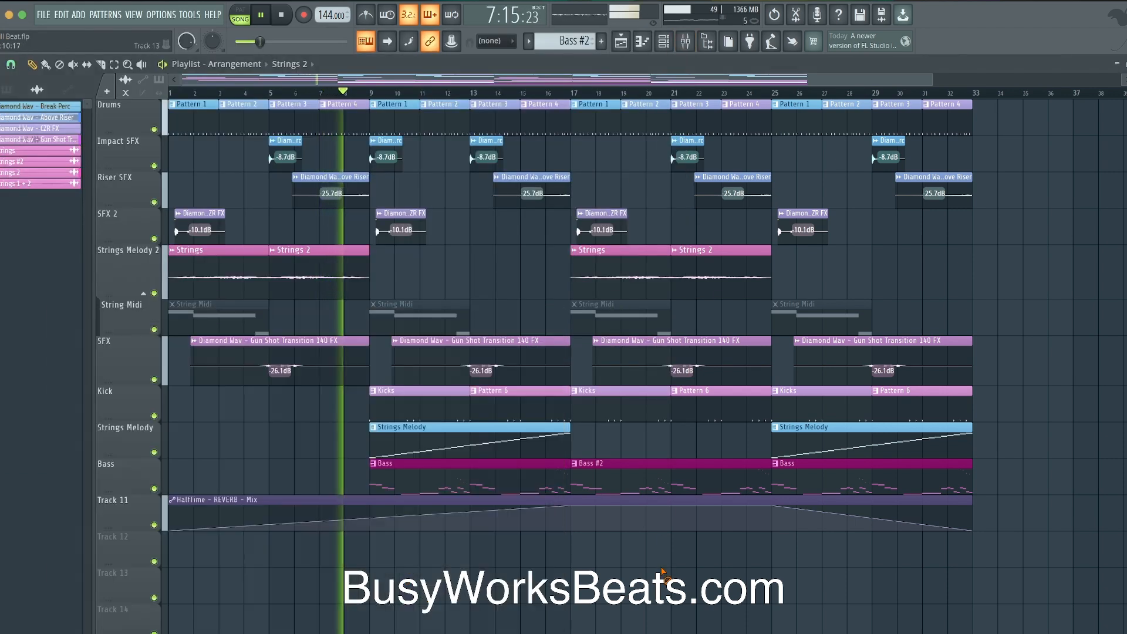
Step: Save the project during full playback of the arrangement and briefly check the mixer levels
key("super+s")
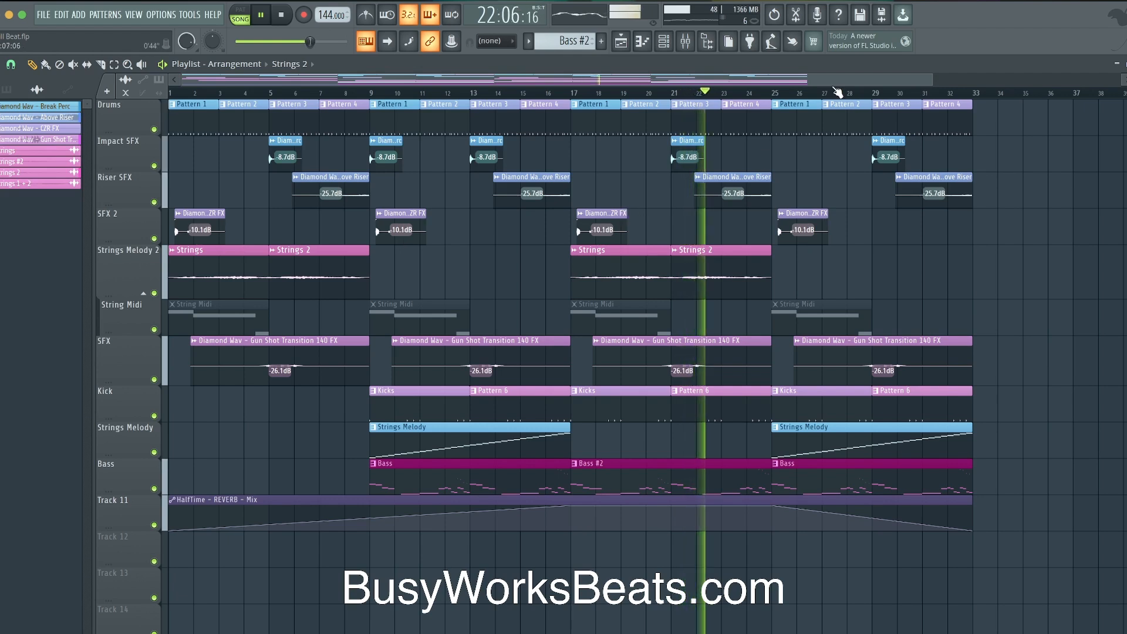
key("super+s")
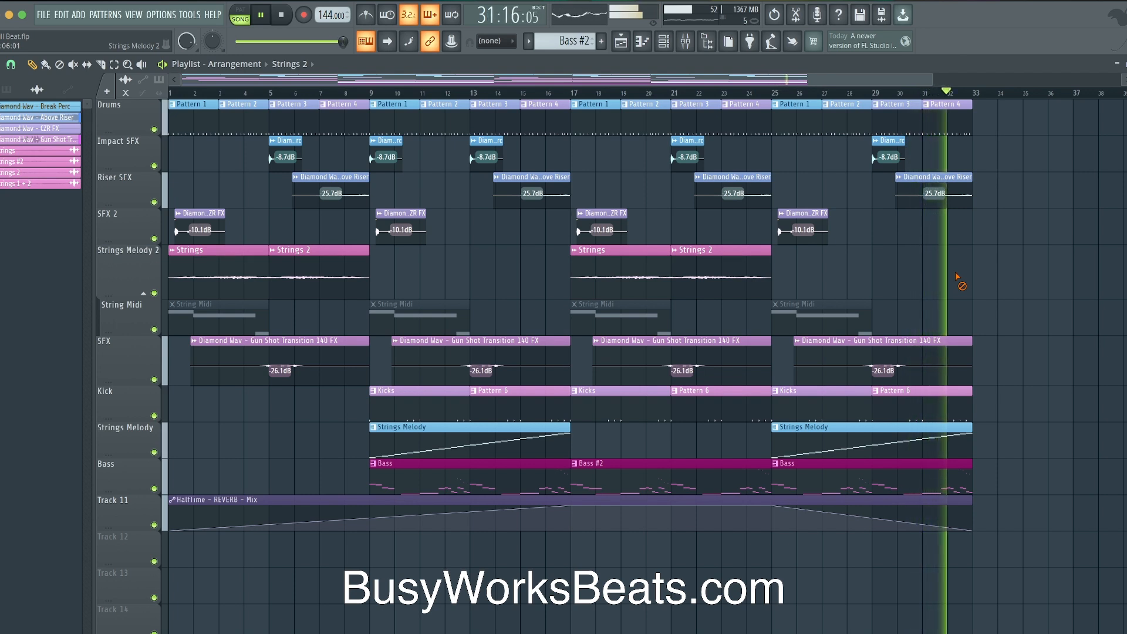
key("F9")
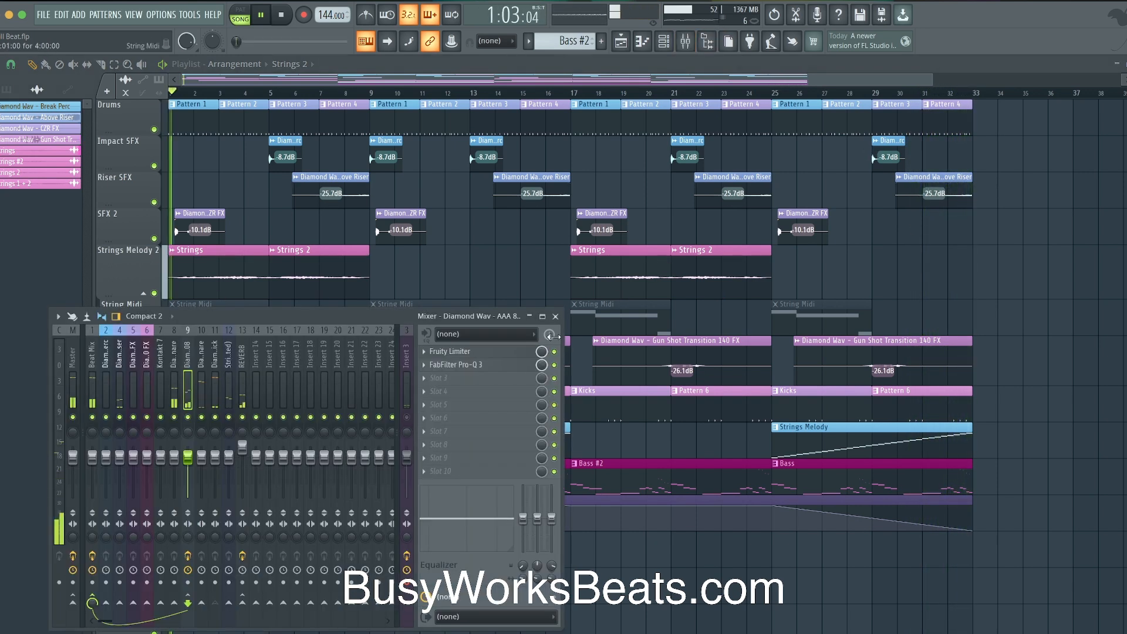
key("F9")
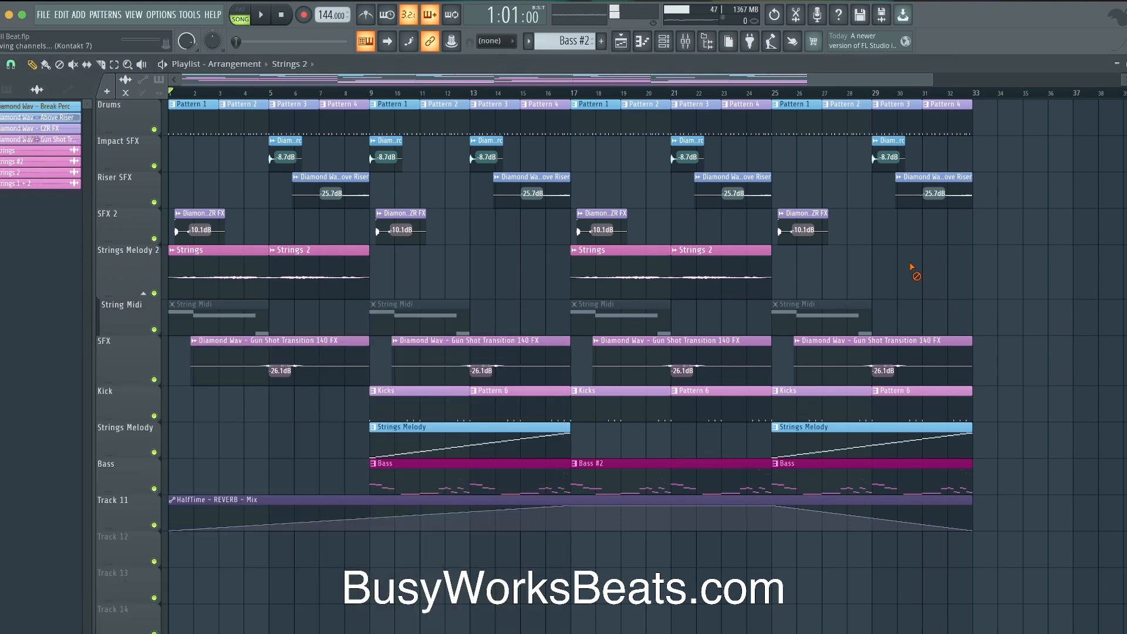